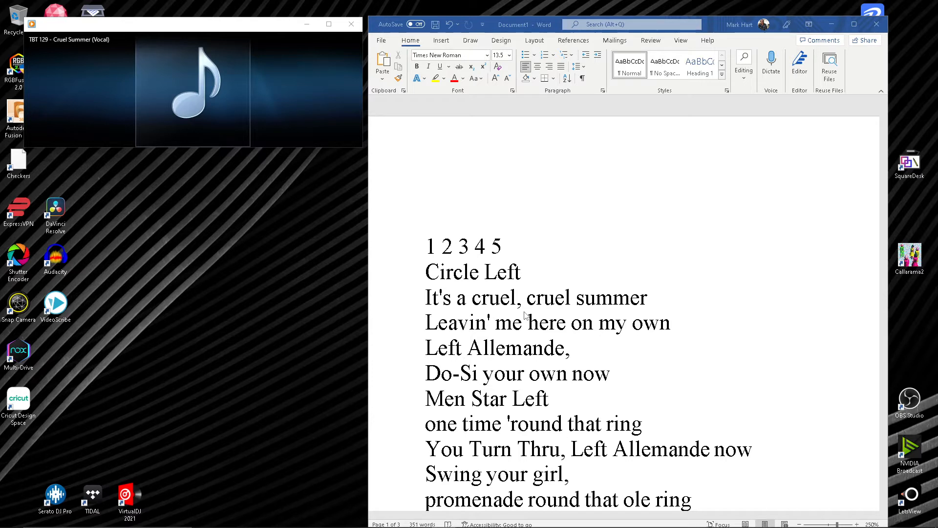
Step: Play about the first 8 seconds of the Cruel Summer vocal track and pause it
mouse_move(193, 141)
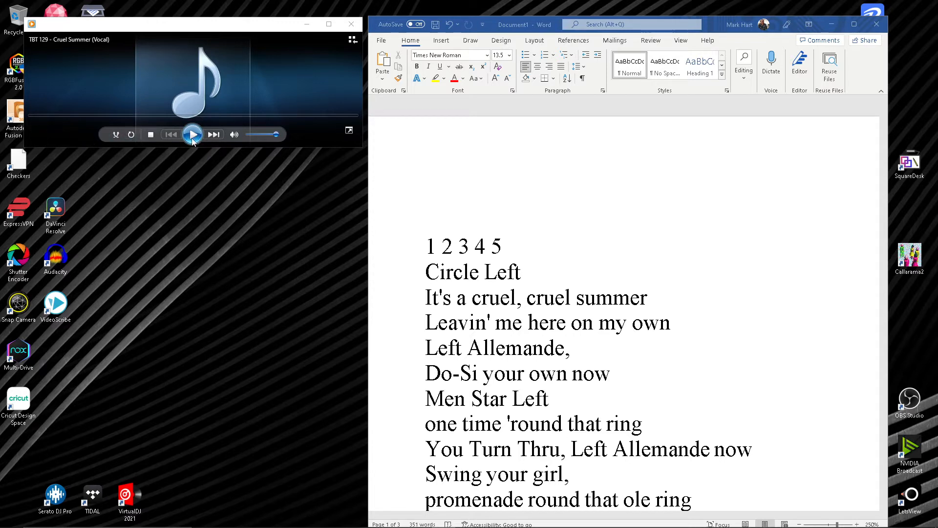
click(193, 140)
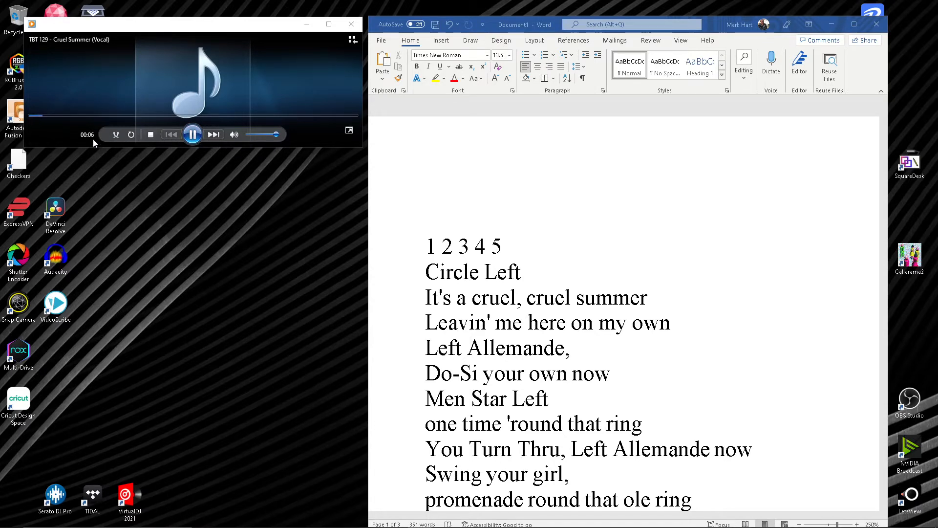
click(193, 134)
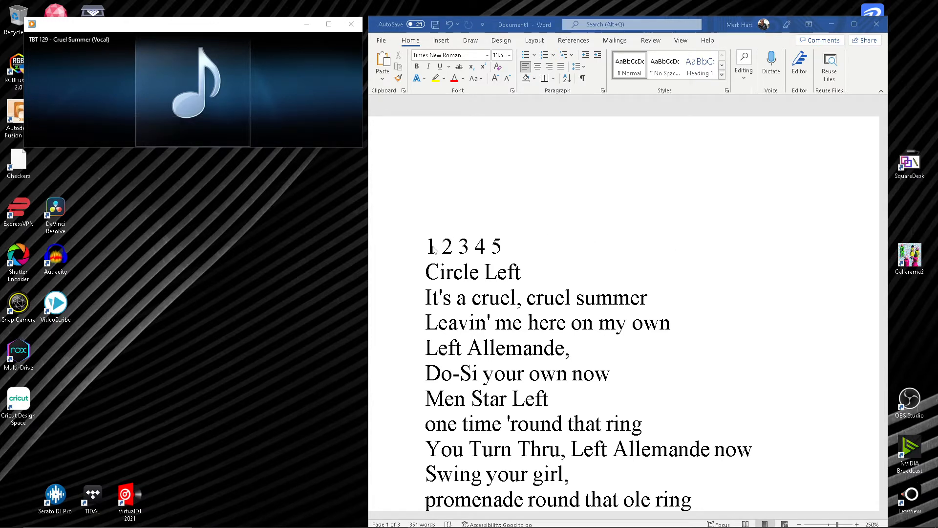
Step: Examine the lyric document from the highlighted 1 2 3 4 5 count line through the Grand Square count and the sides promenade verses
key(alt+Tab)
drag(430, 251, 517, 250)
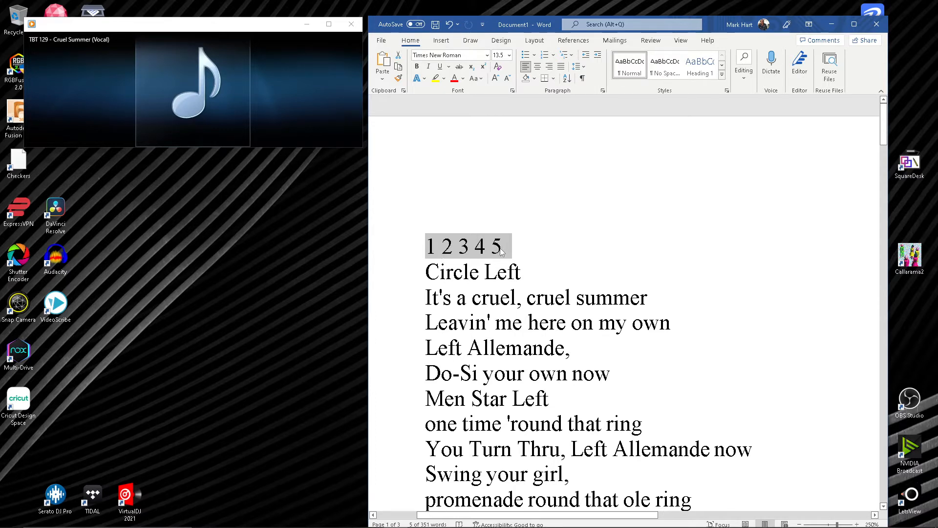
scroll(566, 301, down, 2)
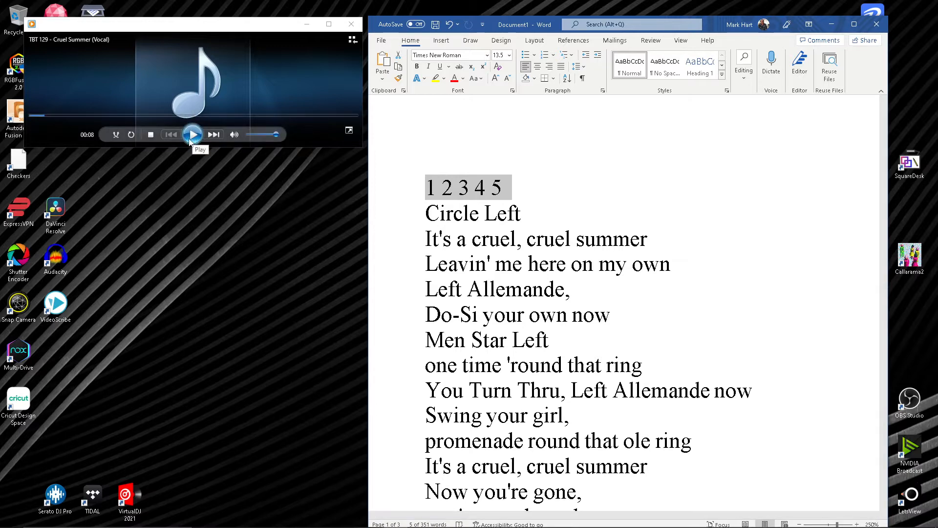
scroll(486, 234, down, 10)
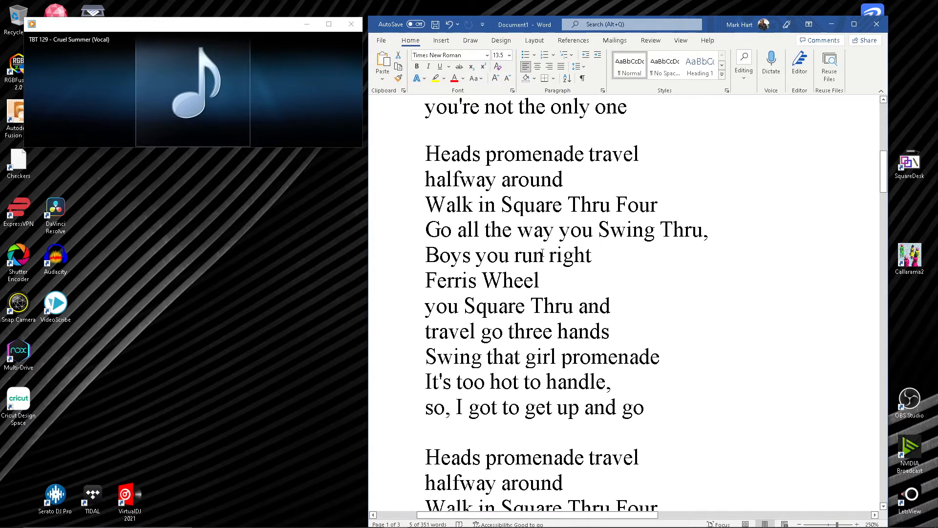
scroll(543, 252, down, 8)
scroll(543, 253, down, 2)
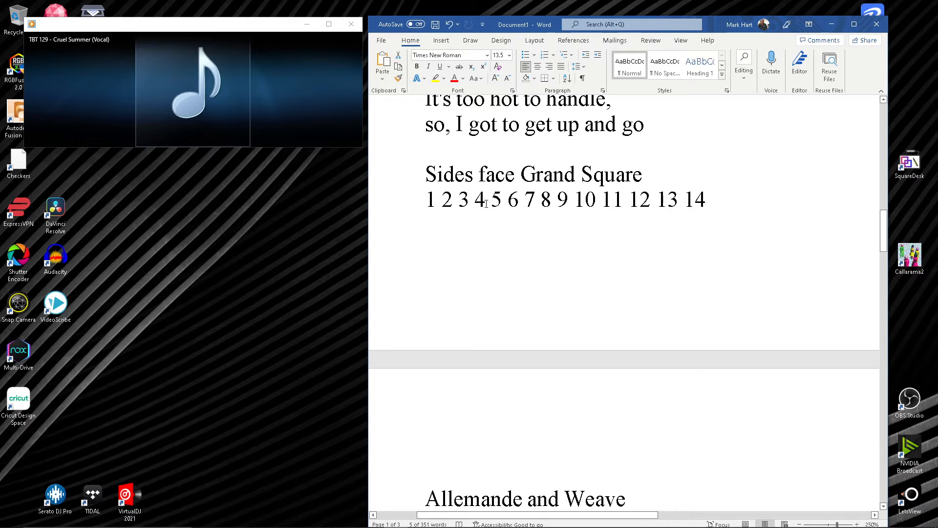
scroll(601, 247, down, 15)
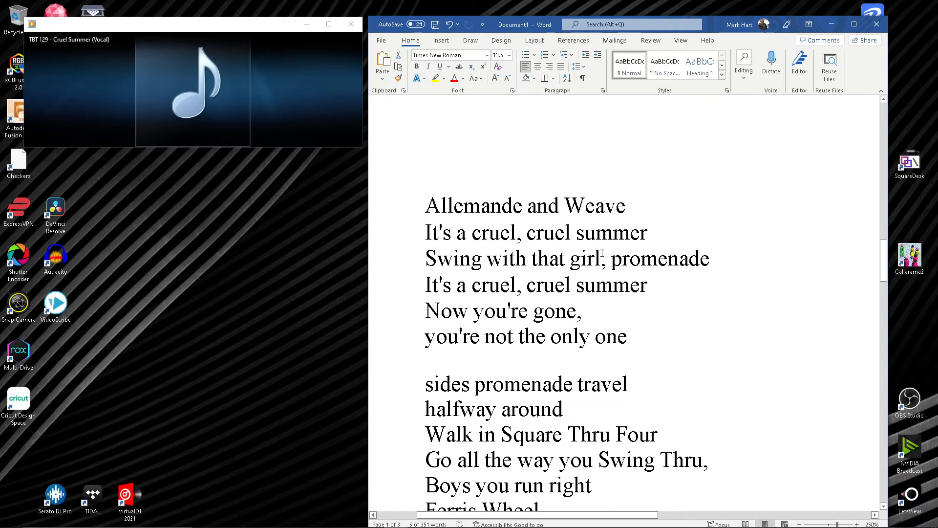
scroll(603, 254, down, 3)
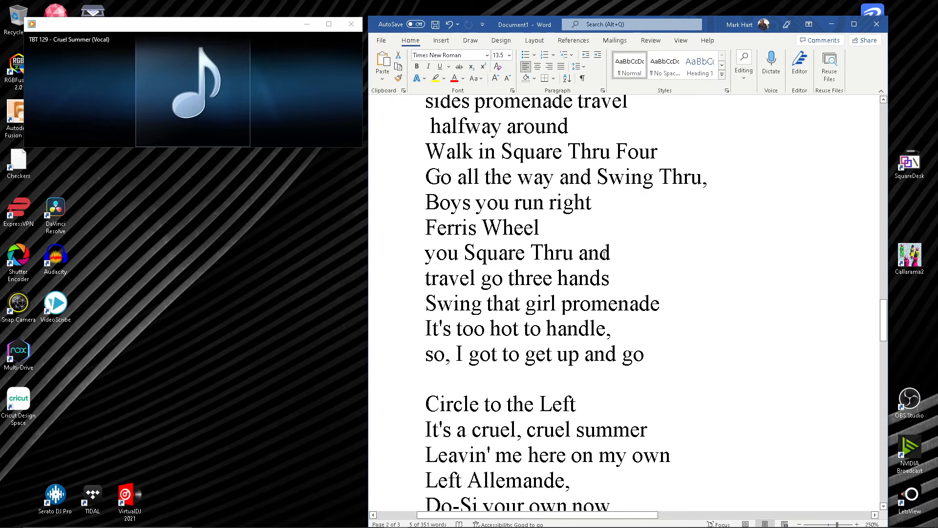
Step: Delete the stray space before "halfway around" in the second sides promenade verse
scroll(604, 256, up, 2)
click(433, 244)
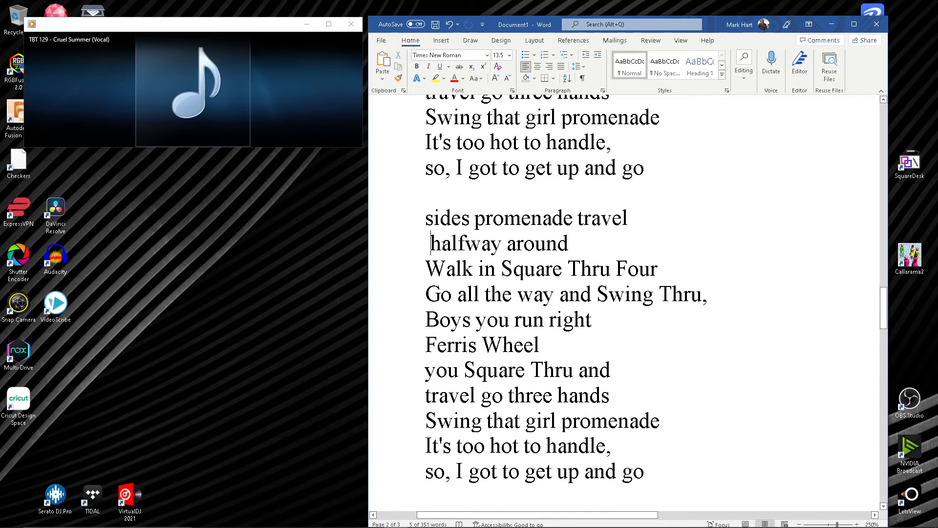
key(BackSpace)
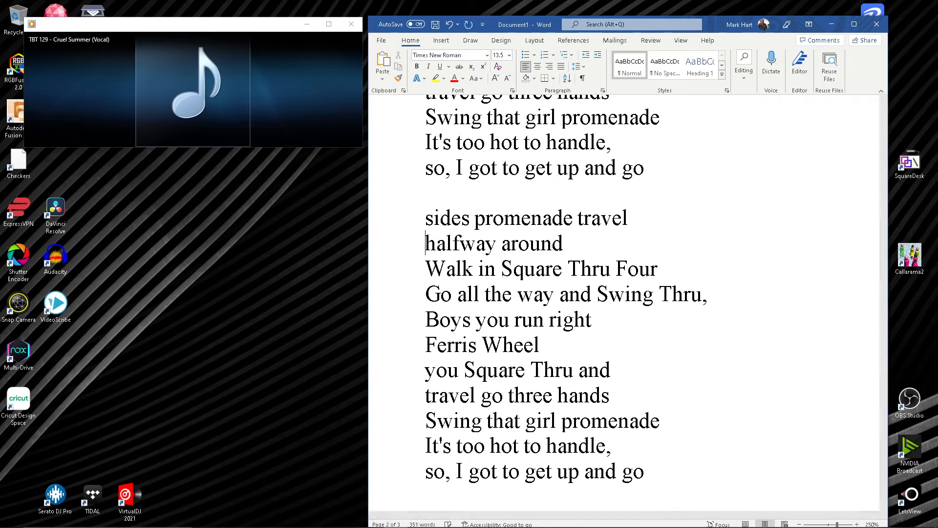
Step: Check the heads and sides promenade verses and the closing lines of the lyrics for consistent line layout and spacing
scroll(504, 286, up, 5)
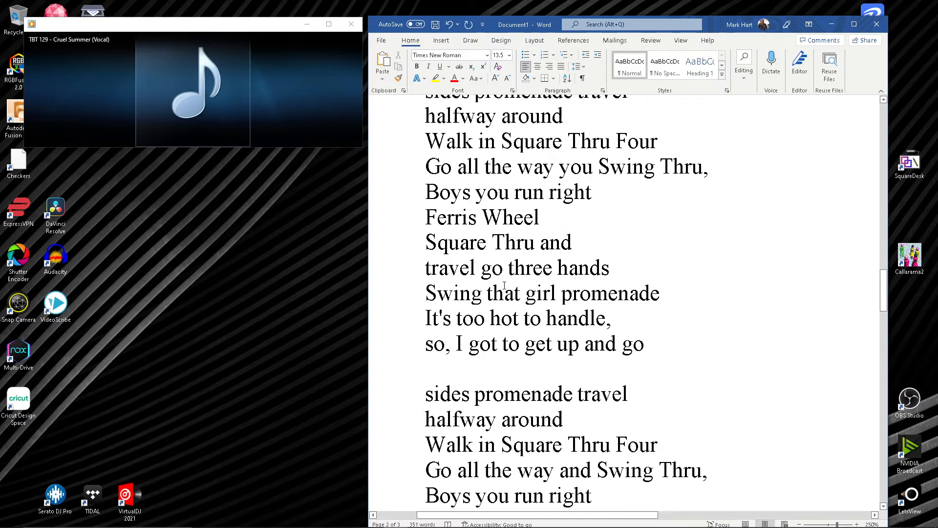
scroll(482, 283, up, 10)
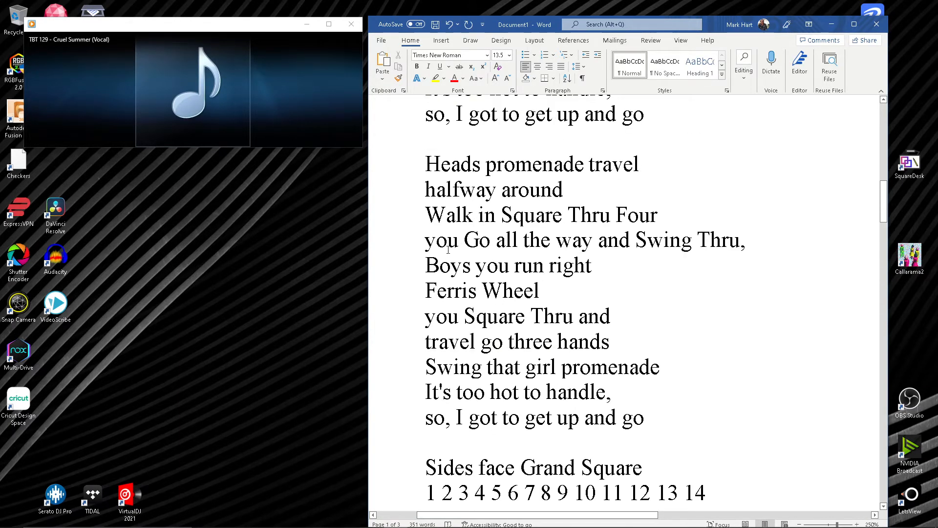
scroll(448, 250, up, 4)
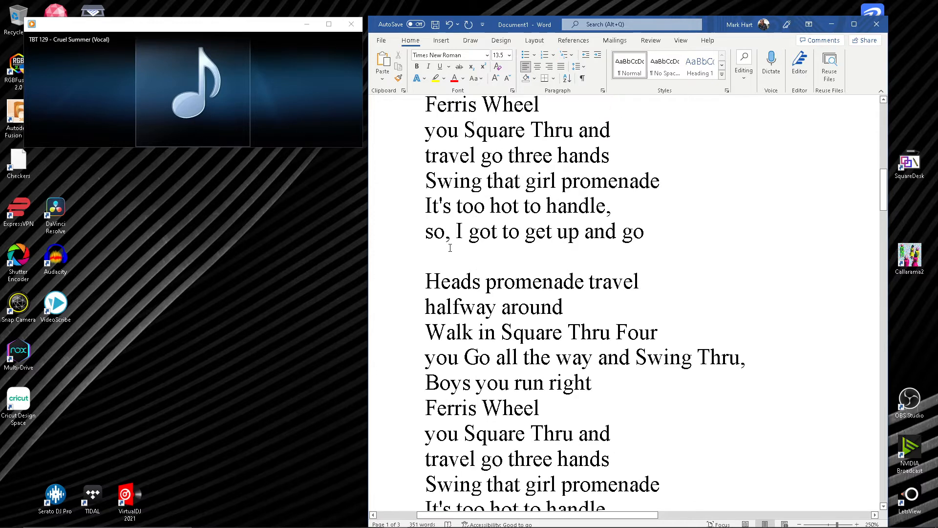
scroll(460, 242, up, 1)
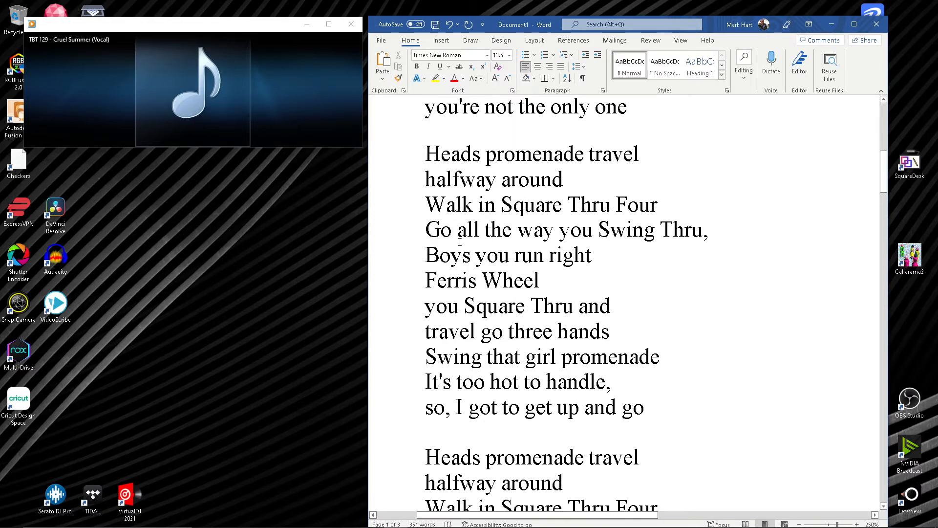
scroll(460, 242, down, 20)
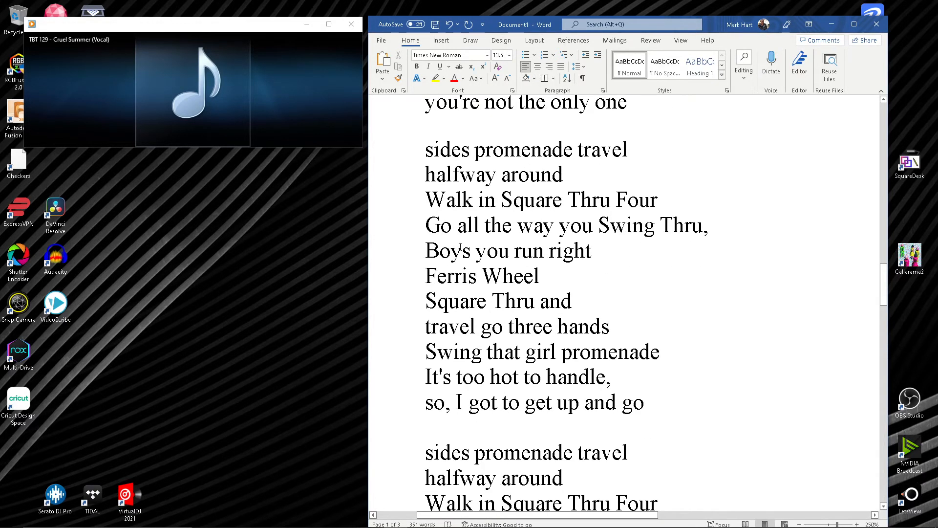
scroll(460, 247, down, 7)
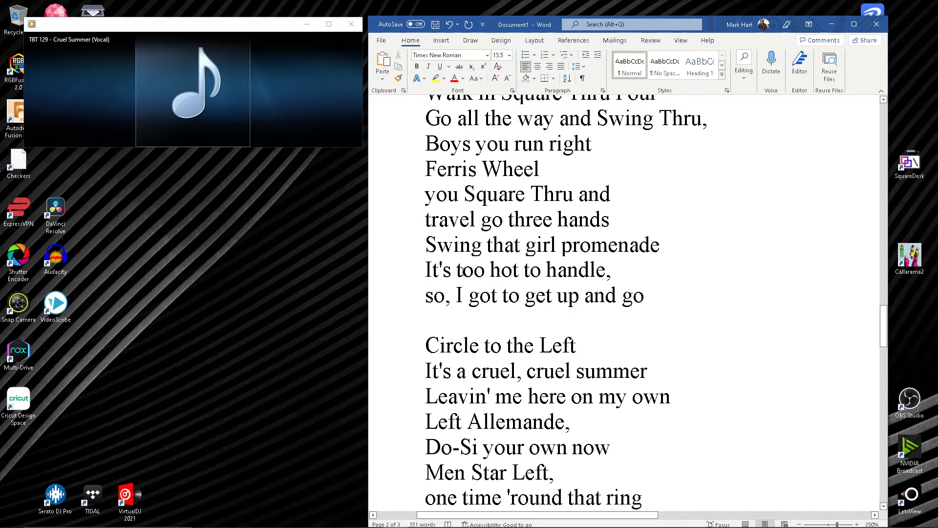
scroll(477, 280, down, 3)
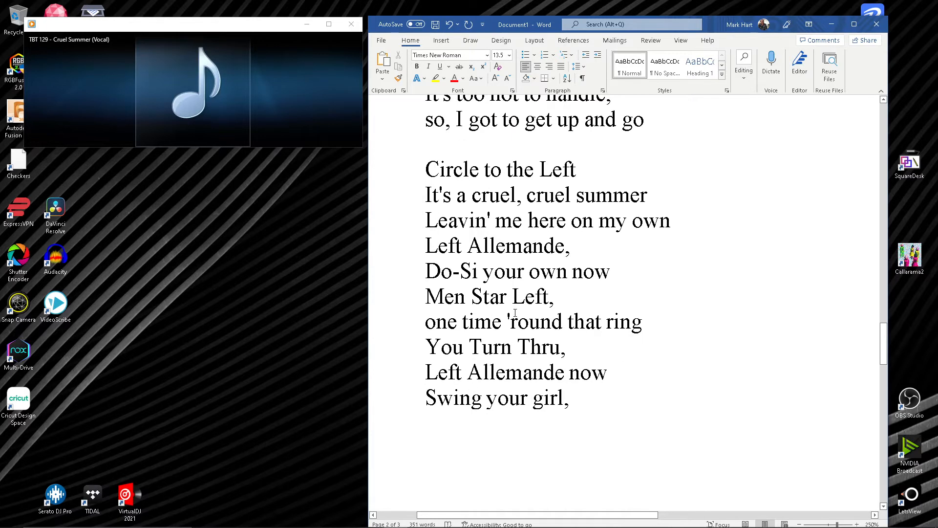
scroll(509, 318, down, 8)
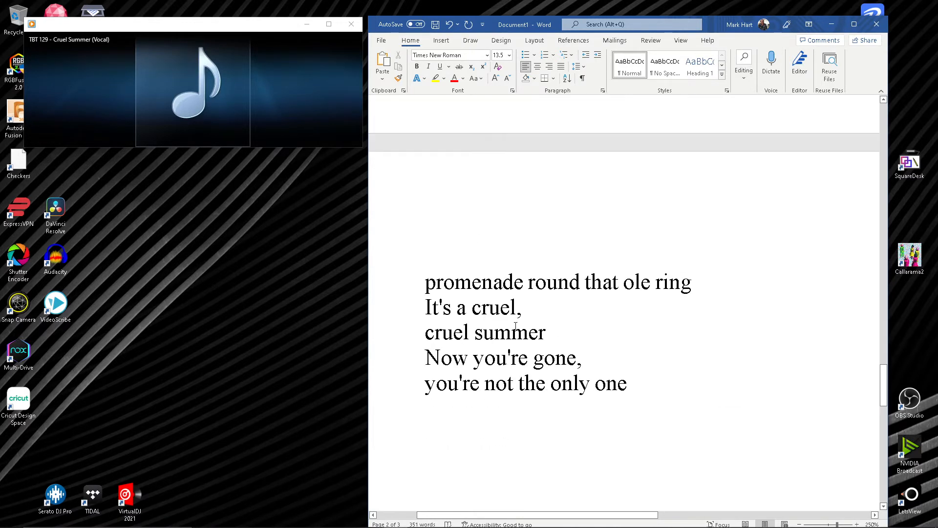
scroll(513, 324, up, 1)
scroll(515, 324, up, 20)
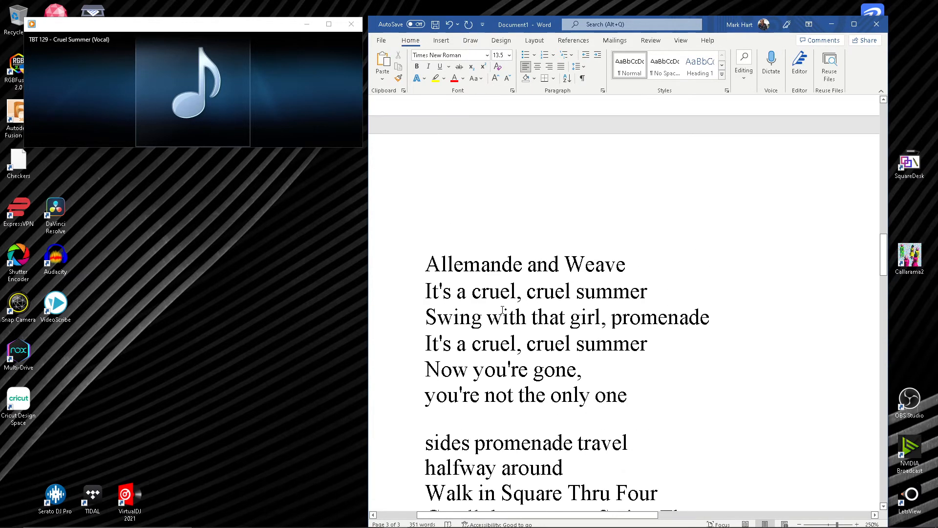
Step: Return to the opening verse of the lyrics and close the media player
mouse_move(138, 132)
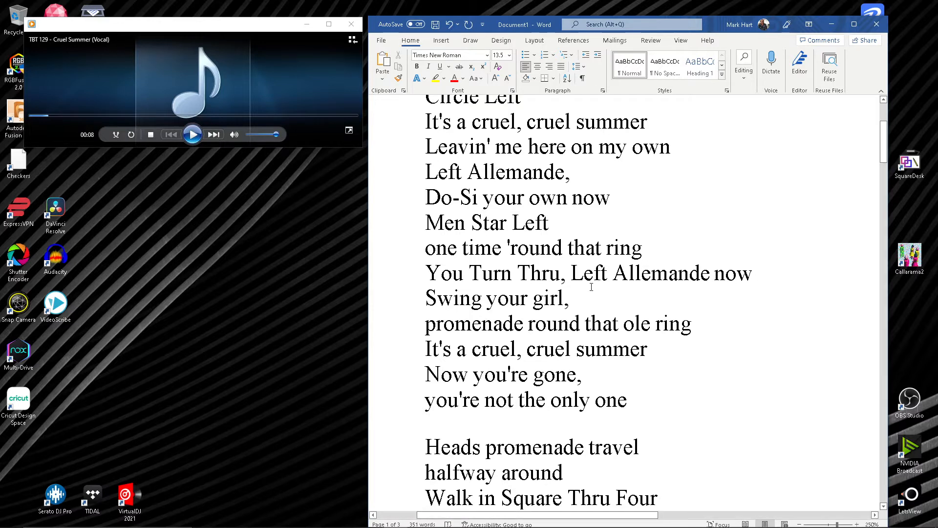
scroll(592, 289, up, 3)
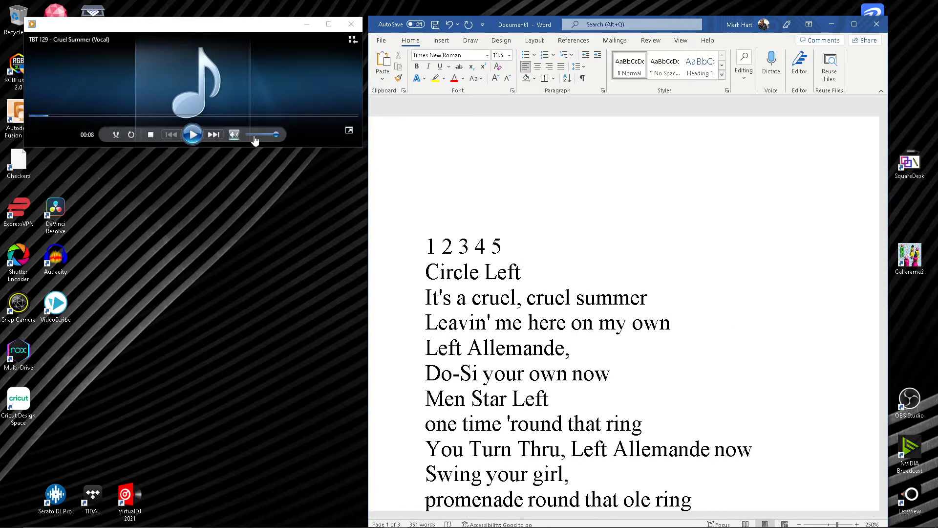
scroll(479, 246, down, 3)
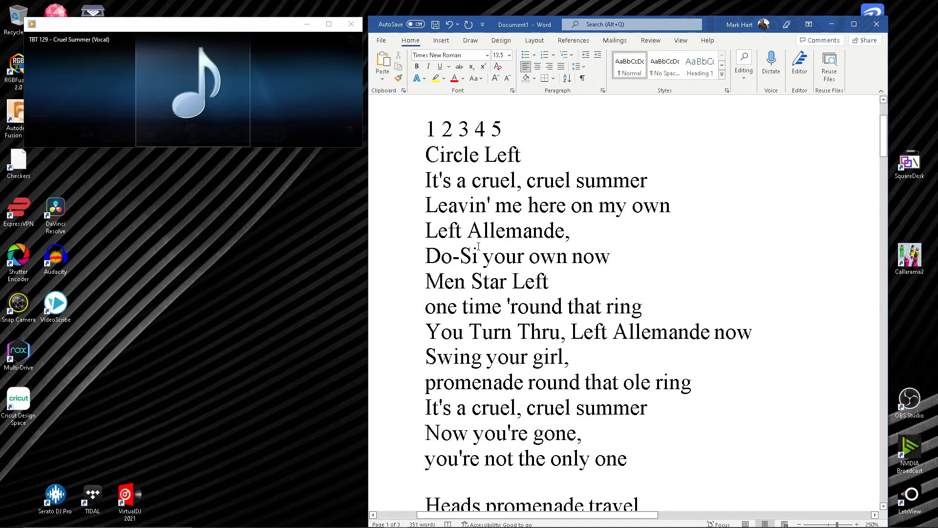
mouse_move(281, 104)
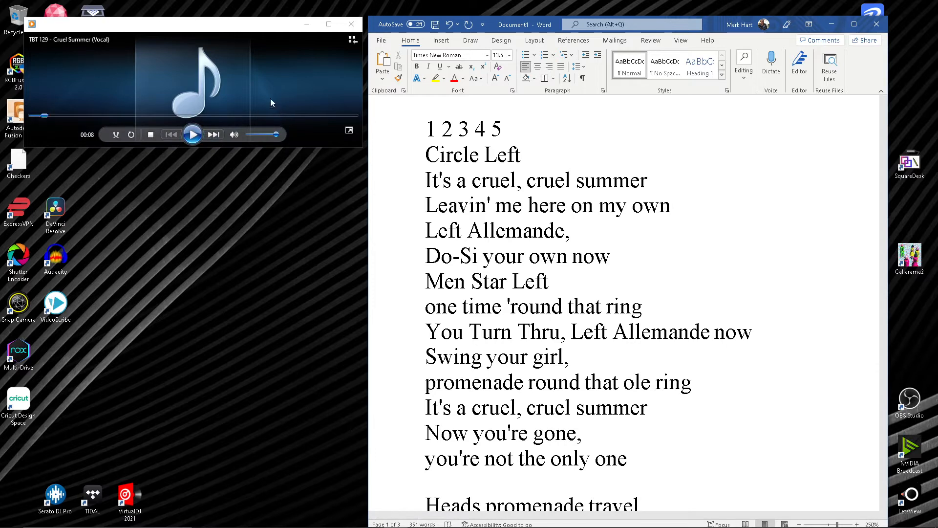
click(352, 24)
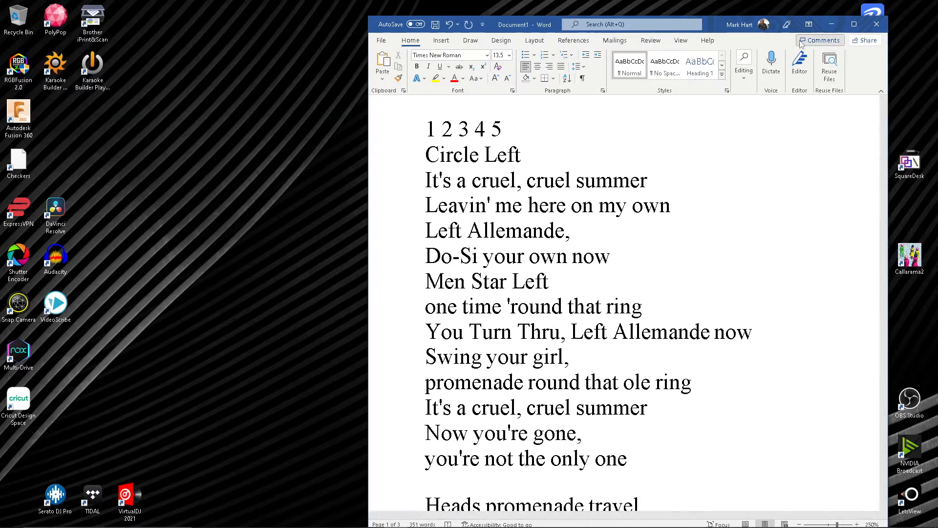
Step: Open Karaoke Builder Studio, place its window beside the lyric document, and start a new empty project
click(54, 71)
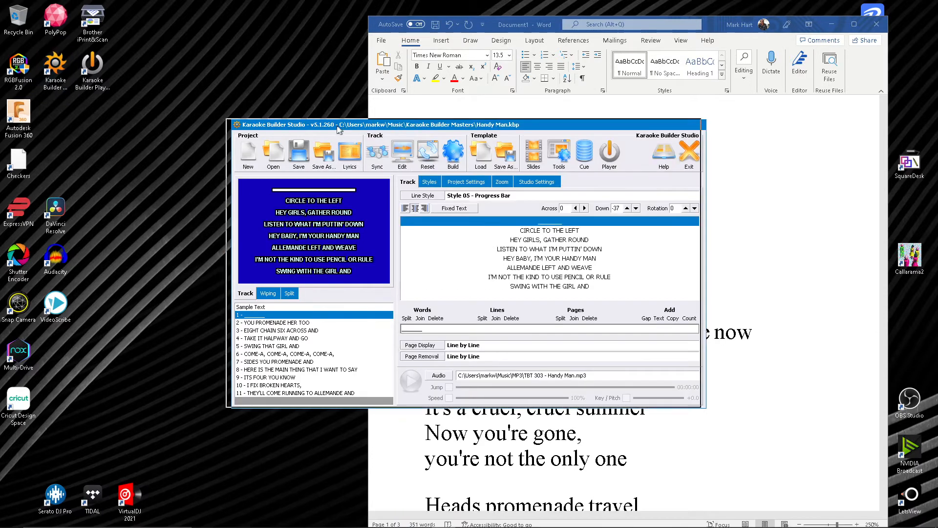
drag(342, 125, 121, 93)
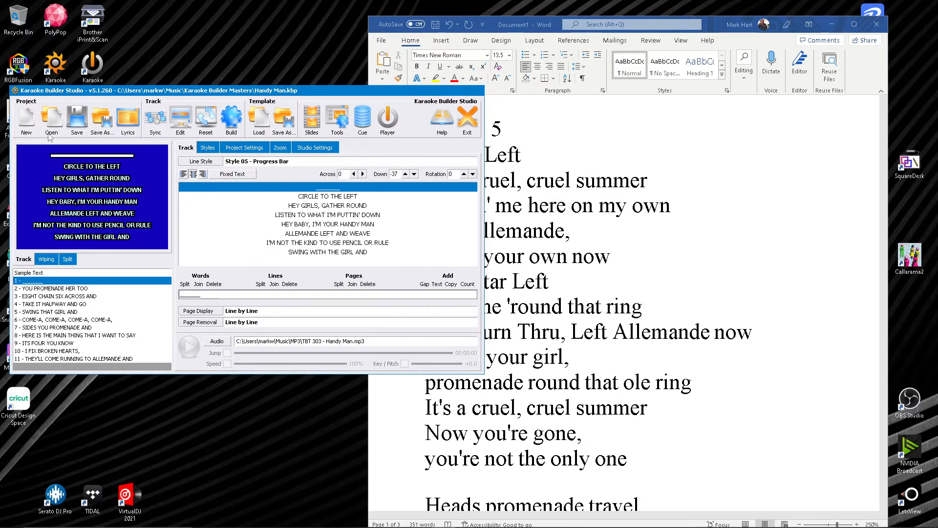
click(23, 120)
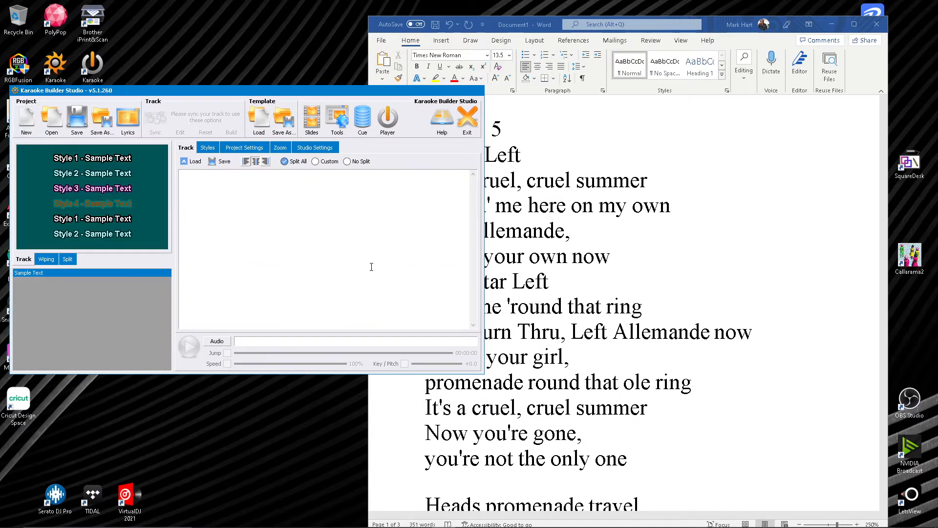
Step: Load the suggested .kbt template file into the new project and check its style definitions
click(262, 122)
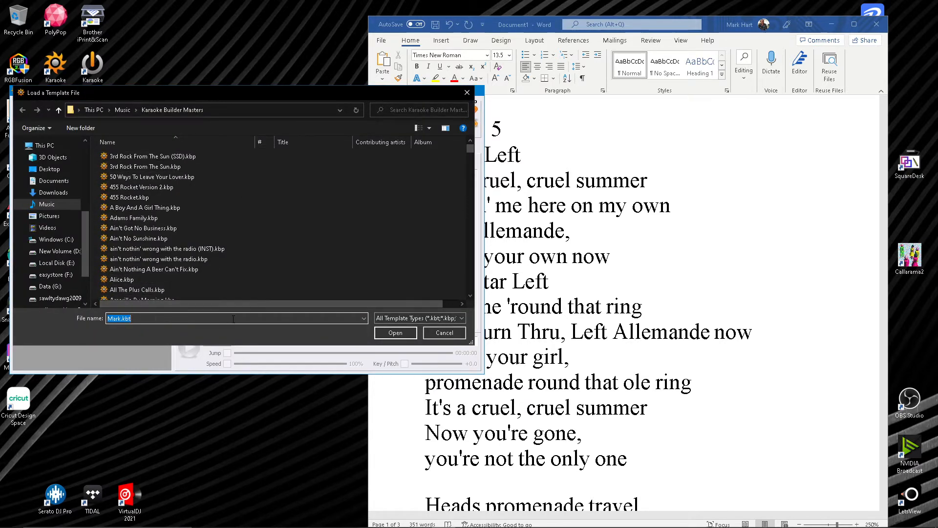
click(396, 337)
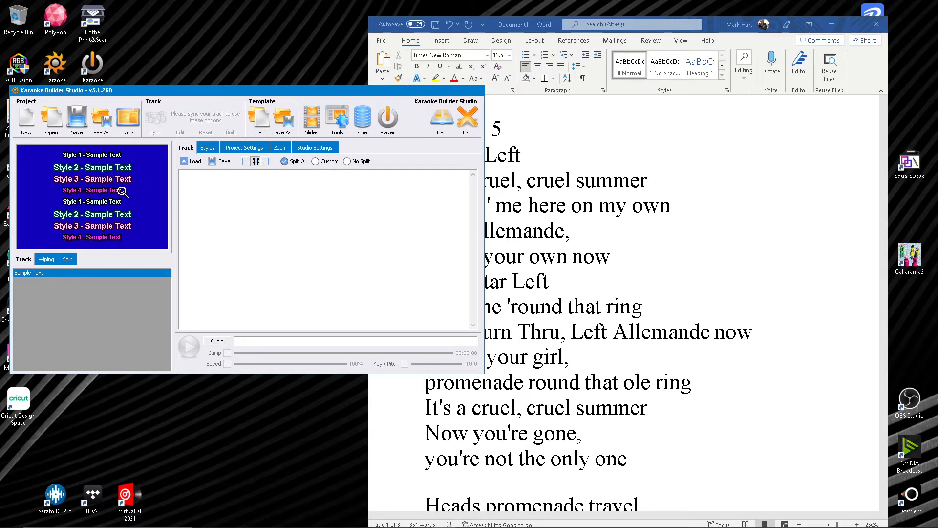
click(208, 147)
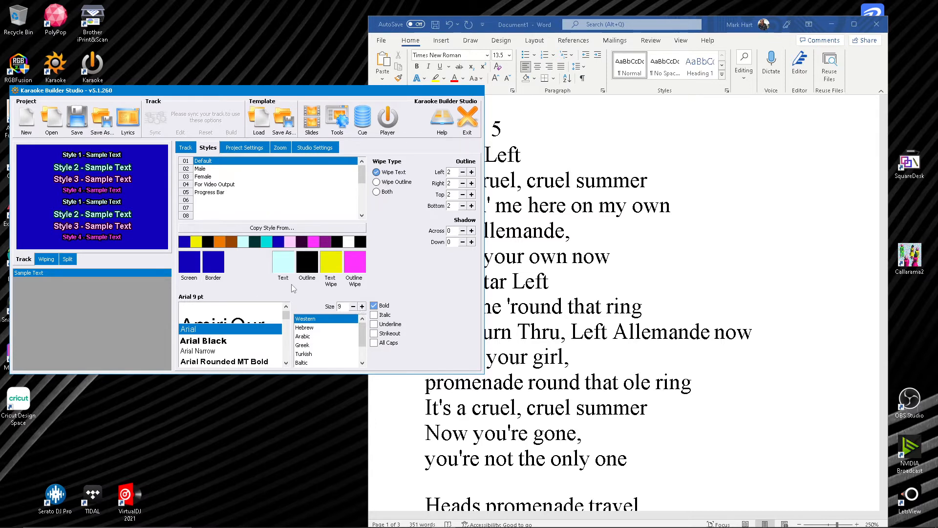
click(188, 148)
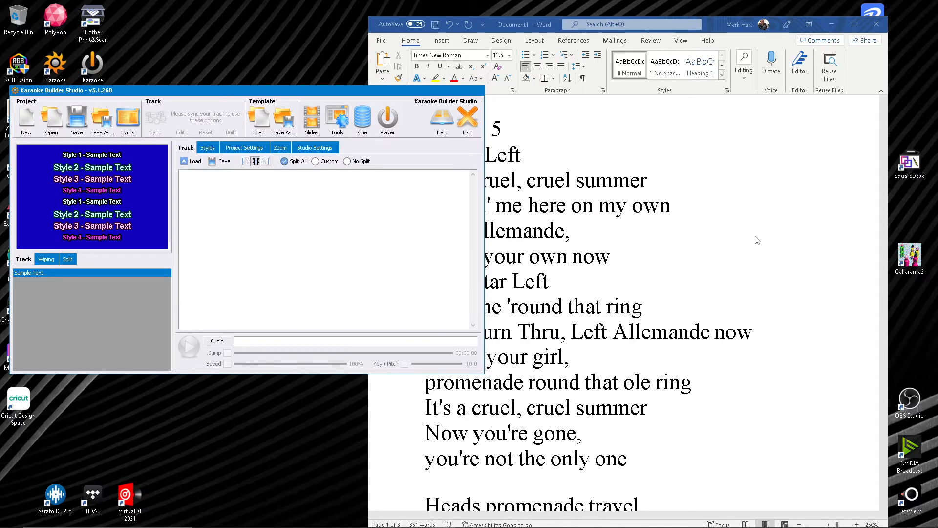
Step: Switch to the Word lyric document and convert all of its text to uppercase
click(770, 236)
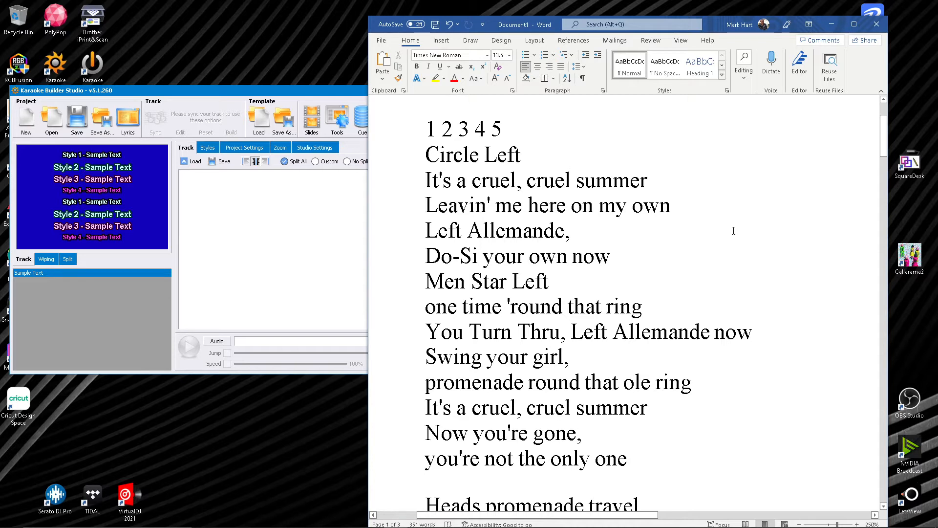
key(ctrl+a)
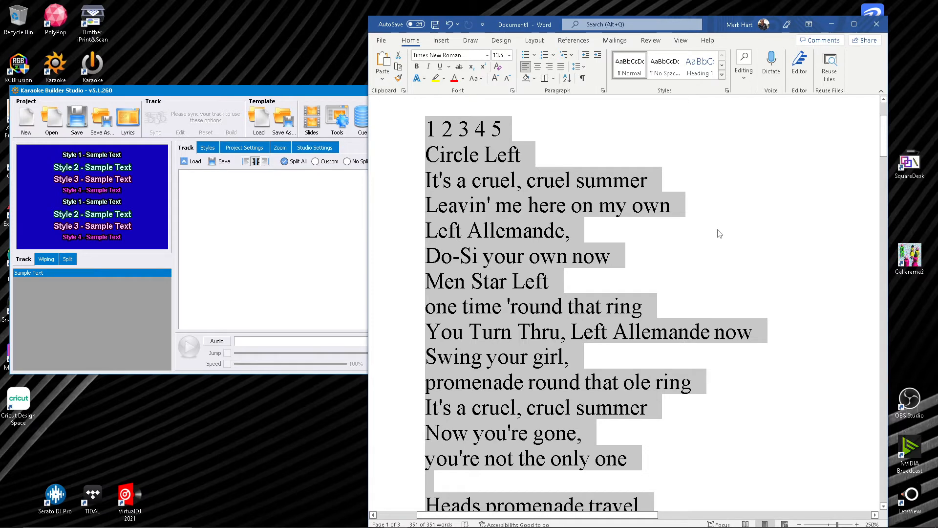
key(shift+F3)
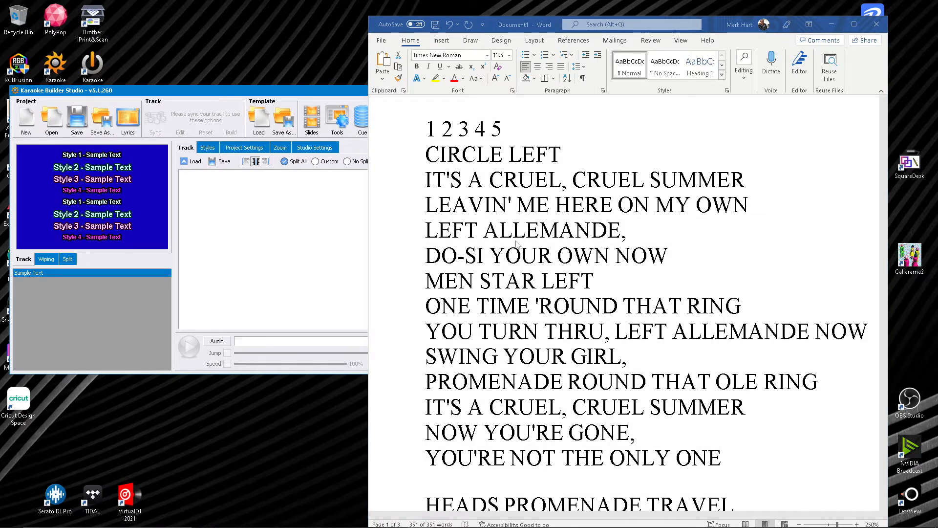
Step: Copy the full uppercase lyrics from the Word document and paste them into the track text area of Karaoke Builder Studio
click(651, 190)
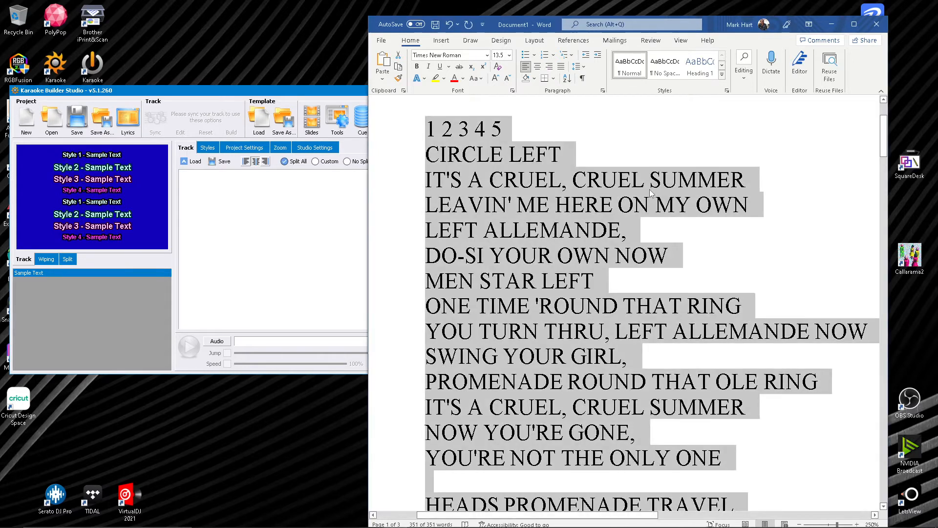
right_click(510, 208)
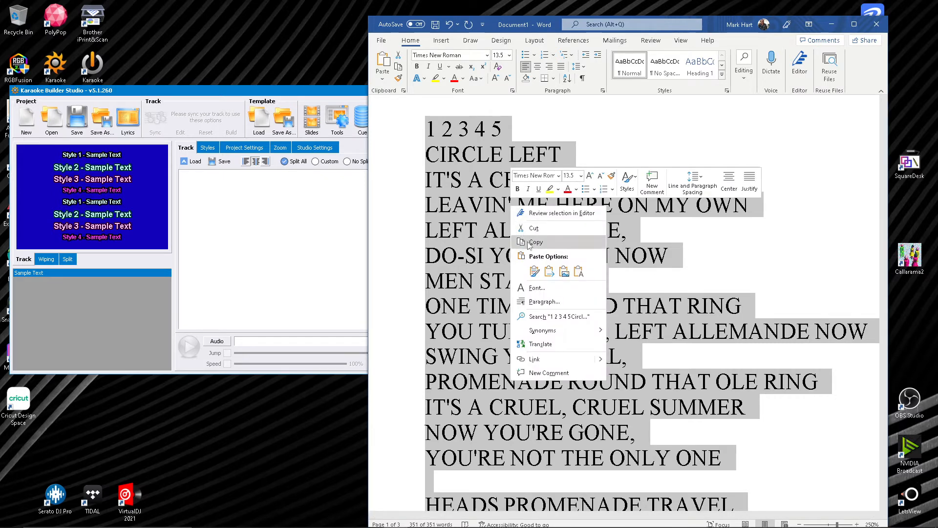
click(528, 242)
click(300, 244)
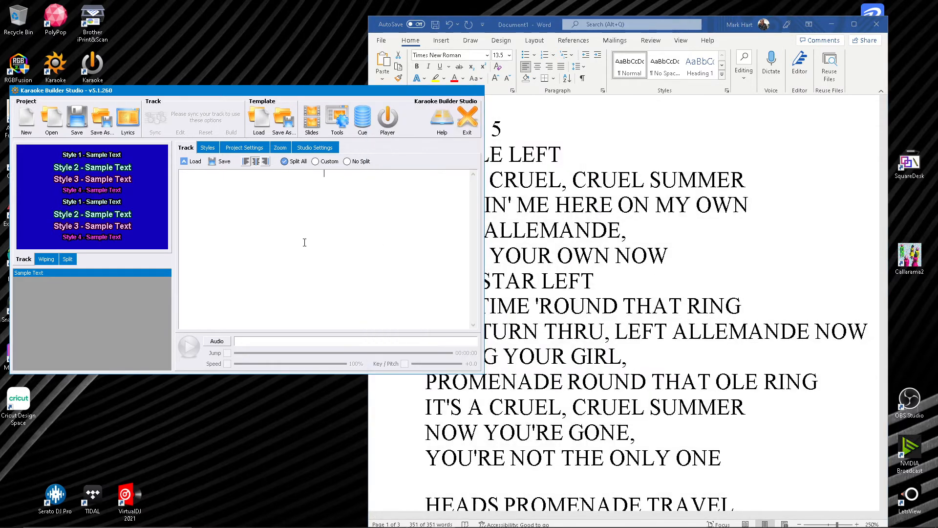
right_click(322, 203)
click(343, 243)
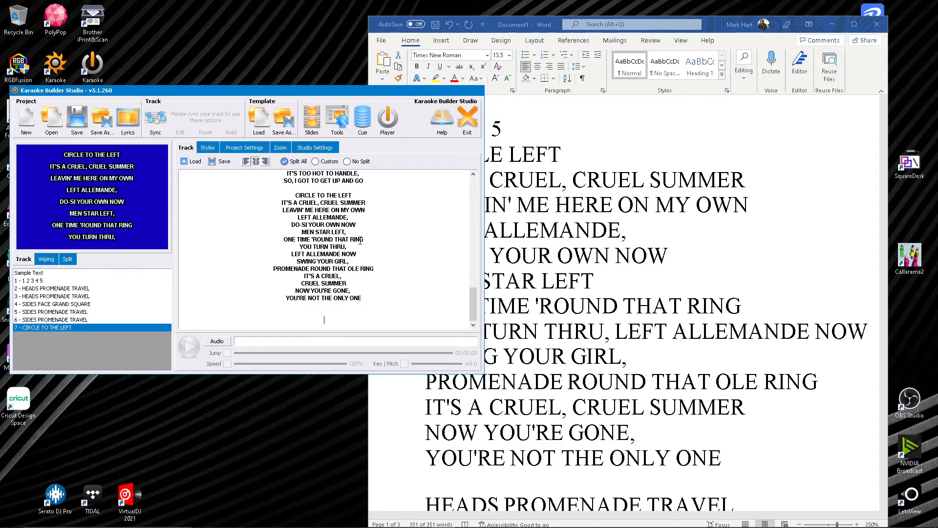
Step: Look through the pasted verses and clear the entire text from the track
scroll(375, 240, up, 15)
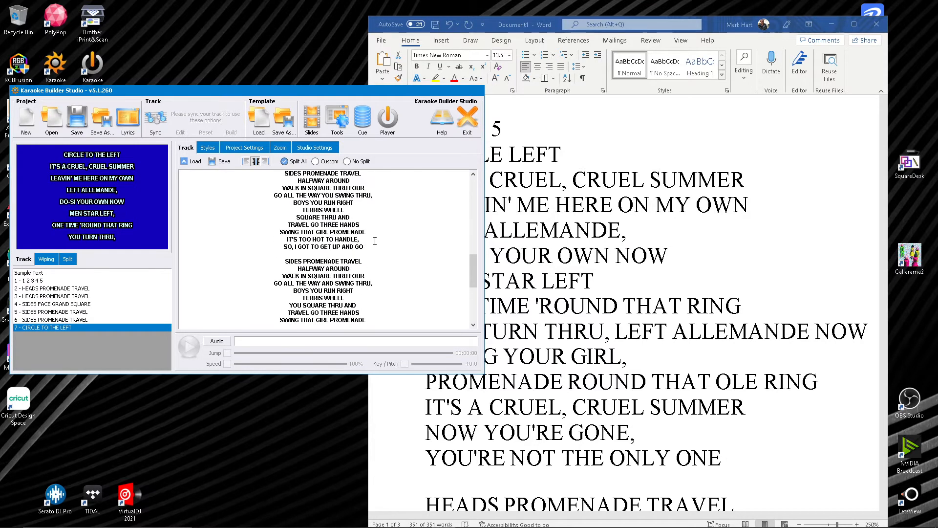
scroll(374, 240, up, 8)
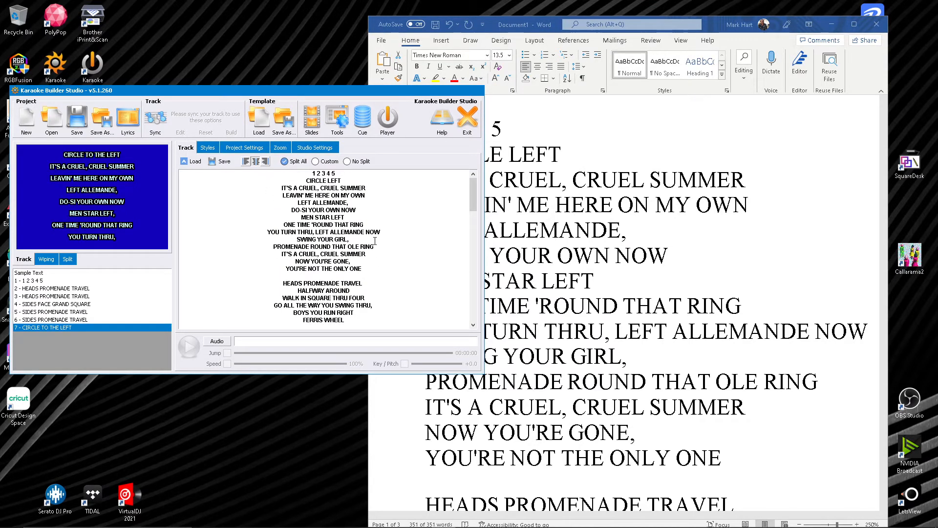
scroll(379, 249, down, 8)
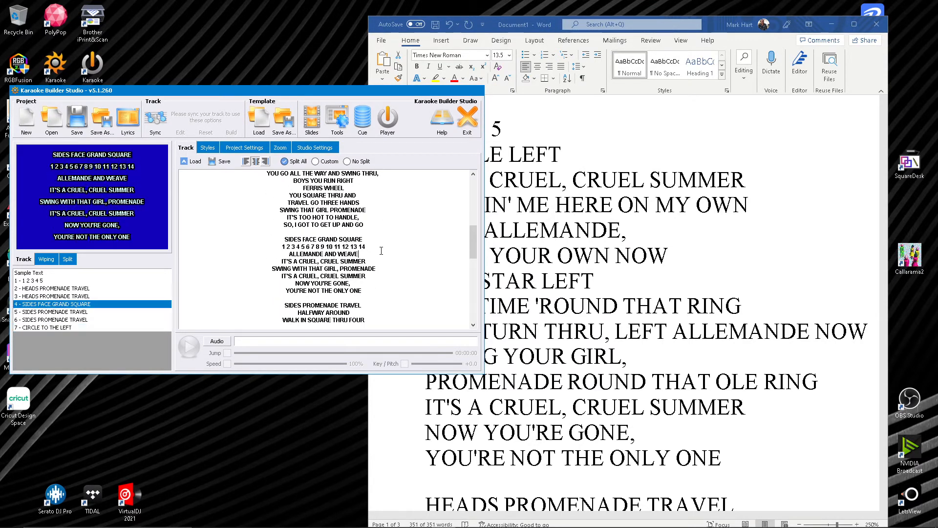
key(ctrl+a)
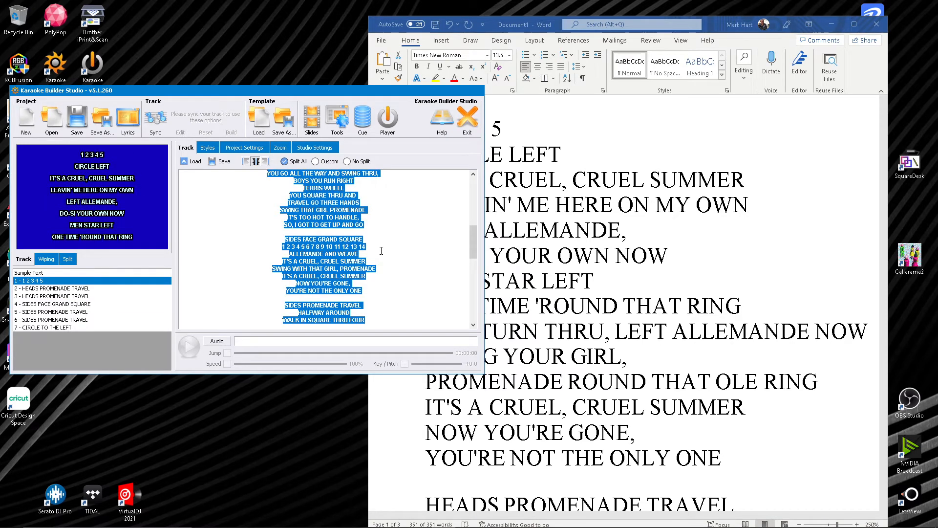
key(Delete)
Step: In the Word document, remove the blank lines above both HEADS PROMENADE TRAVEL verses and the SIDES FACE GRAND SQUARE verse
click(796, 233)
key(ctrl+a)
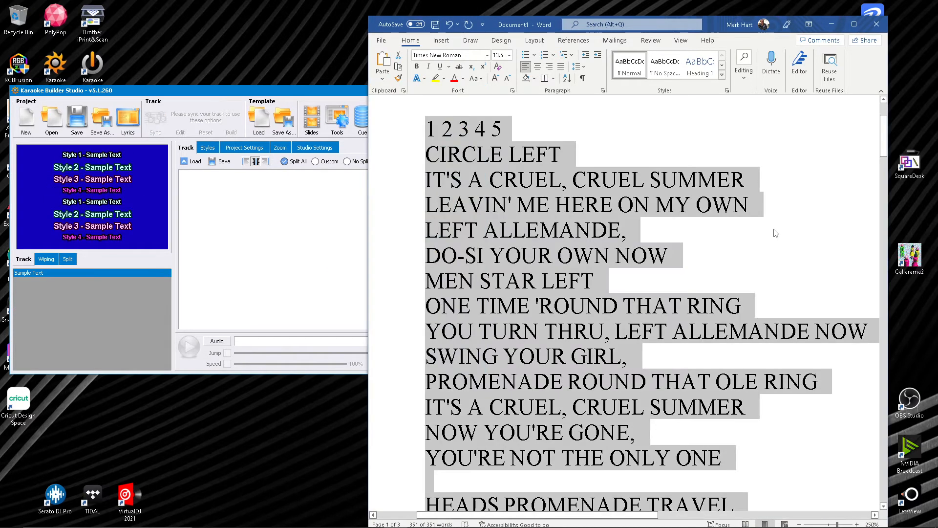
click(716, 229)
scroll(717, 226, down, 2)
scroll(752, 222, up, 4)
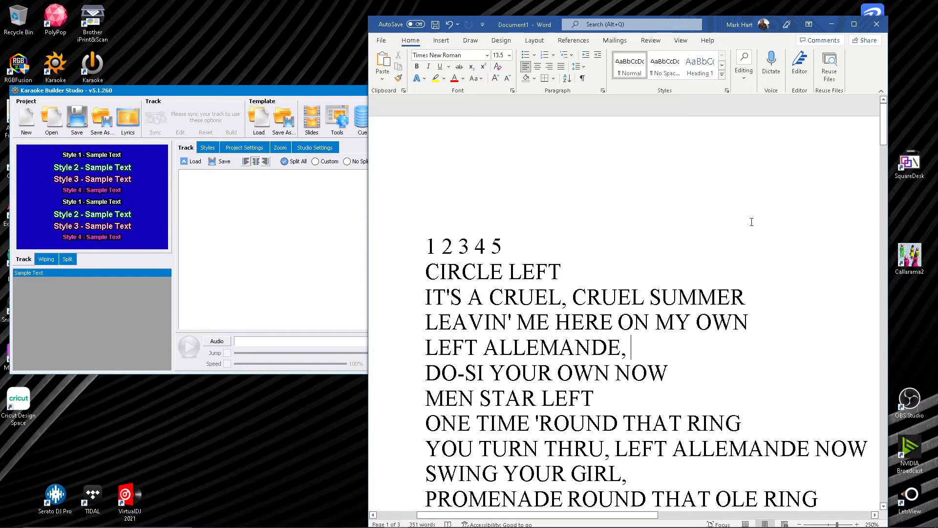
scroll(752, 222, down, 5)
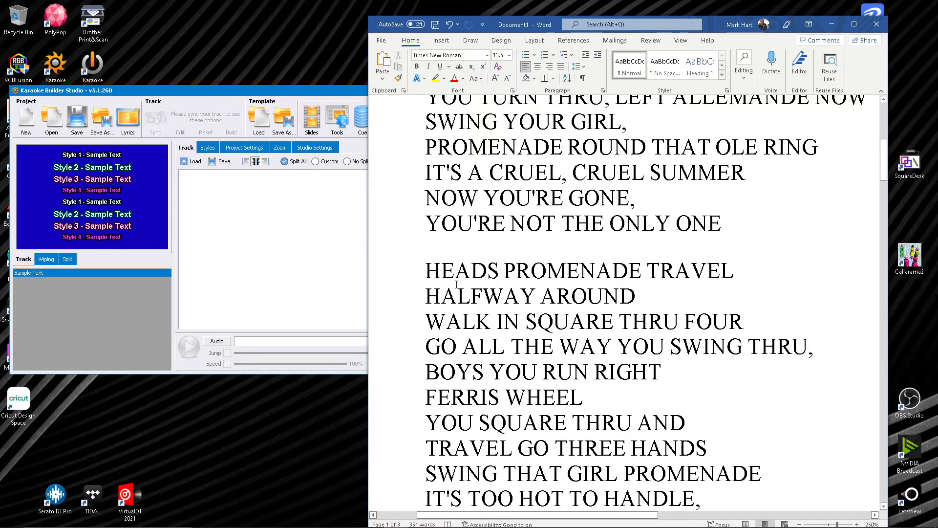
click(428, 249)
key(ctrl+z)
key(ctrl+z)
key(ctrl+z)
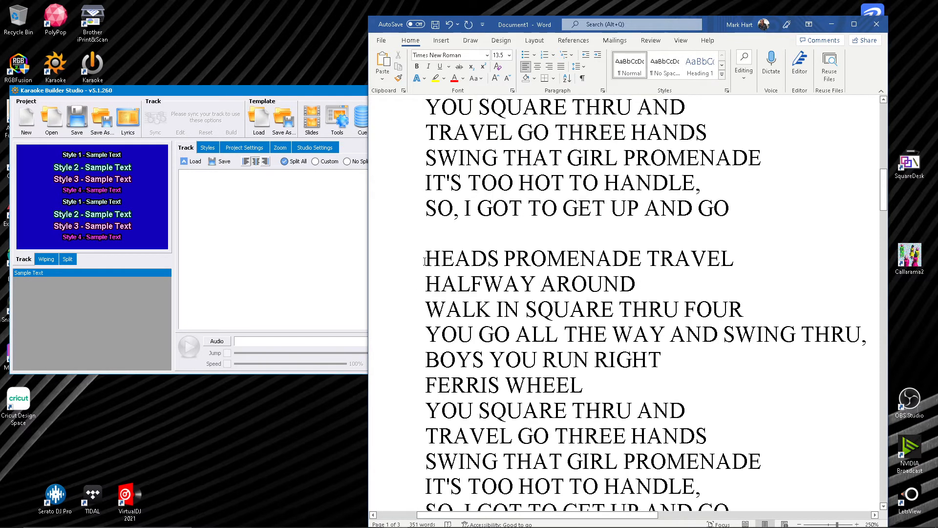
key(ctrl+z)
key(ctrl+z)
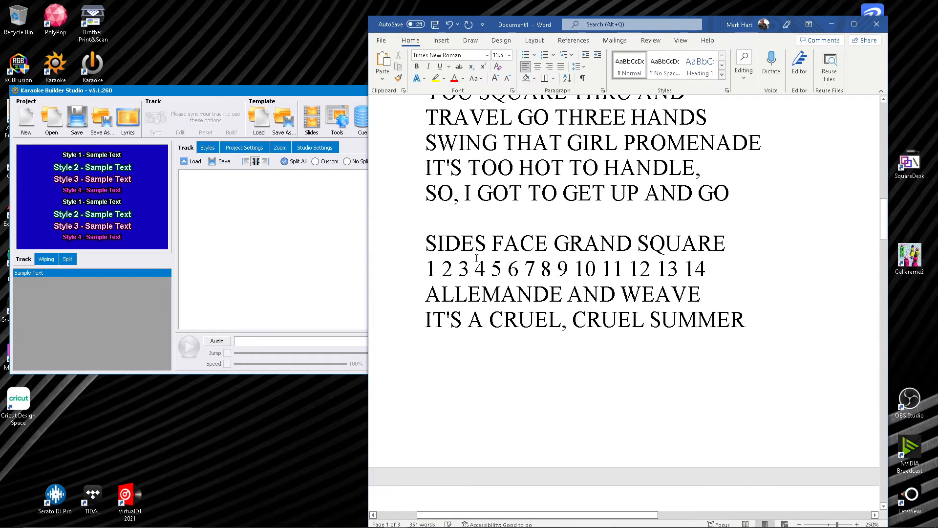
key(ctrl+z)
key(ctrl+z)
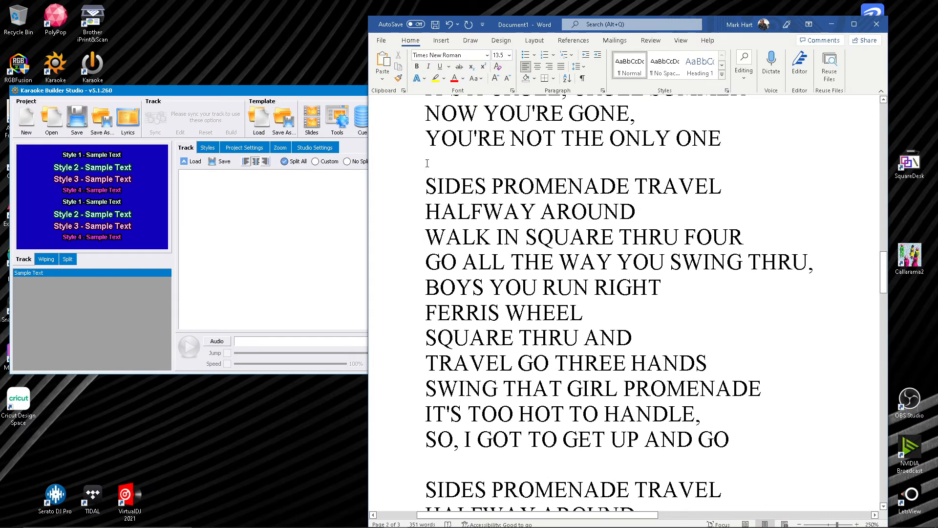
Step: Remove the blank lines above both SIDES PROMENADE TRAVEL verses and the CIRCLE TO THE LEFT verse
key(ctrl+z)
key(ctrl+z)
scroll(462, 266, down, 2)
click(433, 263)
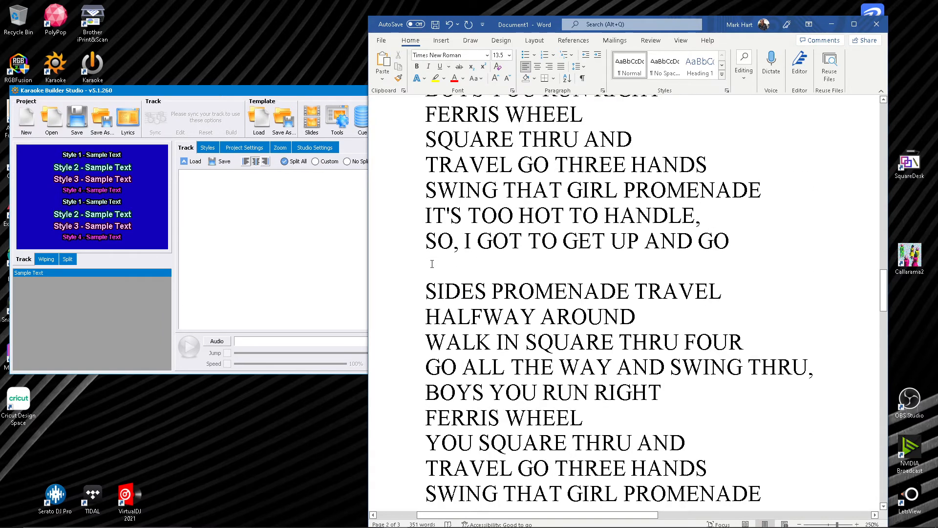
key(Delete)
scroll(471, 303, down, 3)
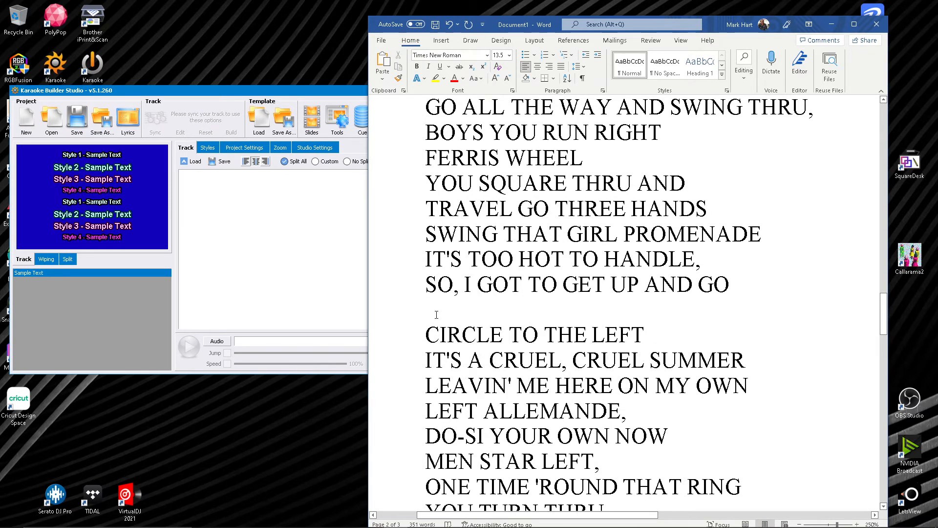
click(424, 306)
key(Delete)
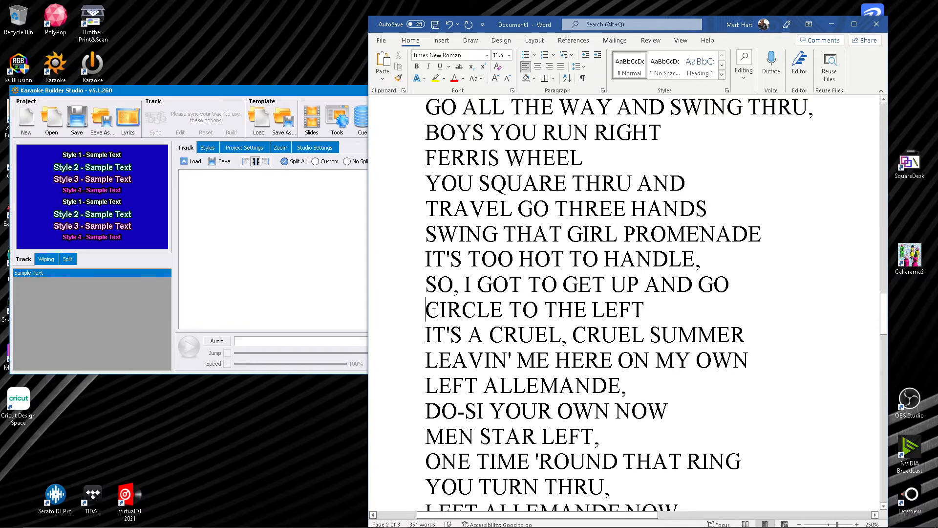
Step: Copy the full lyrics without verse gaps and paste them into the empty track text in Karaoke Builder Studio
scroll(536, 355, down, 3)
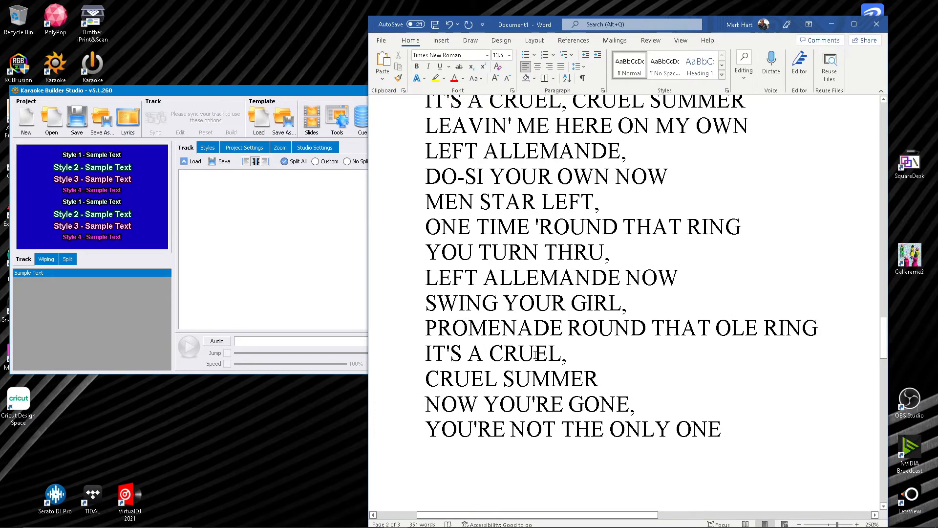
key(ctrl+a)
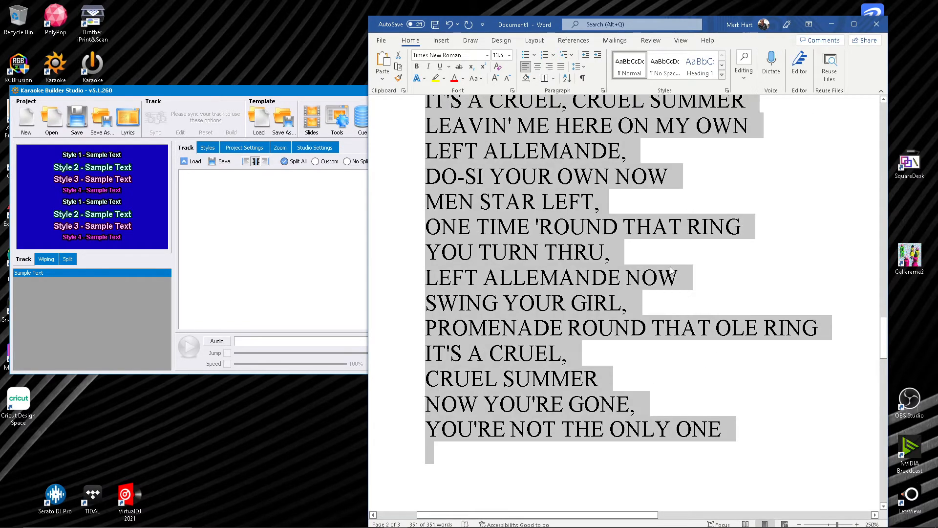
right_click(557, 165)
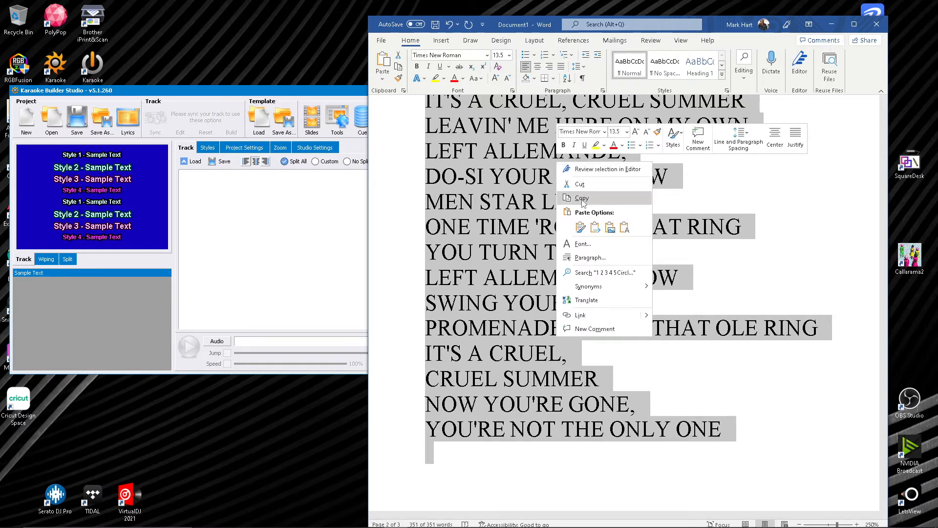
click(587, 198)
click(266, 237)
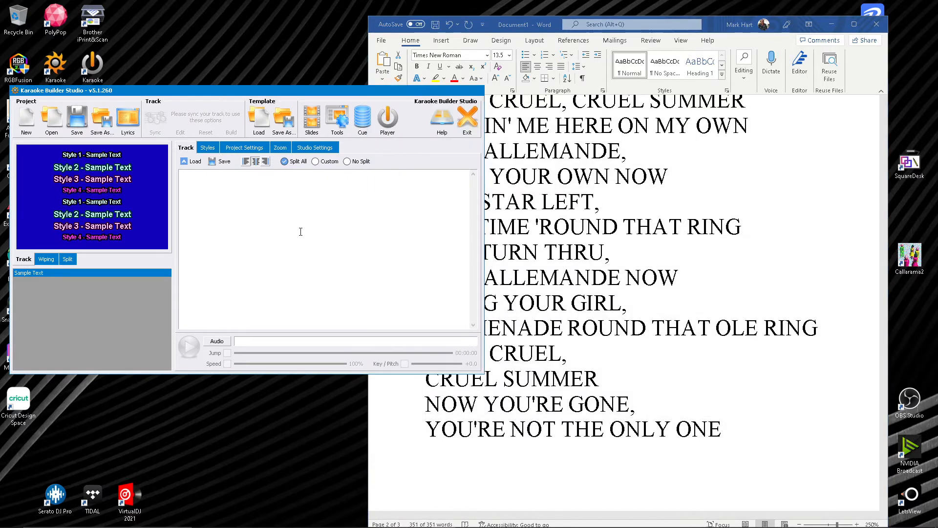
right_click(328, 219)
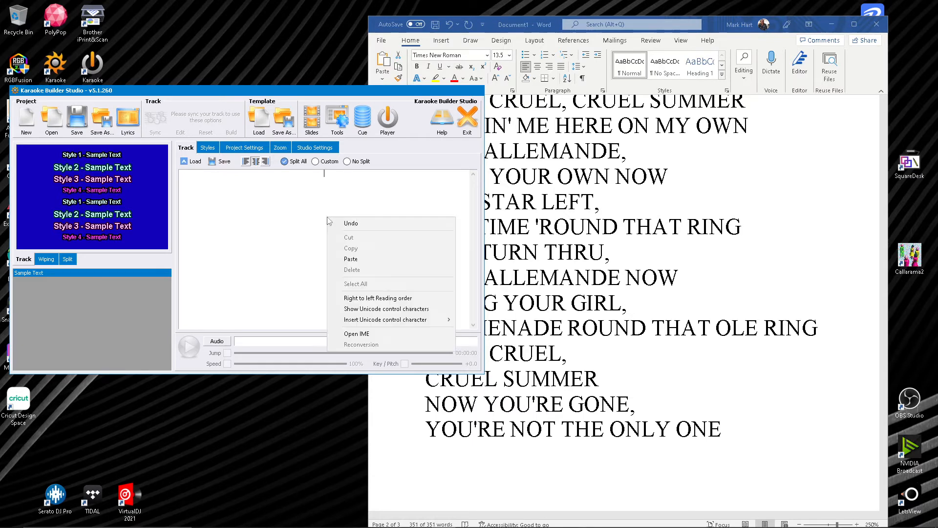
click(359, 260)
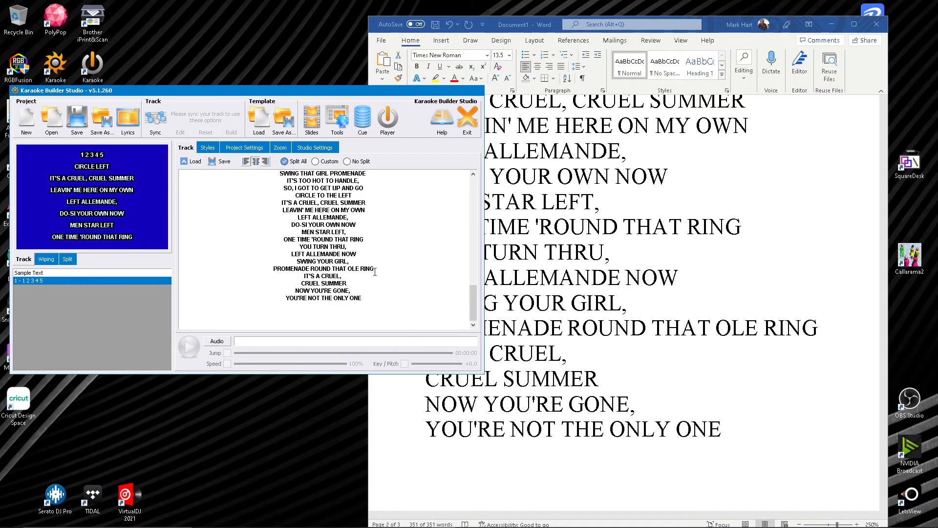
Step: Delete the empty lines after the final lyric YOU'RE NOT THE ONLY ONE
key(BackSpace)
key(BackSpace)
key(BackSpace)
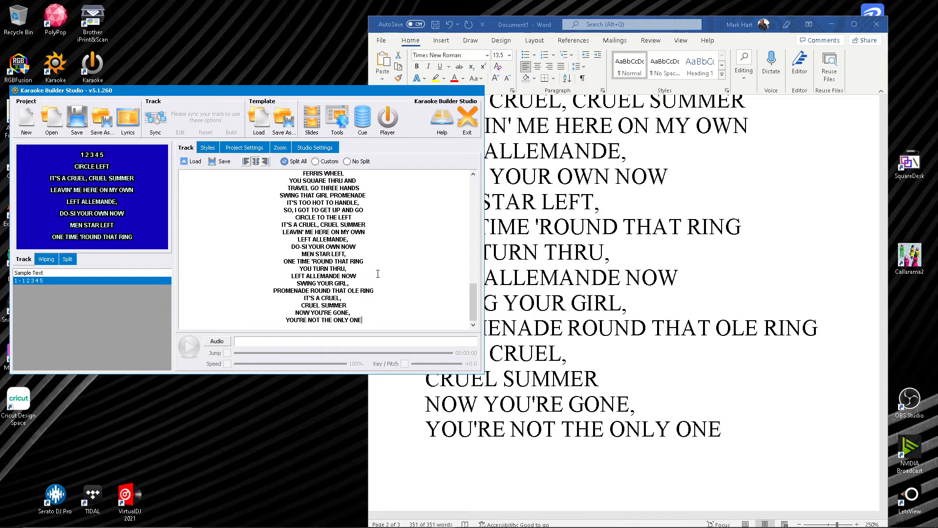
Step: Split the track into eight-line pages with blank lines after the first ONE TIME 'ROUND THAT RING and the first HALFWAY AROUND
scroll(378, 274, up, 10)
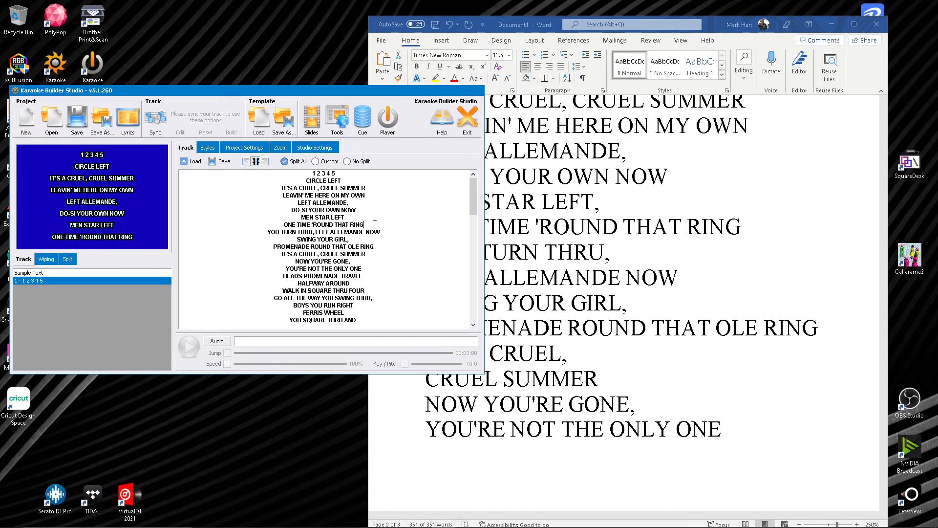
key(Return)
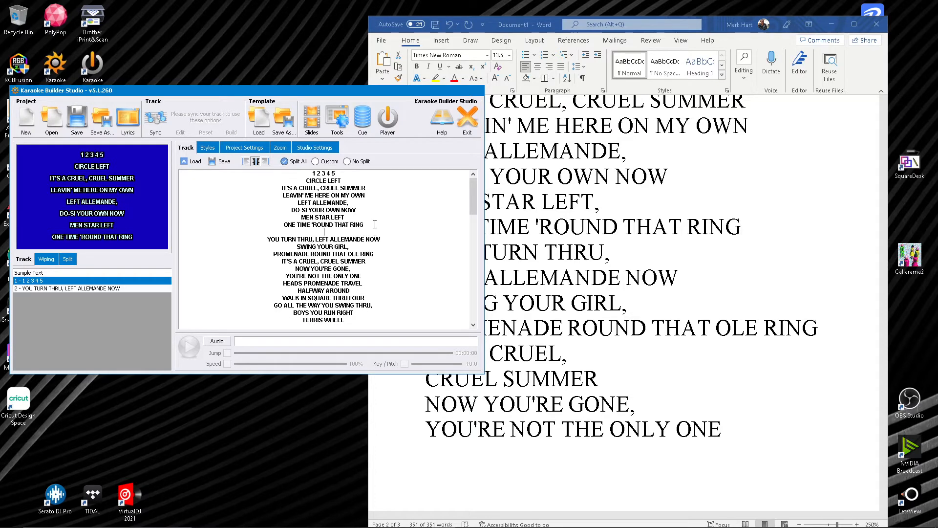
click(60, 291)
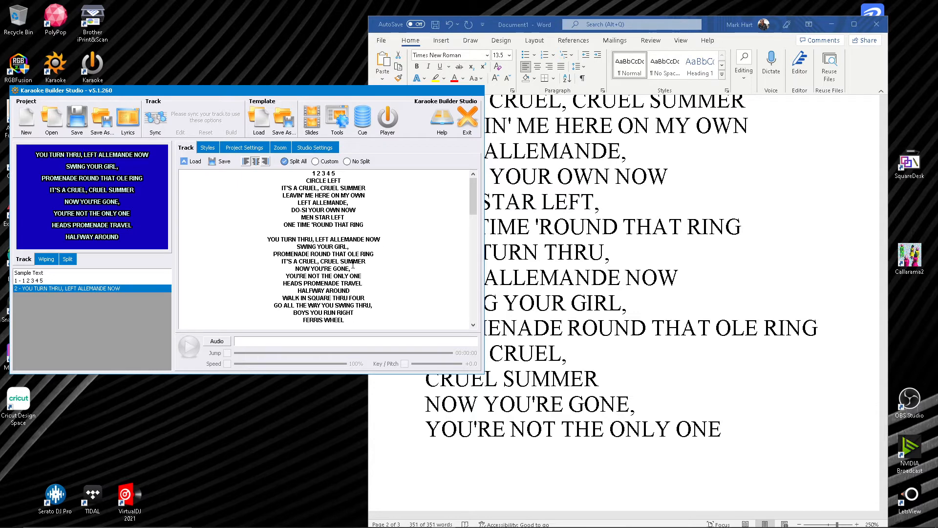
click(353, 291)
key(Return)
Step: End the third eight-line page with a blank line after the first IT'S TOO HOT TO HANDLE
scroll(376, 291, down, 5)
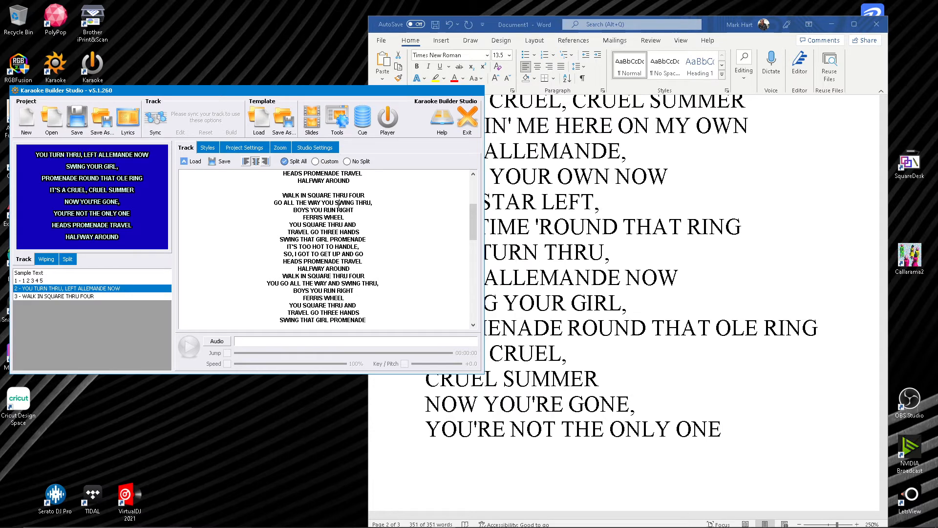
click(340, 202)
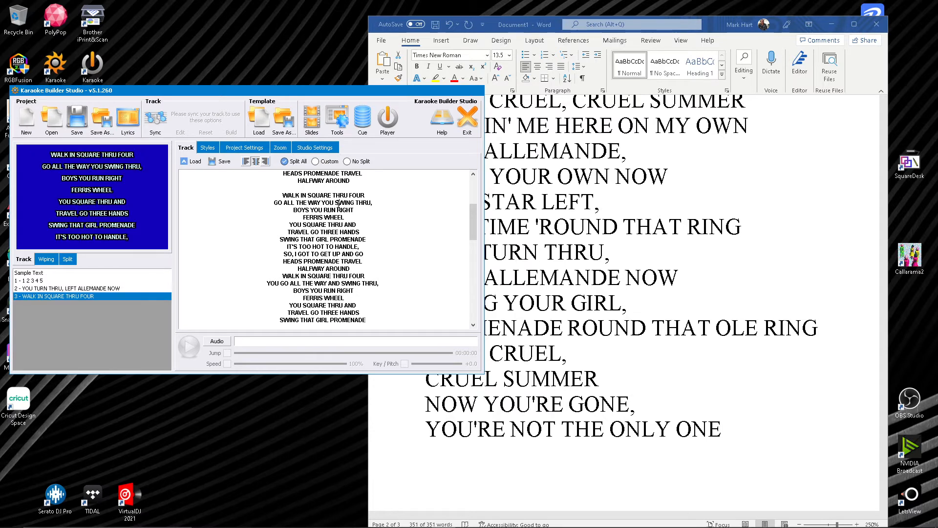
click(373, 249)
key(Return)
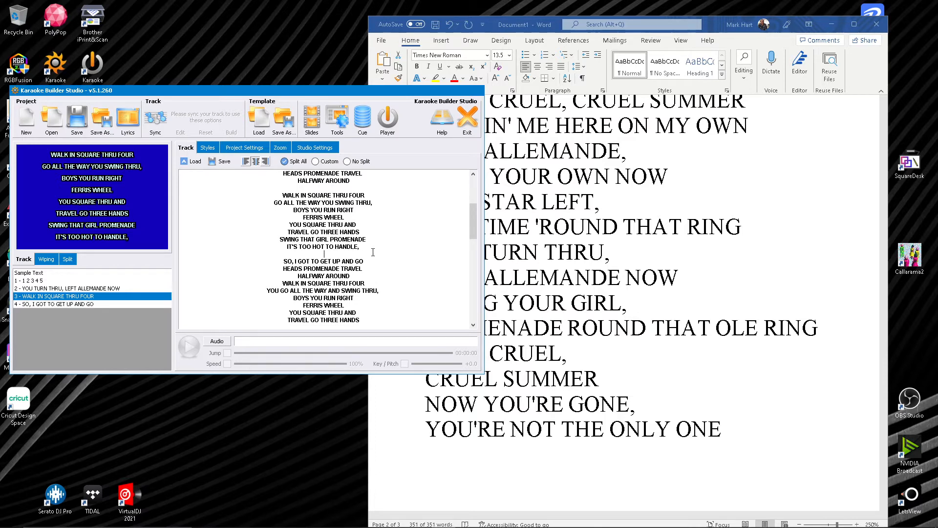
Step: Add page-separating blank lines after the second verse's YOU SQUARE THRU AND and after IT'S A CRUEL, CRUEL SUMMER below ALLEMANDE AND WEAVE
click(371, 262)
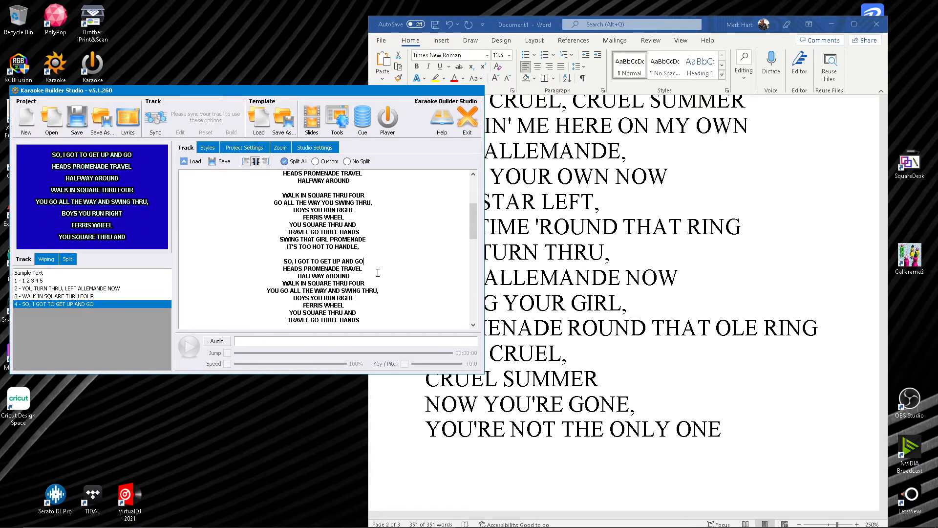
scroll(383, 266, down, 2)
scroll(385, 267, down, 1)
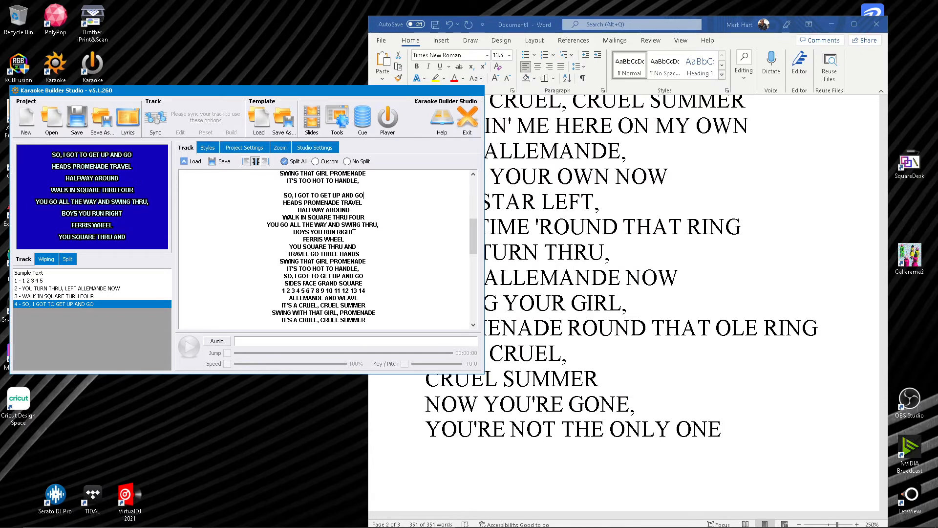
click(360, 246)
key(Return)
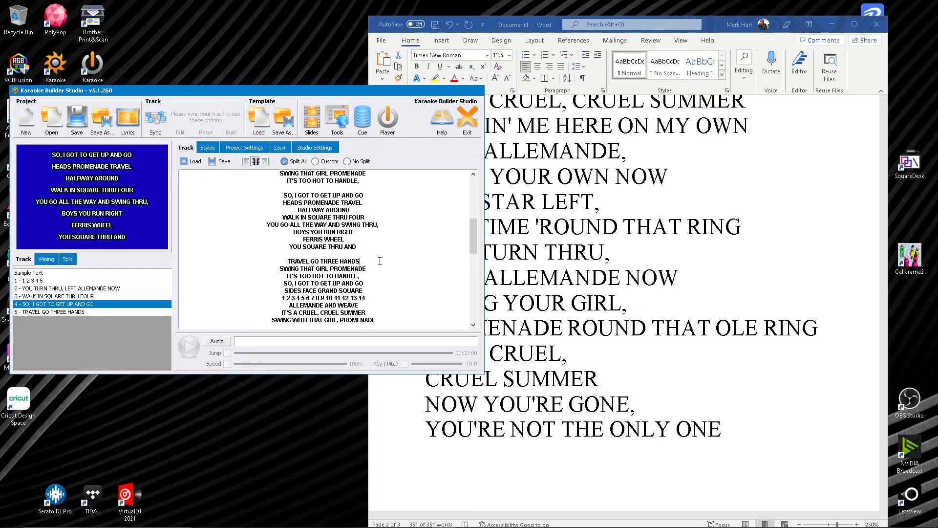
scroll(407, 272, up, 1)
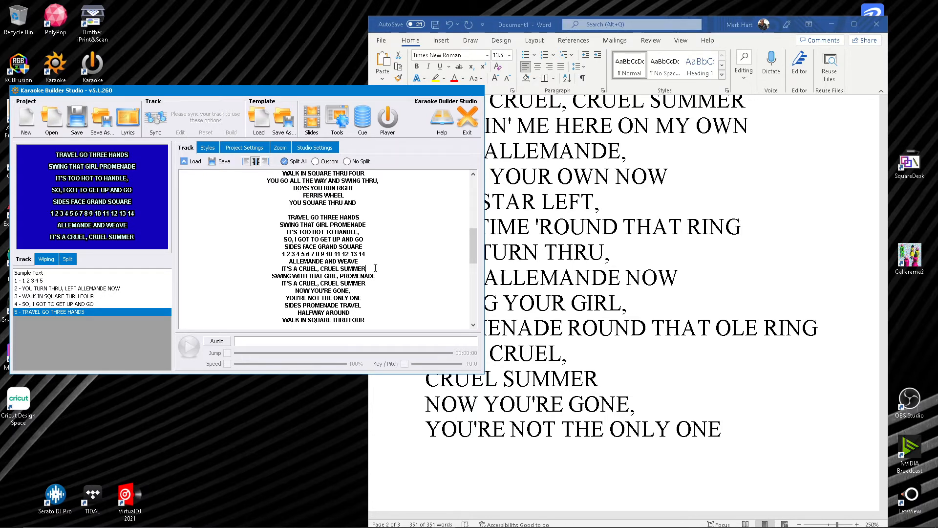
key(Return)
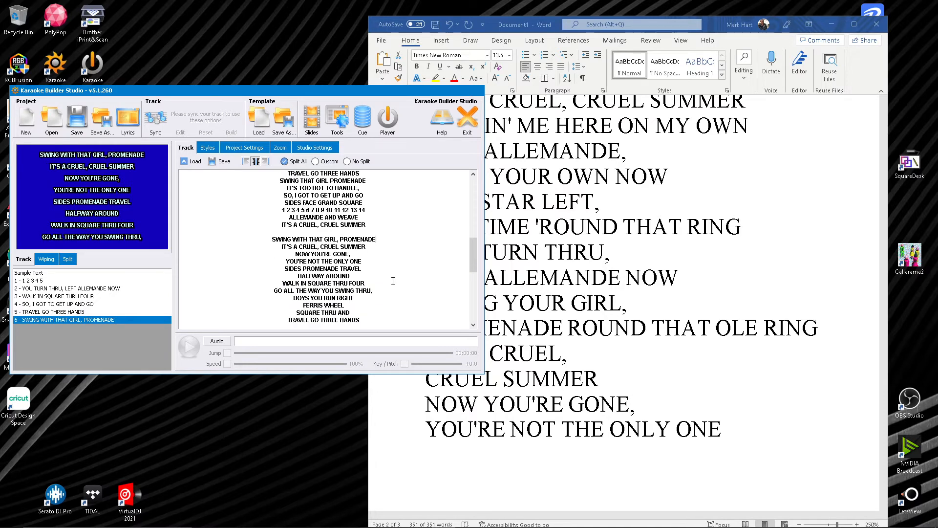
Step: Separate pages with blank lines after the page-six GO ALL THE WAY YOU SWING THRU, and the following SIDES PROMENADE TRAVEL
scroll(391, 273, down, 1)
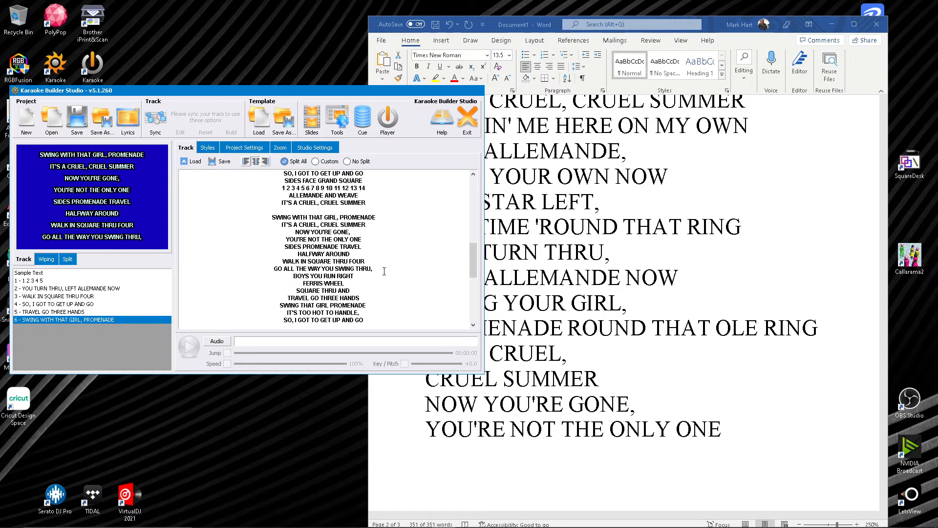
click(377, 267)
key(Return)
scroll(404, 284, down, 2)
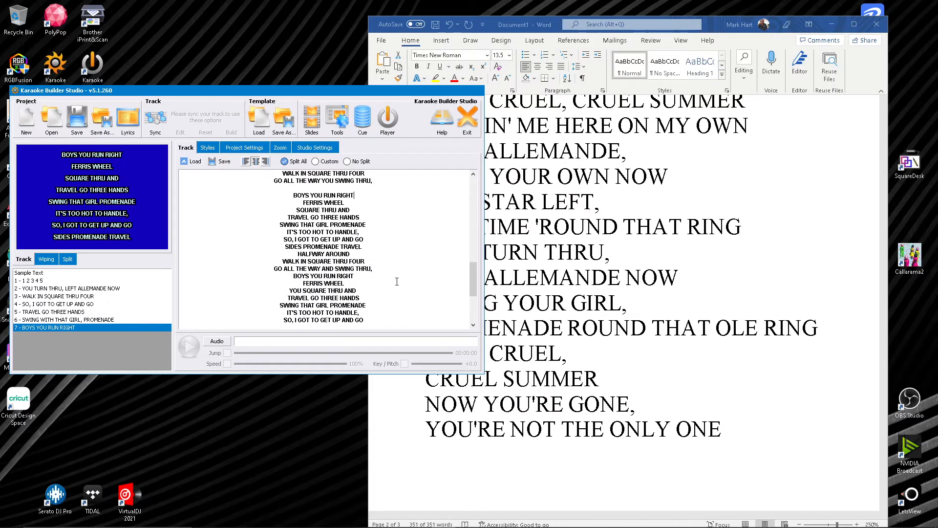
click(370, 246)
key(Return)
click(386, 262)
scroll(402, 268, down, 2)
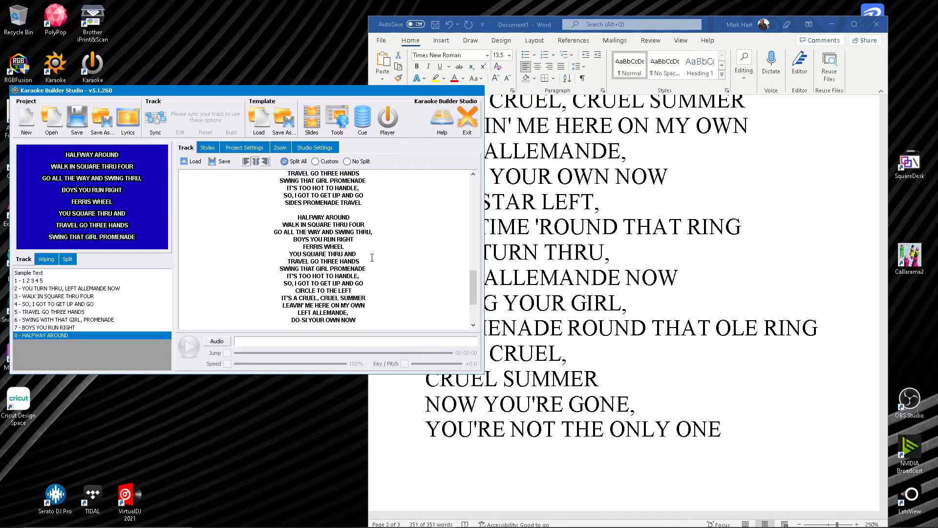
Step: Add page-separating blank lines after the last SWING THAT GIRL PROMENADE and after the final MEN STAR LEFT,
key(Return)
click(389, 283)
scroll(401, 284, down, 2)
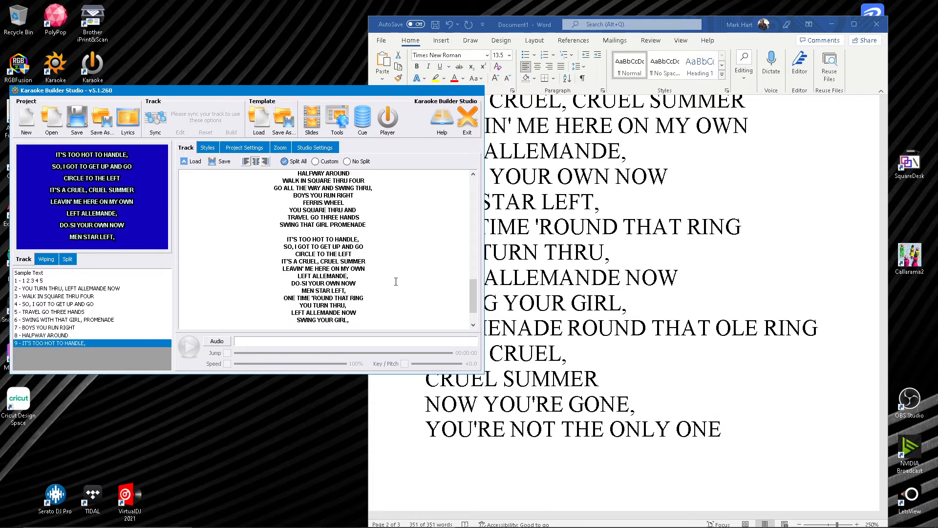
click(378, 291)
key(Return)
scroll(385, 295, down, 2)
click(389, 270)
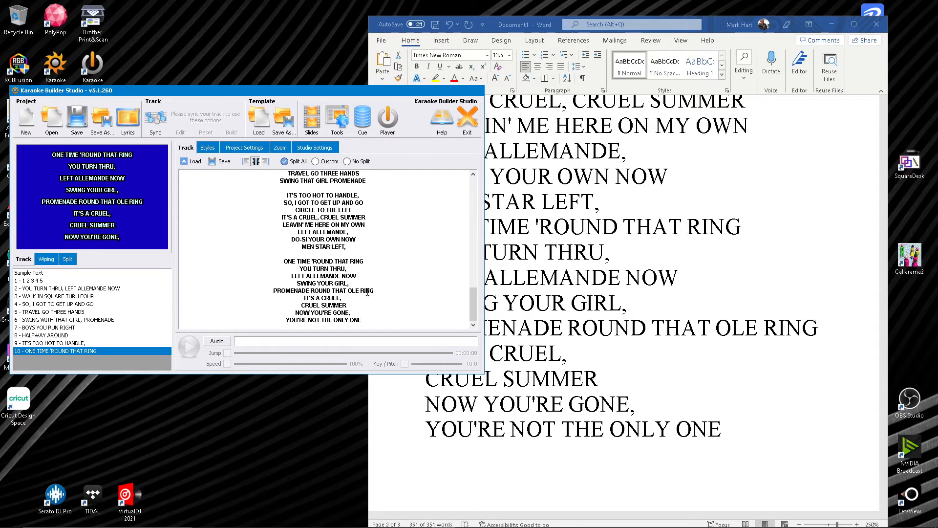
Step: End the tenth page with a blank line after the final NOW YOU'RE GONE, and select the last page
click(354, 313)
key(Return)
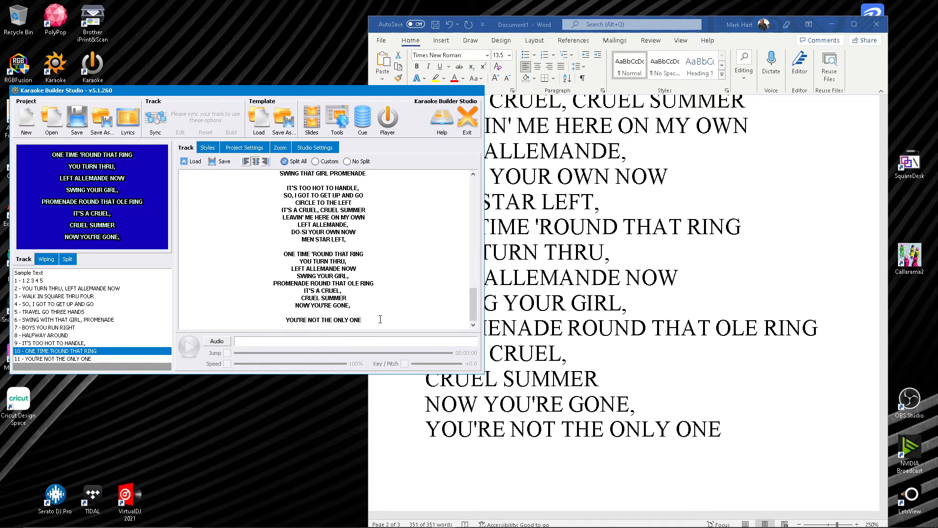
click(381, 320)
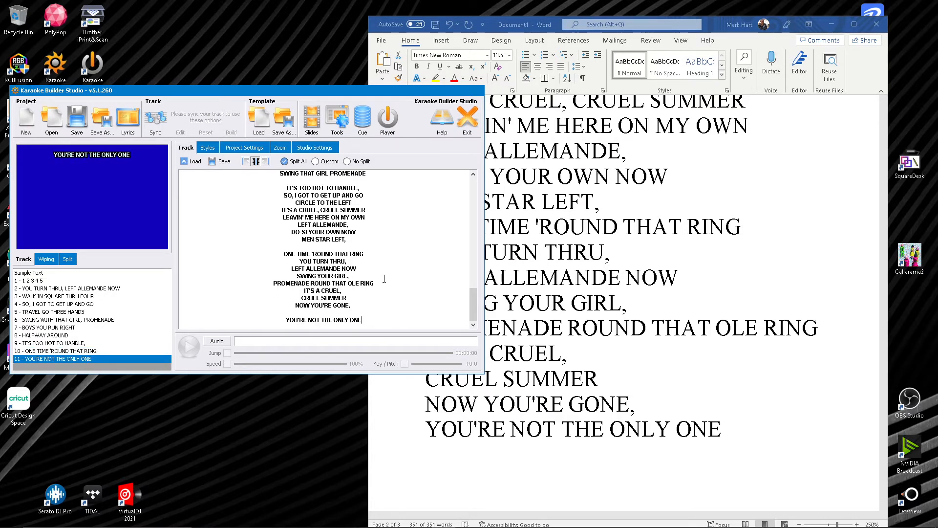
Step: Return to the beginning of the lyrics and preview the first two pages
scroll(378, 278, up, 5)
scroll(377, 277, up, 5)
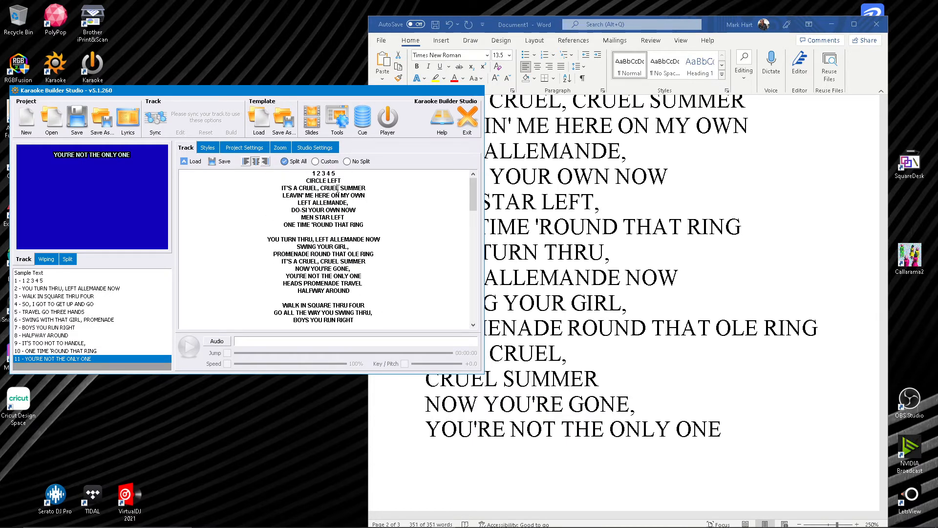
click(43, 281)
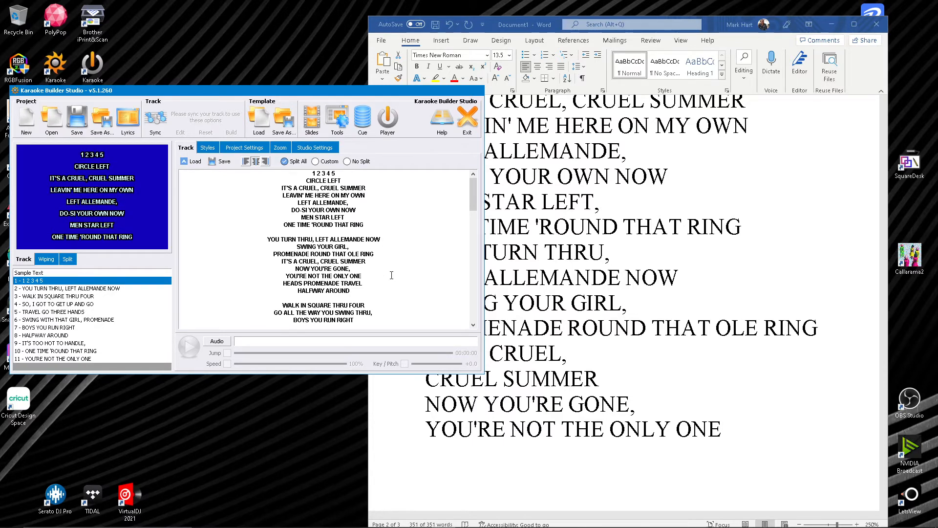
key(Down)
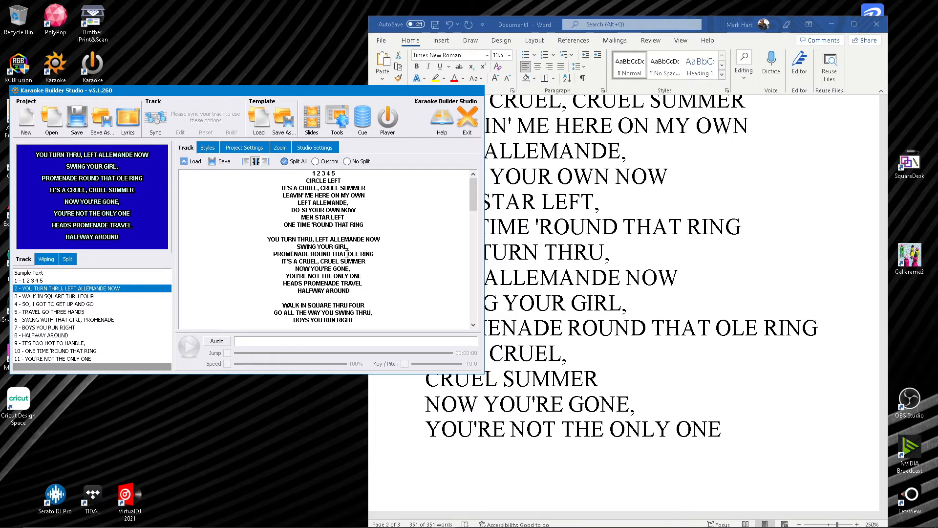
Step: Try joining SWING YOUR GIRL, to the line YOU TURN THRU, LEFT ALLEMANDE NOW, and split them again
click(382, 239)
key(Delete)
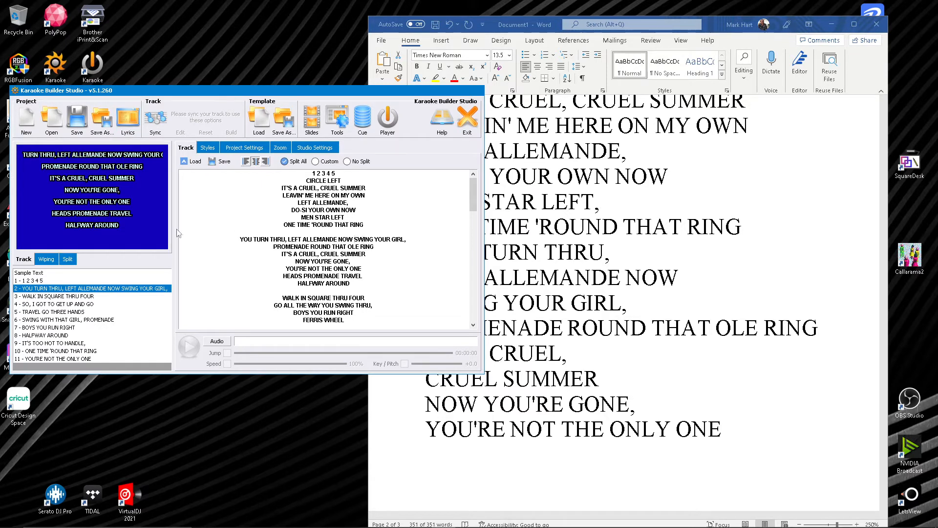
key(Return)
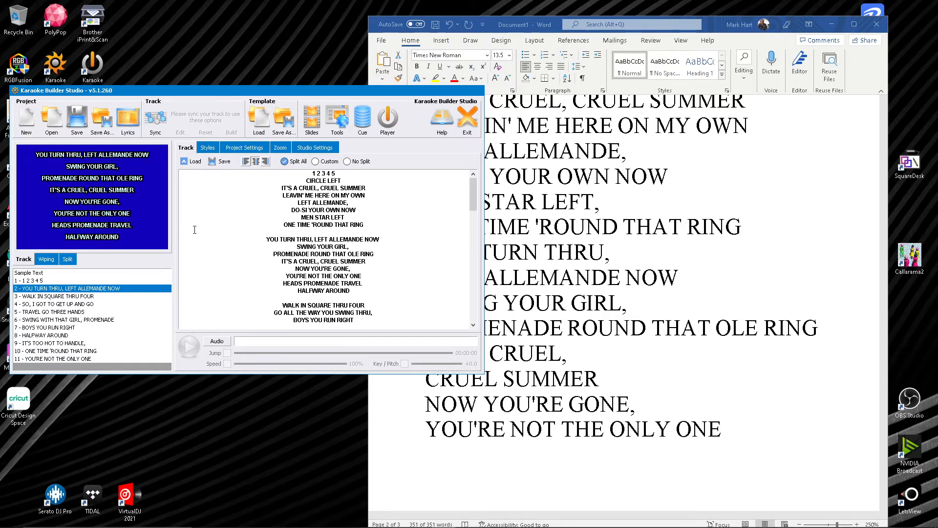
Step: Preview lyric pages 3 through 11 one after another and return to page 1
click(89, 296)
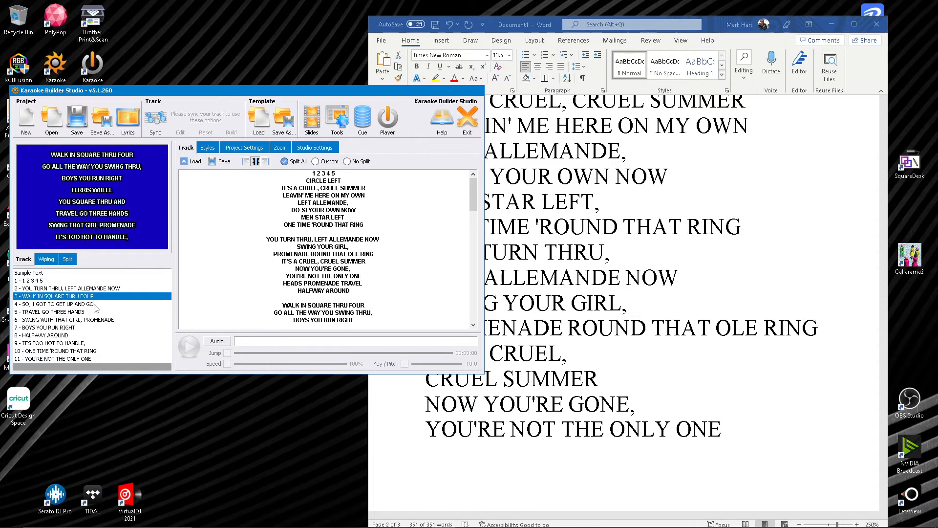
click(96, 304)
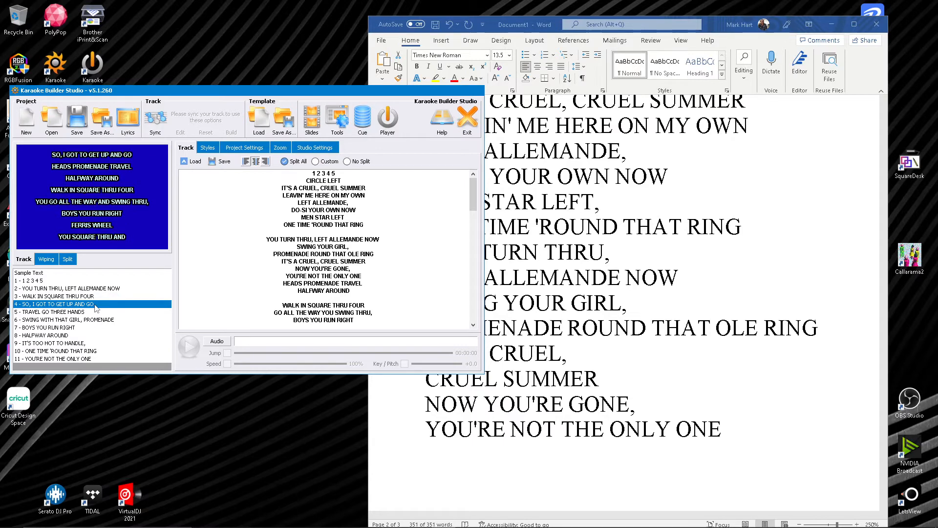
click(98, 313)
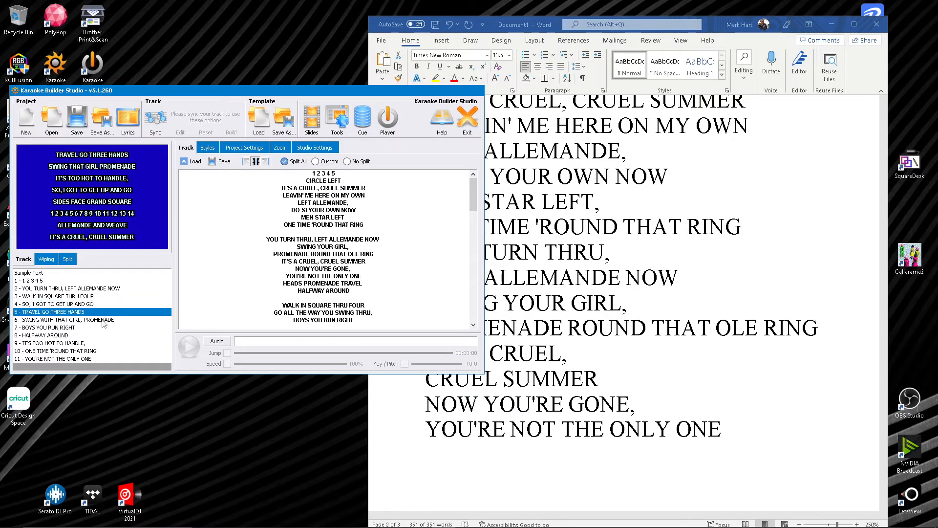
click(104, 321)
click(98, 329)
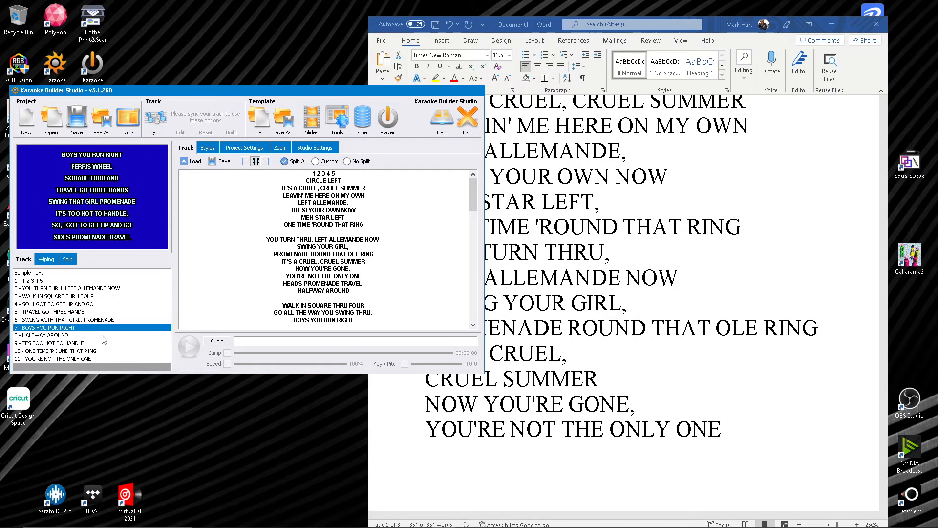
click(103, 336)
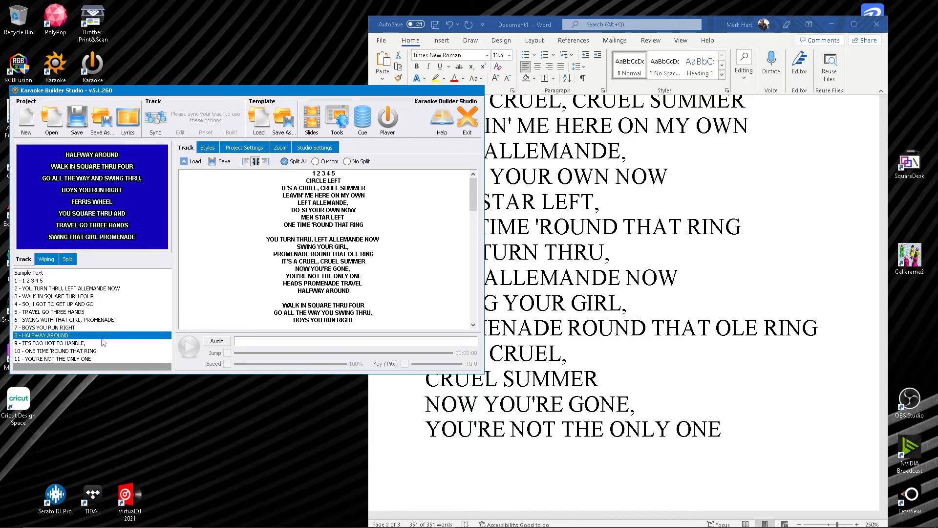
click(103, 343)
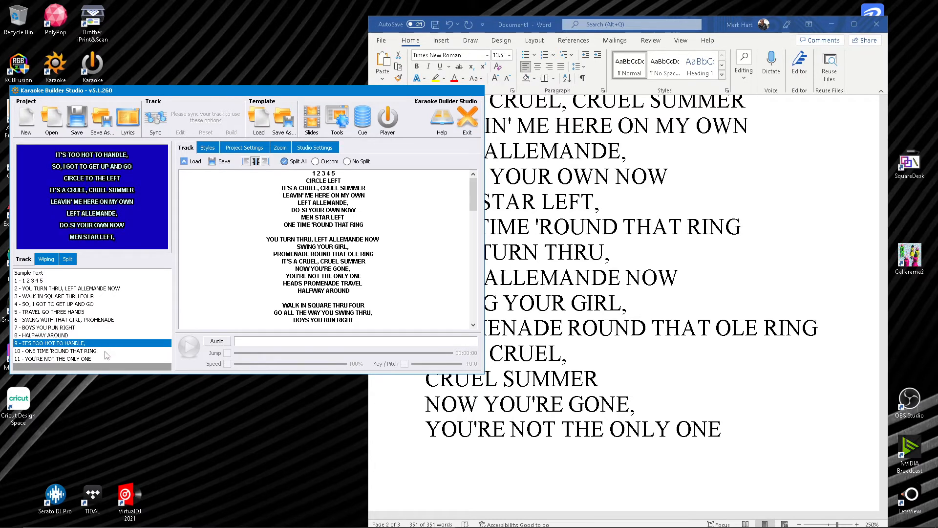
click(105, 352)
click(104, 359)
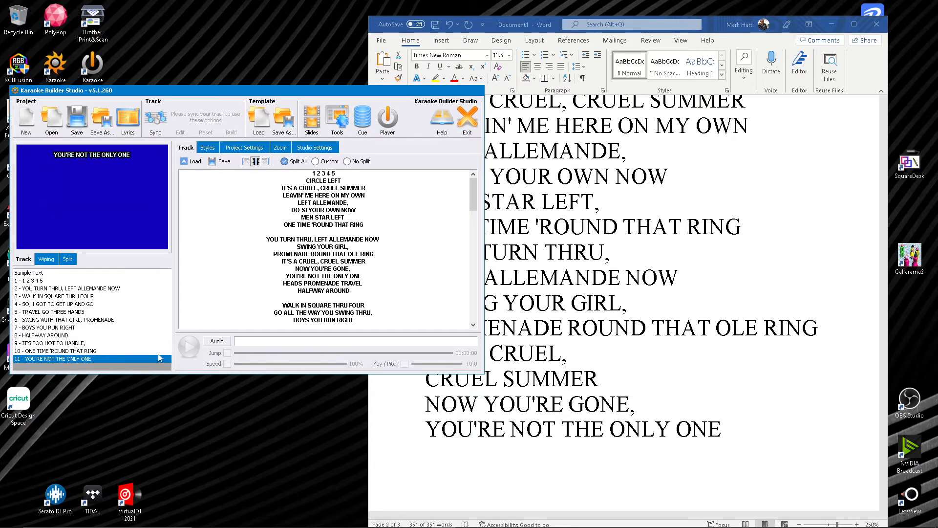
click(62, 281)
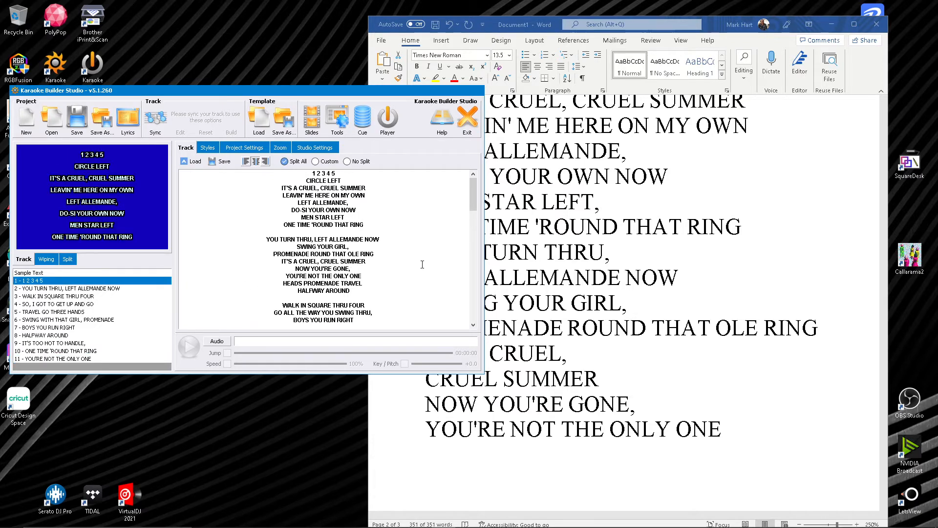
Step: Minimize the Word document and move the Karaoke Builder Studio window closer to the middle of the desktop
click(832, 25)
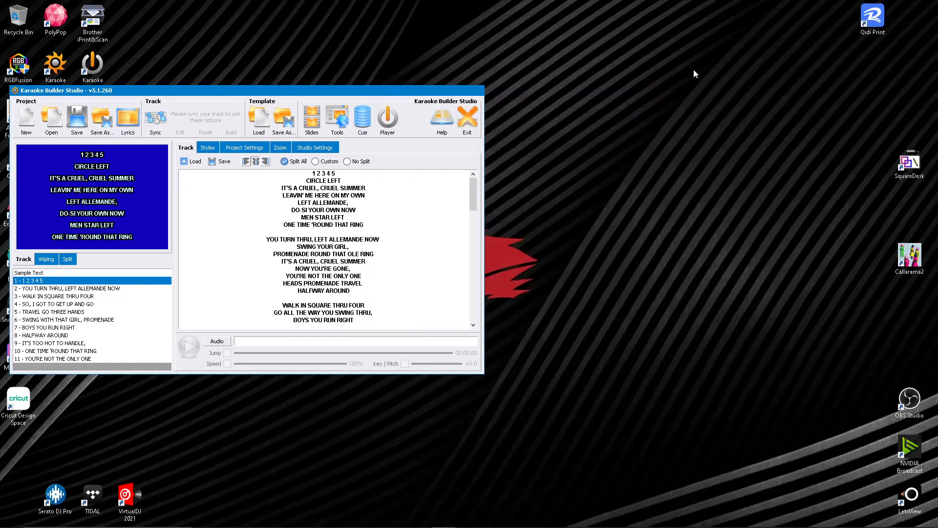
drag(324, 94, 434, 48)
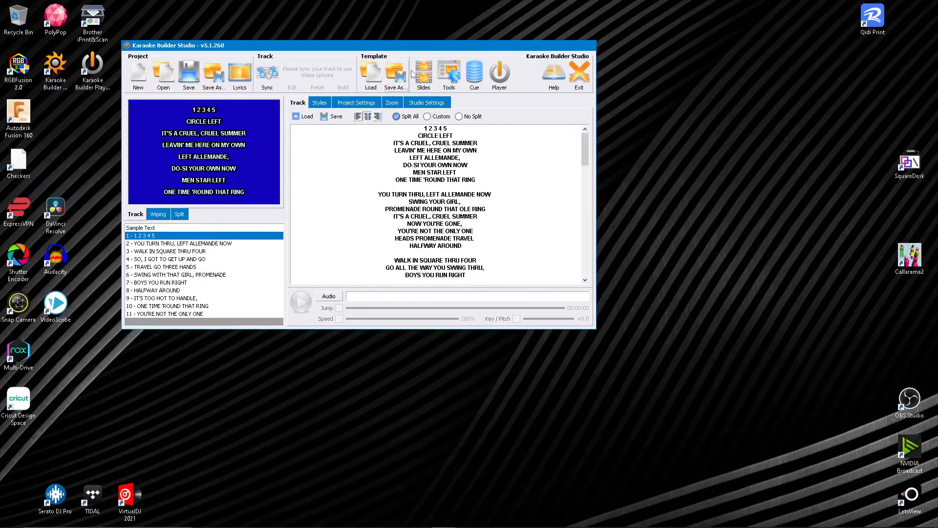
Step: Load TBT 129 - Cruel Summer (Vocal).mp3 from the MP3 folder in Music as the project's audio
click(269, 80)
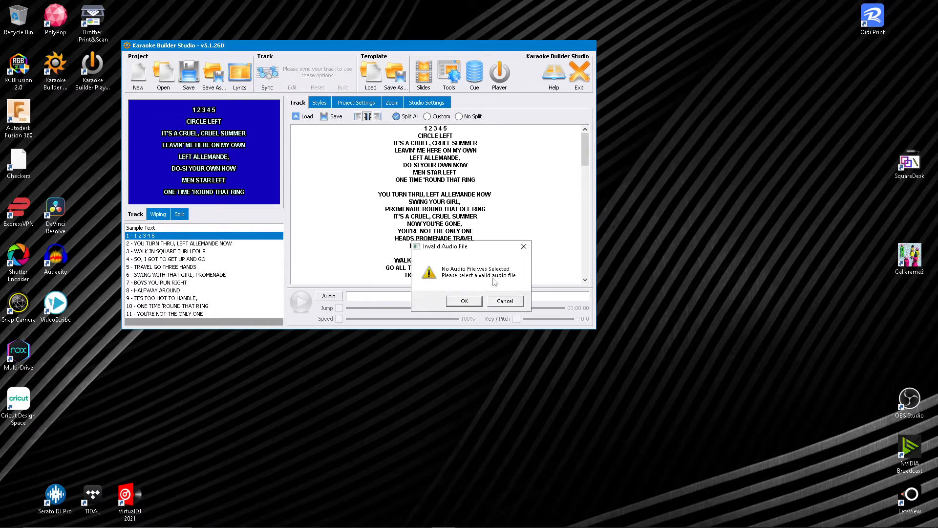
click(506, 302)
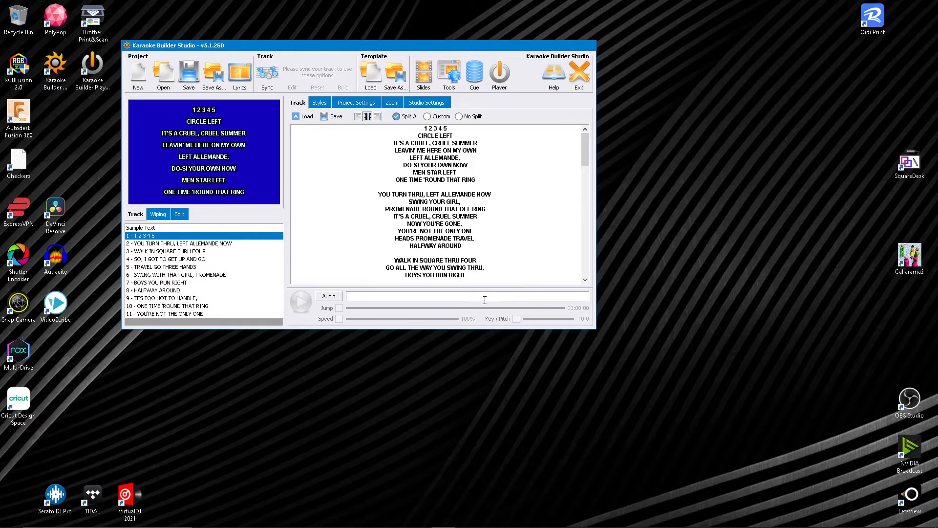
click(329, 296)
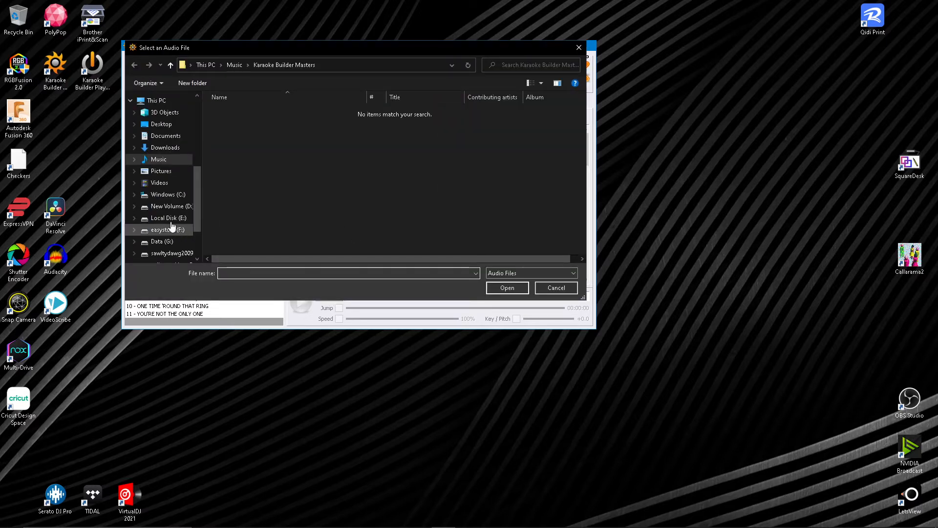
click(158, 159)
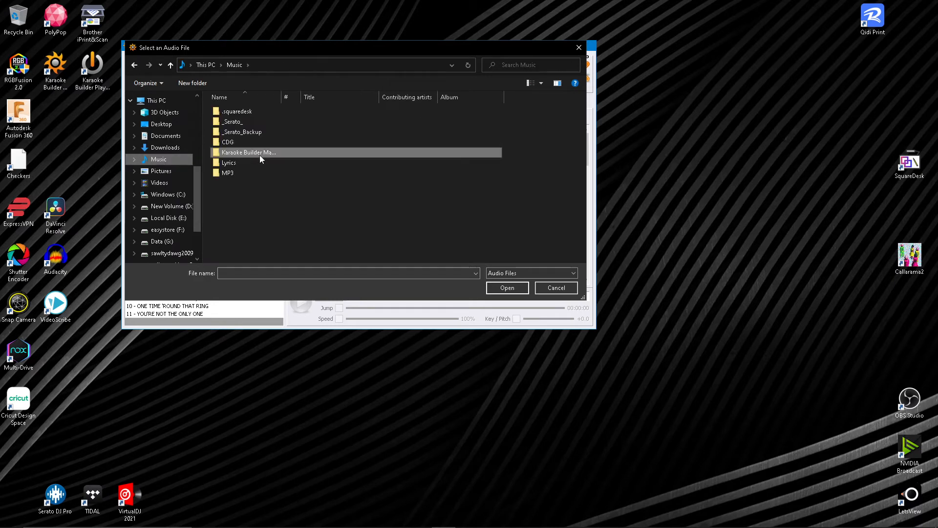
double_click(233, 172)
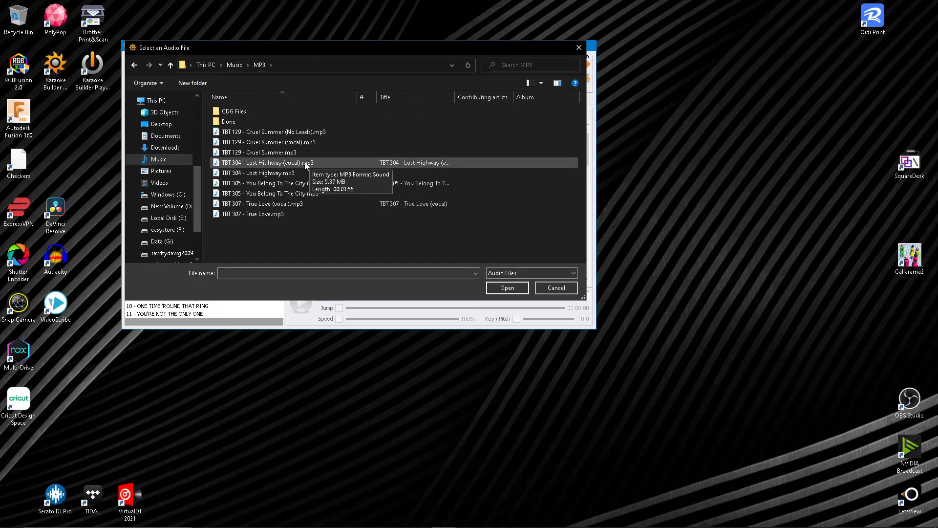
double_click(315, 144)
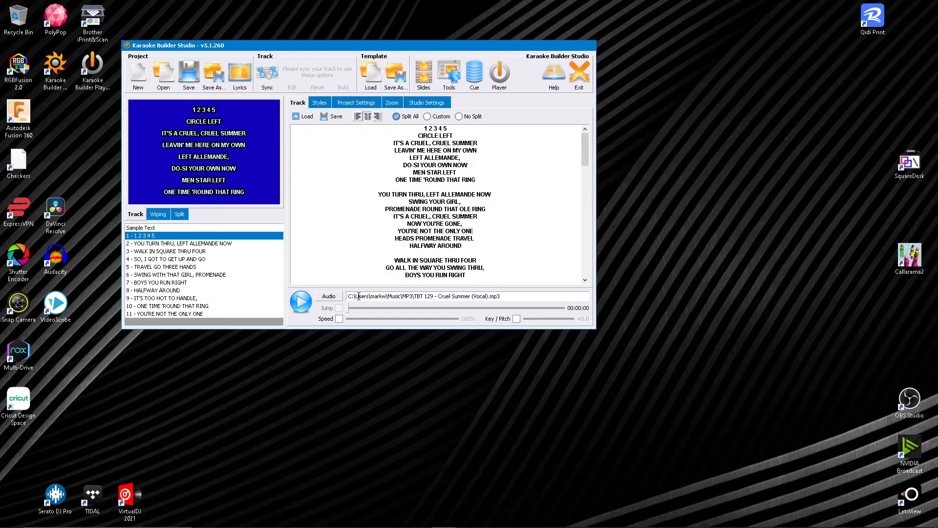
Step: Start the lyrics and audio sync in a maximized window and pause its playback
click(270, 78)
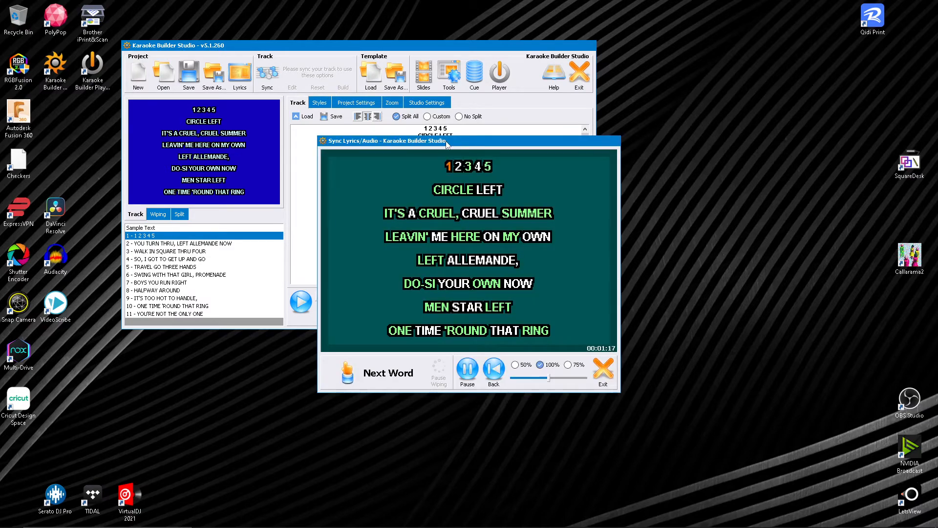
double_click(392, 140)
click(784, 504)
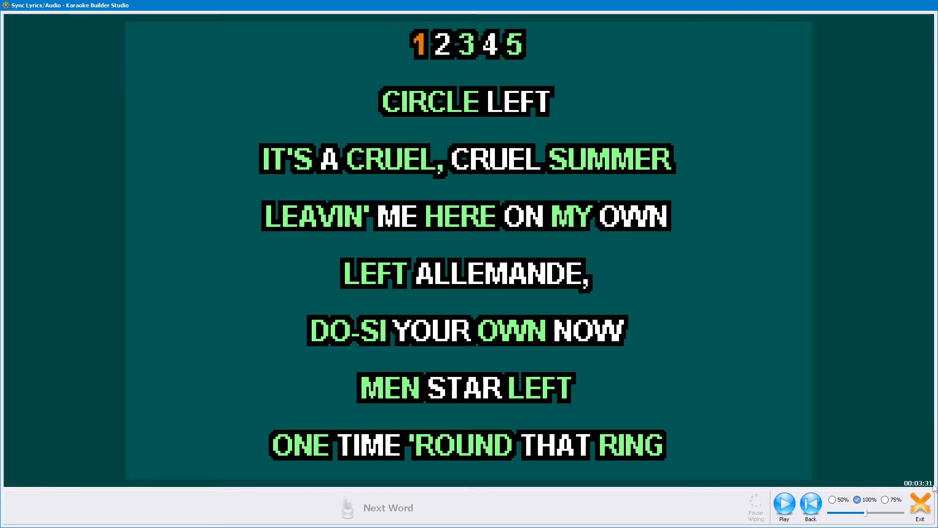
Step: Rewind the sync audio to the start and play it at 50% speed
click(815, 508)
click(834, 503)
click(785, 511)
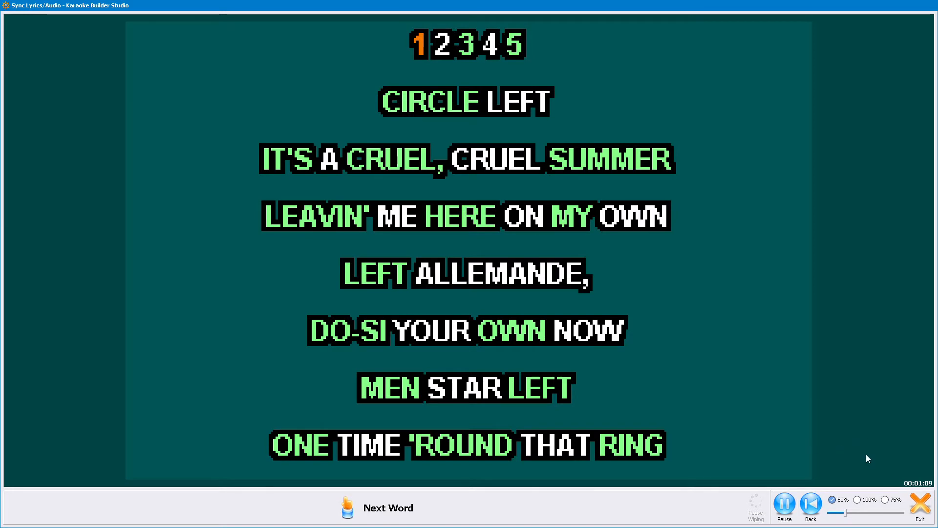
Step: Sync the 1 2 3 4 5 count-in and the line "CIRCLE LEFT" word by word to the half-speed vocal
key(space)
key(space)
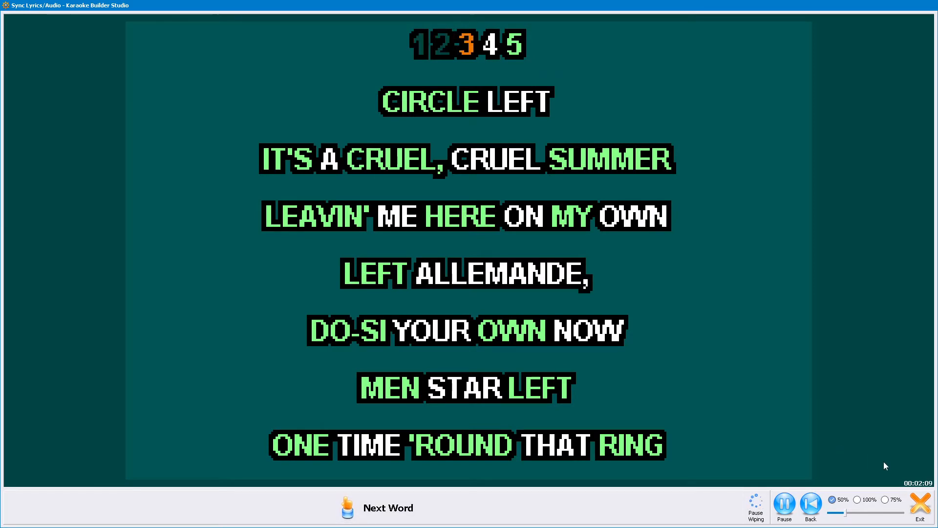
key(space)
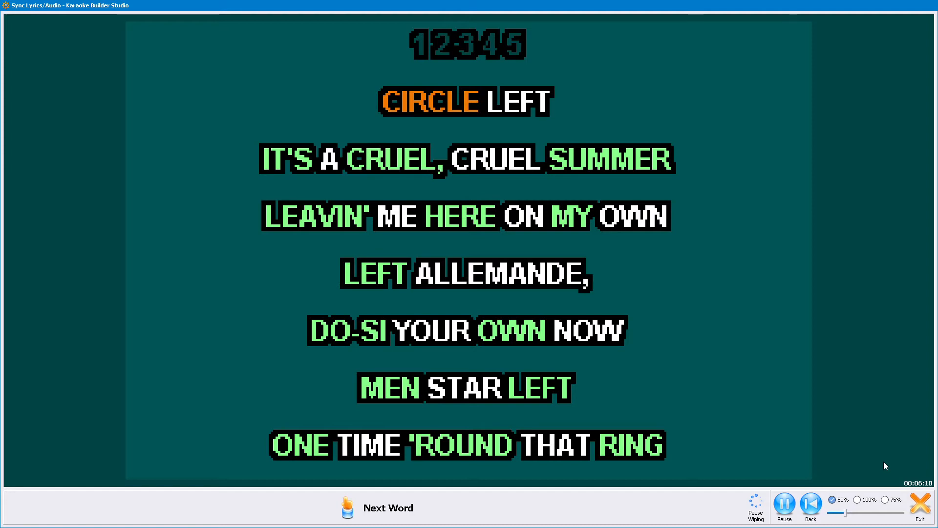
key(space)
key(space)
key(space)
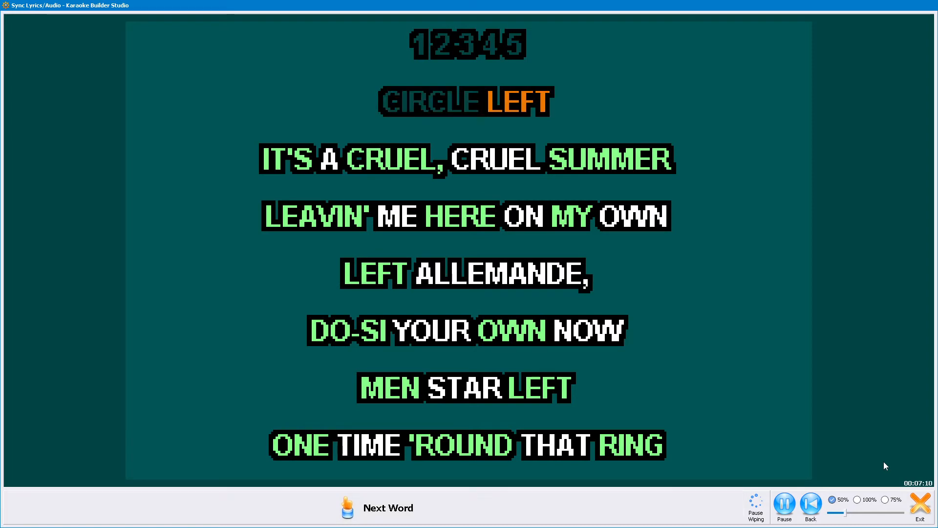
key(space)
Step: Time each word of "IT'S A CRUEL, CRUEL SUMMER" on the first lyric page to the vocal
key(space)
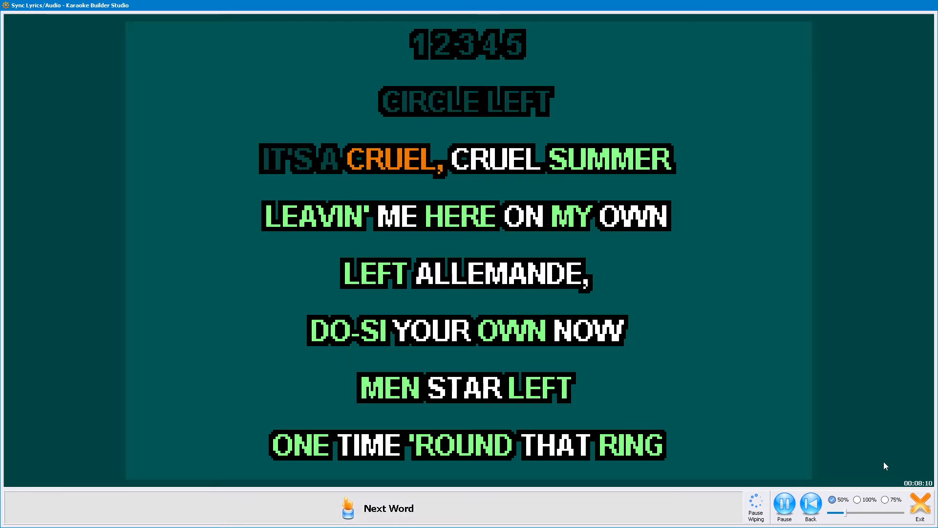
key(space)
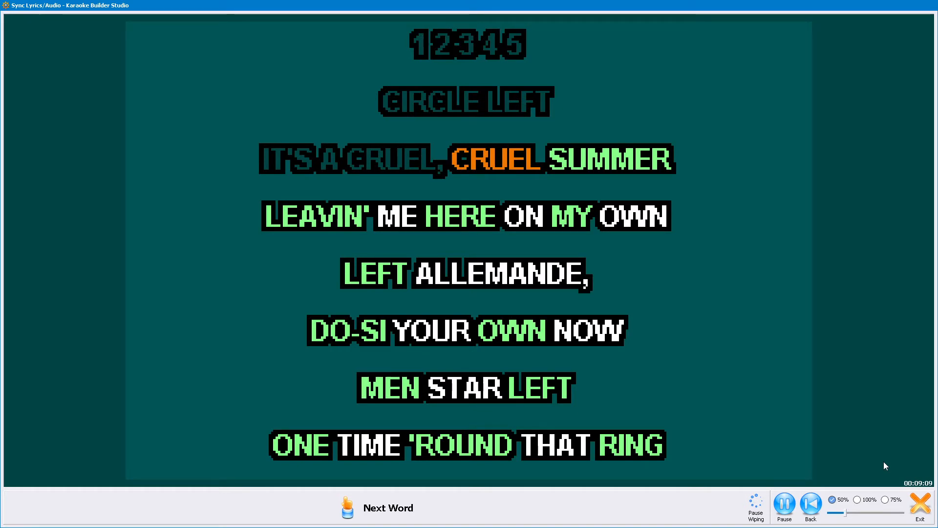
key(space)
key(space)
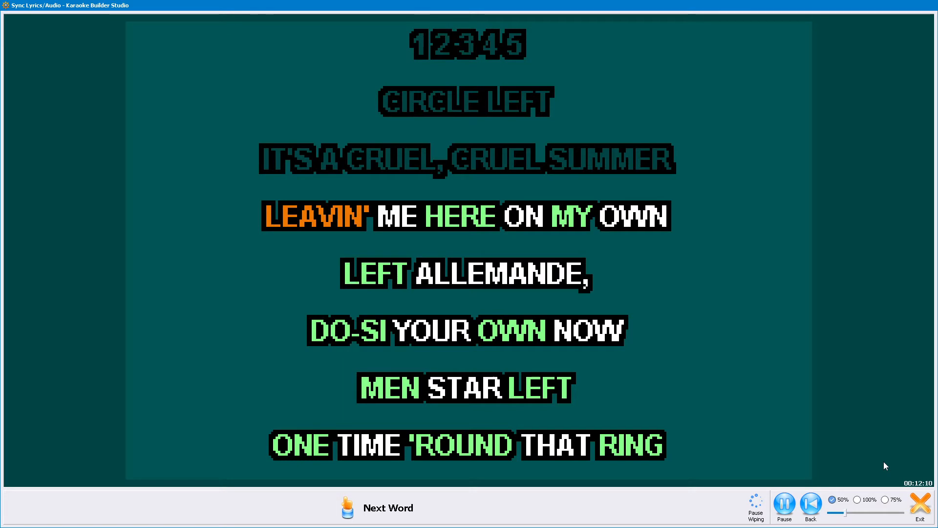
key(space)
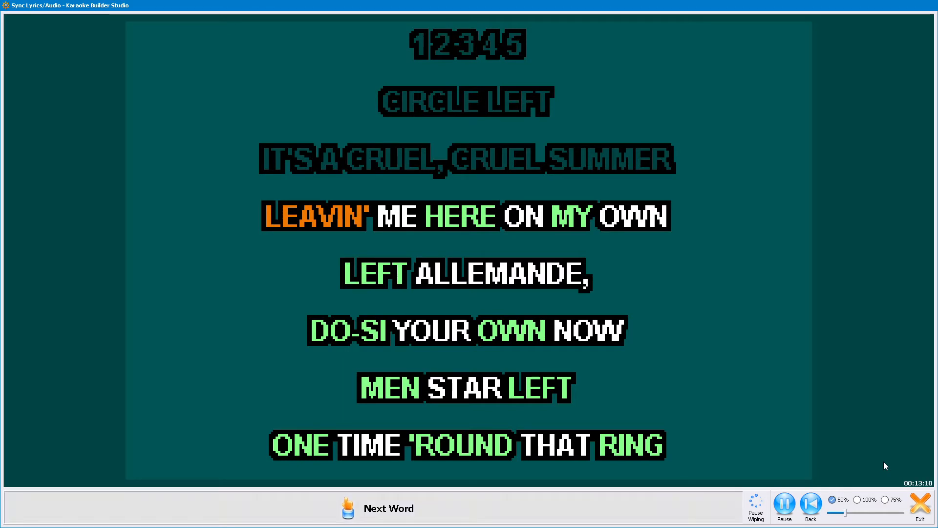
Step: Time each word of the line "LEAVIN' ME HERE ON MY OWN" as it is sung
key(space)
key(space)
key(space)
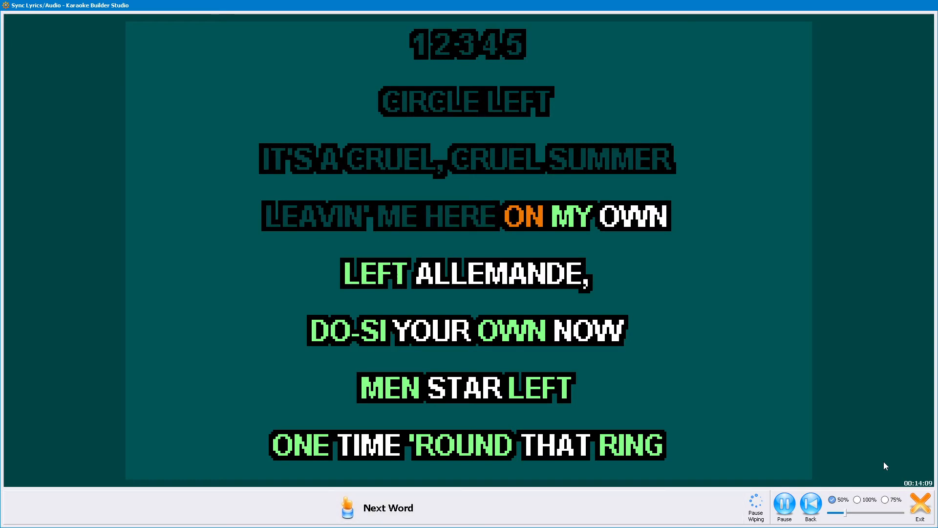
key(space)
key(space)
key(space)
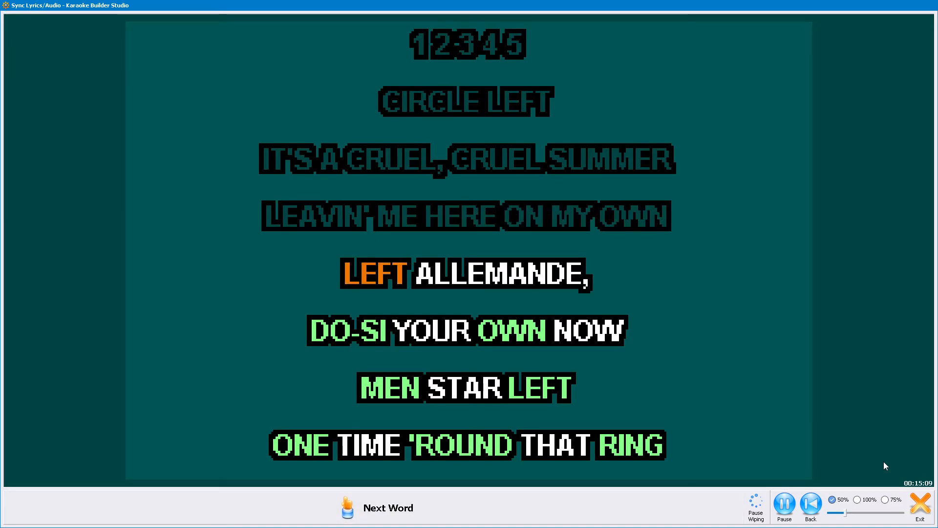
Step: Sync the lines "LEFT ALLEMANDE," and "DO-SI YOUR OWN NOW" word by word to the vocal
key(space)
key(space)
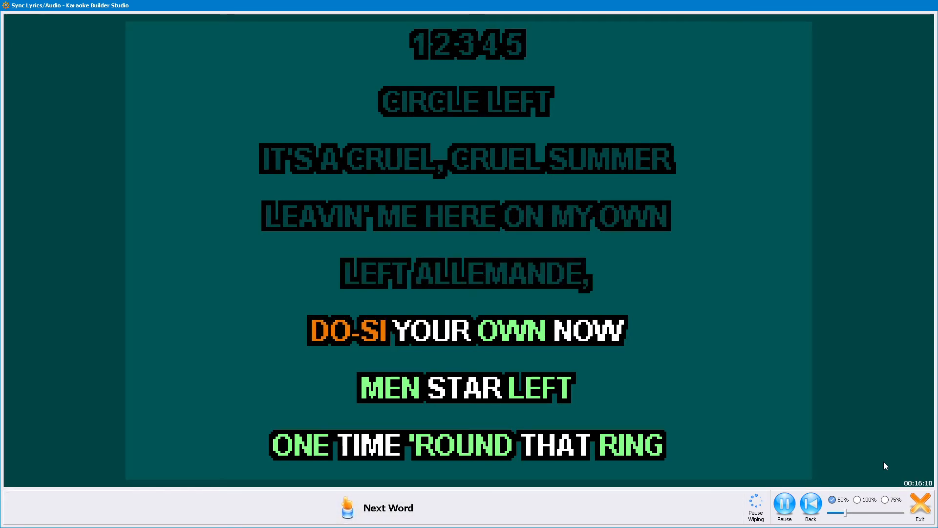
key(space)
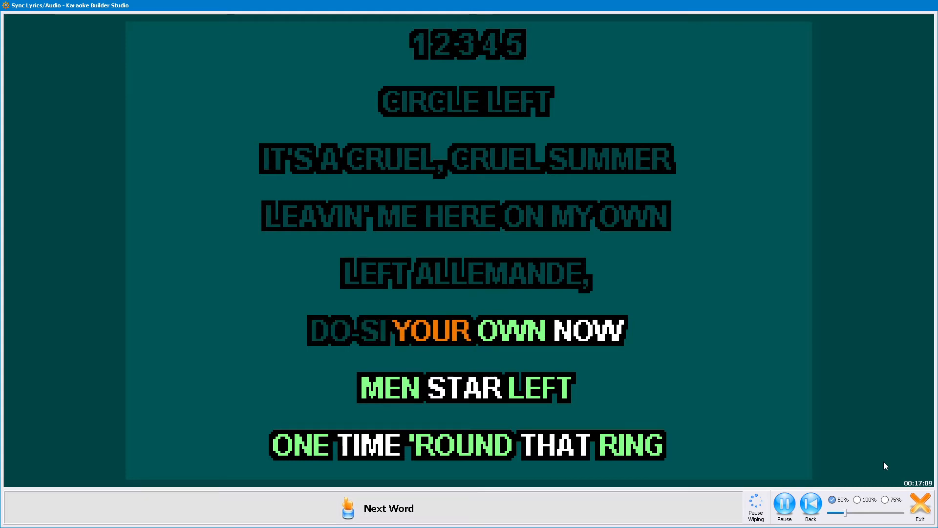
key(space)
key(space)
key(space)
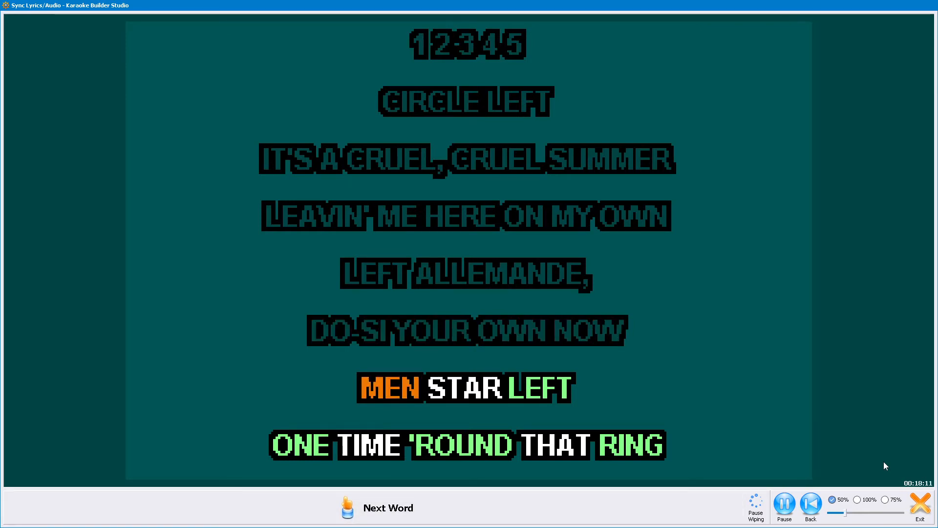
Step: Sync the first page's closing lines "MEN STAR LEFT" and "ONE TIME 'ROUND THAT RING" word by word
key(space)
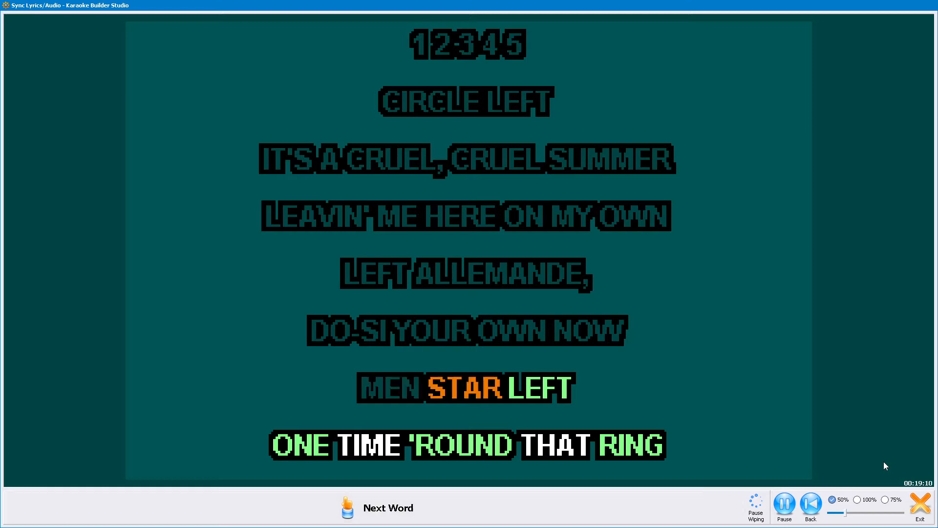
key(space)
key(space)
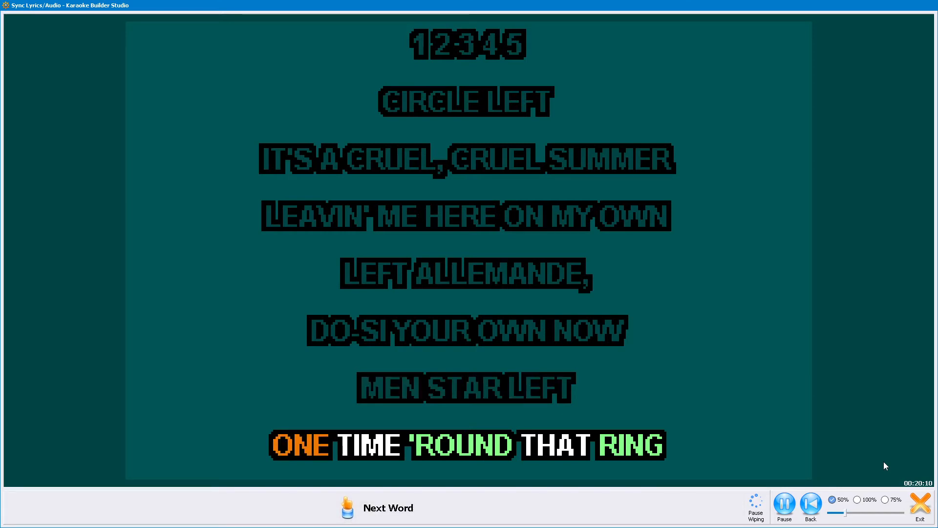
key(space)
key(space)
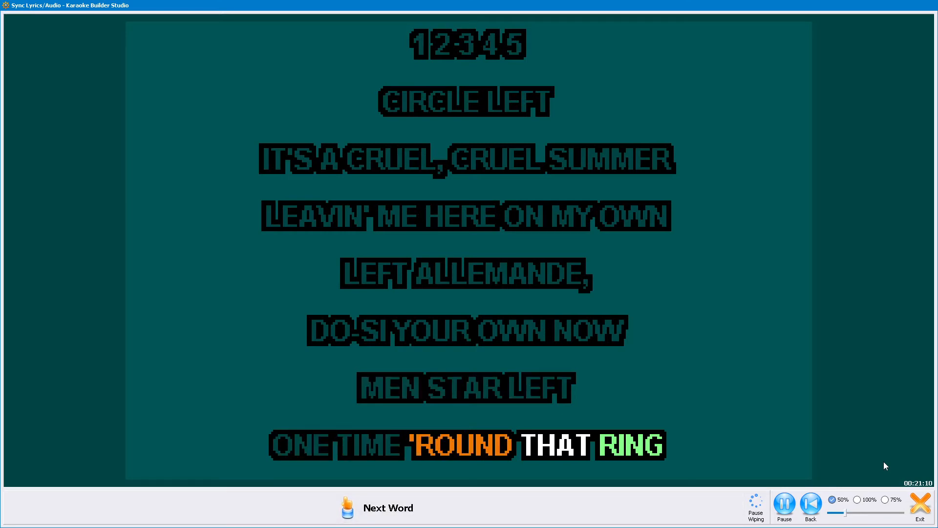
key(space)
key(space)
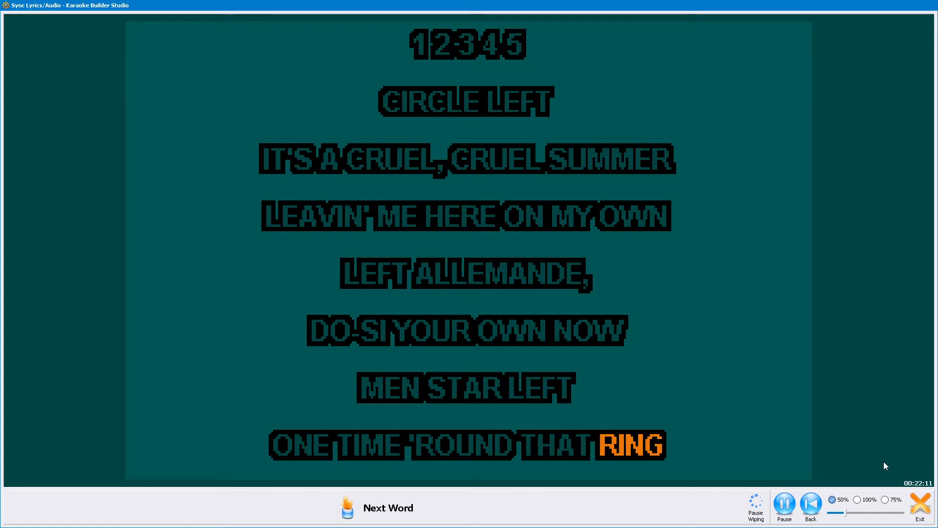
key(space)
Step: Time each word of the second page's opening line, "YOU TURN THRU, LEFT ALLEMANDE NOW", to the vocal
key(space)
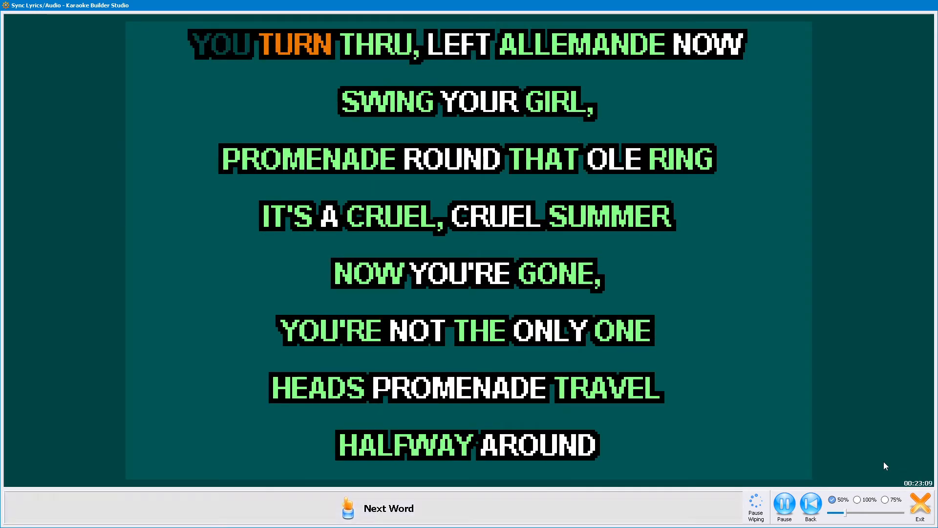
key(space)
key(space)
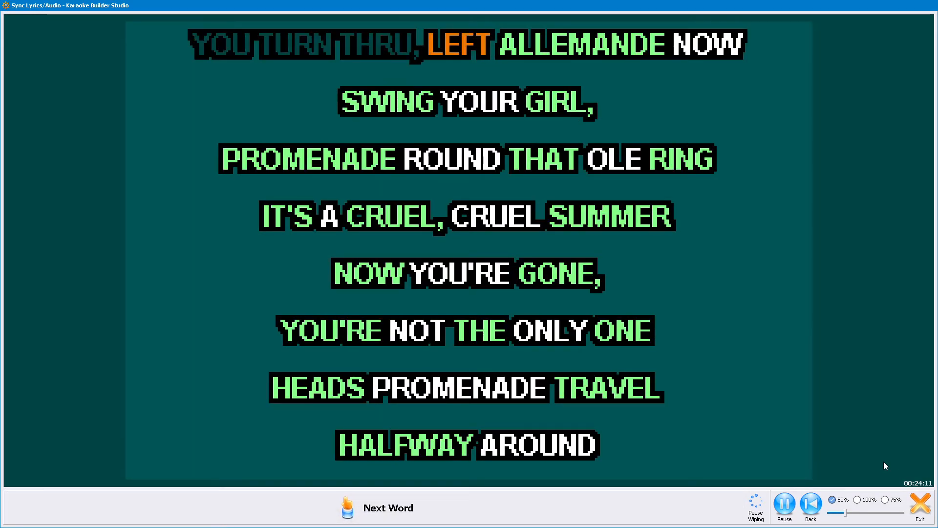
key(space)
key(space)
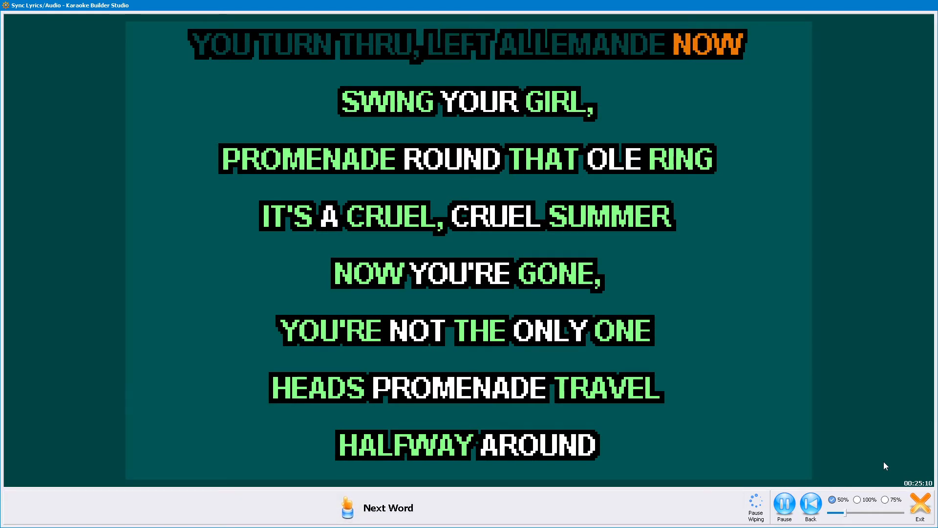
key(space)
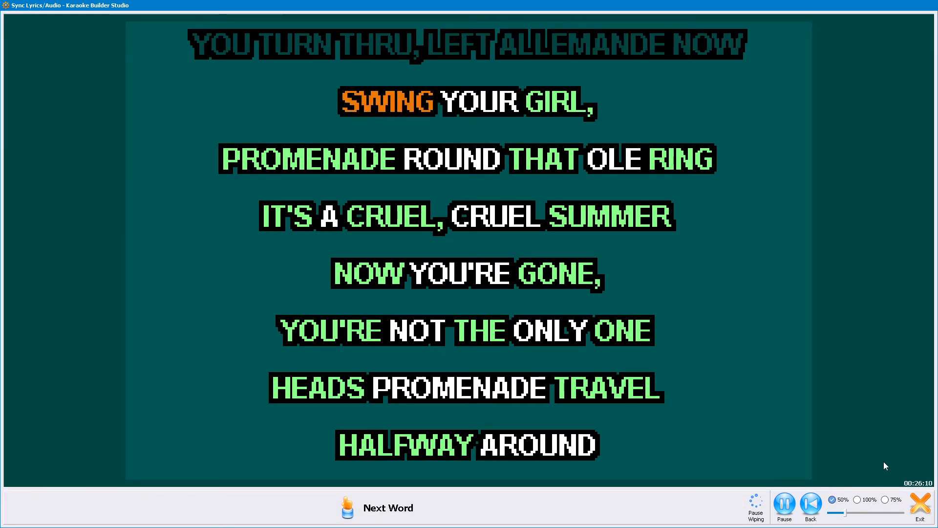
Step: Sync the lines "SWING YOUR GIRL," and "PROMENADE ROUND THAT OLE RING" word by word to the vocal
key(space)
key(space)
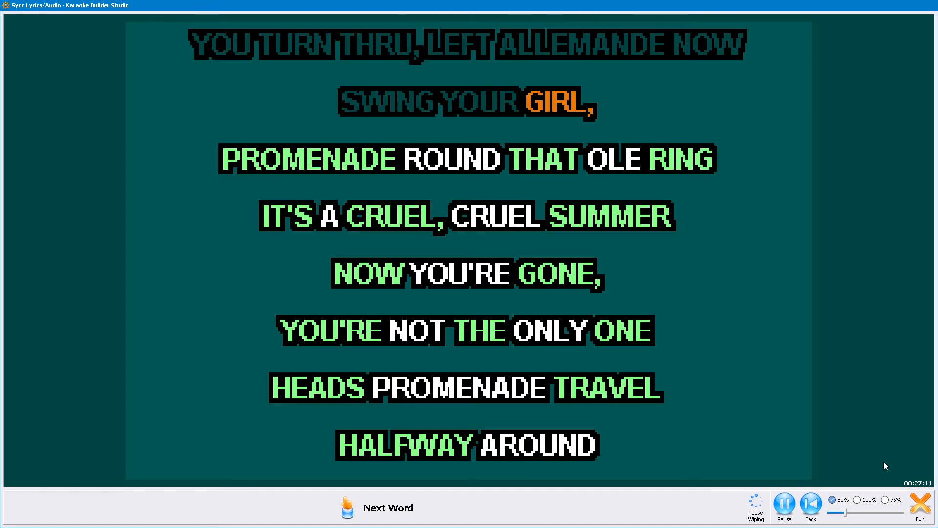
key(space)
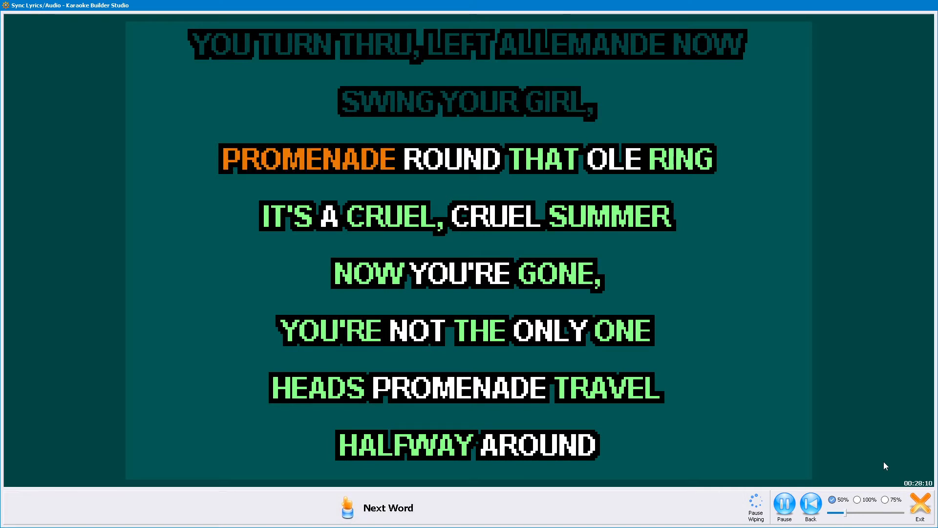
key(space)
key(space)
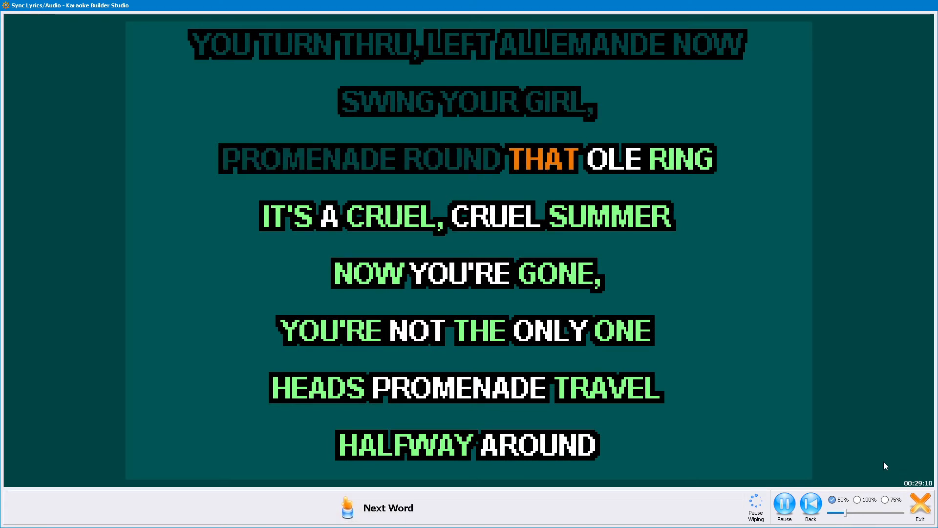
key(space)
key(space)
key(space)
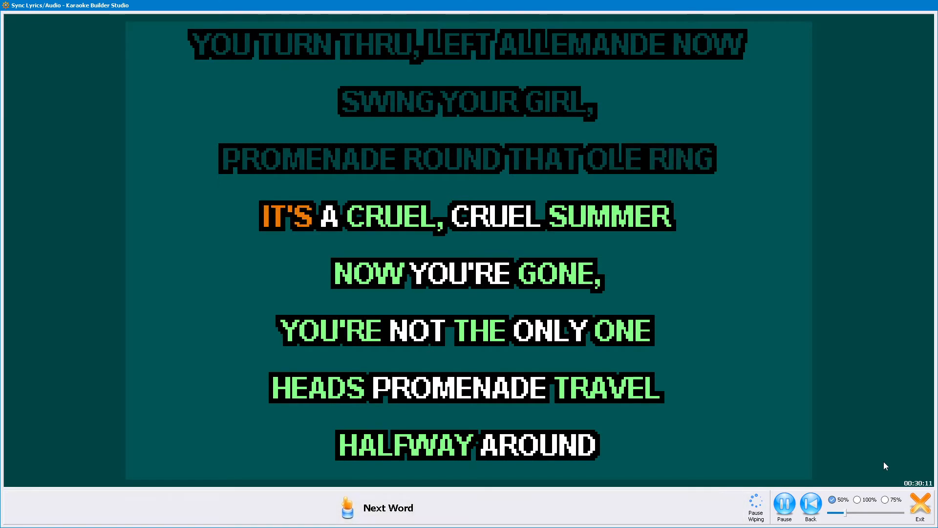
Step: Time each word of "IT'S A CRUEL, CRUEL SUMMER" on the second lyric page to the vocal
key(space)
key(space)
key(space)
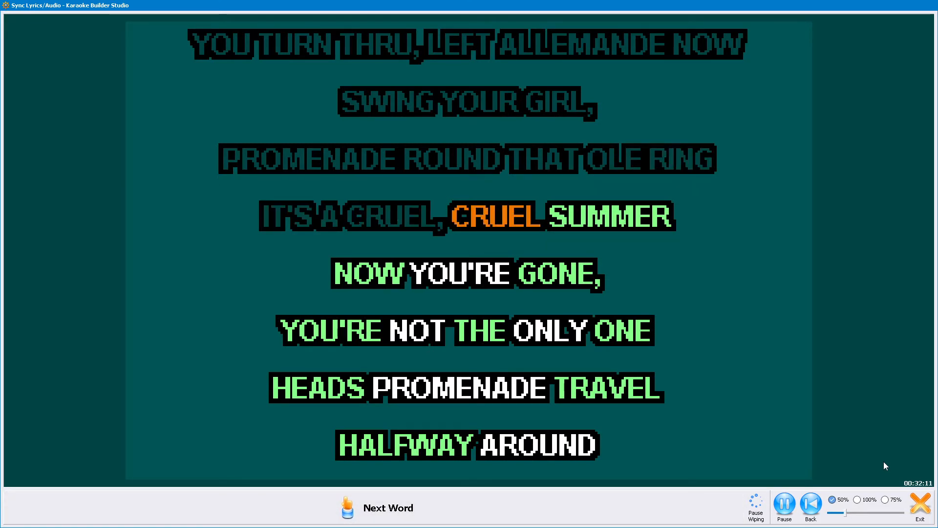
key(space)
key(space)
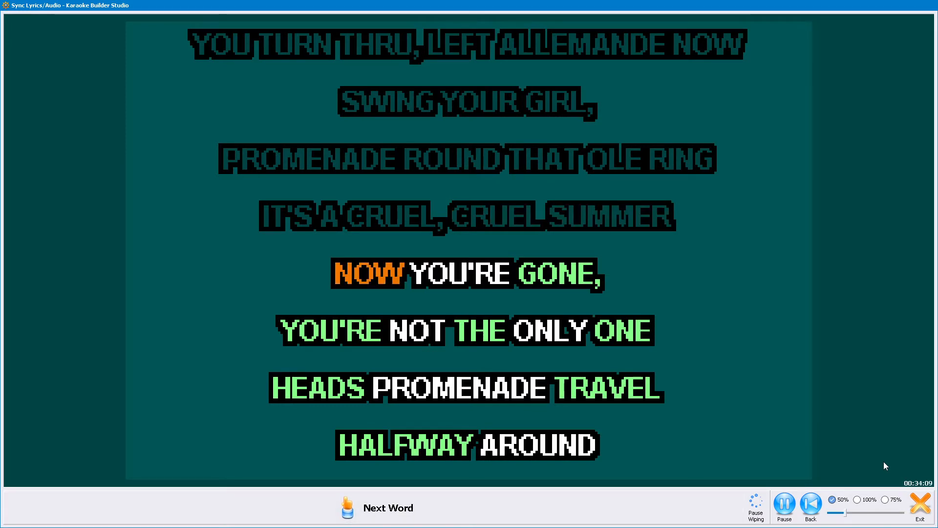
Step: Sync the lines "NOW YOU'RE GONE," and "YOU'RE NOT THE ONLY ONE" word by word to the vocal
key(space)
key(space)
key(space)
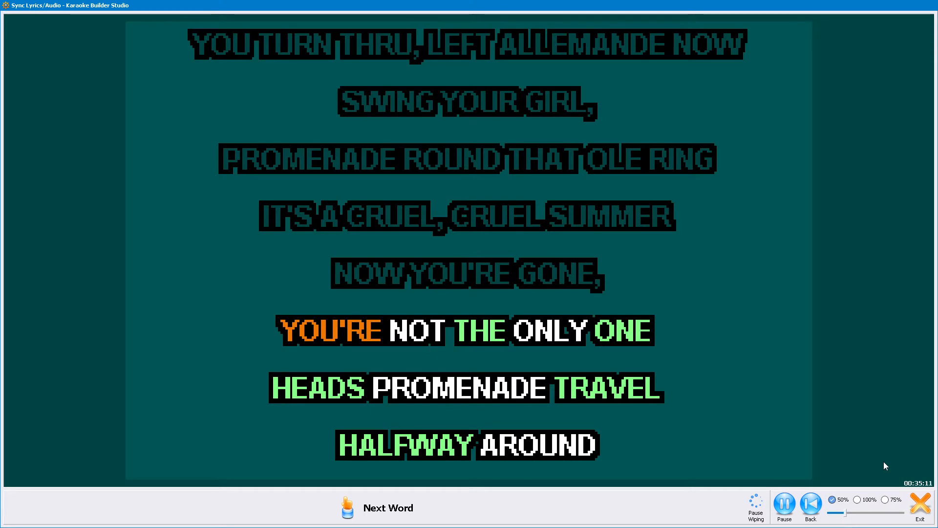
key(space)
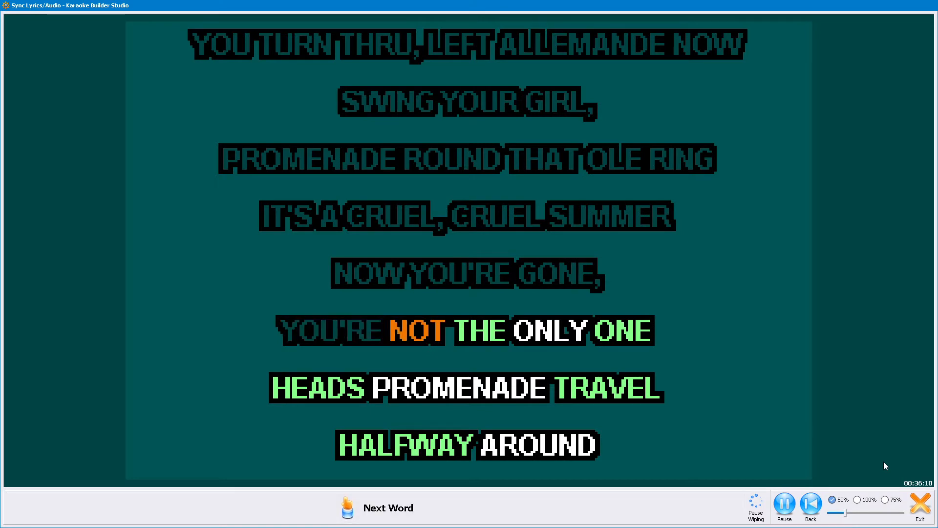
key(space)
key(space)
key(space)
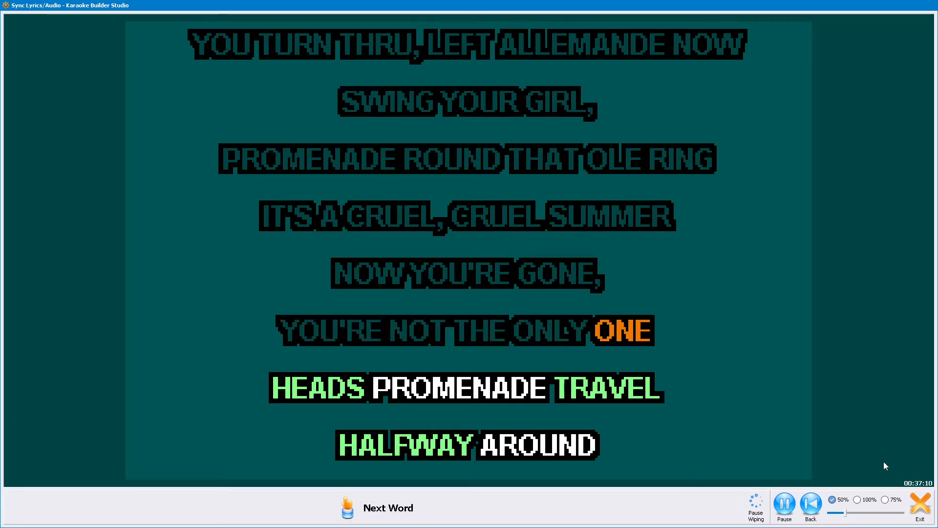
key(space)
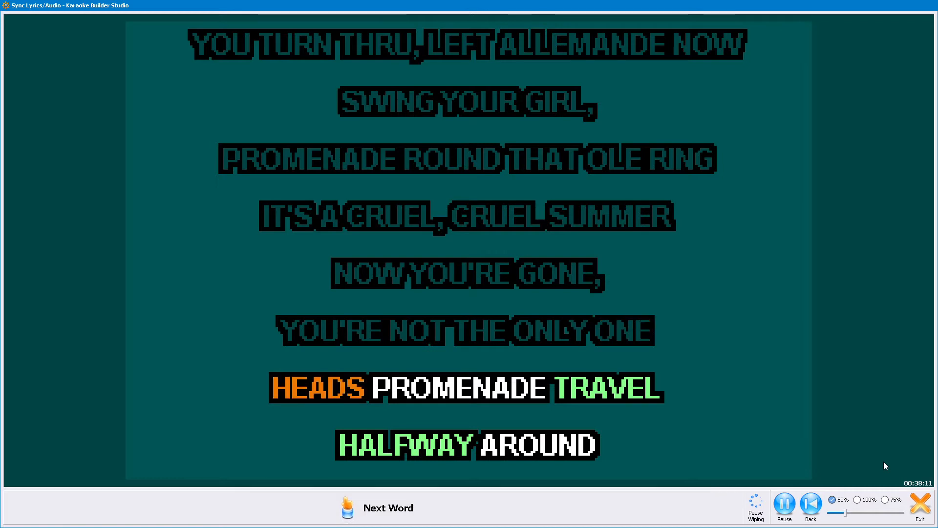
Step: Sync the second page's closing lines "HEADS PROMENADE TRAVEL" and "HALFWAY AROUND" word by word
key(space)
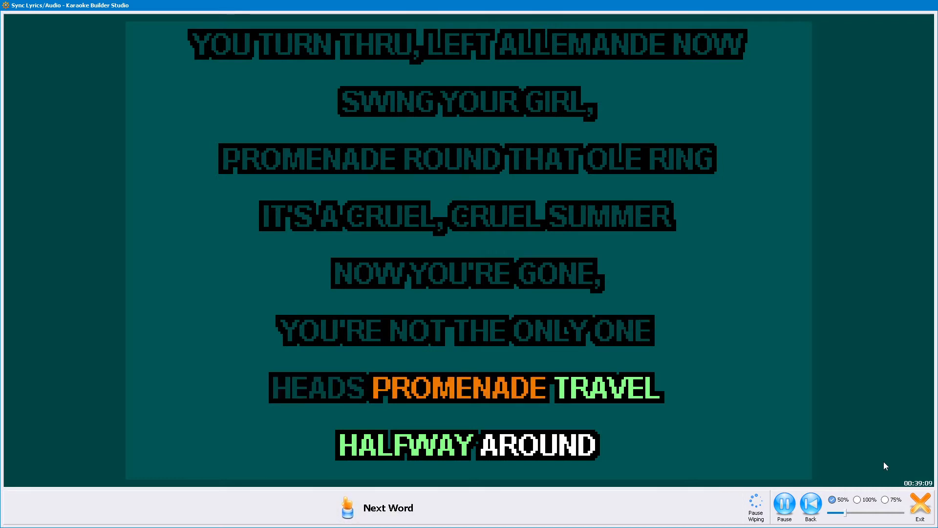
key(space)
key(space)
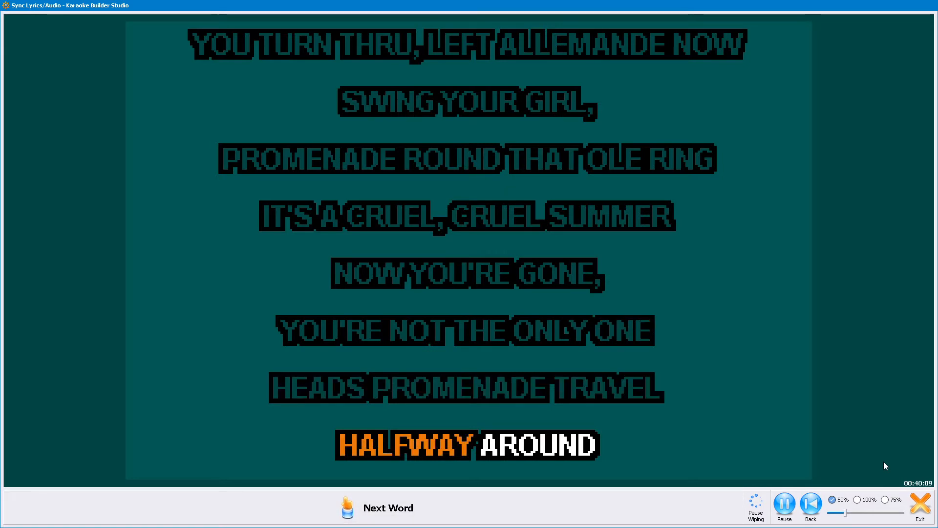
key(space)
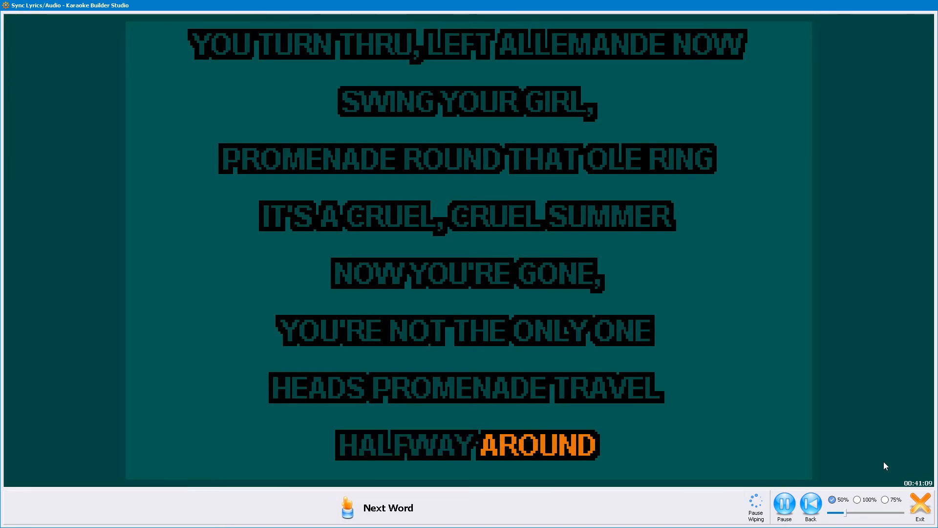
key(space)
Step: Sync the second page's final word "AROUND" and the third page's opening line "WALK IN SQUARE THRU FOUR" to the vocal
key(space)
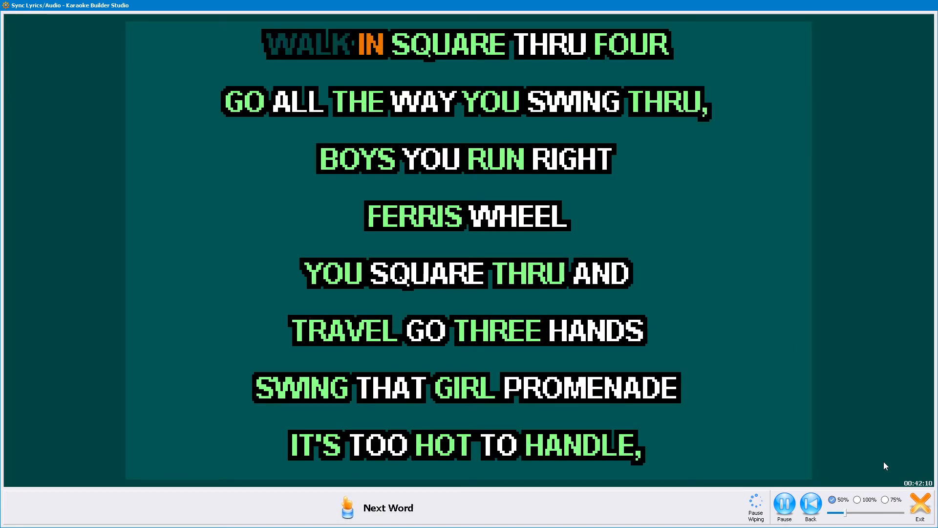
key(space)
key(space)
key(space)
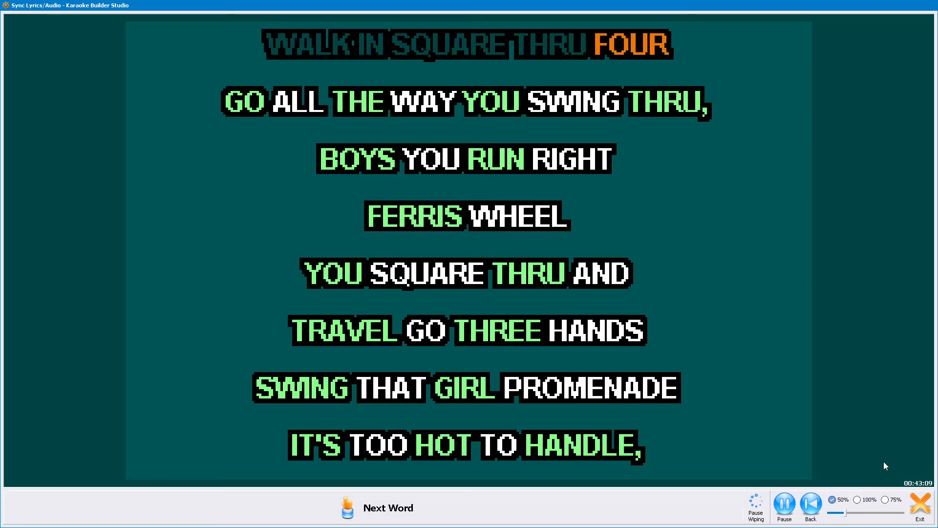
key(space)
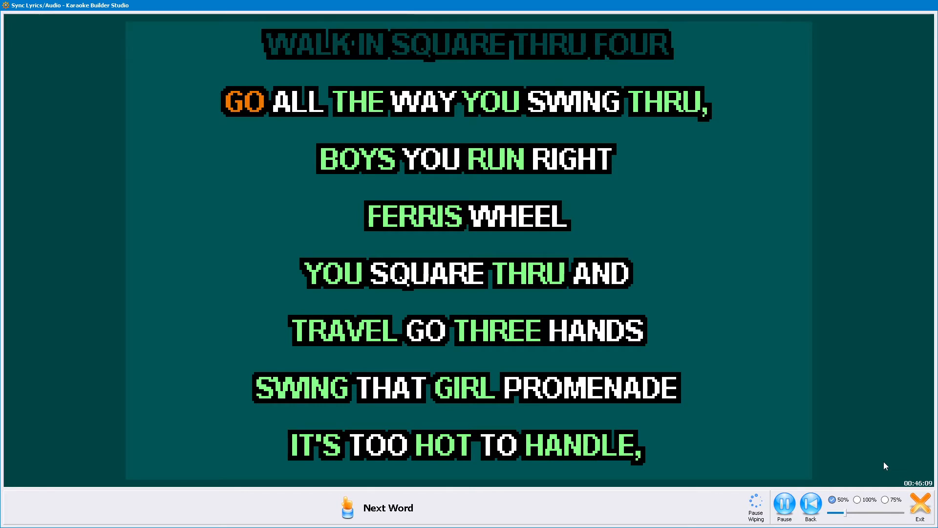
Step: Sync the line "GO ALL THE WAY YOU SWING THRU," word by word to the vocal
key(space)
key(space)
key(space)
key(space)
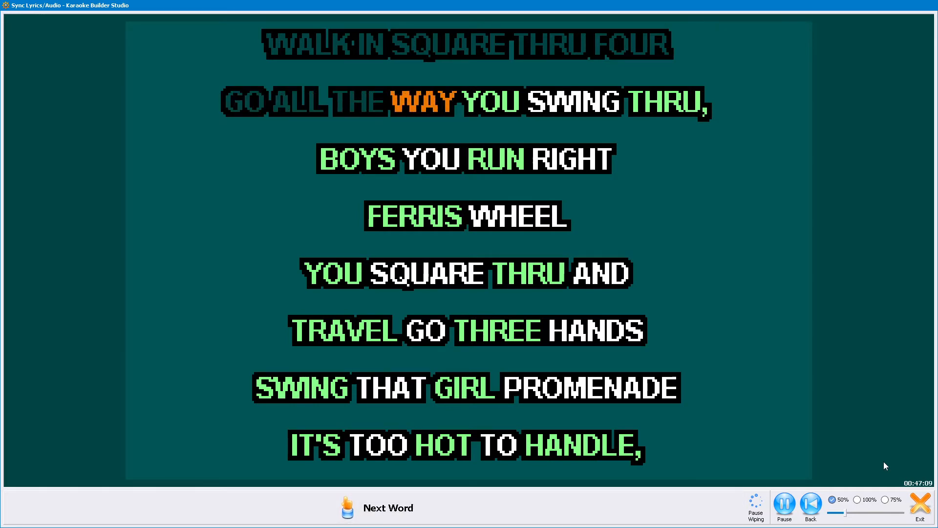
key(space)
key(space)
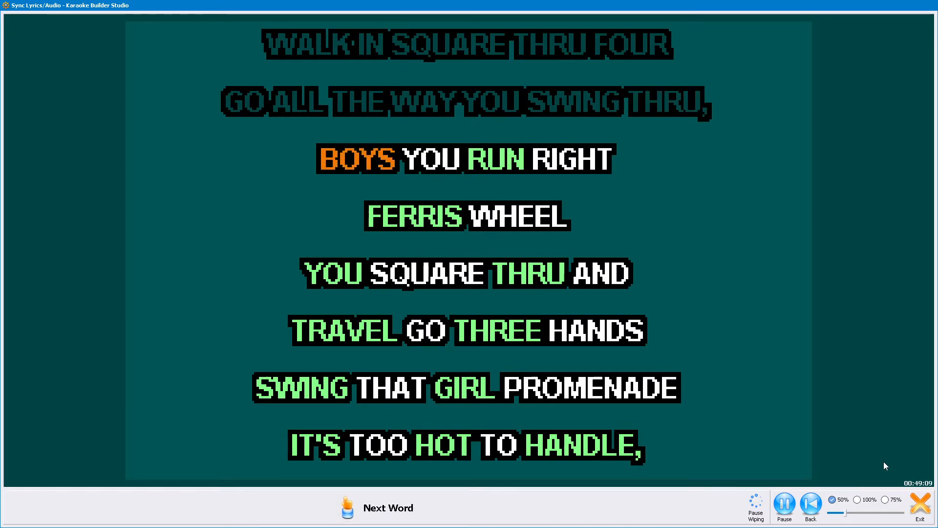
Step: Sync the lines "BOYS YOU RUN RIGHT" and "FERRIS WHEEL" word by word, and pause playback
key(space)
key(space)
key(space)
key(space)
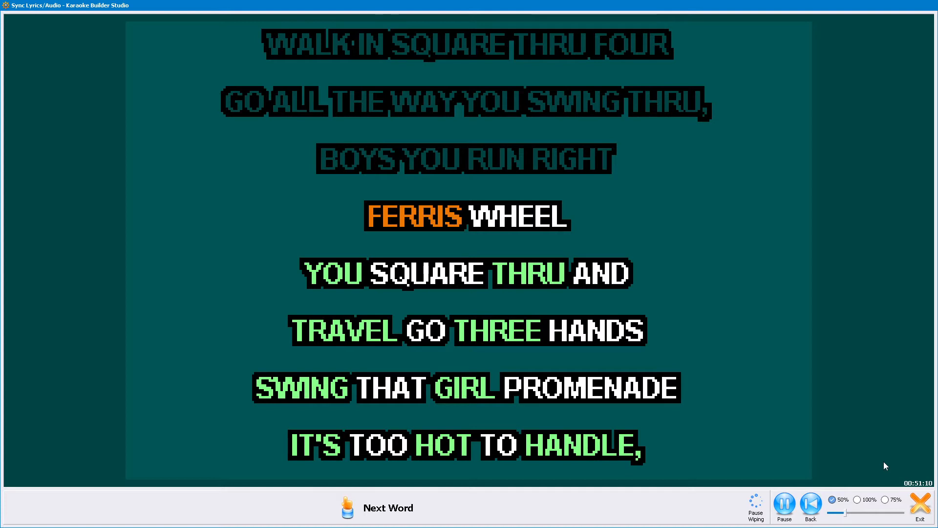
key(space)
key(space)
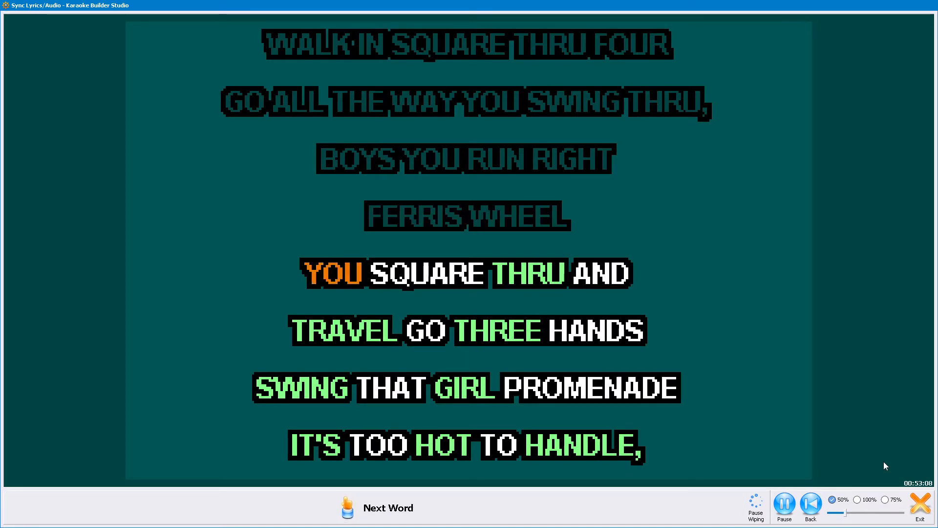
click(788, 505)
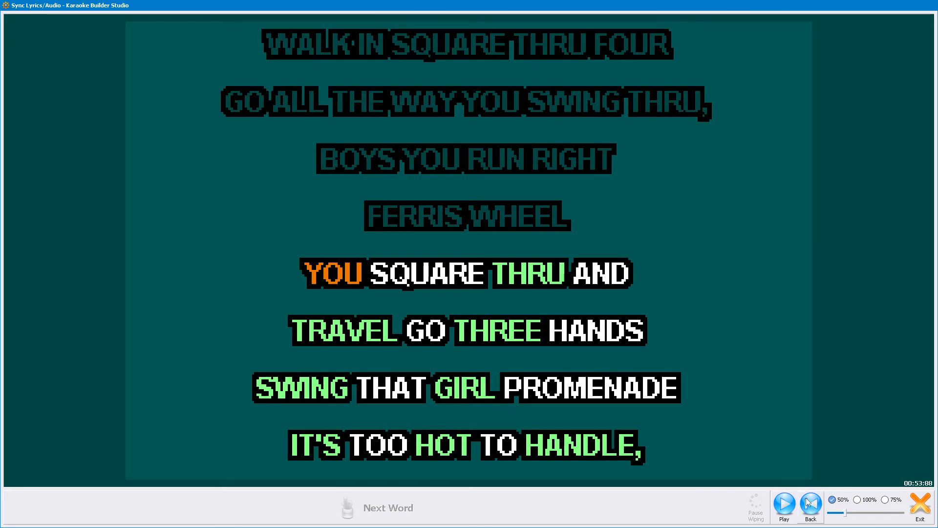
Step: Return to the start of the third lyric page and re-sync "WALK IN SQUARE THRU FOUR" word by word
click(785, 503)
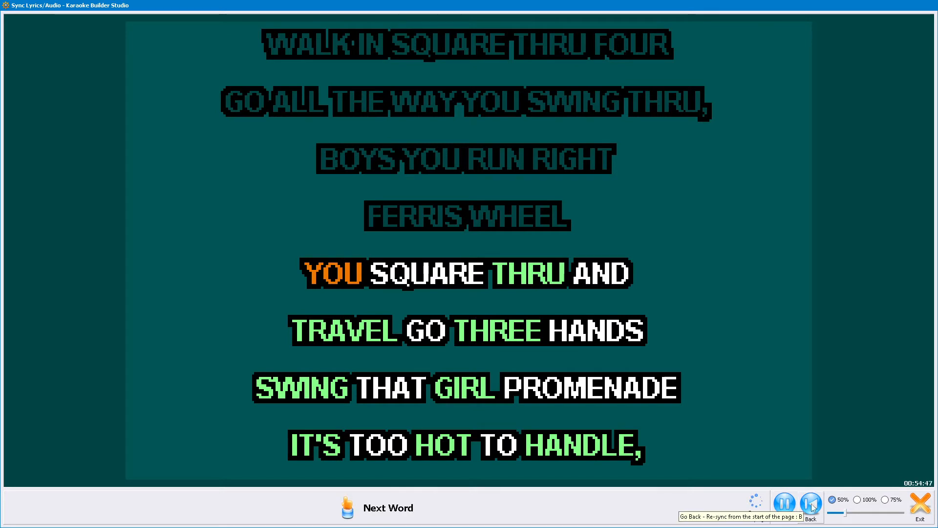
click(811, 505)
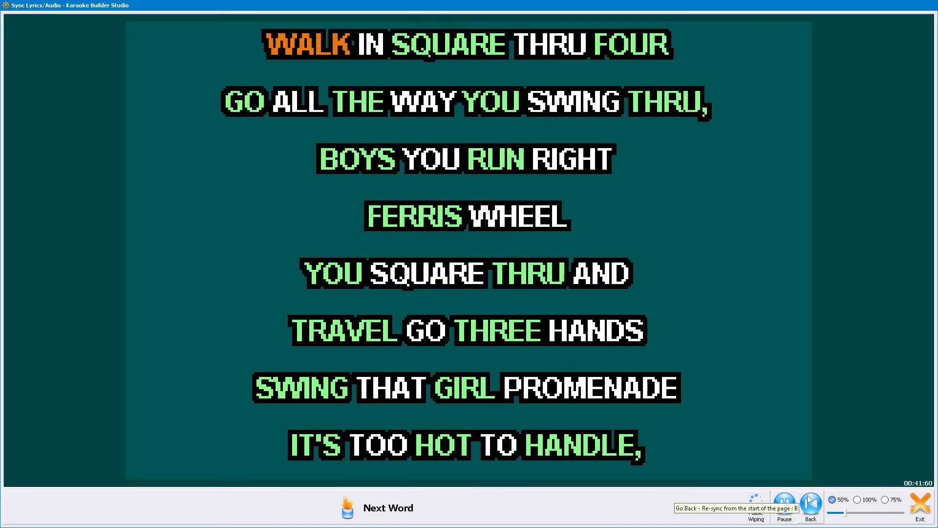
key(space)
key(space)
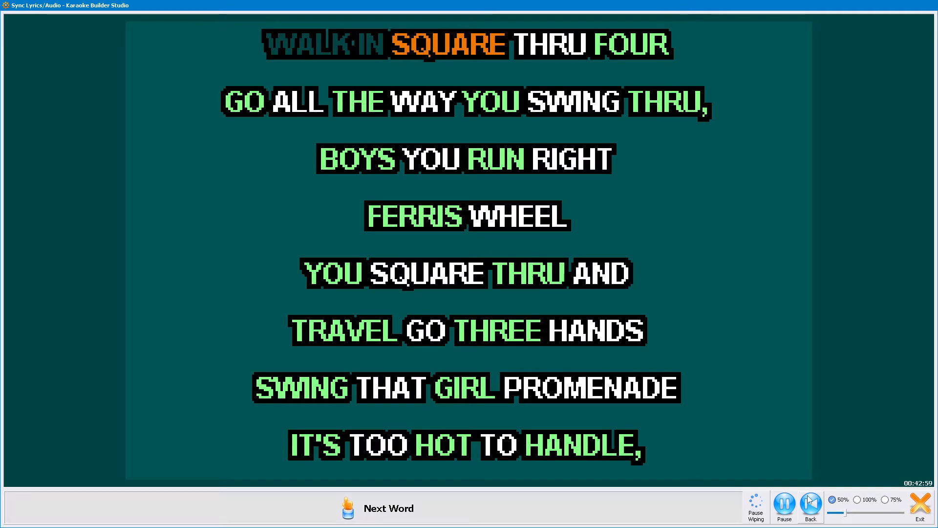
key(space)
key(space)
key(space)
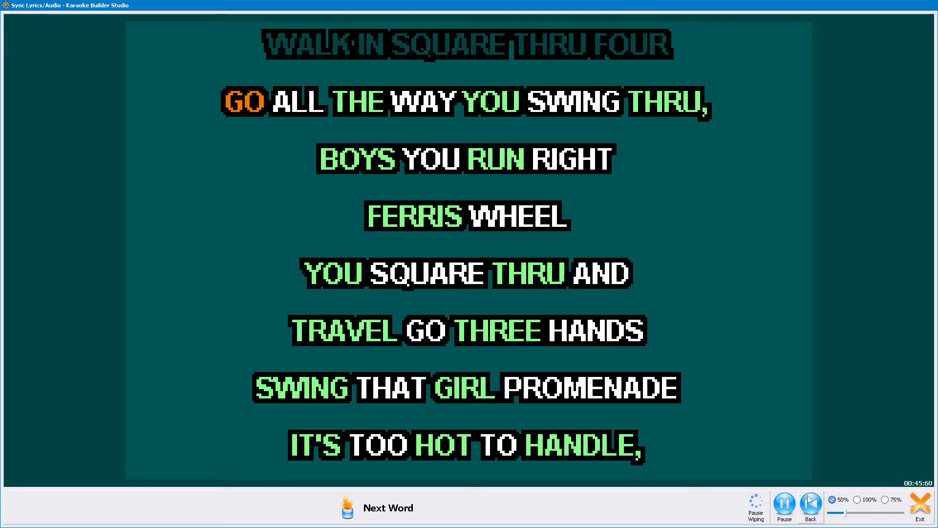
Step: Re-sync each word of the third page's second line, "GO ALL THE WAY YOU SWING THRU," to the vocal
key(space)
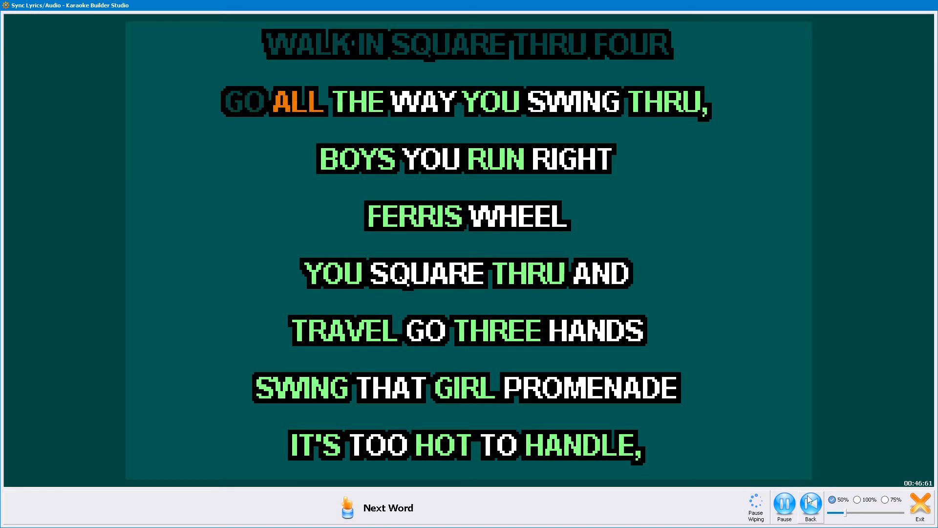
key(space)
key(space)
key(space)
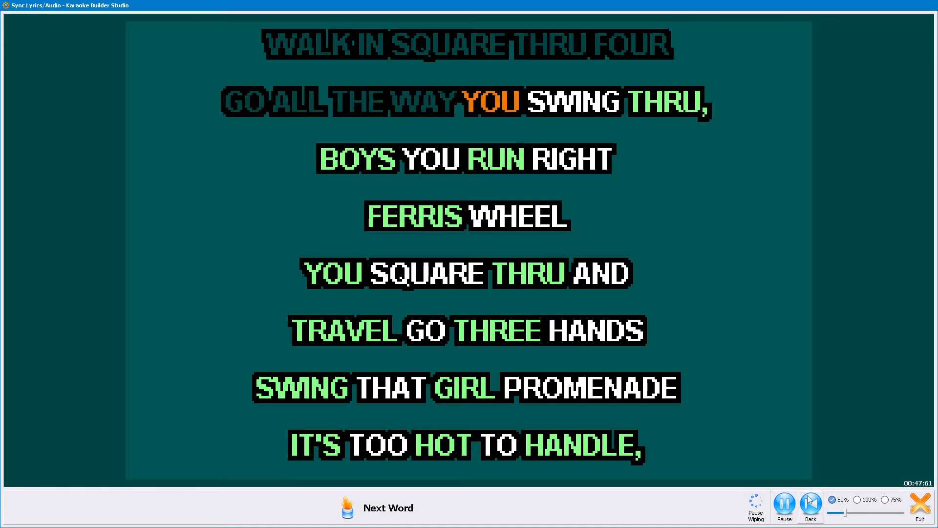
key(space)
key(space)
key(space)
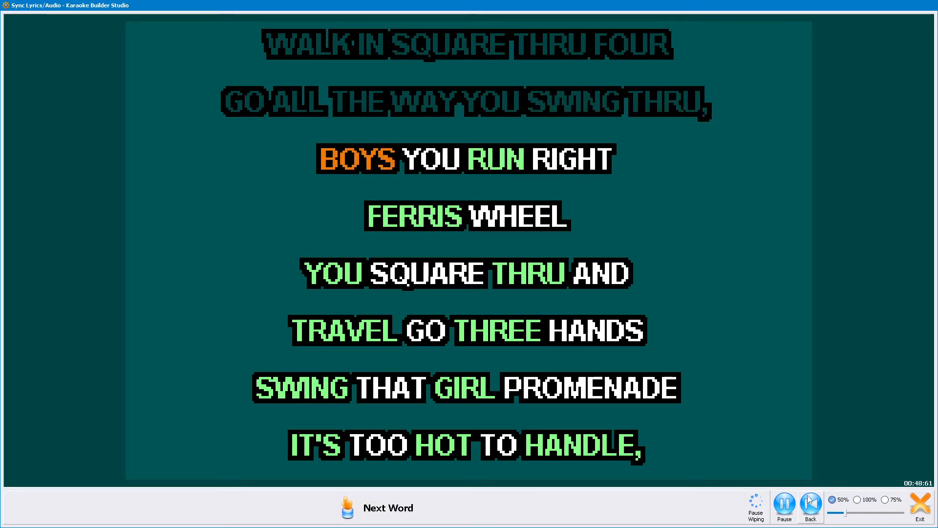
Step: Re-sync the lines "BOYS YOU RUN RIGHT" and "FERRIS WHEEL" word by word to the vocal
key(space)
key(space)
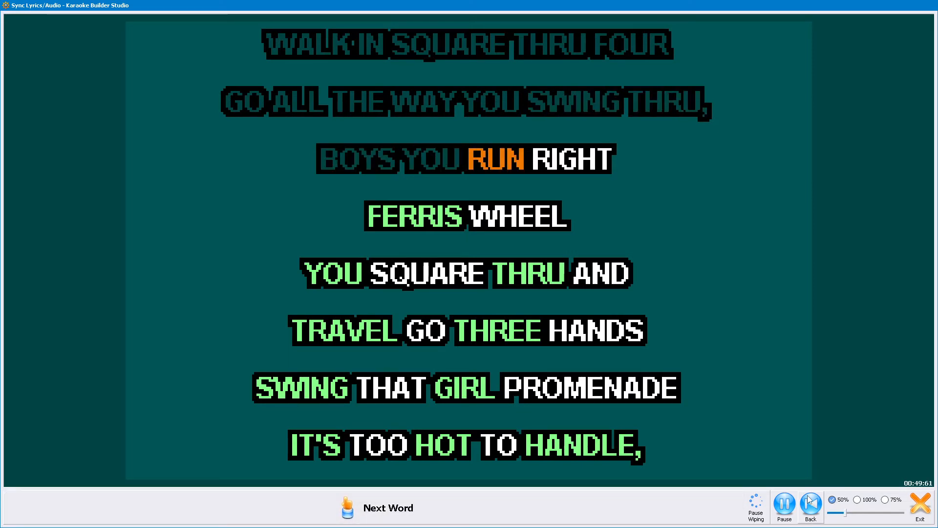
key(space)
key(space)
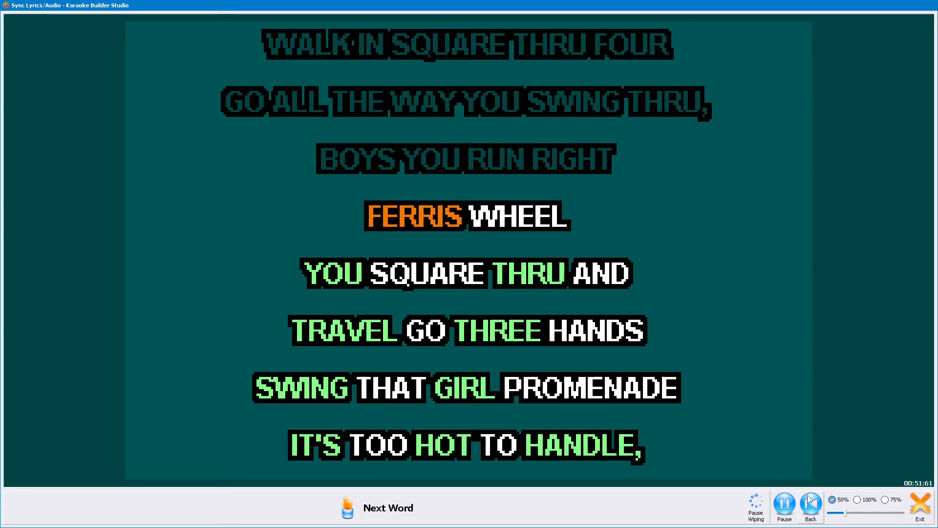
key(space)
key(space)
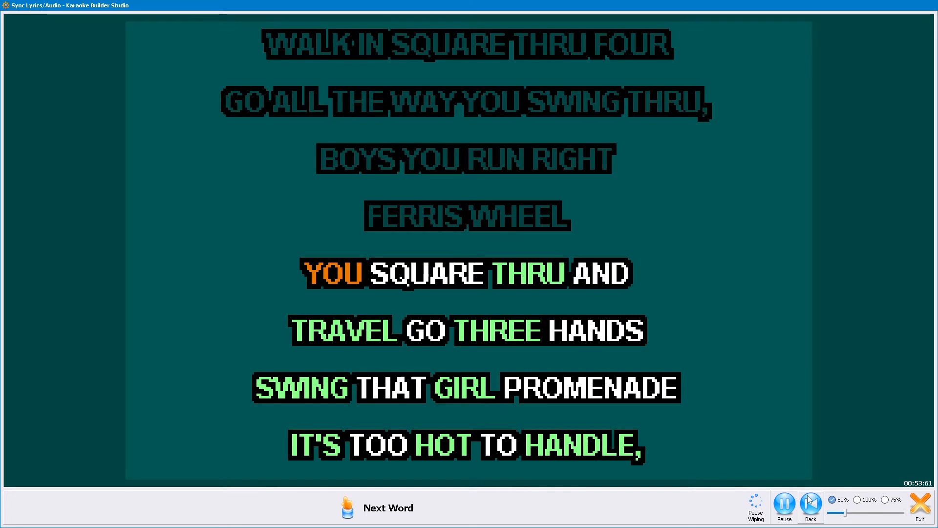
Step: Sync the lines "YOU SQUARE THRU AND" and "TRAVEL GO THREE HANDS" word by word to the vocal
key(space)
key(space)
key(space)
key(space)
key(space)
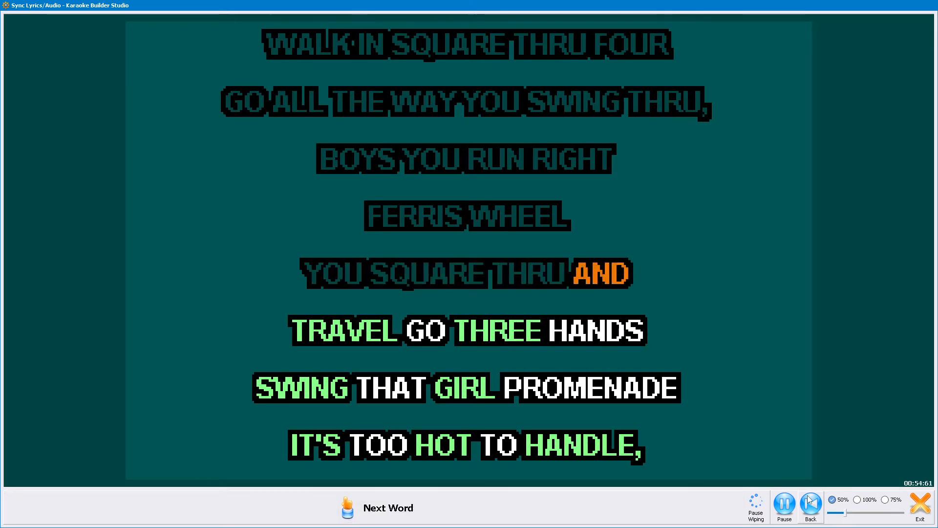
key(space)
key(space)
key(space)
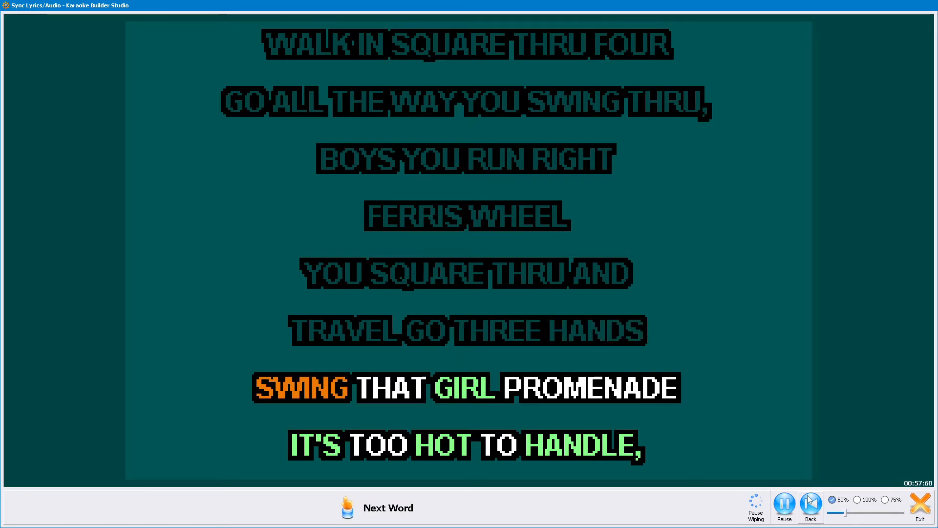
Step: Sync the third page's closing lines "SWING THAT GIRL PROMENADE" and "IT'S TOO HOT TO HANDLE," word by word
key(space)
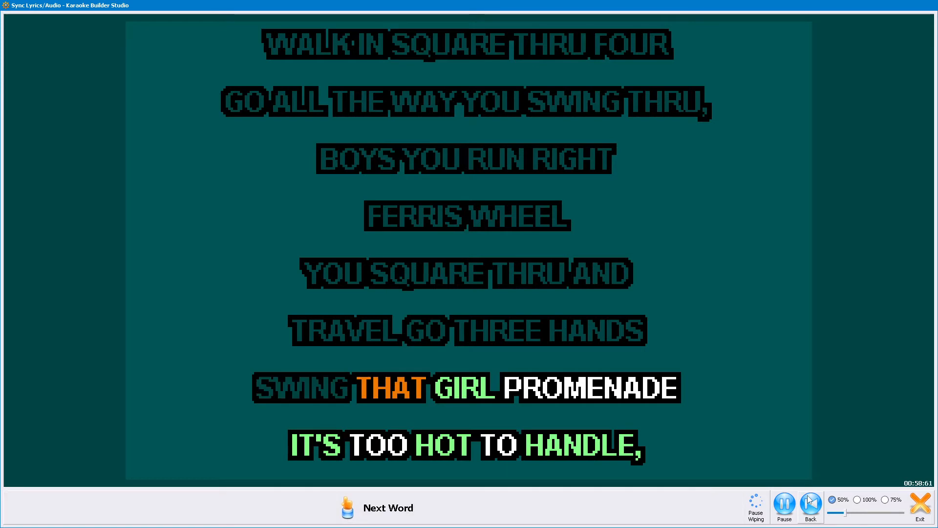
key(space)
key(space)
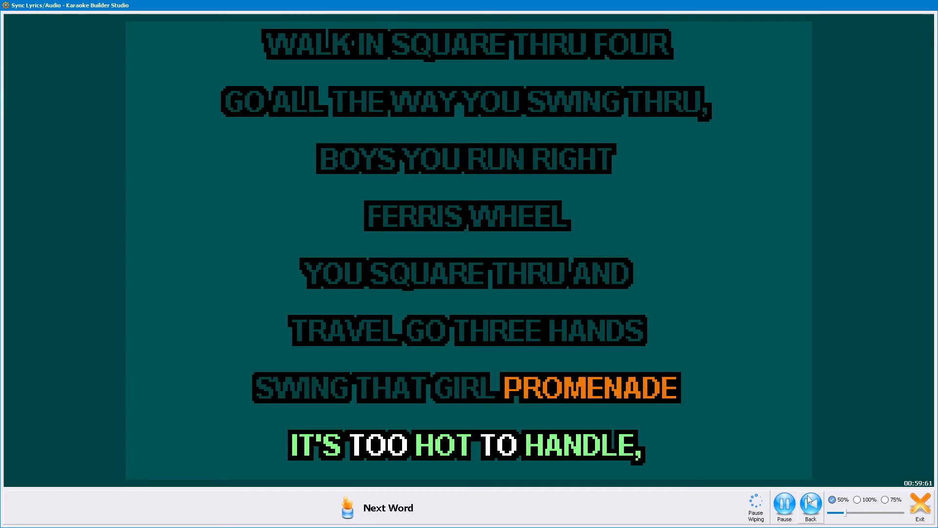
key(space)
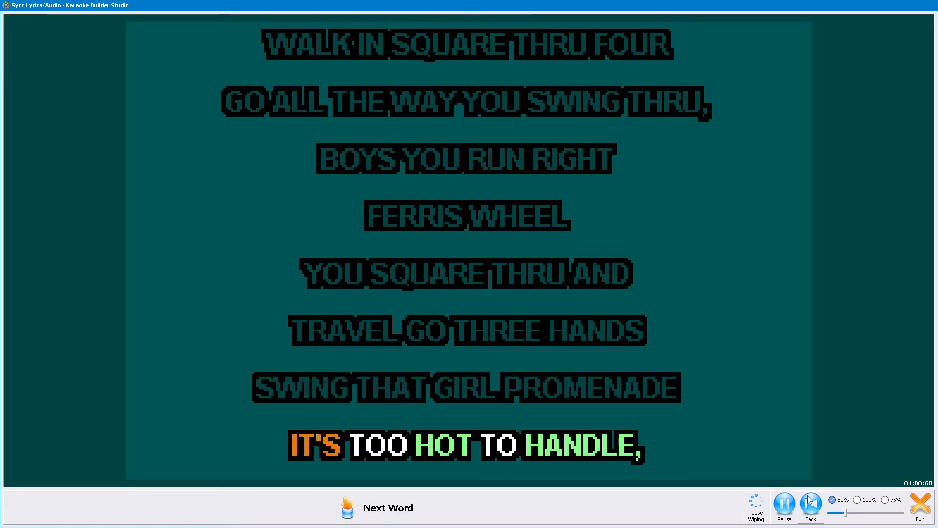
key(space)
key(space)
key(space)
key(space)
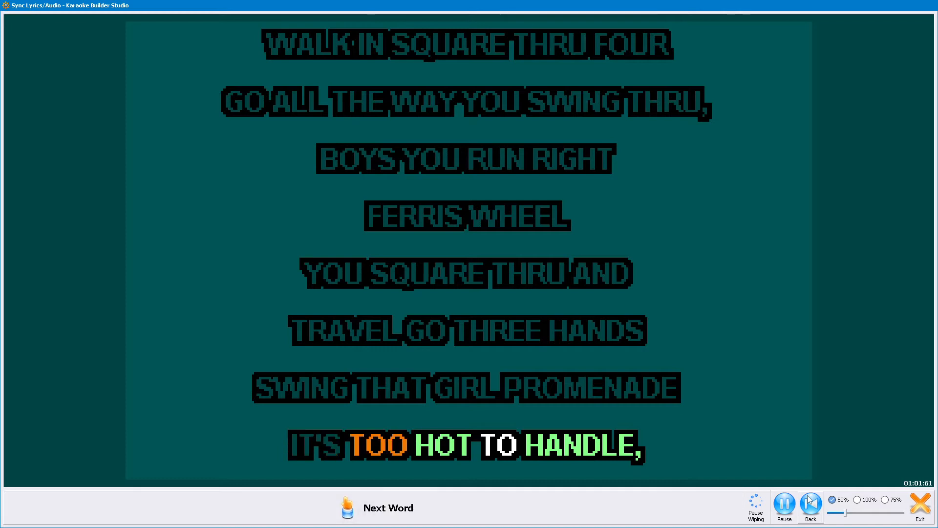
key(space)
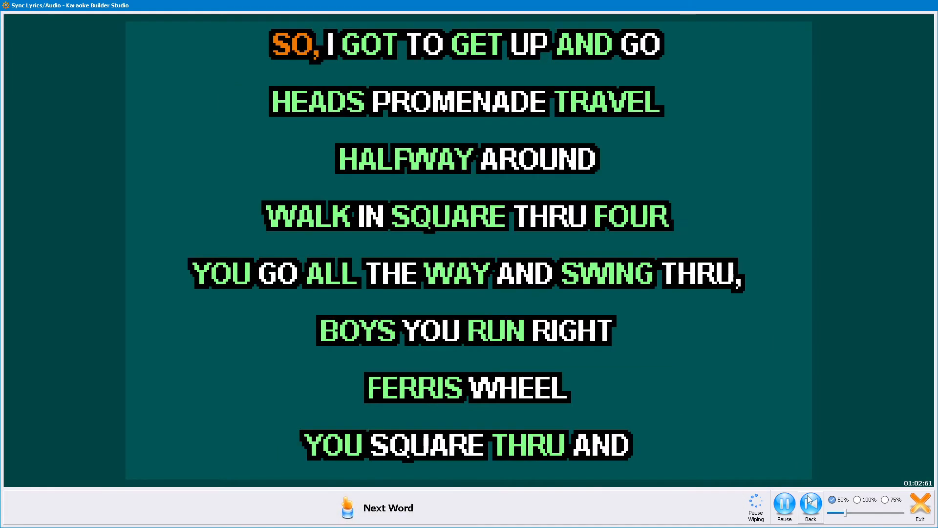
Step: Time each word of the fourth page's opening line, "SO, I GOT TO GET UP AND GO", to the vocal
key(space)
key(space)
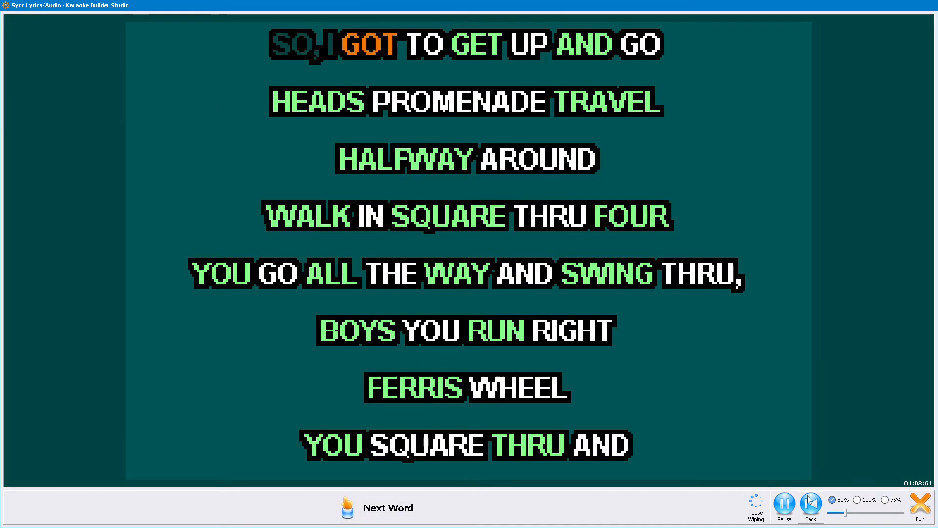
key(space)
key(space)
key(space)
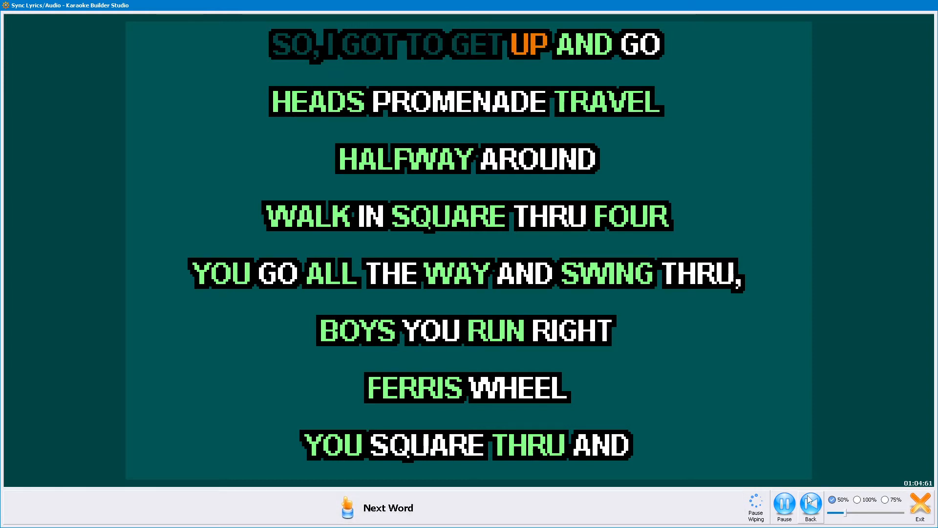
key(space)
key(space)
key(space)
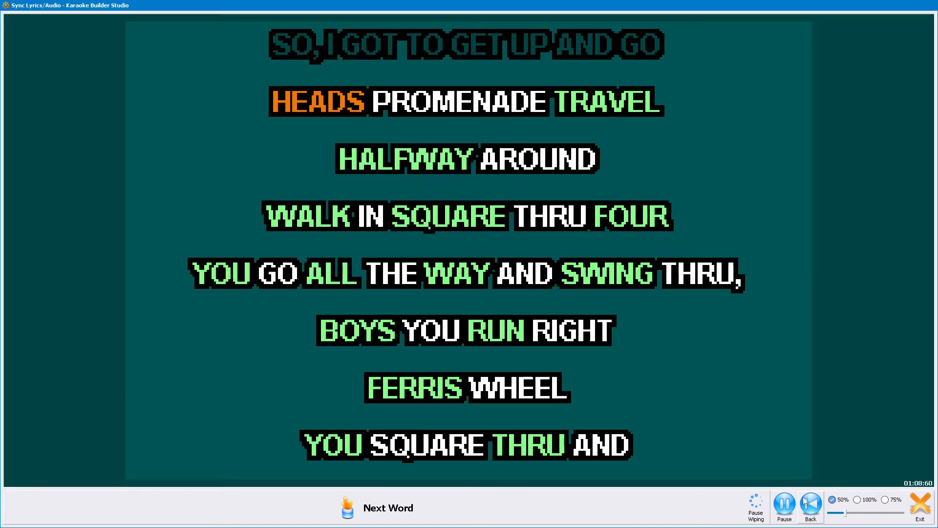
Step: Sync the fourth page's lines "HEADS PROMENADE TRAVEL" and "HALFWAY AROUND" word by word to the vocal
key(space)
key(space)
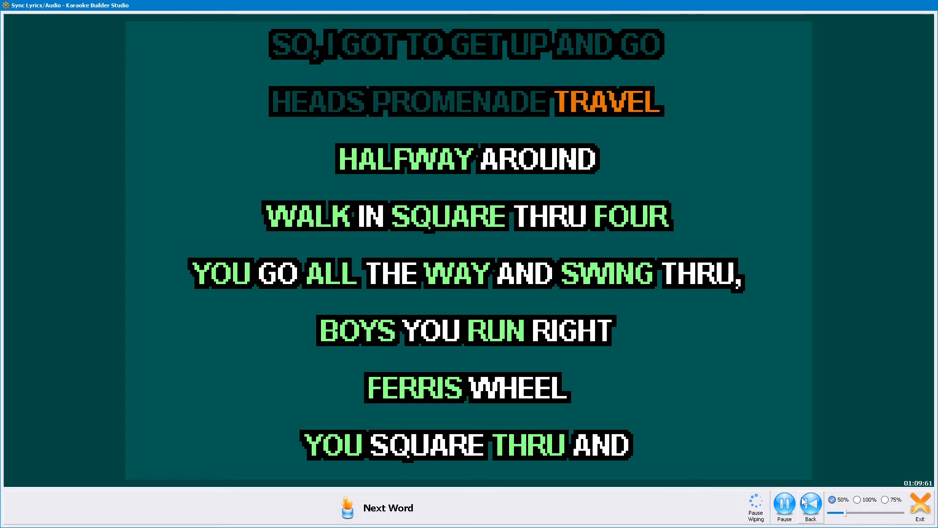
key(space)
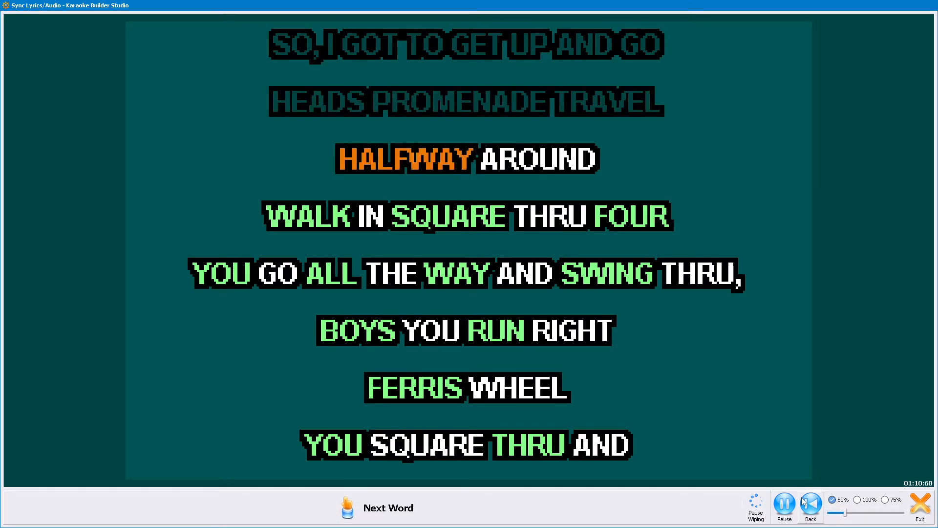
key(space)
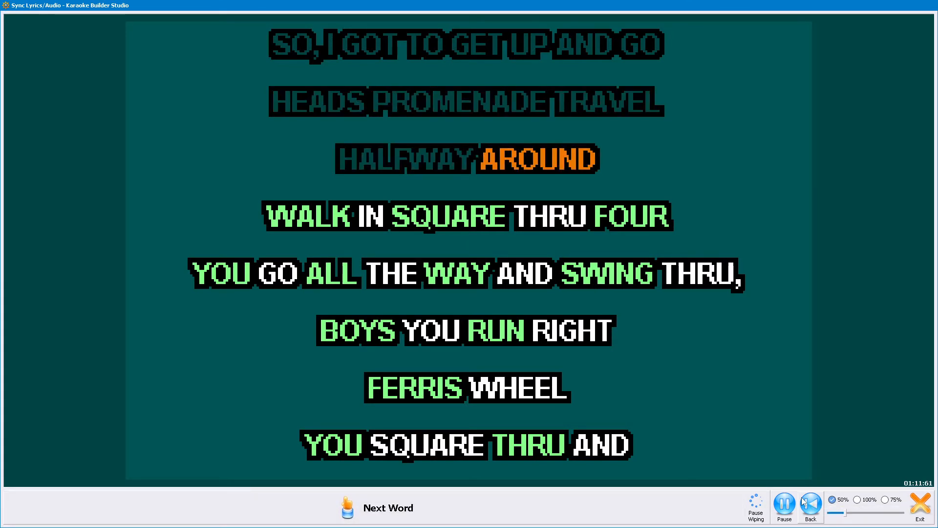
key(space)
Step: Sync the fourth page's line "WALK IN SQUARE THRU FOUR" word by word to the vocal
key(space)
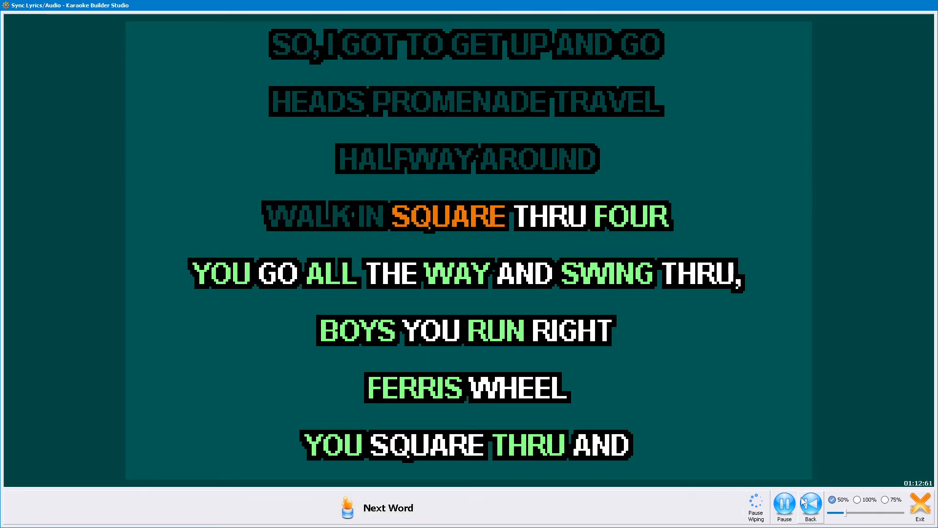
key(space)
key(space)
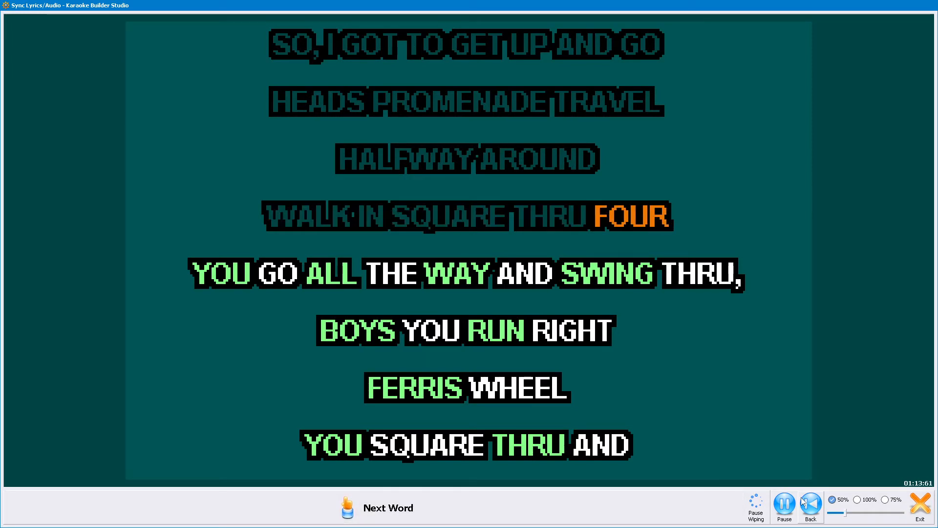
key(space)
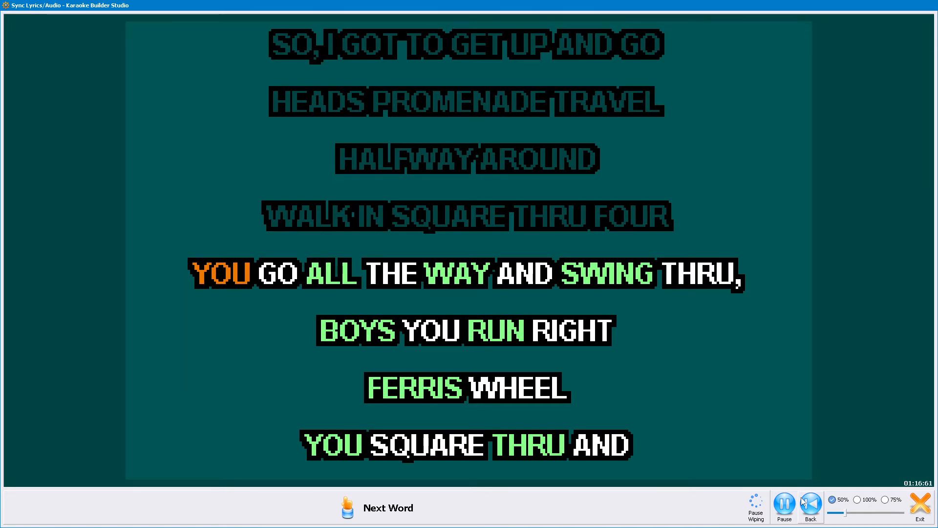
Step: Sync the fourth page's line "YOU GO ALL THE WAY AND SWING THRU," word by word to the vocal
key(space)
key(space)
key(space)
key(space)
key(space)
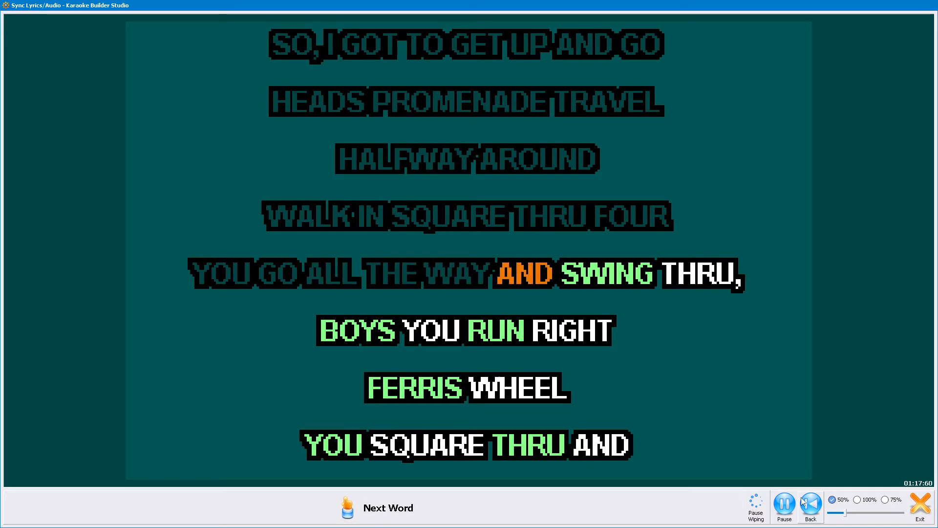
key(space)
key(space)
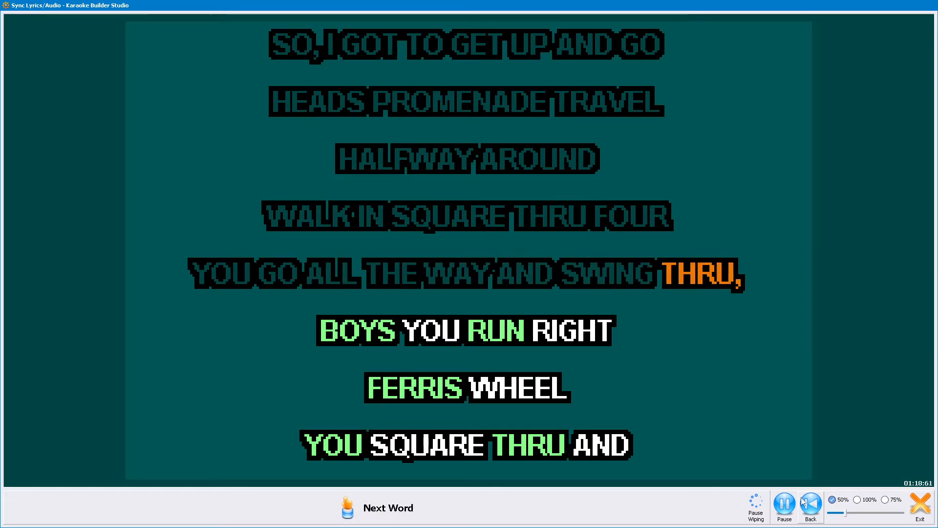
key(space)
Step: Time each word of the fourth page's lines "BOYS YOU RUN RIGHT" and "FERRIS WHEEL" to the vocal
key(space)
key(space)
key(space)
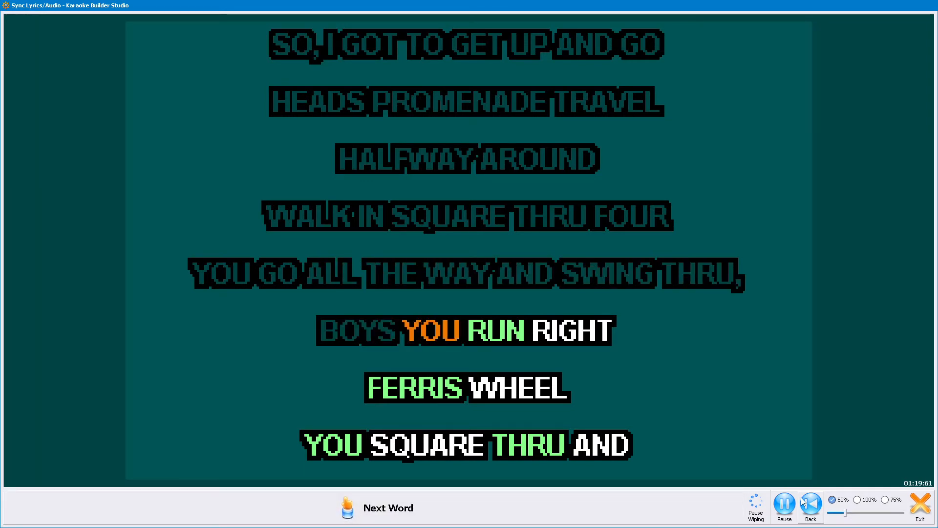
key(space)
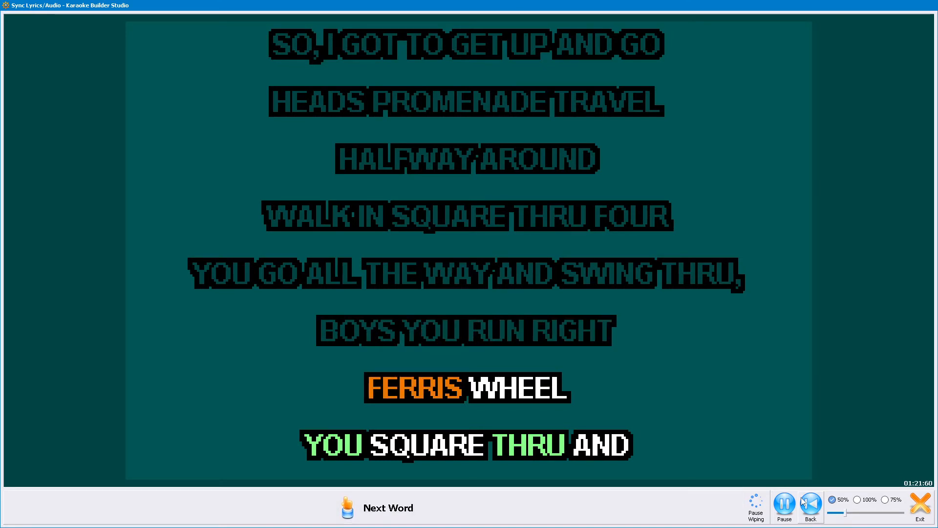
key(space)
key(space)
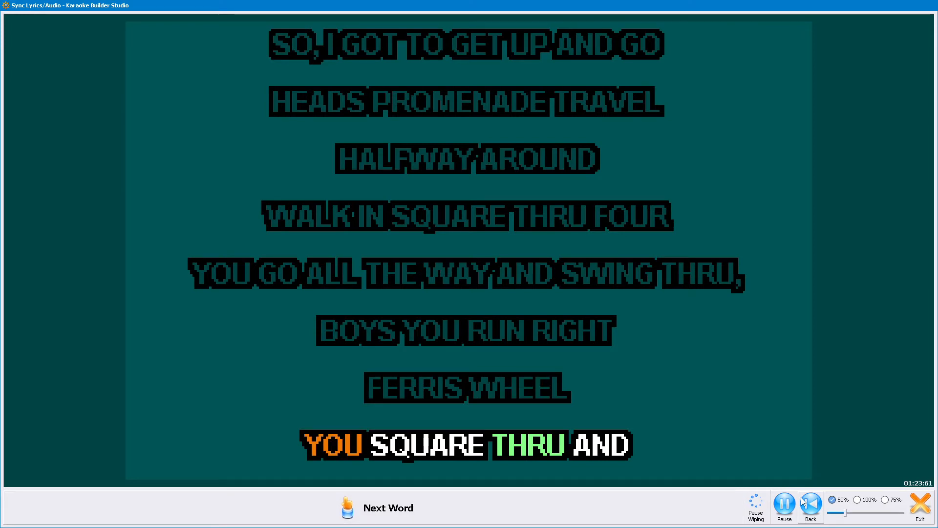
Step: Sync the fourth page's closing line "YOU SQUARE THRU AND" word by word to the vocal
key(space)
key(space)
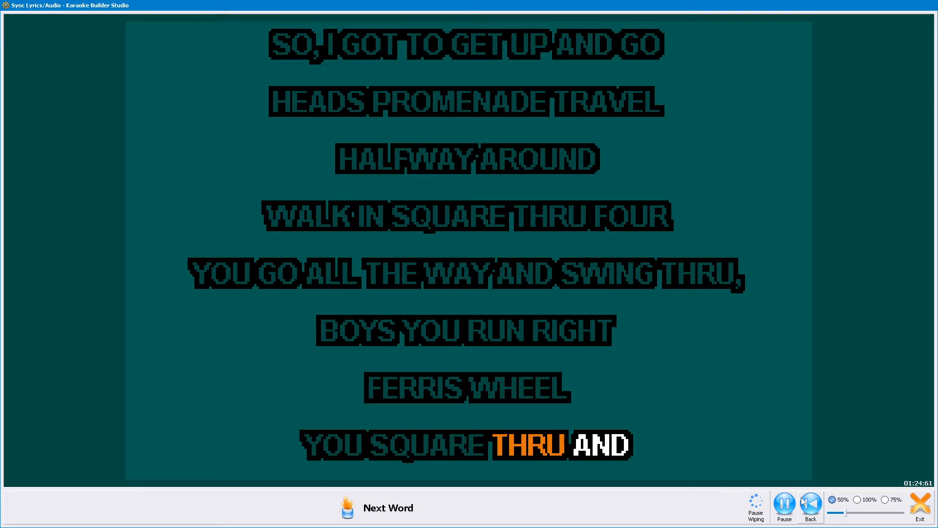
key(space)
key(space)
Step: Sync the fifth page's opening lines "TRAVEL GO THREE HANDS" and "SWING THAT GIRL PROMENADE" word by word
key(space)
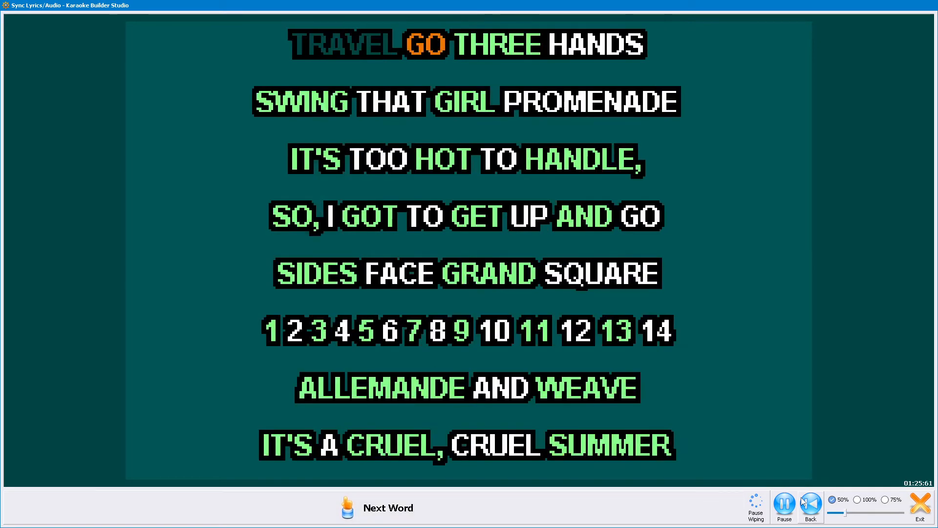
key(space)
key(space)
key(space)
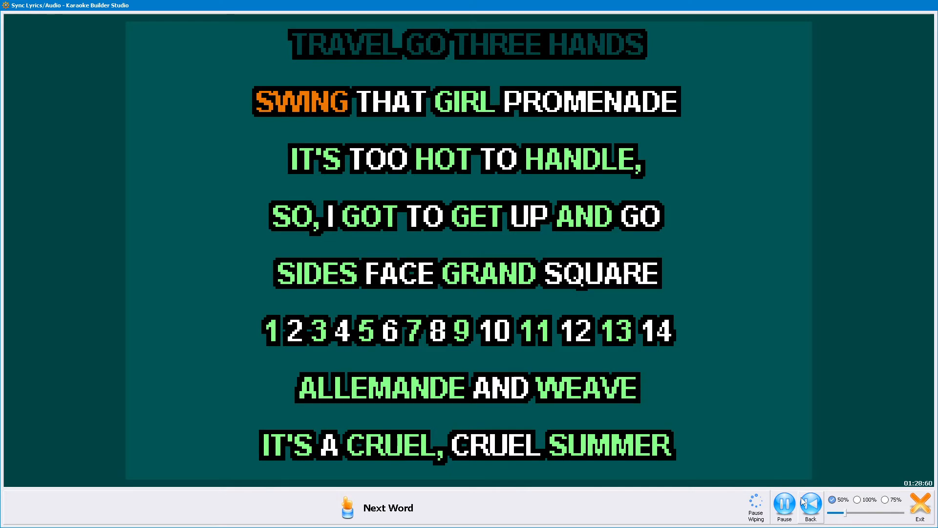
key(space)
key(space)
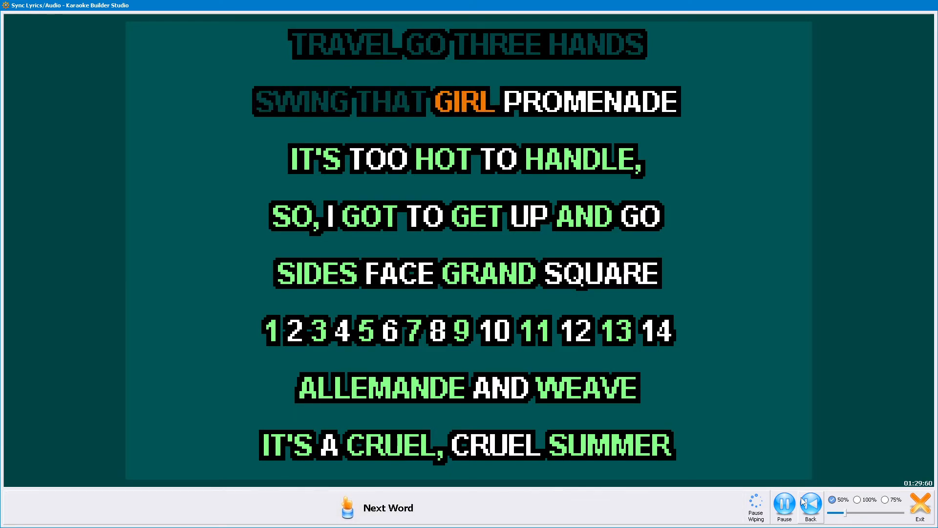
key(space)
key(space)
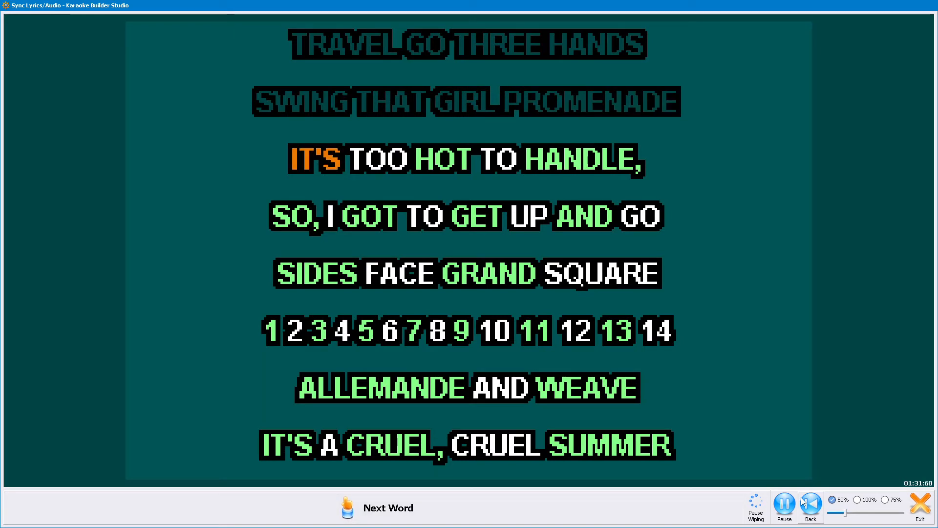
Step: Time each word of the fifth page's line "IT'S TOO HOT TO HANDLE," to the vocal
key(space)
key(space)
key(space)
key(space)
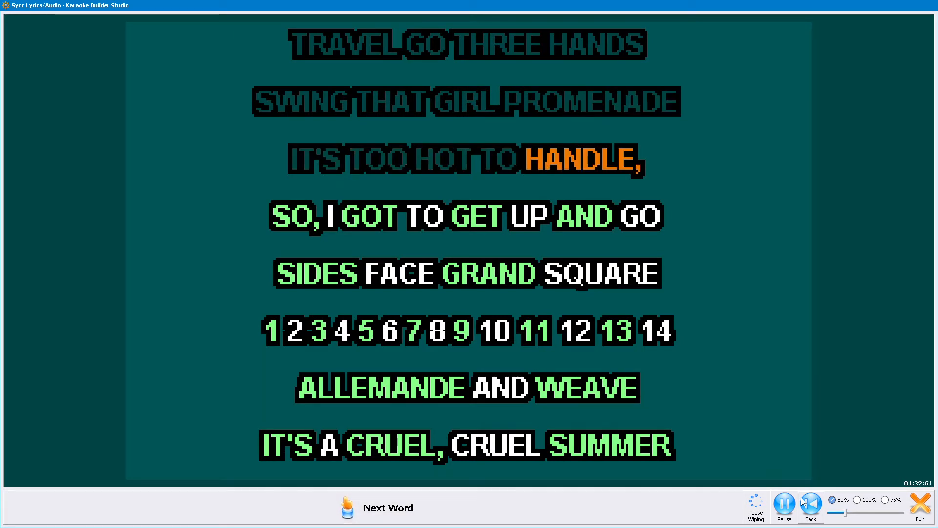
key(space)
Step: Sync the fifth page's line "SO, I GOT TO GET UP AND GO" word by word to the vocal
key(space)
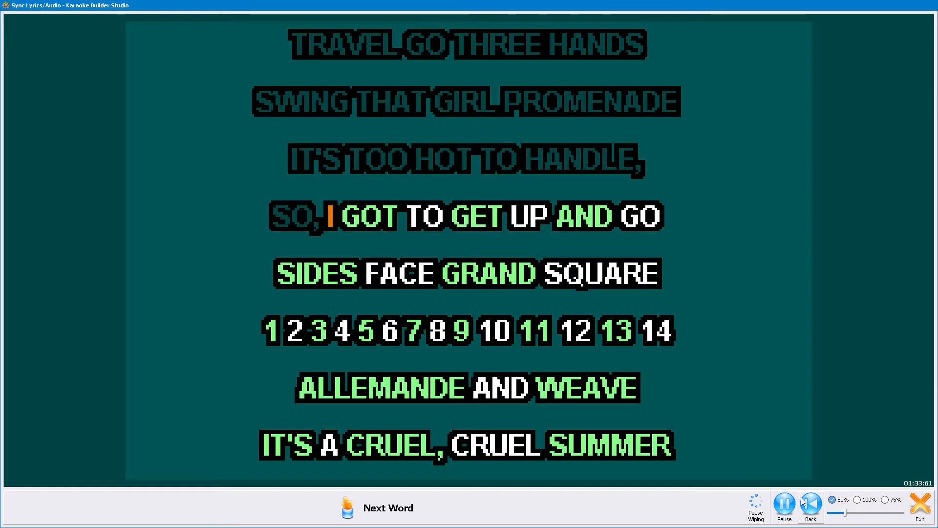
key(space)
key(space)
key(space)
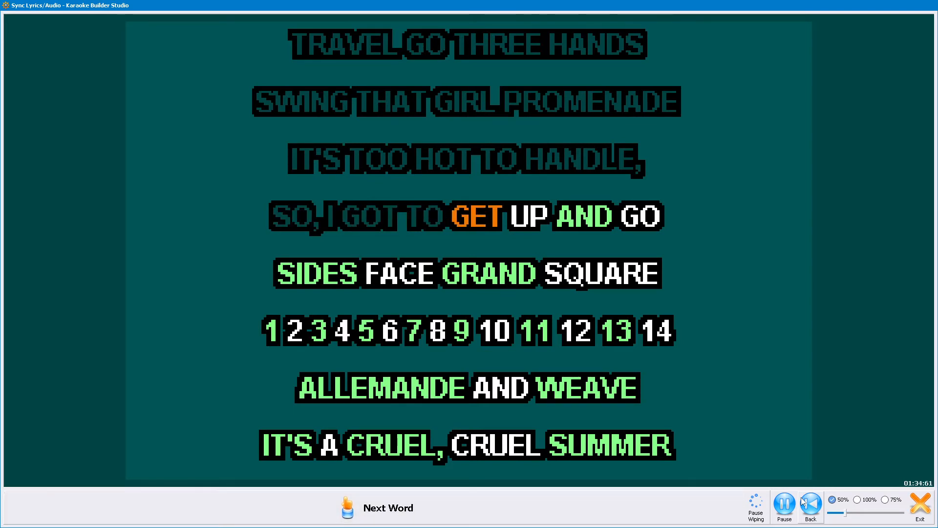
key(space)
key(space)
key(space)
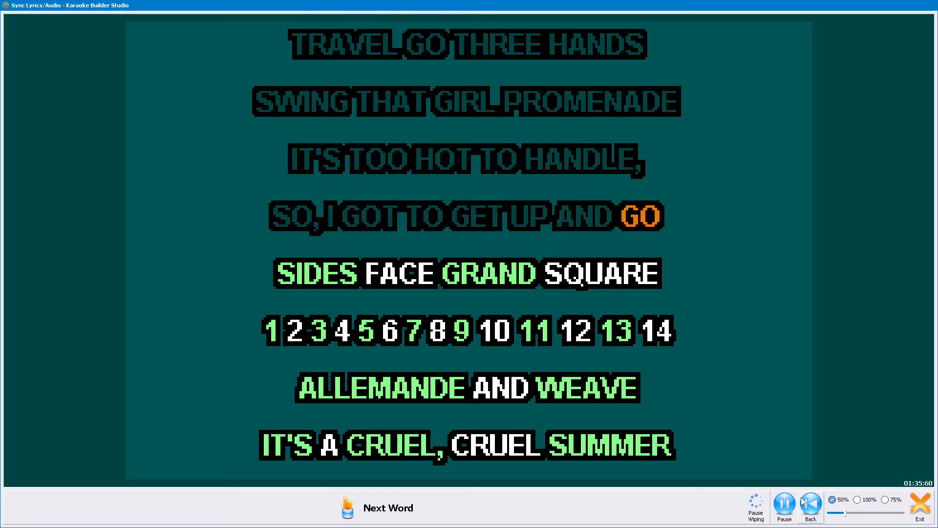
key(space)
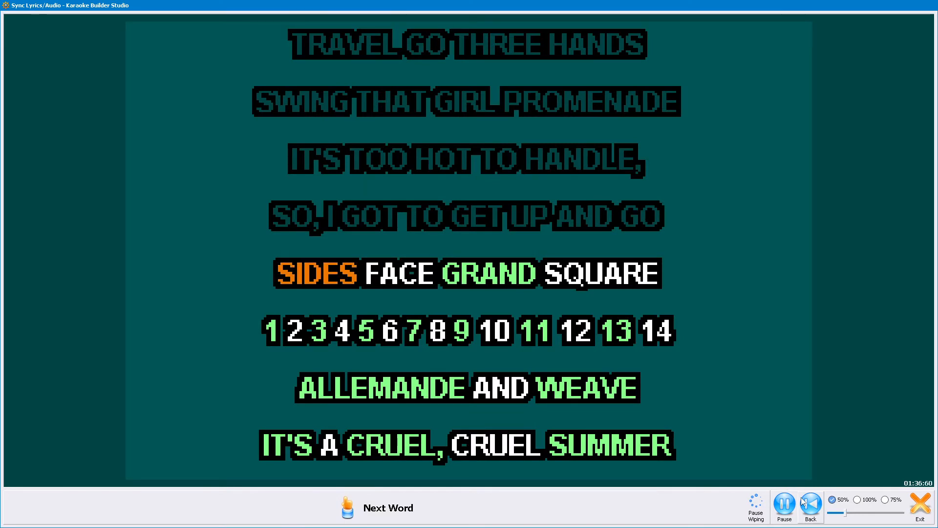
Step: Sync the fifth page's line "SIDES FACE GRAND SQUARE" word by word to the vocal
key(space)
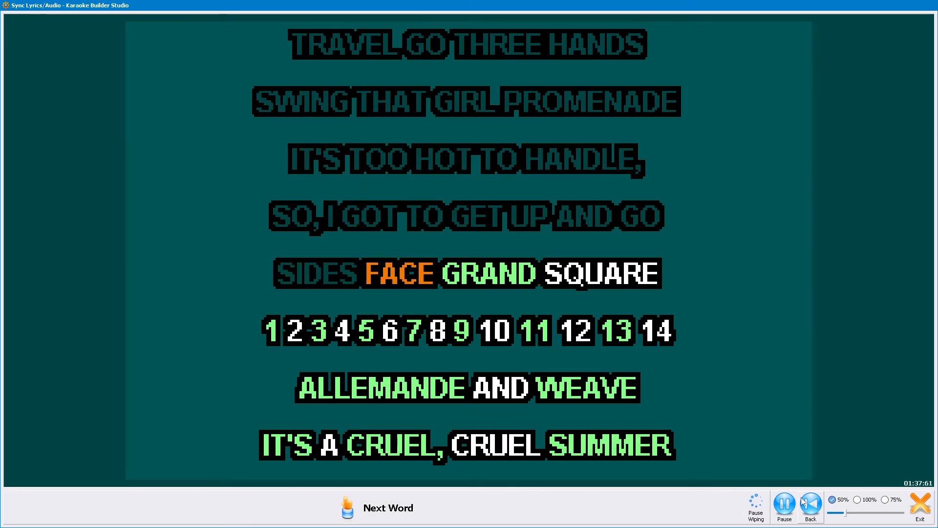
key(space)
key(space)
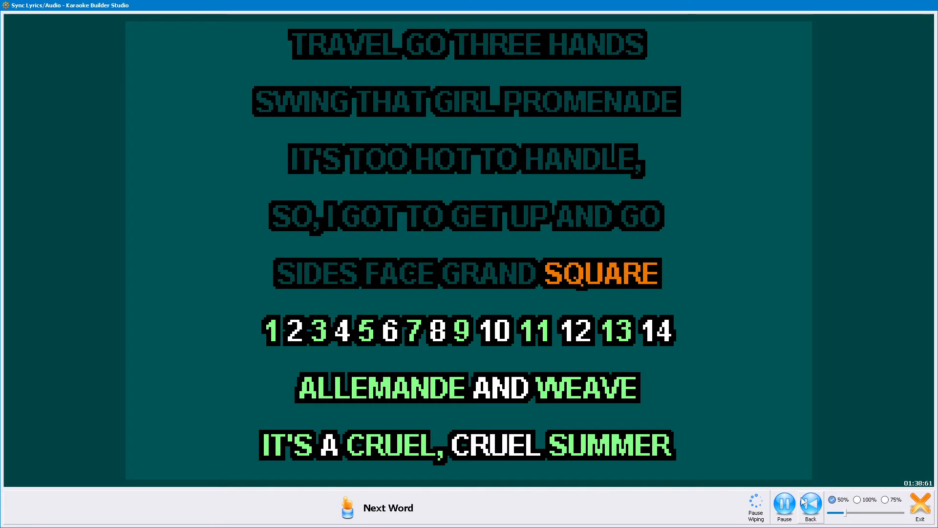
key(space)
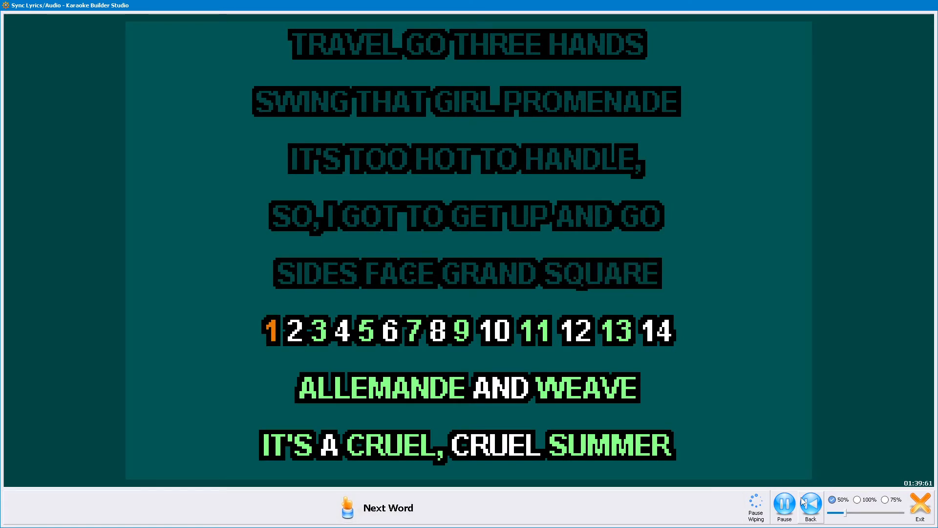
Step: Time each number of the fifth page's grand square count, 1 through 14, to the audio
key(space)
key(space)
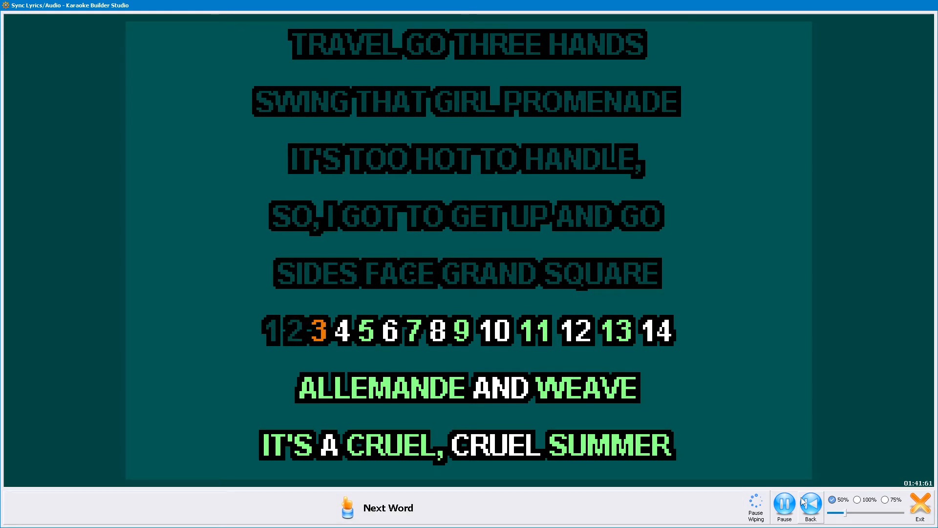
key(space)
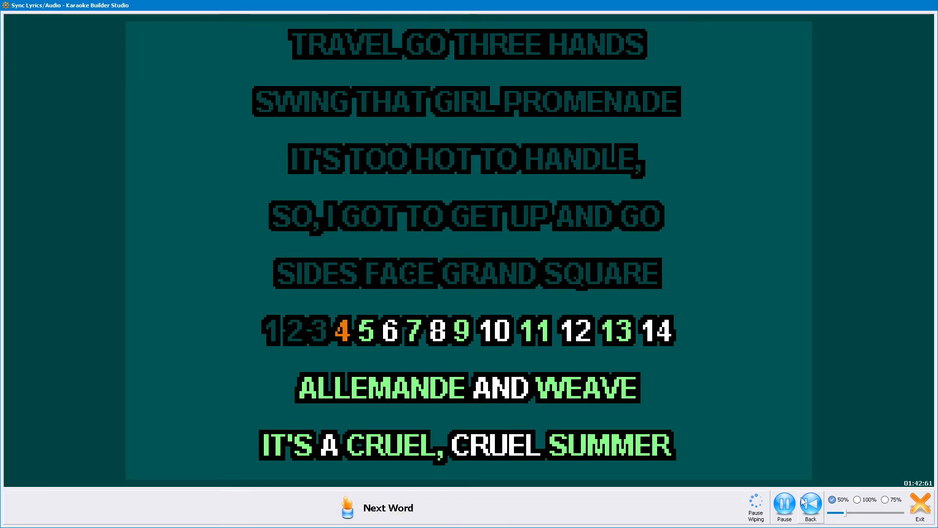
key(space)
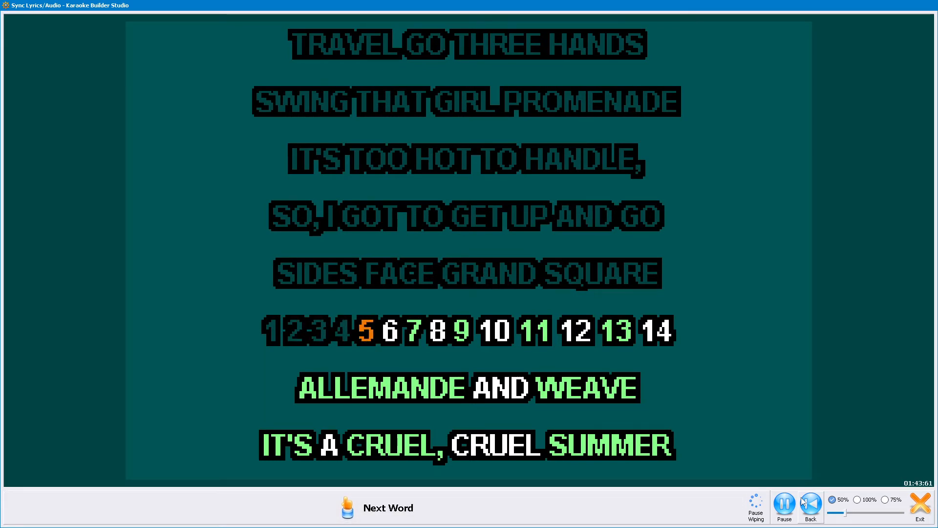
key(space)
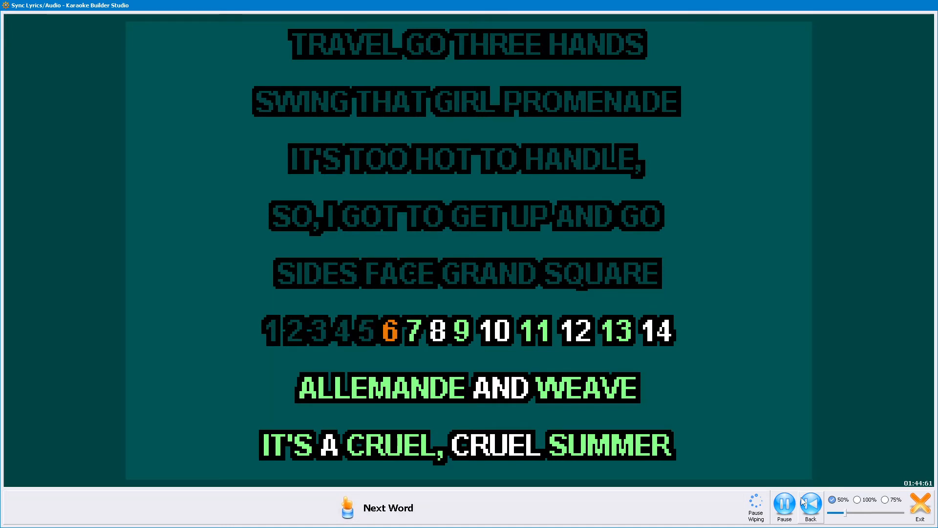
key(space)
key(space)
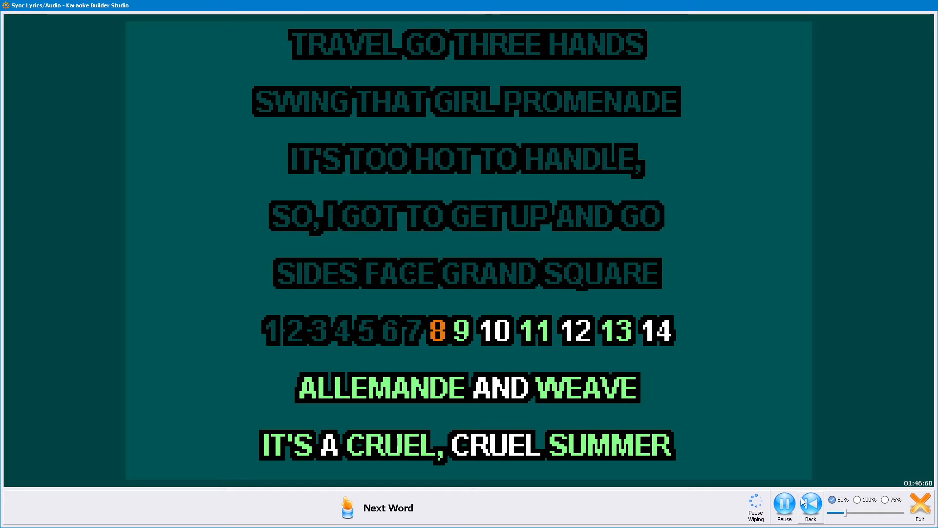
key(space)
key(space)
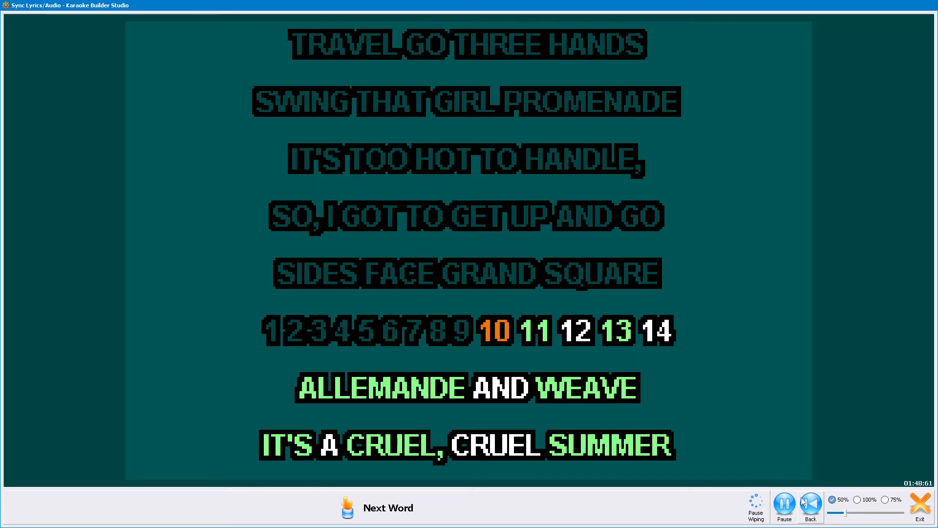
key(space)
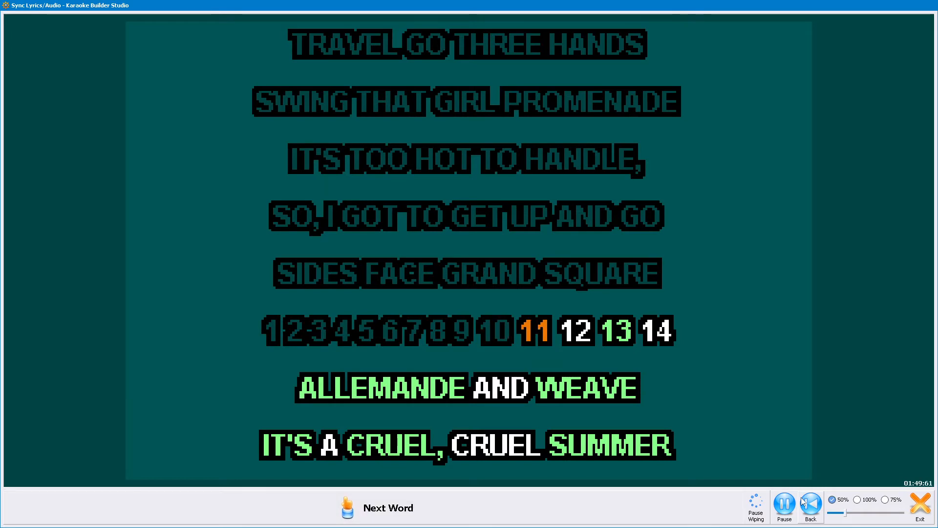
key(space)
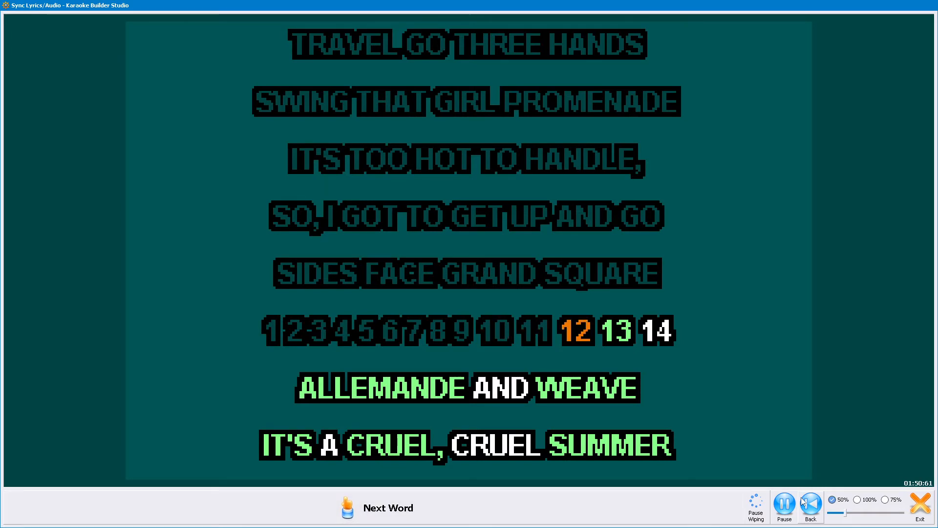
key(space)
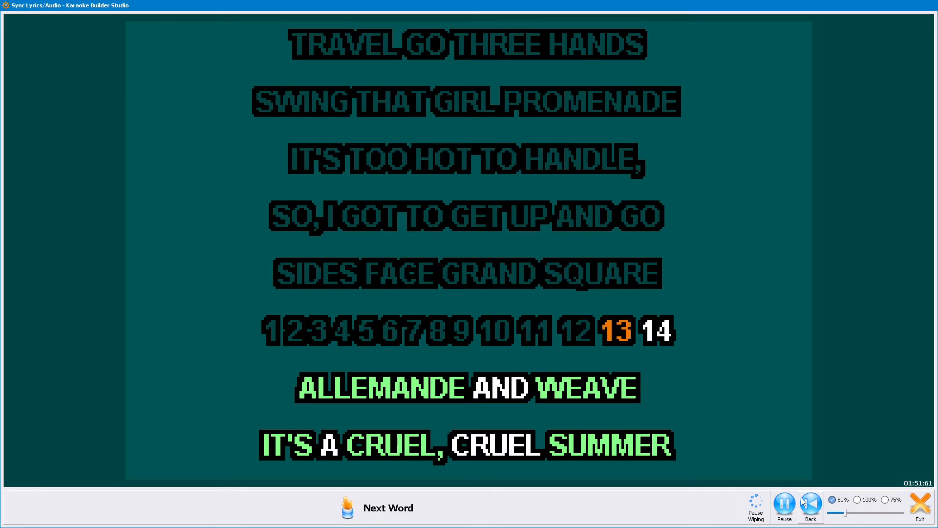
key(space)
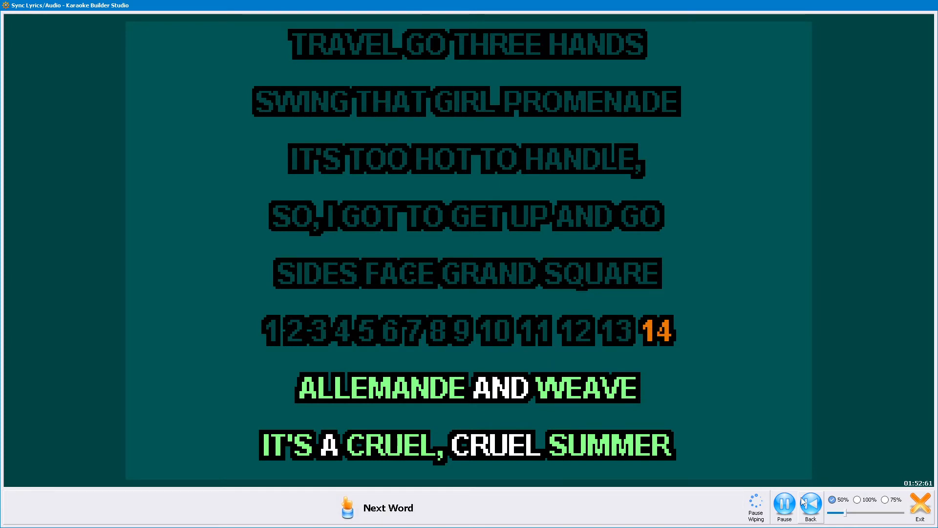
key(space)
Step: Sync the fifth page's closing lines "ALLEMANDE AND WEAVE" and "IT'S A CRUEL, CRUEL SUMMER" word by word
key(space)
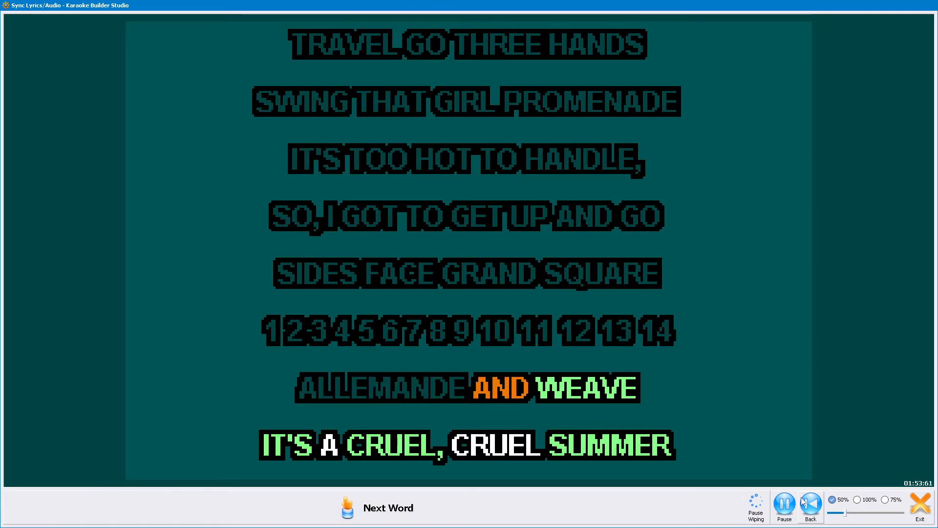
key(space)
key(space)
key(space)
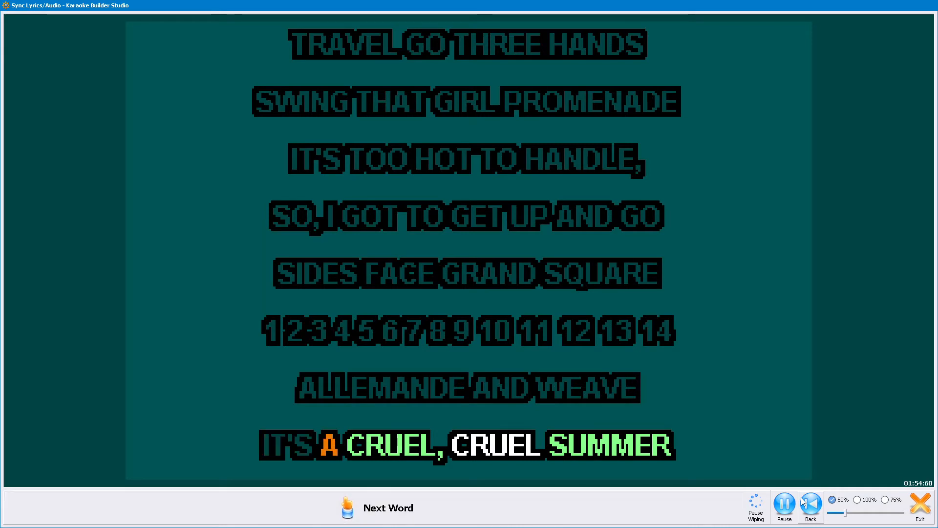
key(space)
key(space)
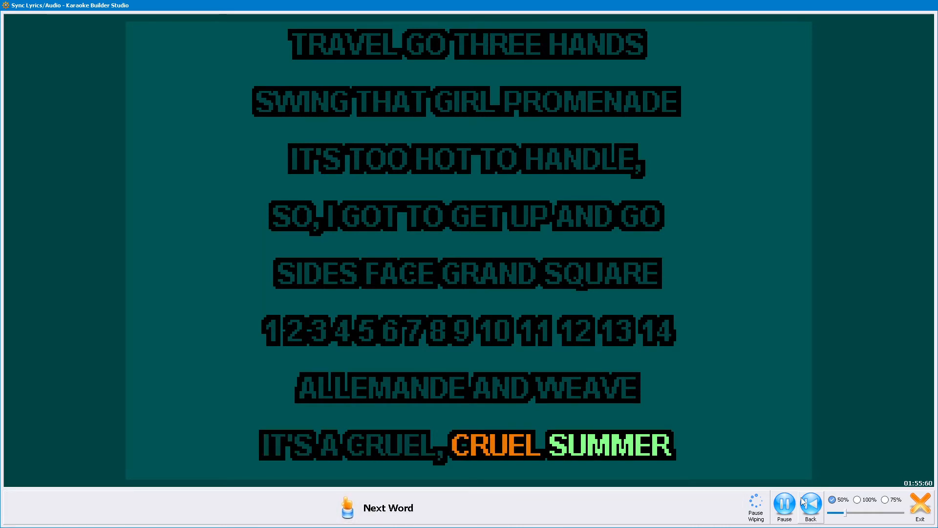
key(space)
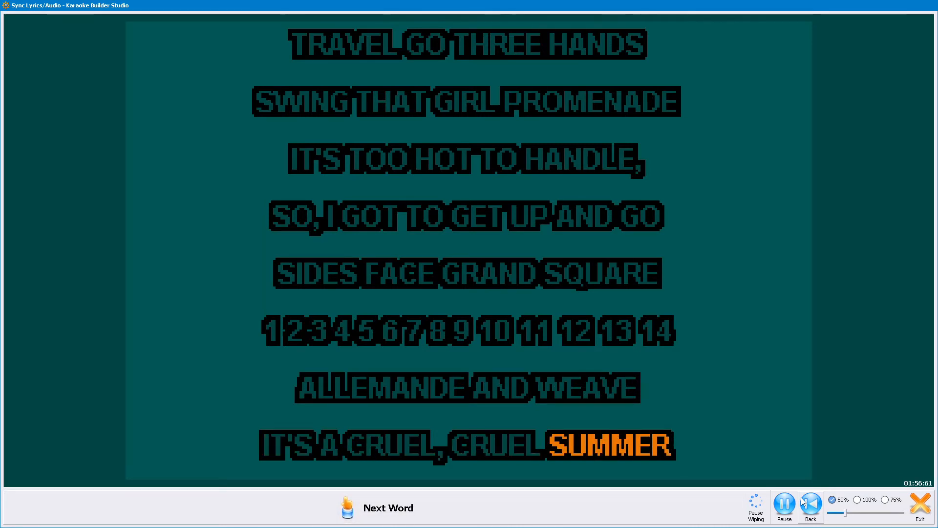
key(space)
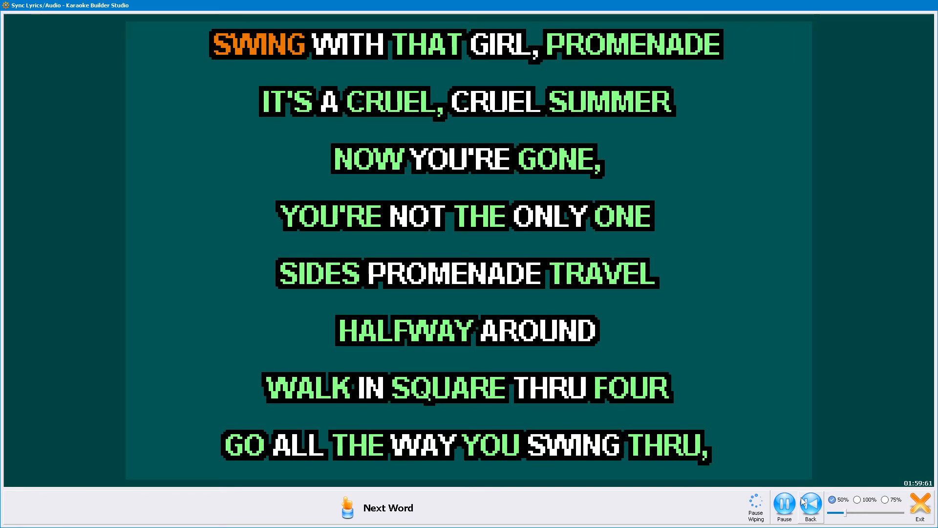
Step: Sync the words "SWING WITH THAT GIRL," in the sixth page's opening line to the vocal
key(space)
key(space)
key(space)
key(space)
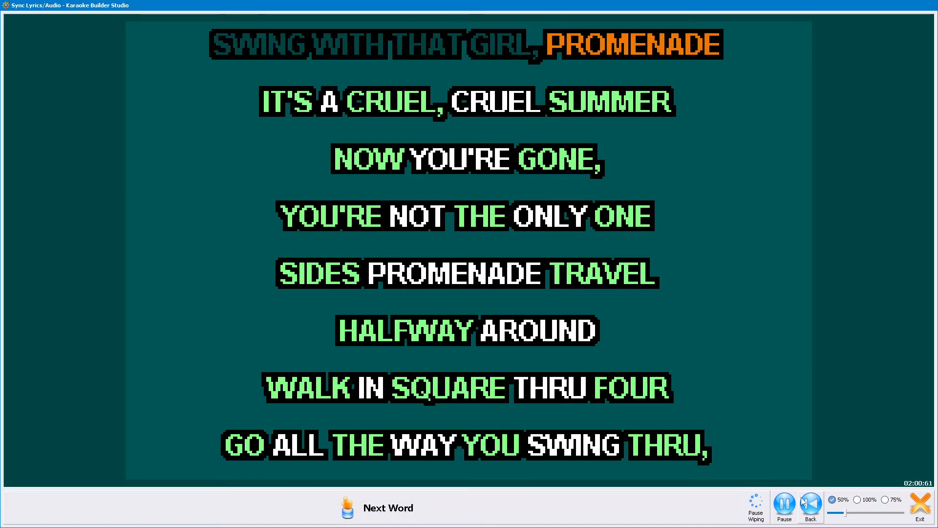
Step: Sync the word "PROMENADE" and the line "IT'S A CRUEL, CRUEL SUMMER" to the audio at 50% speed
key(space)
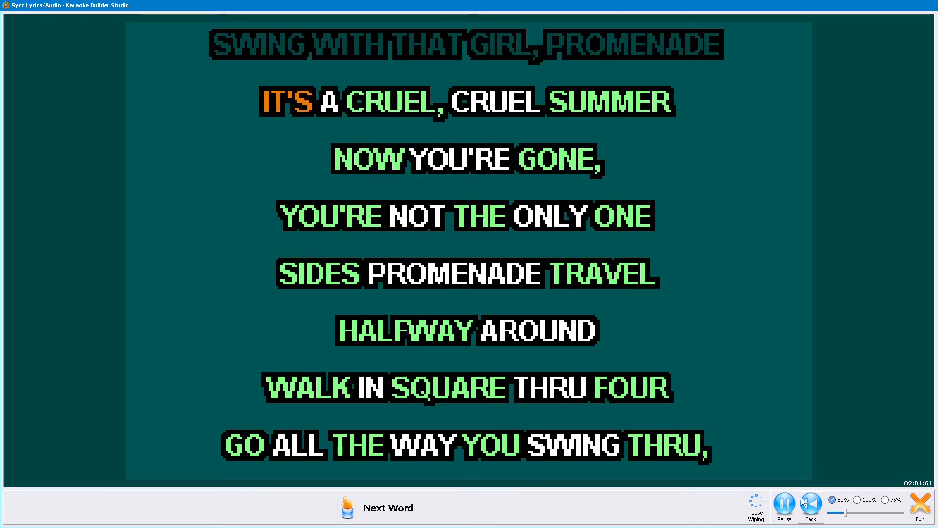
key(space)
key(space)
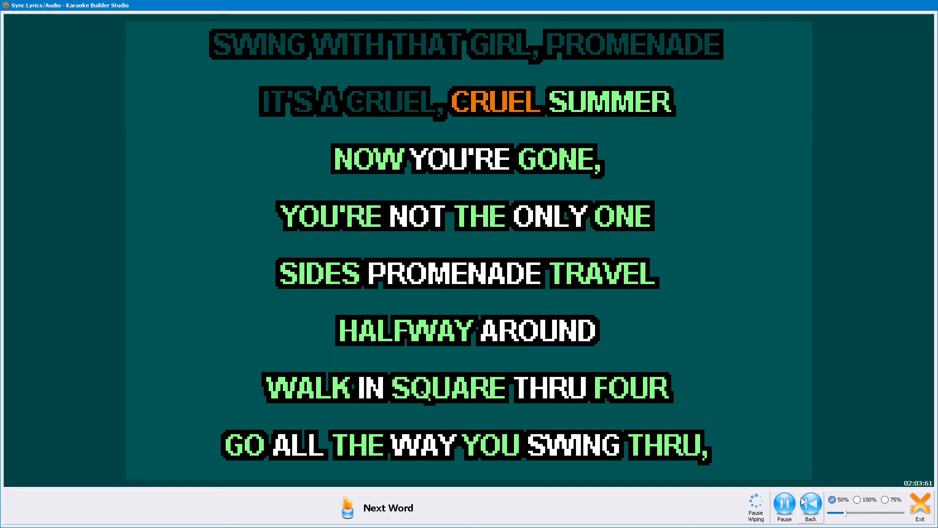
key(space)
key(space)
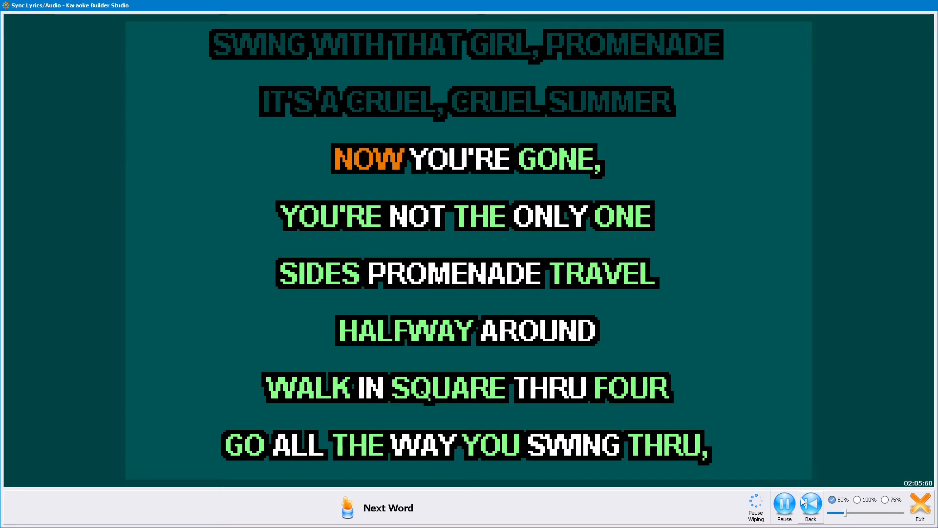
Step: Sync the lines "NOW YOU'RE GONE," and "YOU'RE NOT THE ONLY ONE" word by word at 50% speed
key(space)
key(space)
key(space)
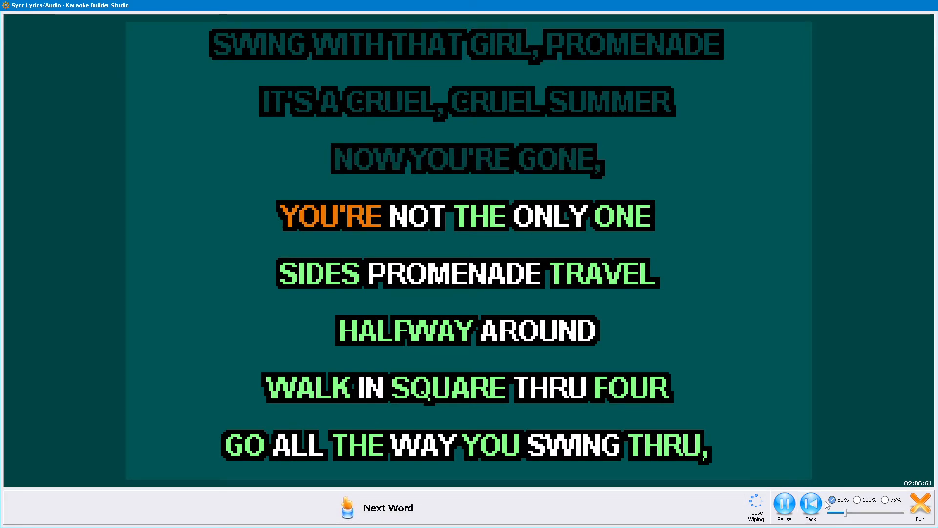
key(space)
key(space)
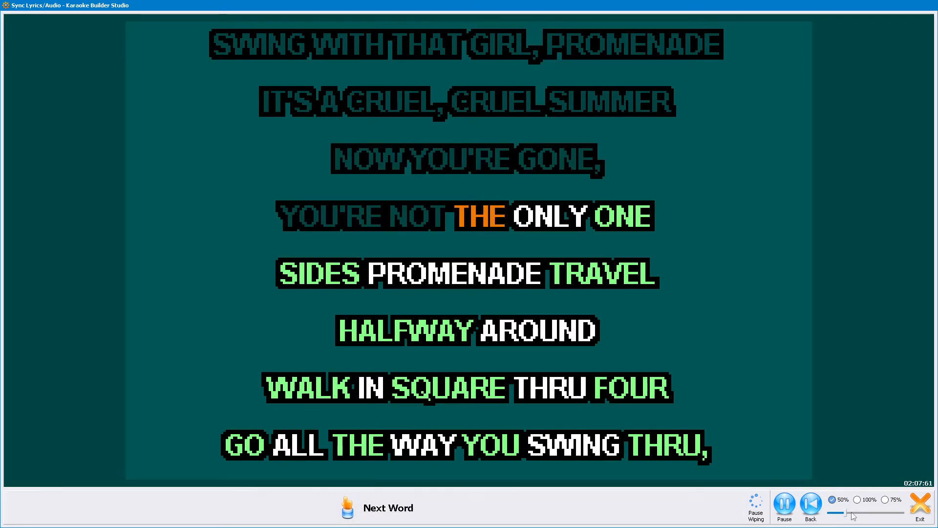
key(space)
key(space)
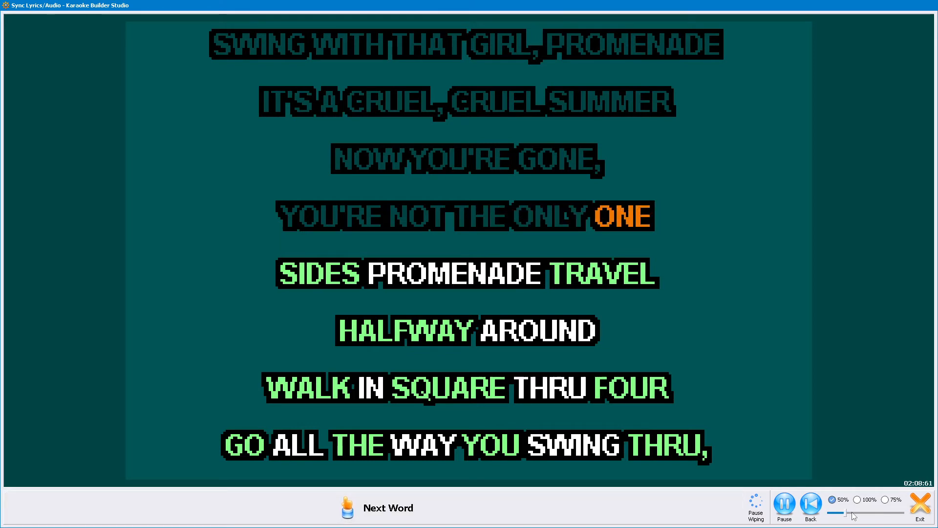
key(space)
Step: Set the playback speed to 63% while syncing the words of "SIDES PROMENADE TRAVEL"
click(853, 514)
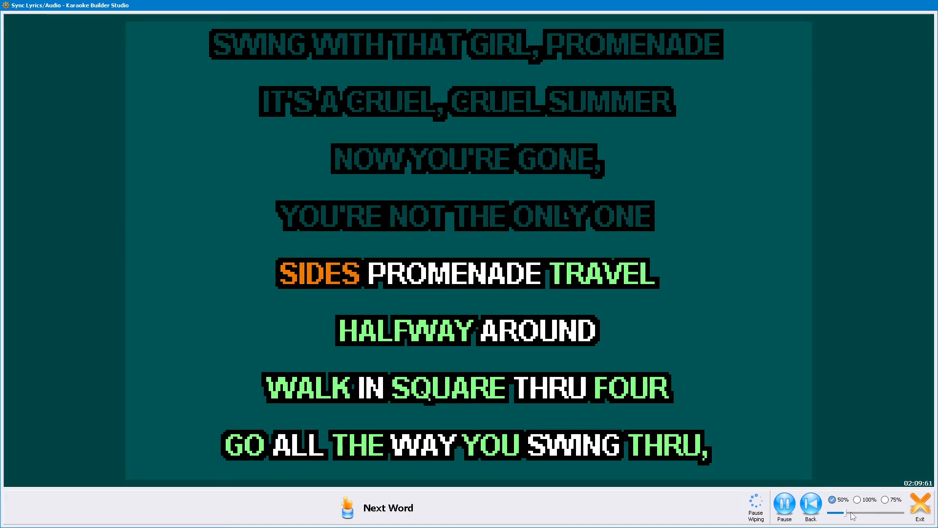
key(space)
key(space)
key(space)
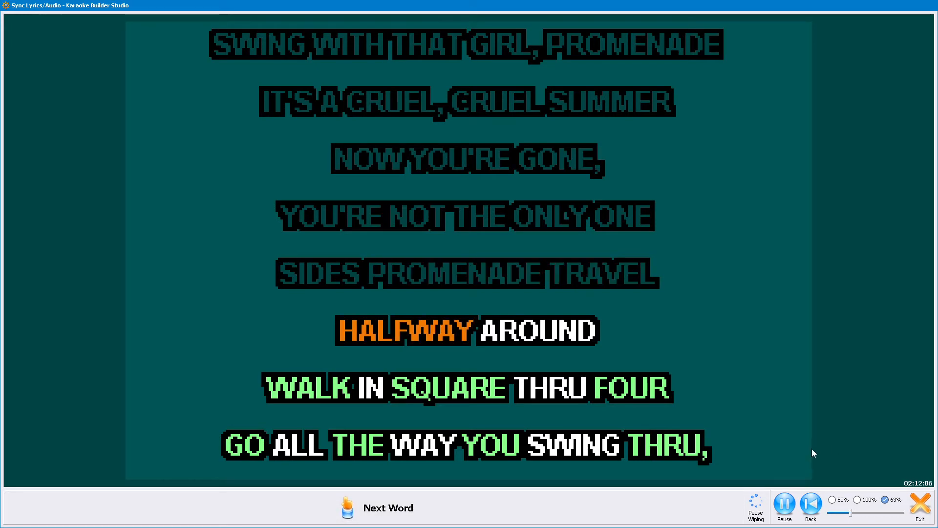
Step: Go back to the start of the page and re-sync the line "SWING WITH THAT GIRL, PROMENADE" with the audio
click(815, 502)
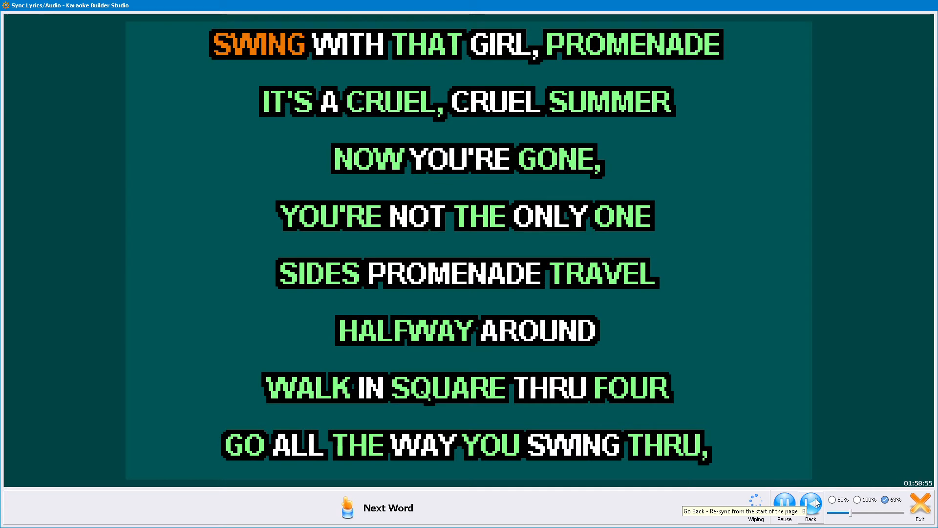
key(space)
key(space)
key(space)
key(space)
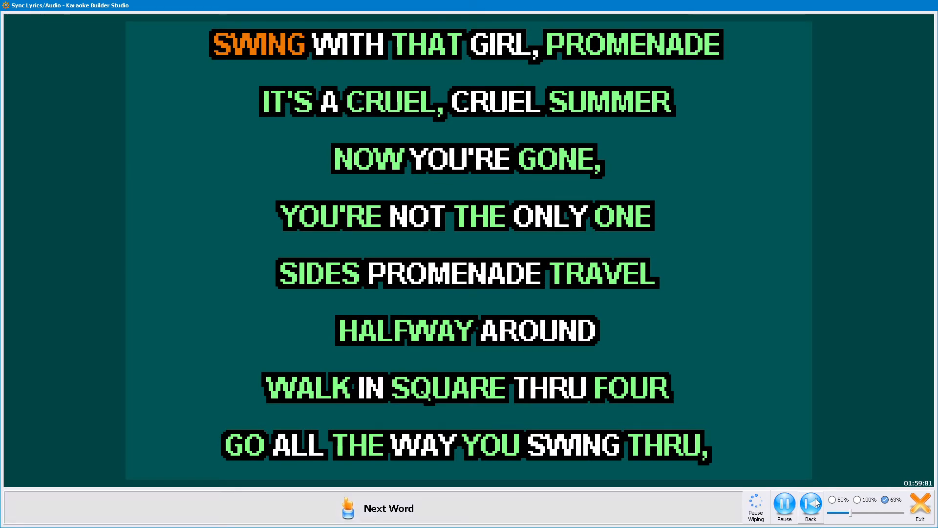
key(space)
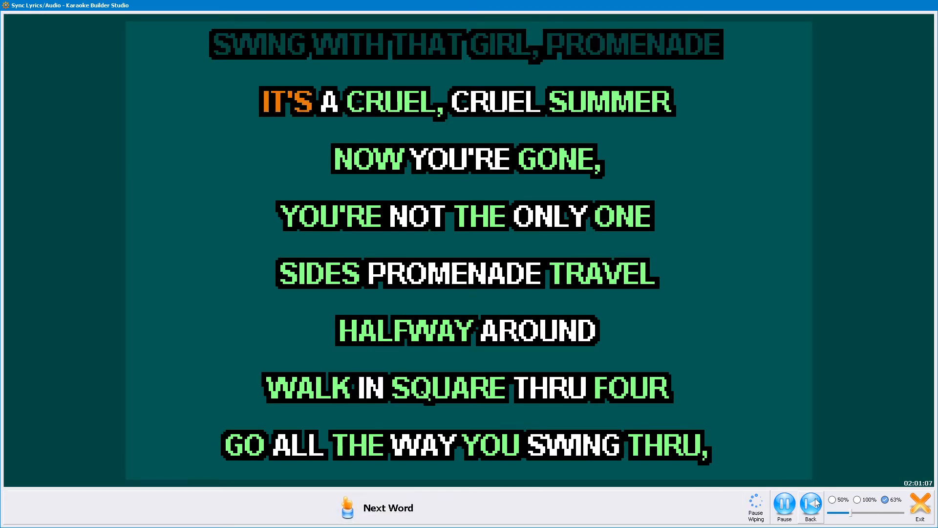
Step: Re-sync the words of "IT'S A CRUEL, CRUEL SUMMER" with the audio
key(space)
key(space)
key(space)
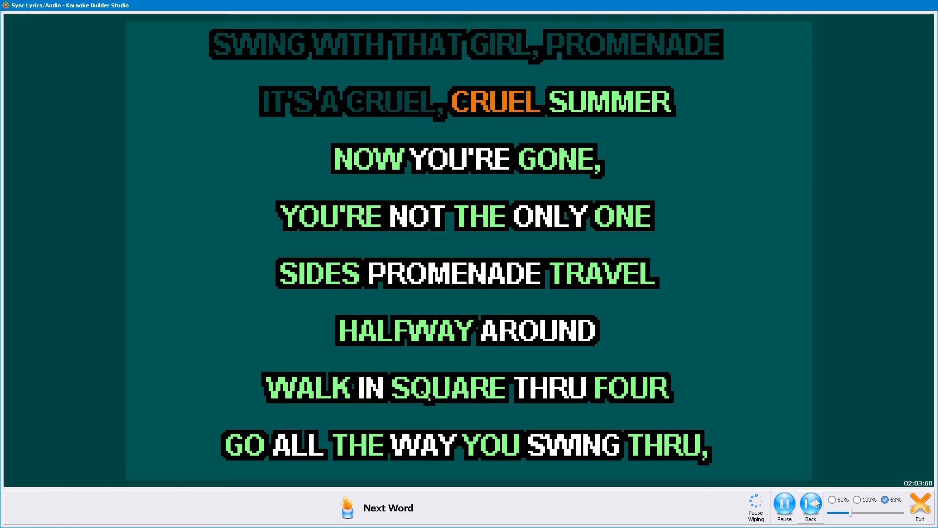
key(space)
key(space)
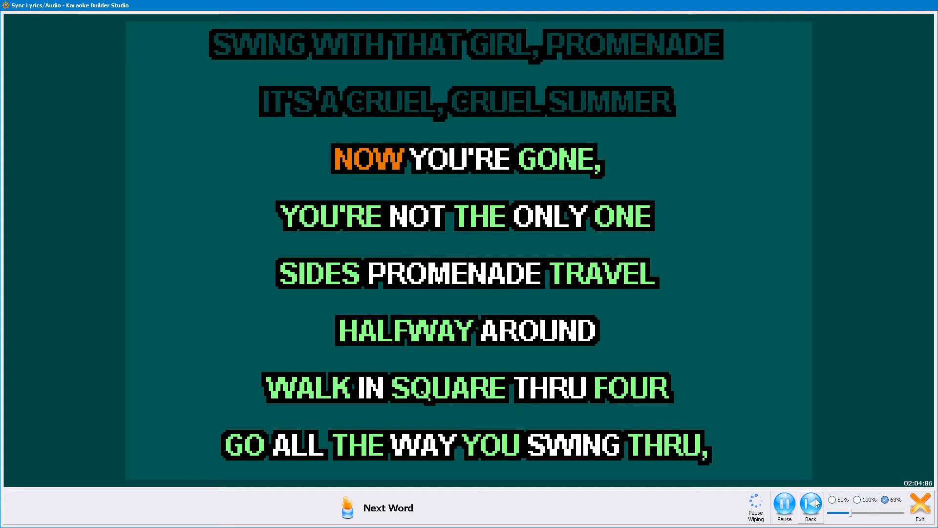
Step: Re-sync the lines "NOW YOU'RE GONE," and "YOU'RE NOT THE ONLY ONE" word by word with the audio
key(space)
key(space)
key(space)
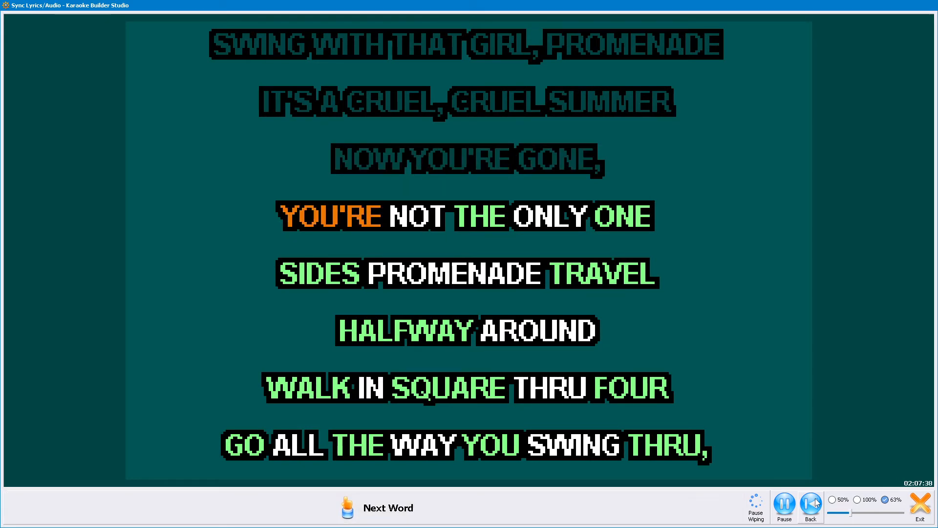
key(space)
key(space)
key(space)
key(space)
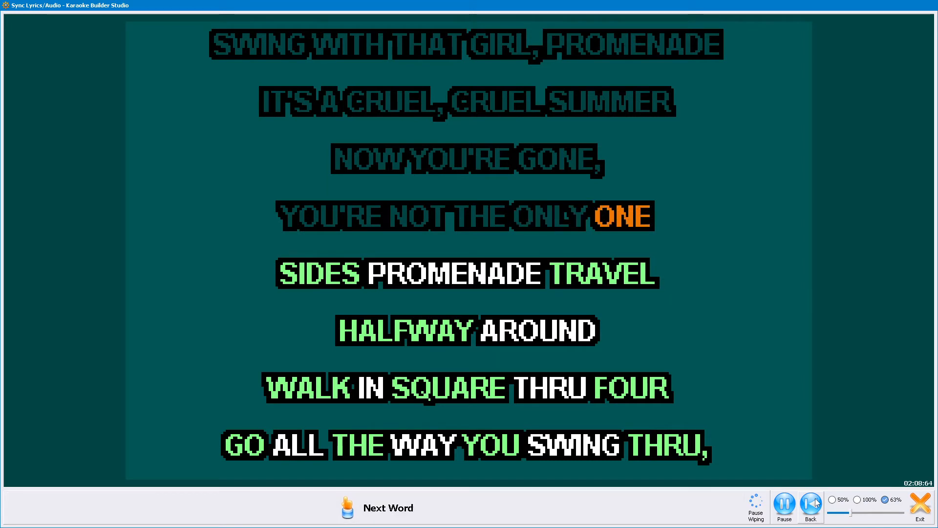
key(space)
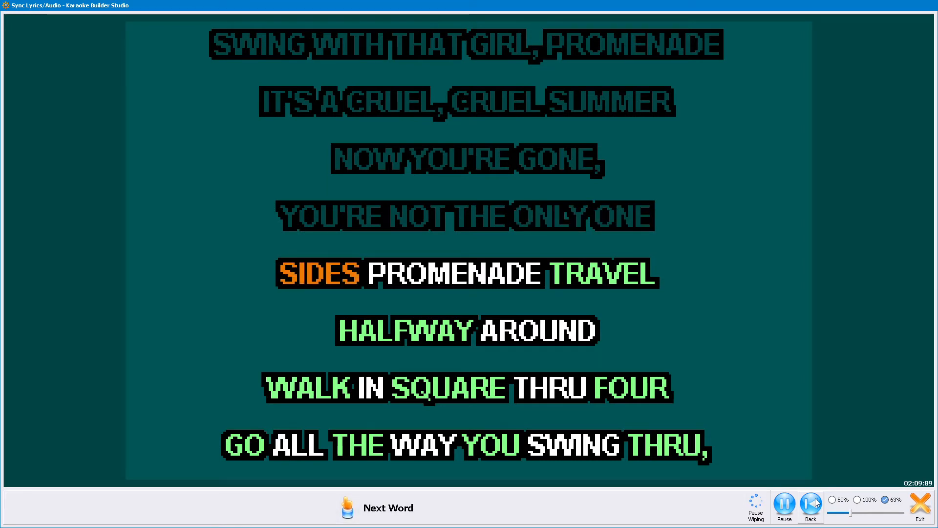
Step: Sync the lines "SIDES PROMENADE TRAVEL" and "HALFWAY AROUND" word by word with the audio
key(space)
key(space)
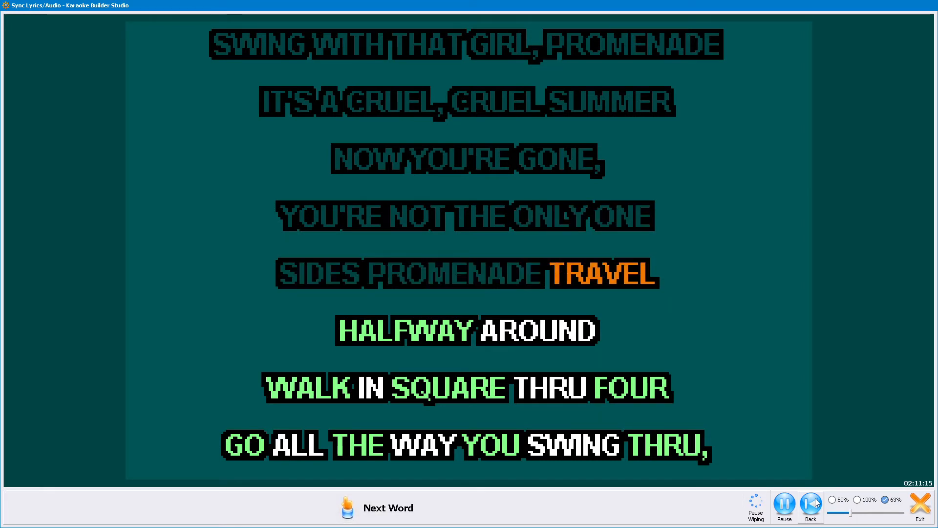
key(space)
key(space)
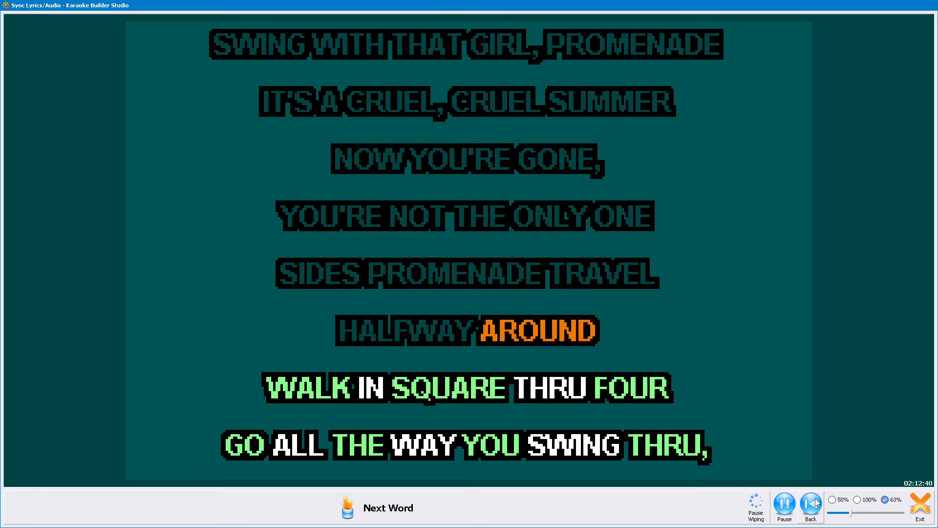
key(space)
Step: Sync each word of the line "WALK IN SQUARE THRU FOUR" with the audio
key(space)
key(space)
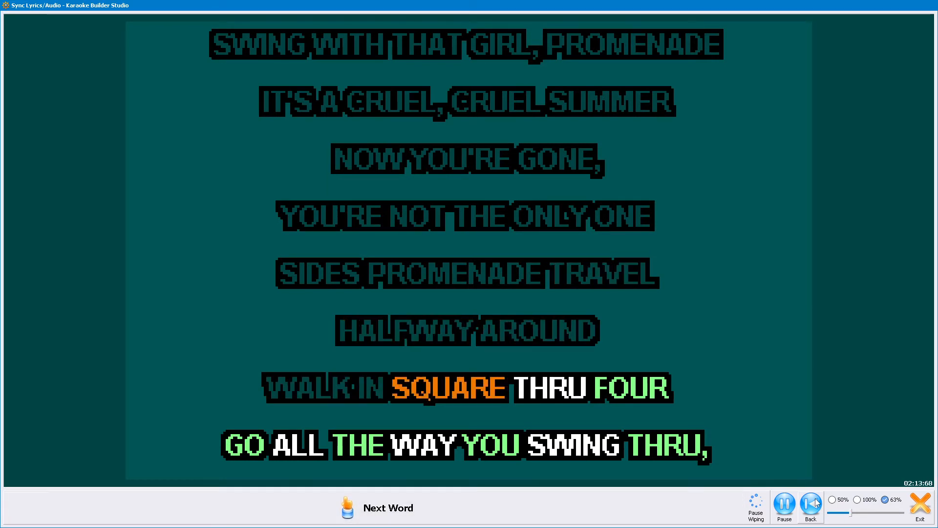
key(space)
key(space)
key(space)
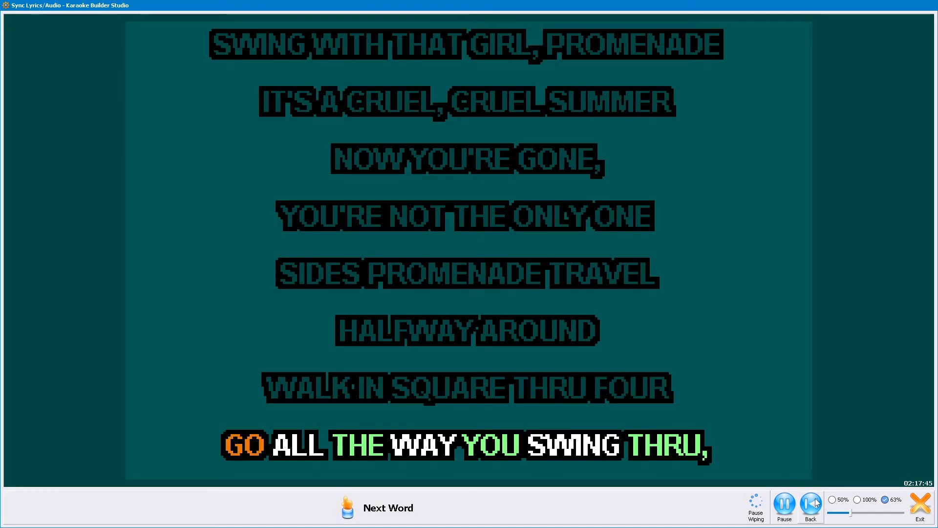
Step: Sync the page's last line, "GO ALL THE WAY YOU SWING THRU,", word by word with the audio
key(space)
key(space)
key(space)
key(space)
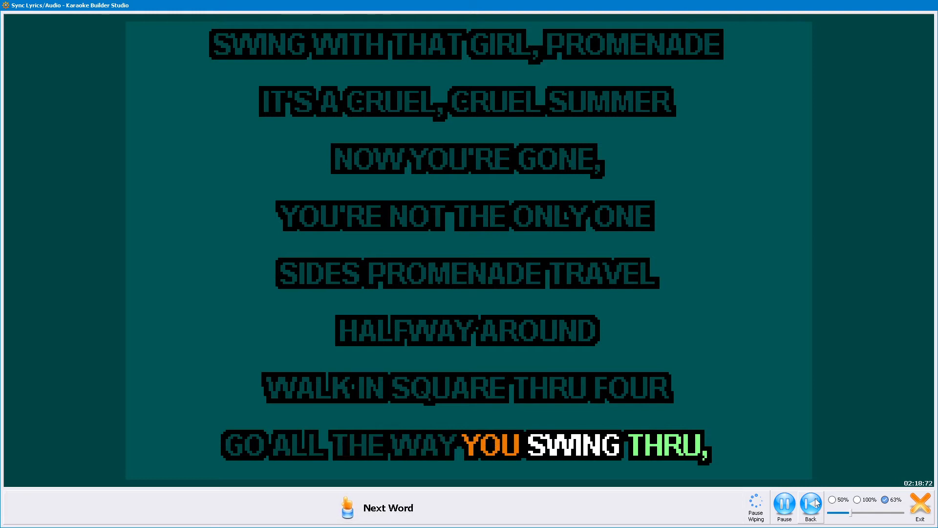
key(space)
key(space)
key(space)
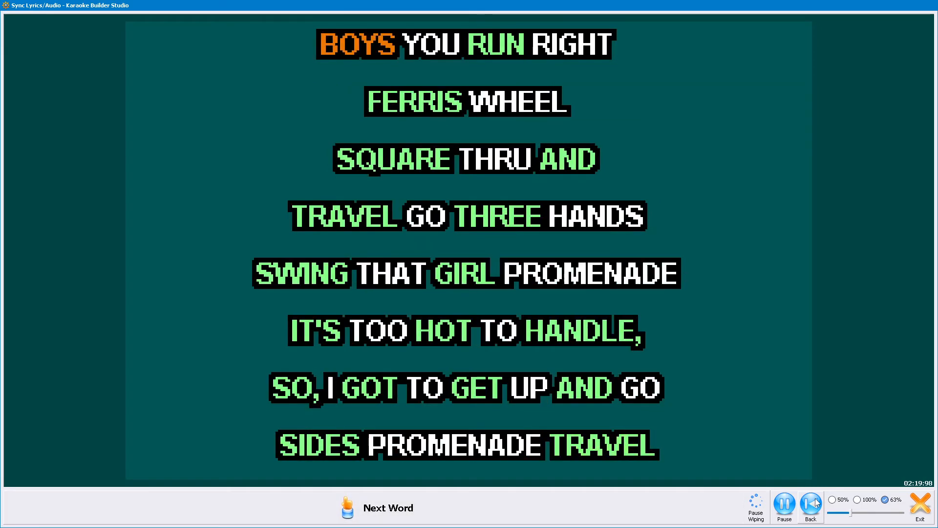
Step: Sync the first two lines of the new page, "BOYS YOU RUN RIGHT" and "FERRIS WHEEL", with the audio
key(space)
key(space)
key(space)
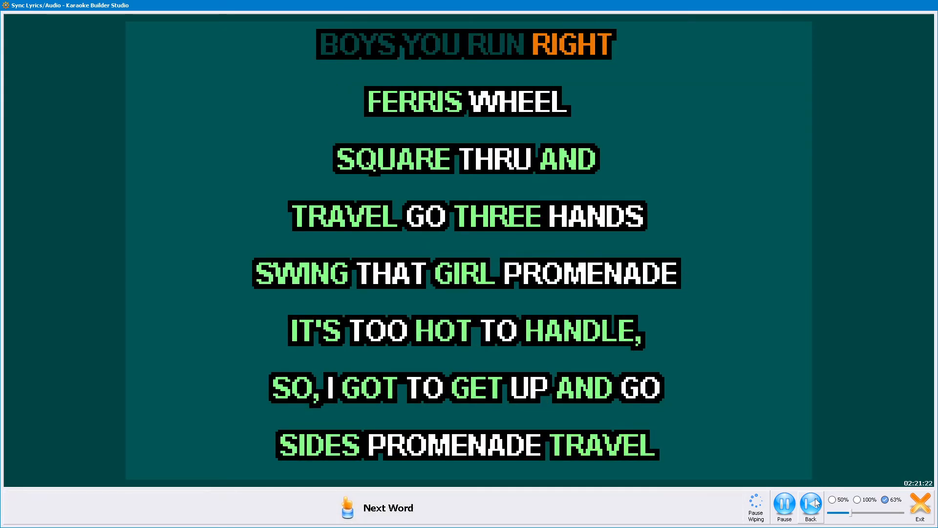
key(space)
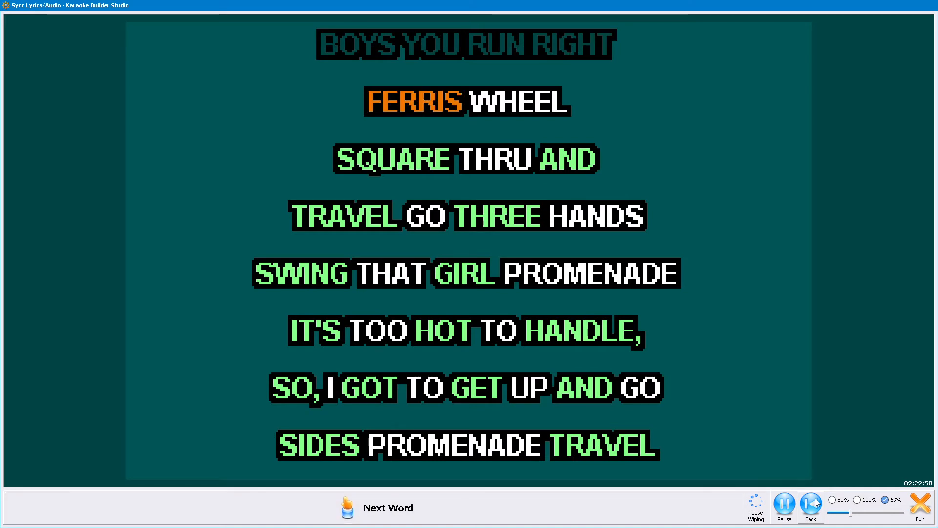
key(space)
key(space)
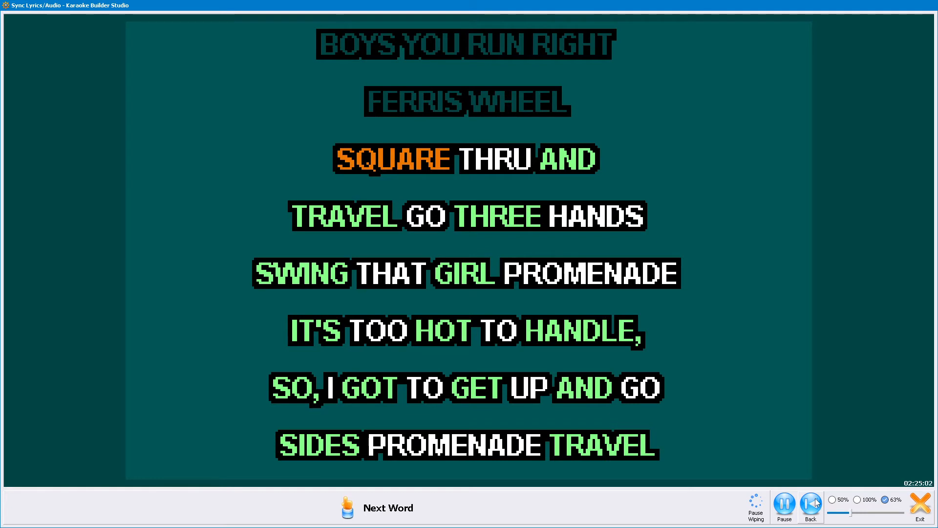
Step: Sync the lines "SQUARE THRU AND" and "TRAVEL GO THREE HANDS" word by word with the audio
key(space)
key(space)
key(space)
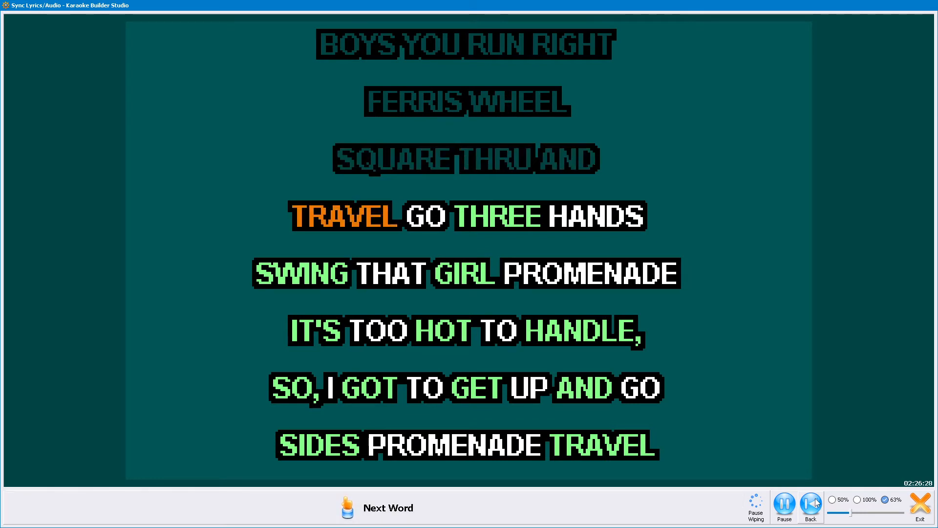
key(space)
key(space)
key(space)
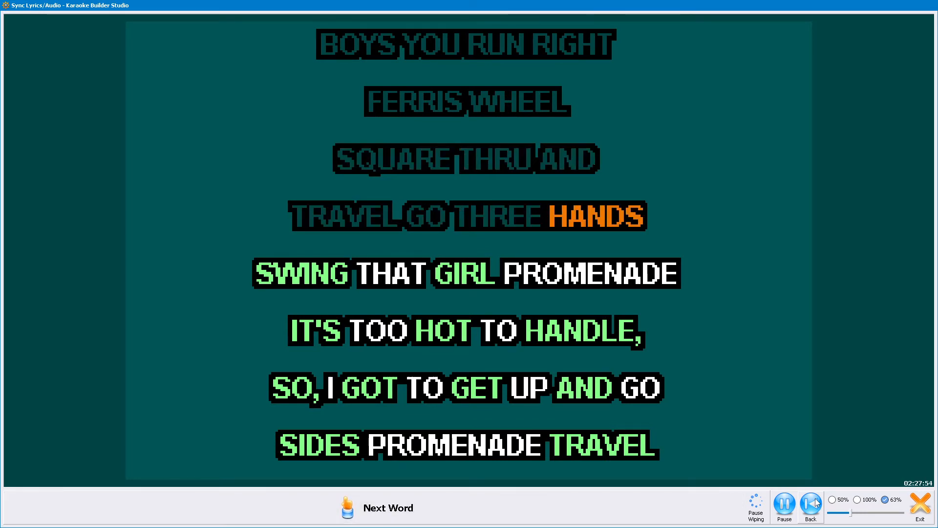
key(space)
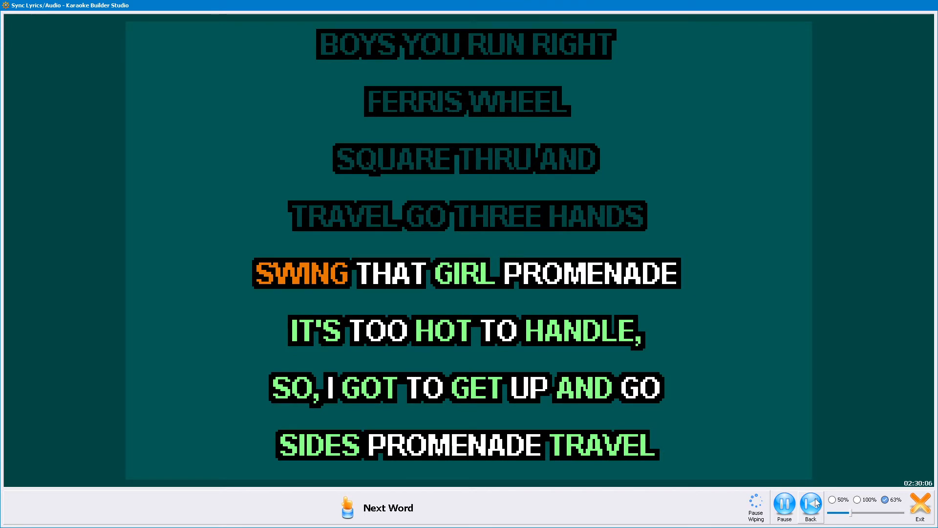
Step: Sync each word of the line "SWING THAT GIRL PROMENADE" with the audio
key(space)
key(space)
key(space)
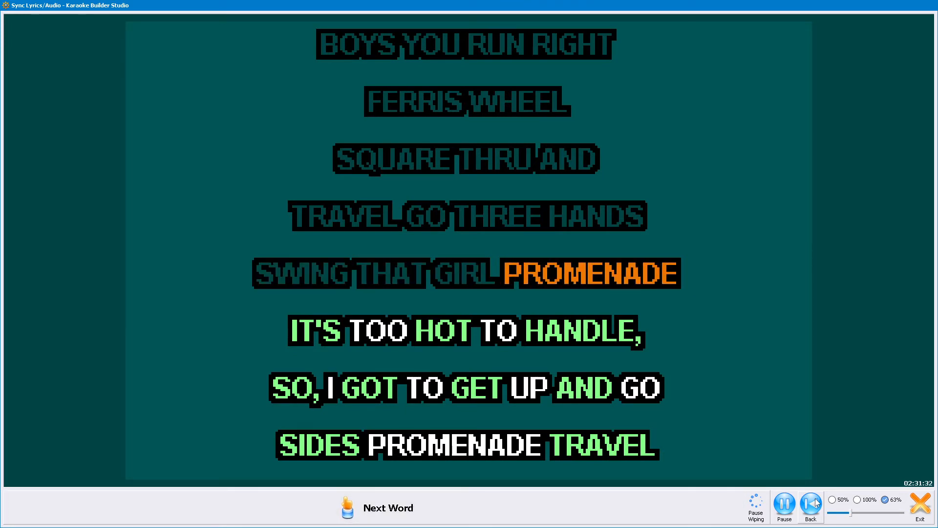
key(space)
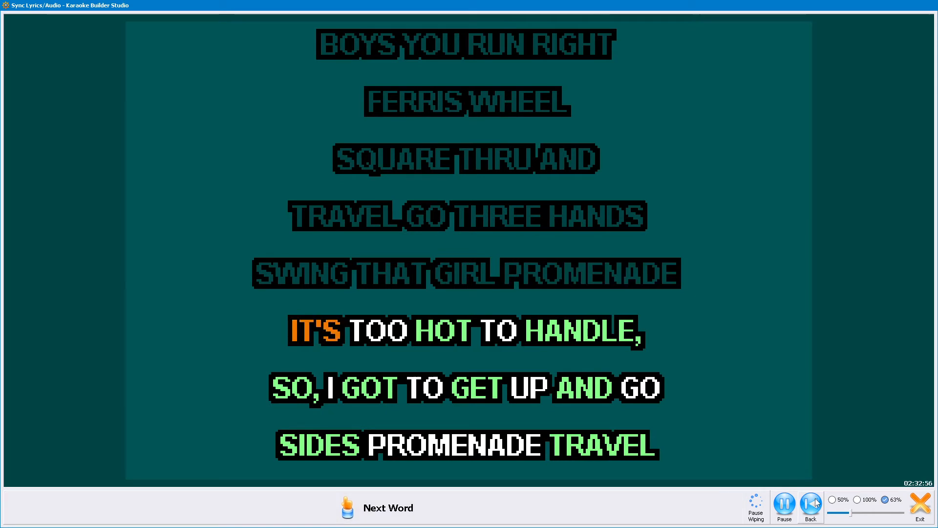
Step: Sync each word of the line "IT'S TOO HOT TO HANDLE," with the audio
key(space)
key(space)
key(space)
key(space)
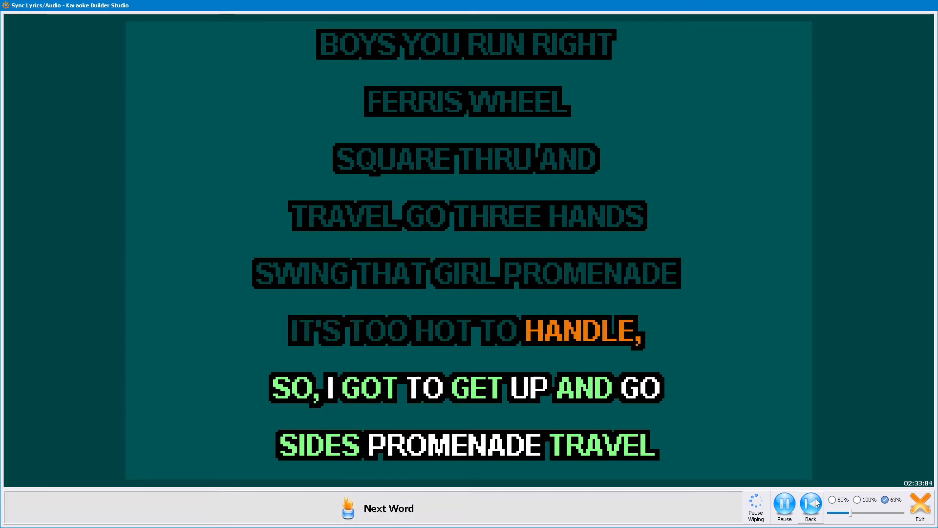
key(space)
Step: Sync the line "SO, I GOT TO GET UP AND GO" word by word with the audio
key(space)
key(space)
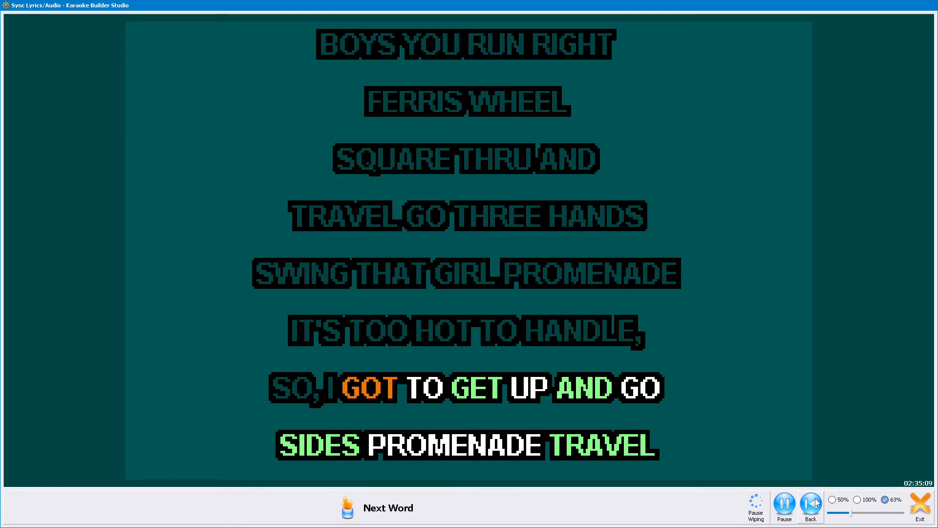
key(space)
key(space)
key(space)
key(space)
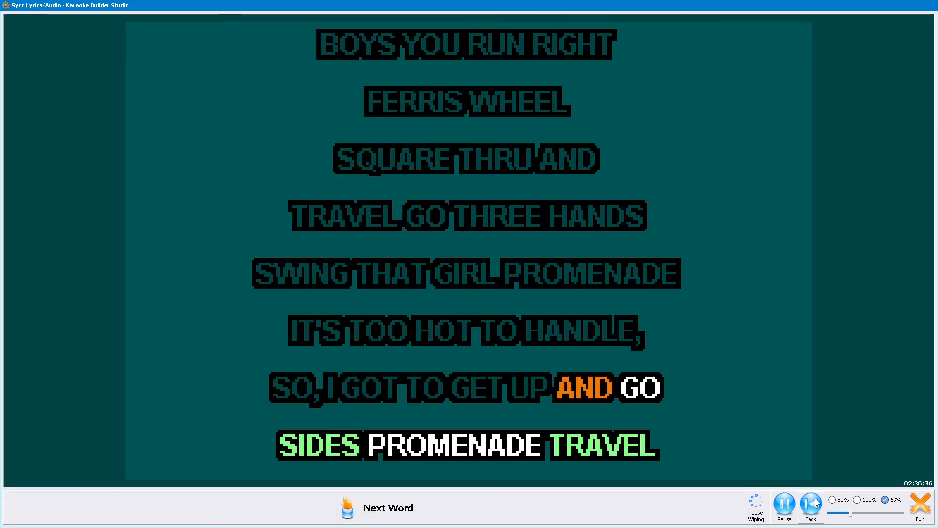
key(space)
key(space)
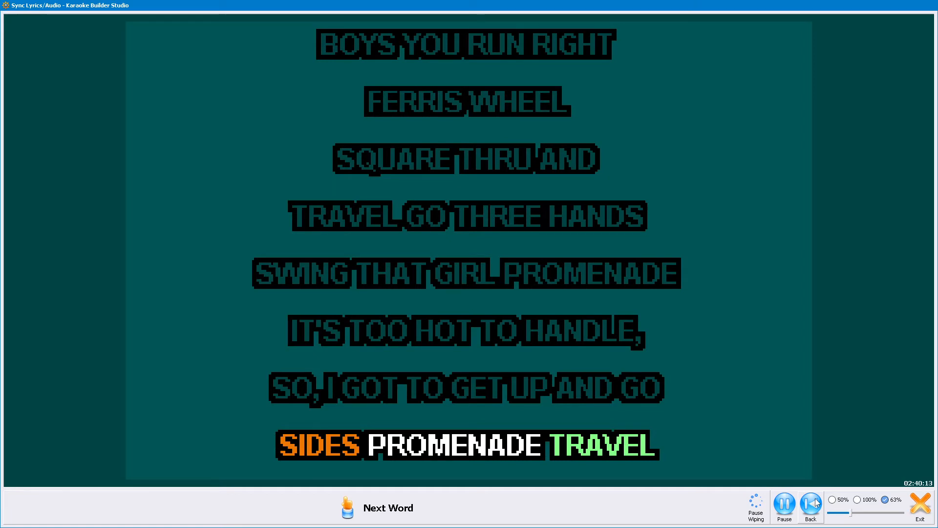
Step: Sync the lines "SIDES PROMENADE TRAVEL" and "HALFWAY AROUND" word by word with the audio
key(space)
key(space)
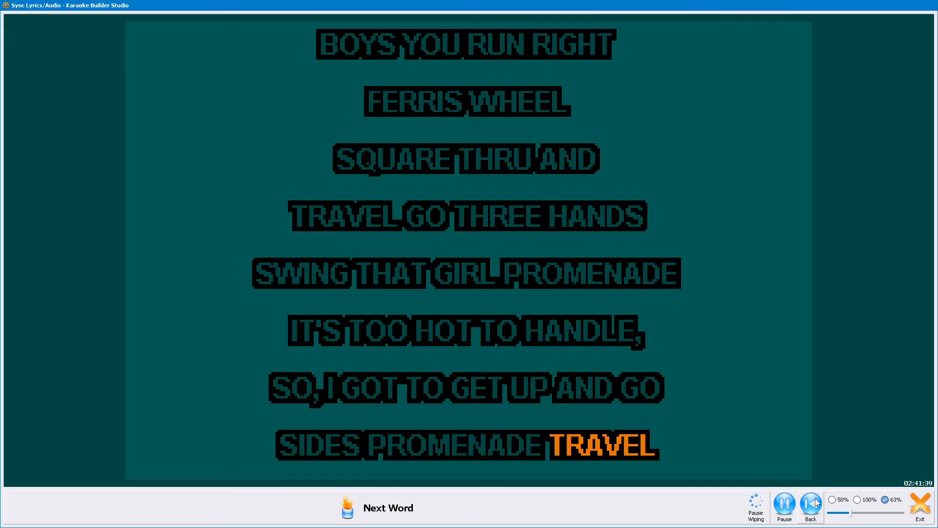
click(815, 502)
key(space)
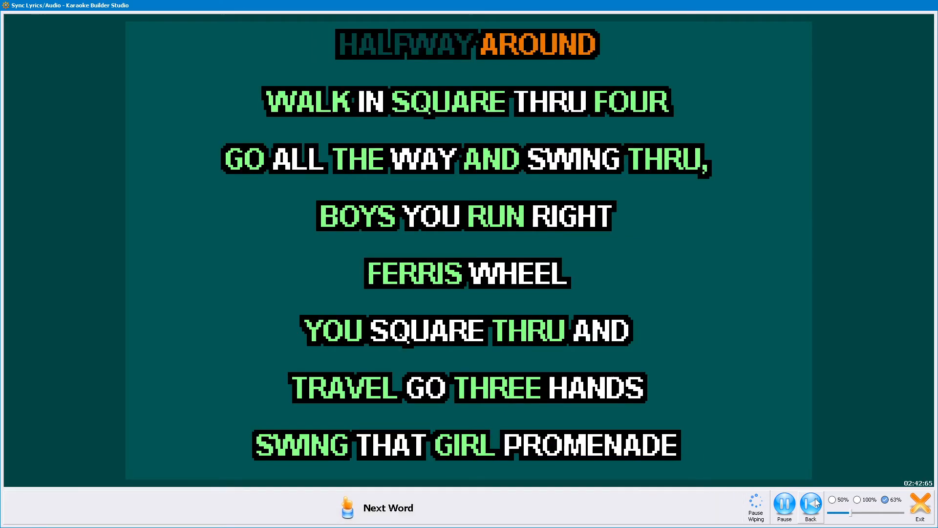
key(space)
Step: Sync each word of the line "WALK IN SQUARE THRU FOUR" with the audio
key(space)
key(space)
key(space)
key(space)
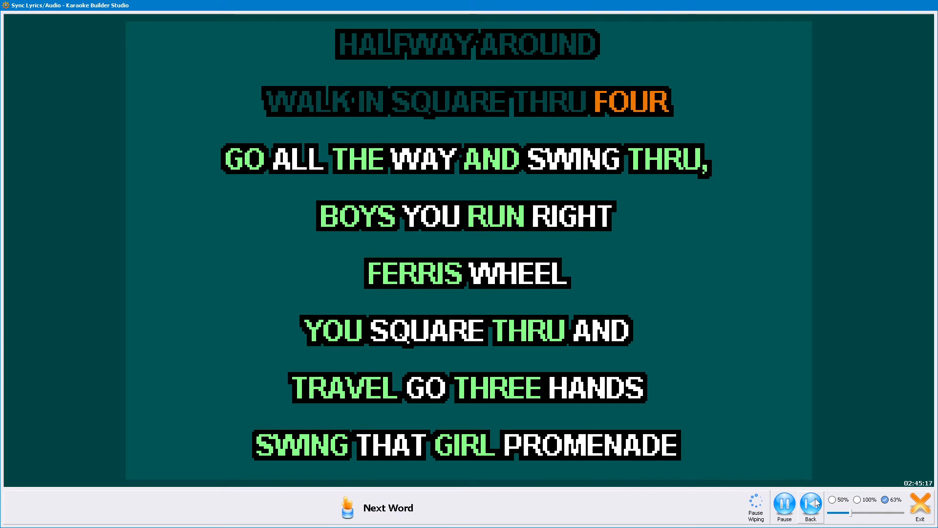
key(space)
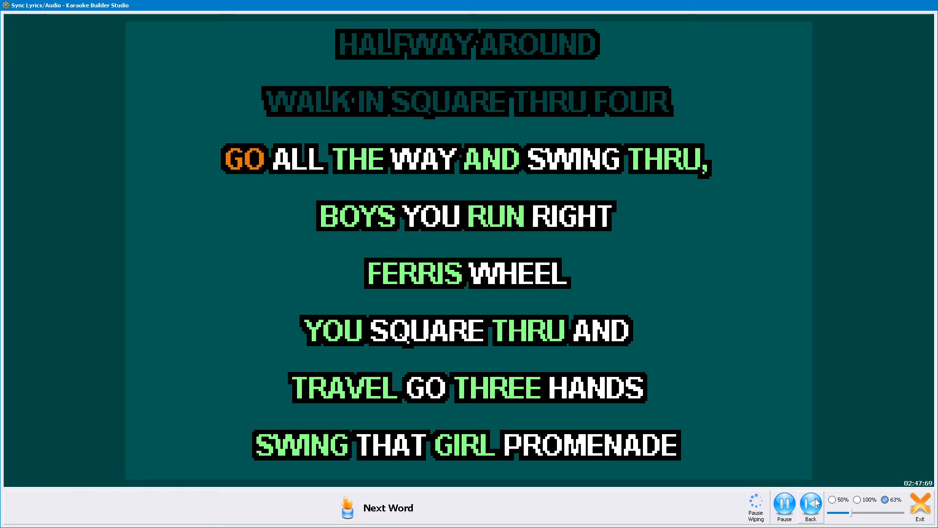
Step: Sync each word of the line "GO ALL THE WAY AND SWING THRU," with the audio
key(space)
key(space)
key(space)
key(space)
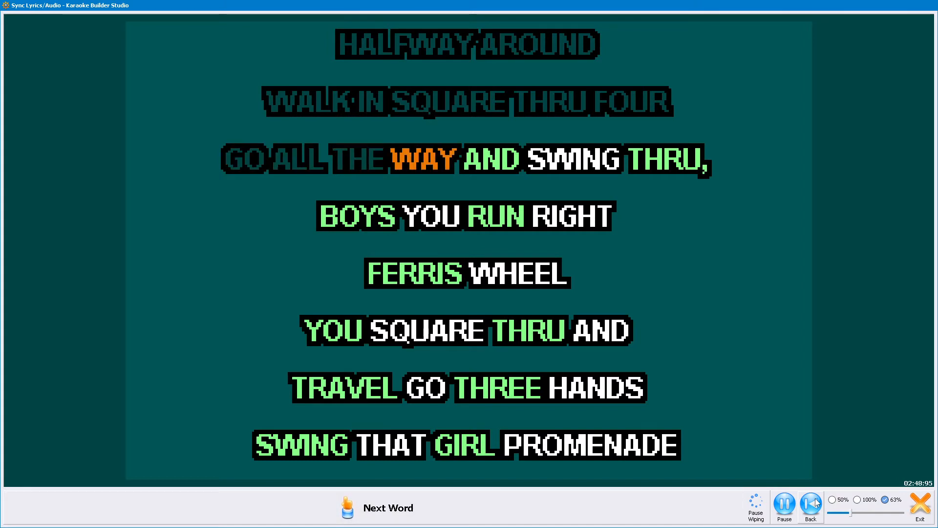
key(space)
key(space)
key(space)
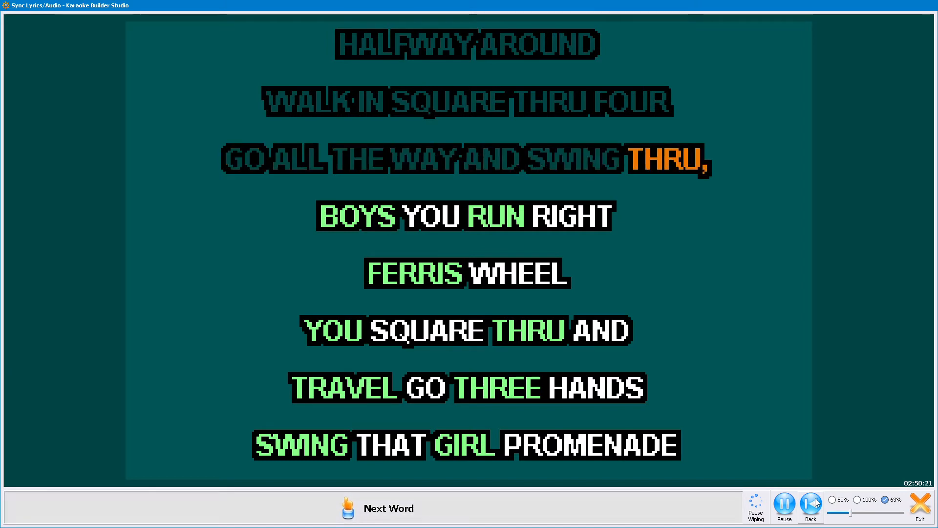
Step: Sync the lines "BOYS YOU RUN RIGHT" and "FERRIS WHEEL" word by word with the audio
key(space)
key(space)
key(space)
key(space)
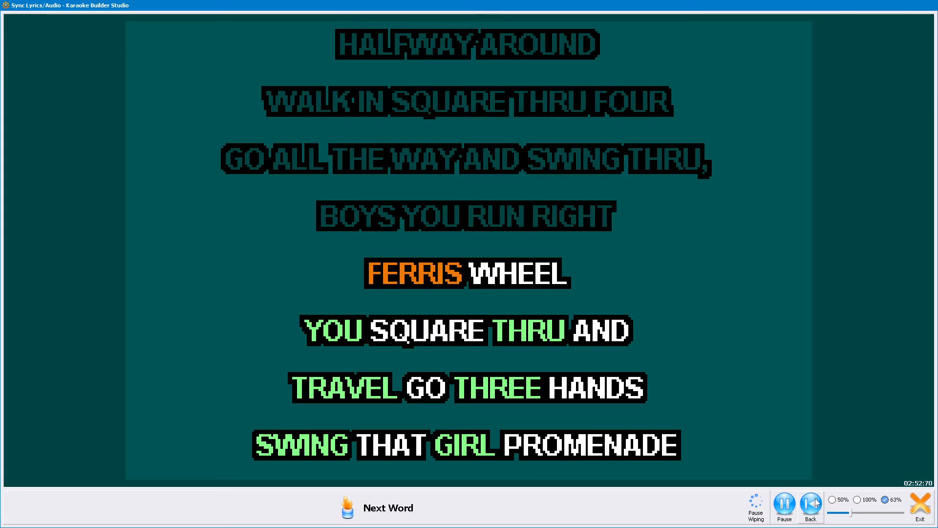
key(space)
key(space)
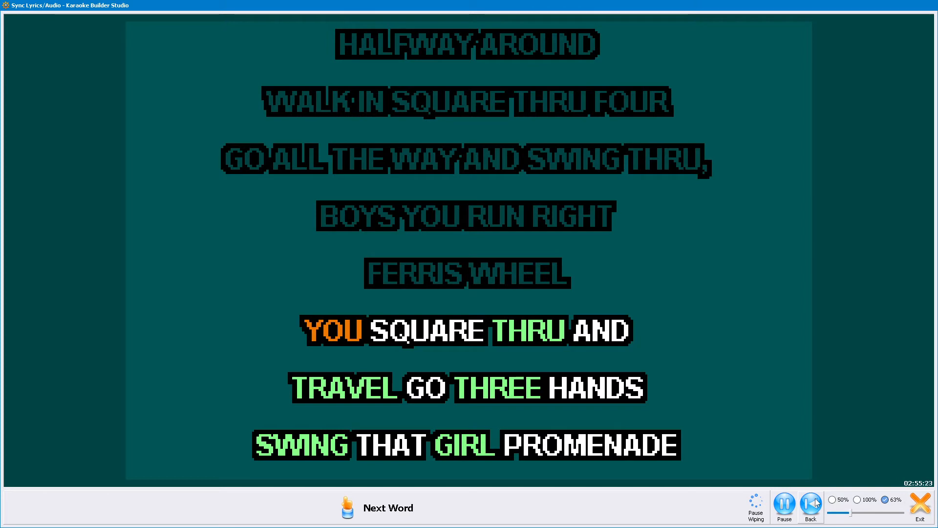
Step: Sync the lines "YOU SQUARE THRU AND" and "TRAVEL GO THREE HANDS" word by word with the audio
key(space)
key(space)
key(space)
key(space)
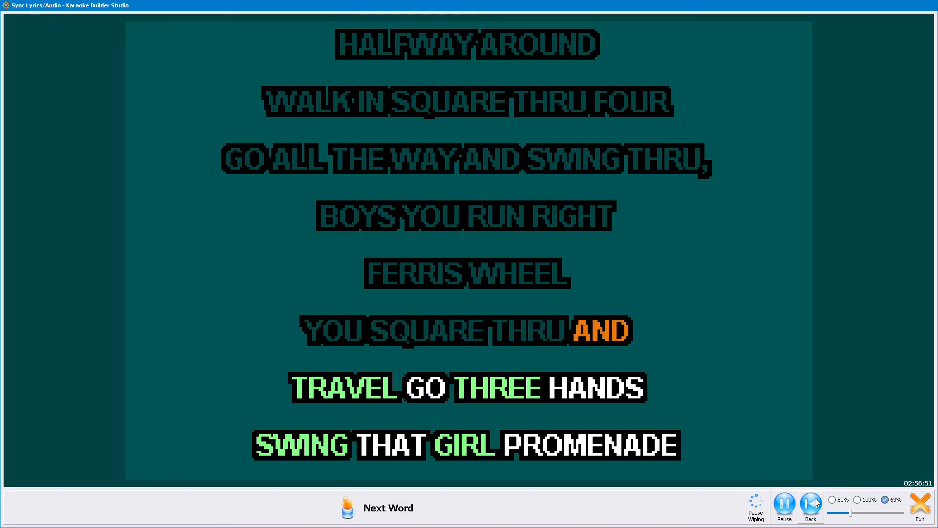
key(space)
key(space)
key(space)
key(space)
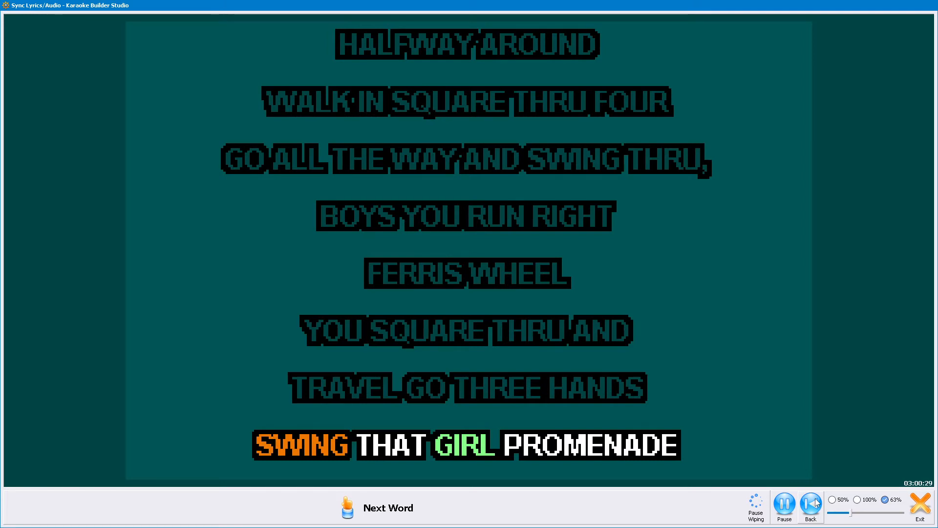
Step: Sync the page's last line, "SWING THAT GIRL PROMENADE", word by word with the audio
key(space)
key(space)
key(space)
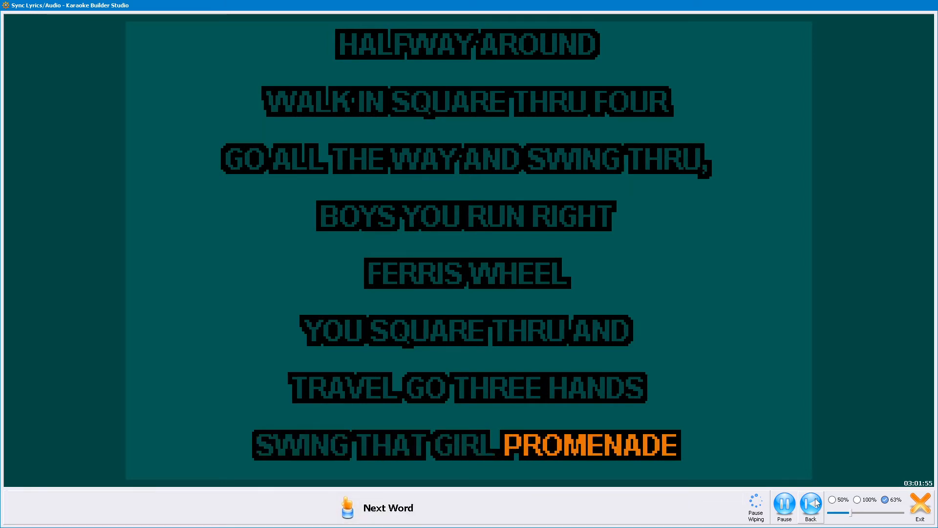
key(space)
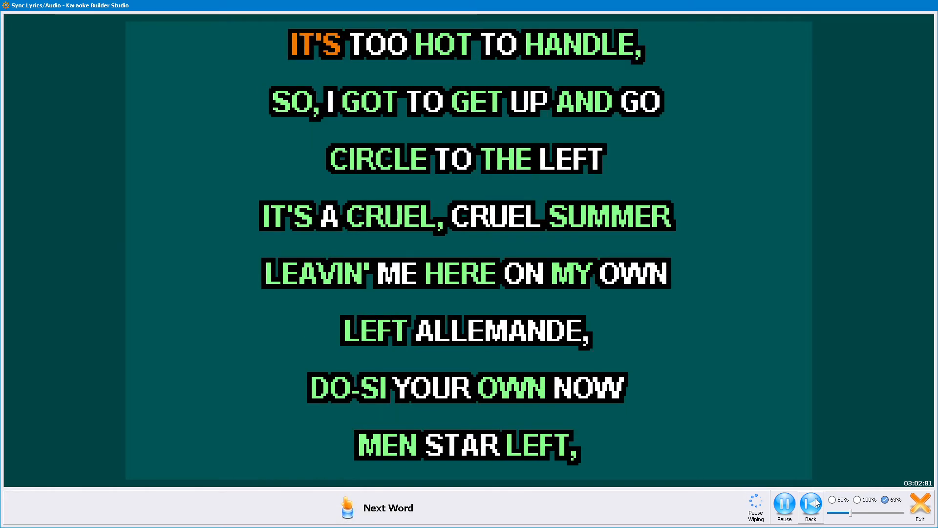
Step: Sync the new page's first line, "IT'S TOO HOT TO HANDLE,", word by word with the audio
key(space)
key(space)
key(space)
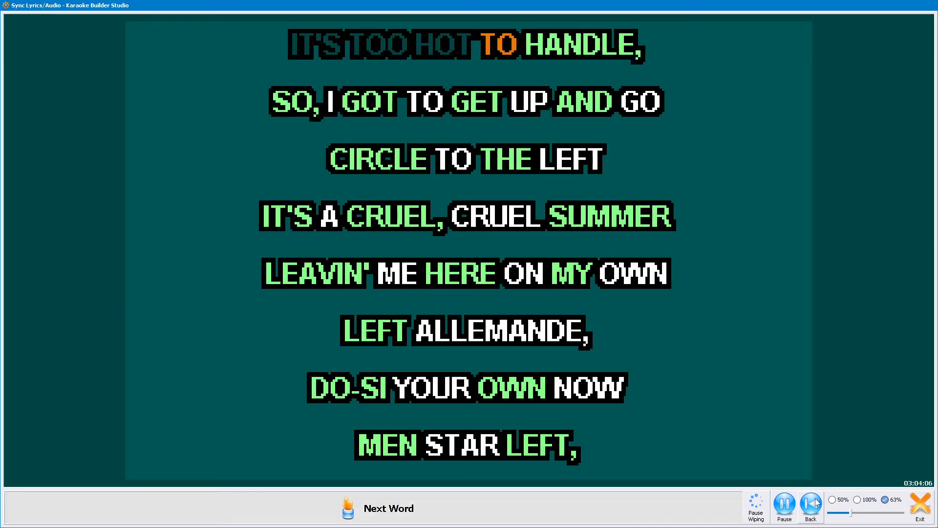
key(space)
key(space)
Step: Sync each word of the second line, "SO, I GOT TO GET UP AND GO", with the audio
key(space)
key(space)
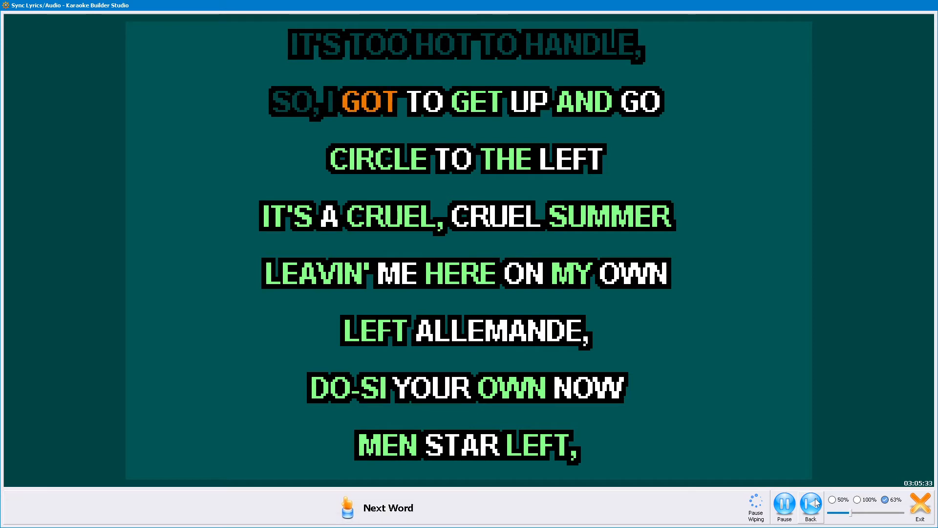
key(space)
key(space)
key(space)
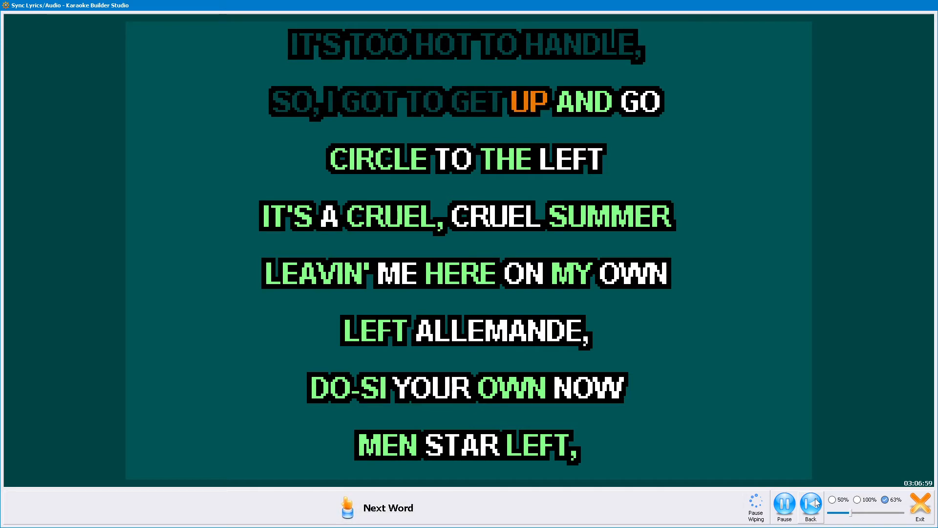
key(space)
key(space)
key(space)
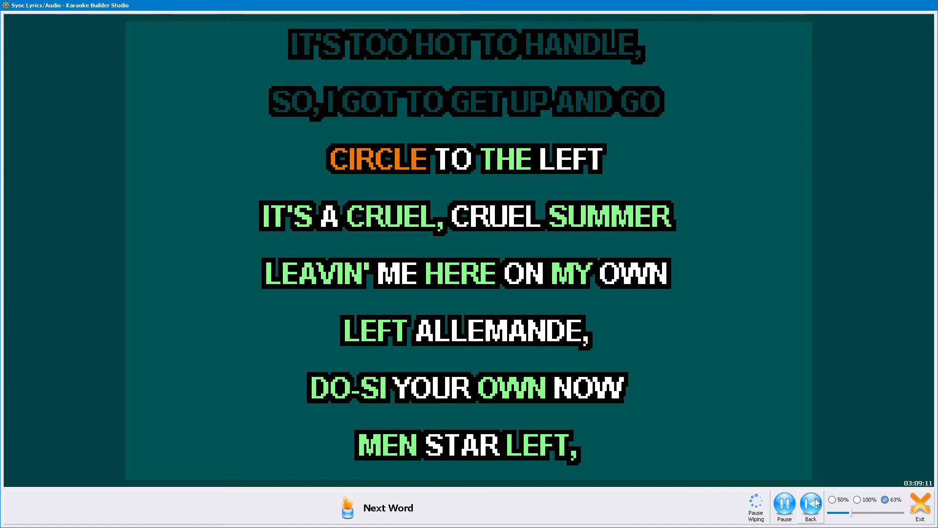
Step: Sync each word of the line "CIRCLE TO THE LEFT" with the audio
key(space)
key(space)
key(space)
key(space)
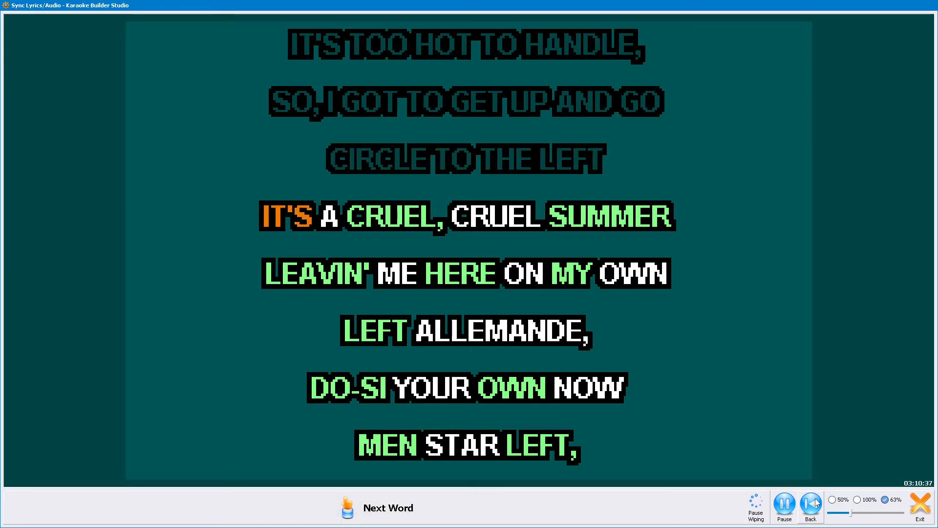
Step: Sync the line "IT'S A CRUEL, CRUEL SUMMER" word by word with the audio
key(space)
key(space)
key(space)
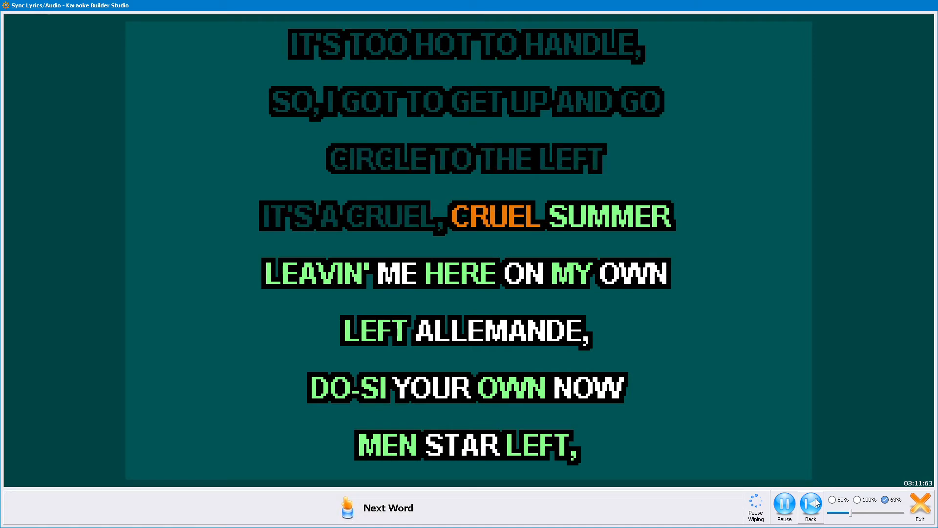
key(space)
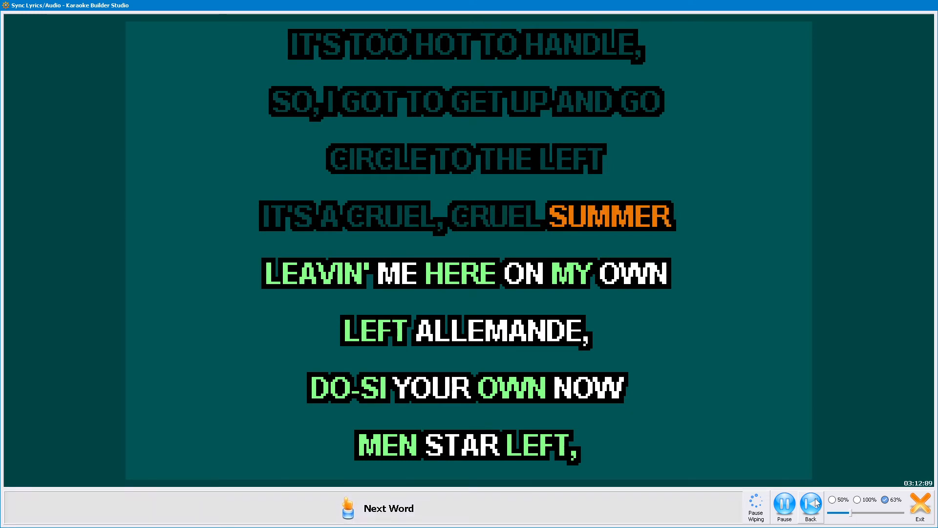
key(space)
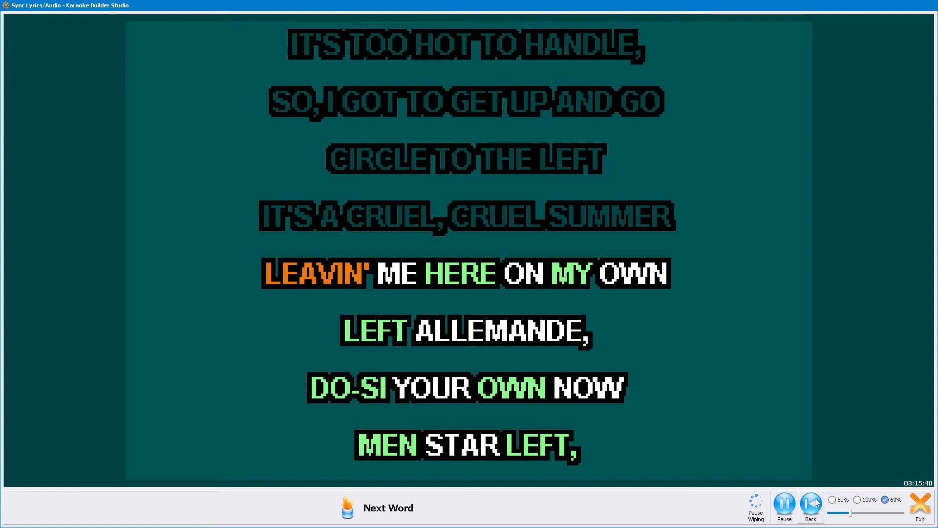
Step: Sync each word of the line "LEAVIN' ME HERE ON MY OWN" with the audio
key(space)
key(space)
key(space)
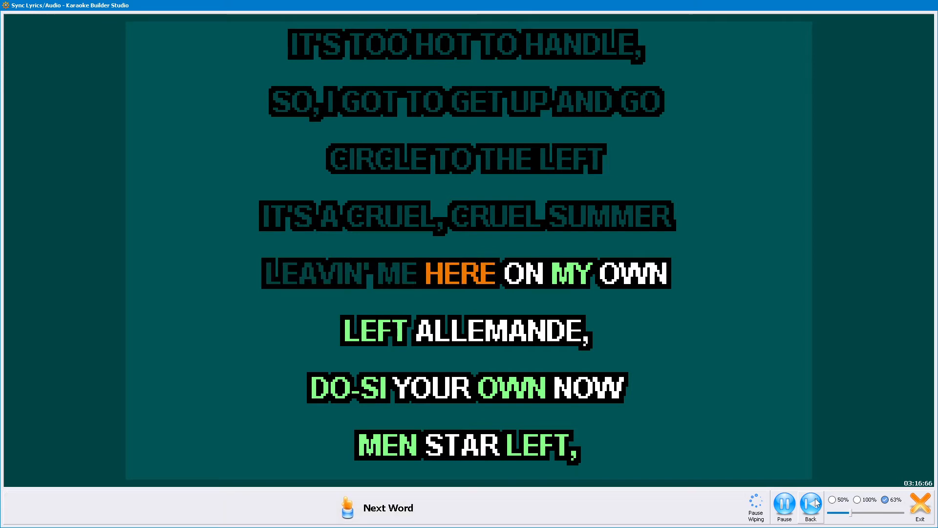
key(space)
key(space)
key(space)
Step: Sync the lines "LEFT ALLEMANDE," and "DO-SI YOUR OWN NOW" word by word with the audio
key(space)
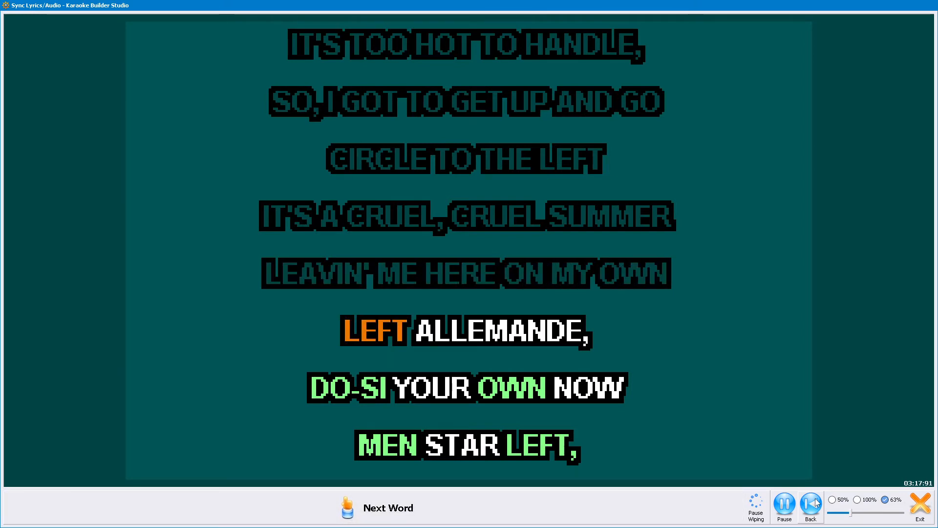
key(space)
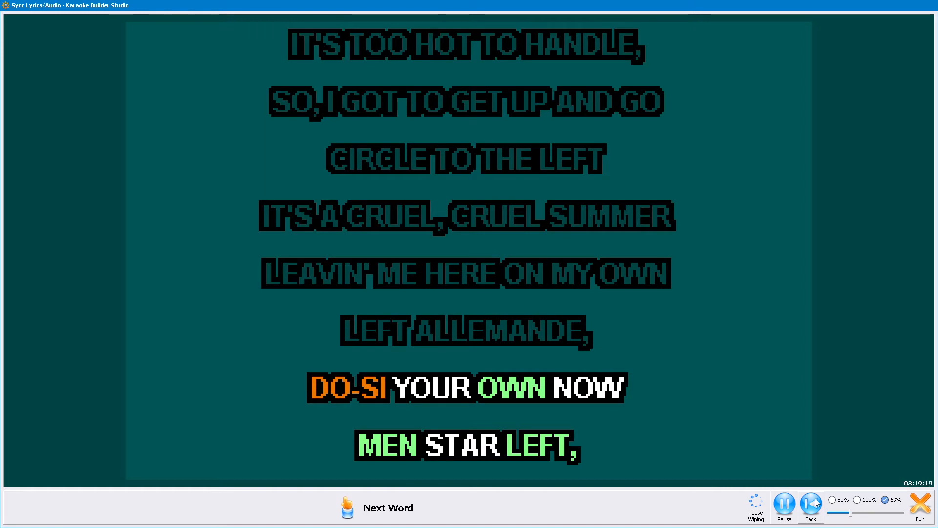
key(space)
key(space)
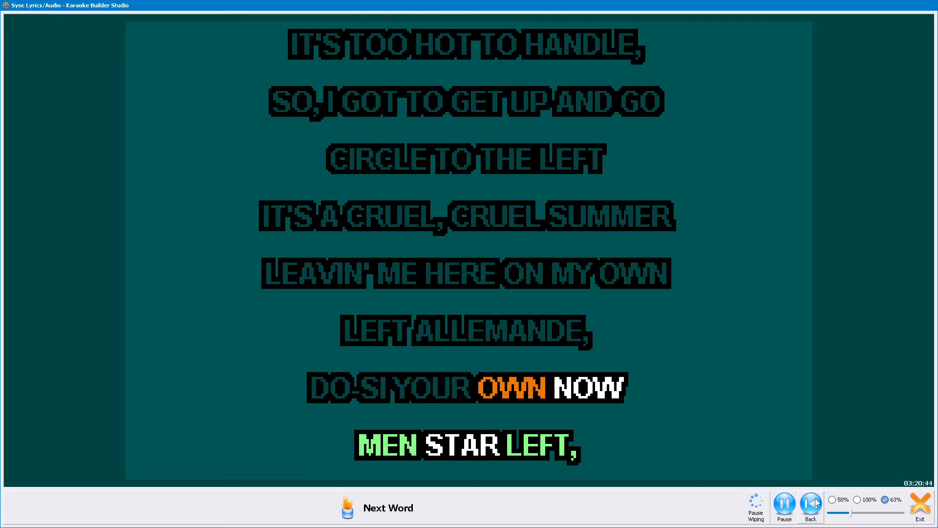
key(space)
key(space)
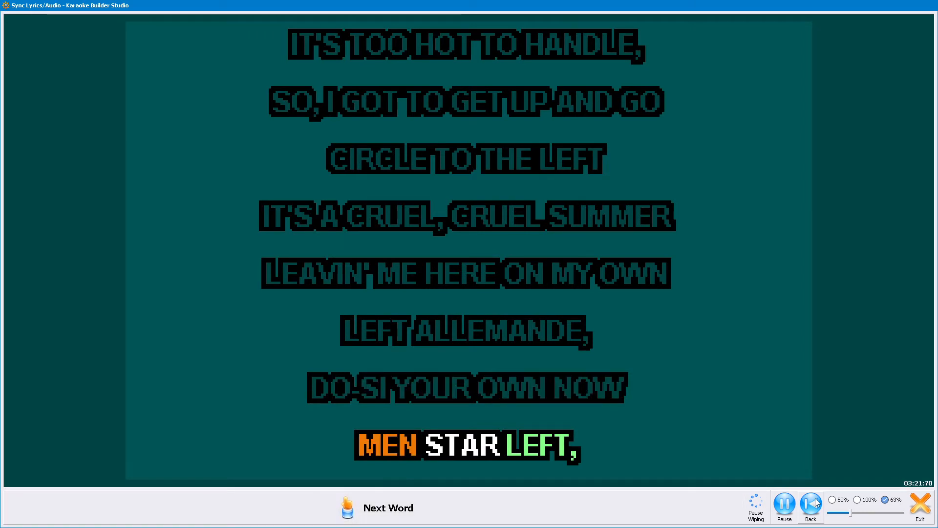
Step: Sync the lines "MEN STAR LEFT," and "ONE TIME 'ROUND THAT RING" word by word with the audio
key(space)
key(space)
key(space)
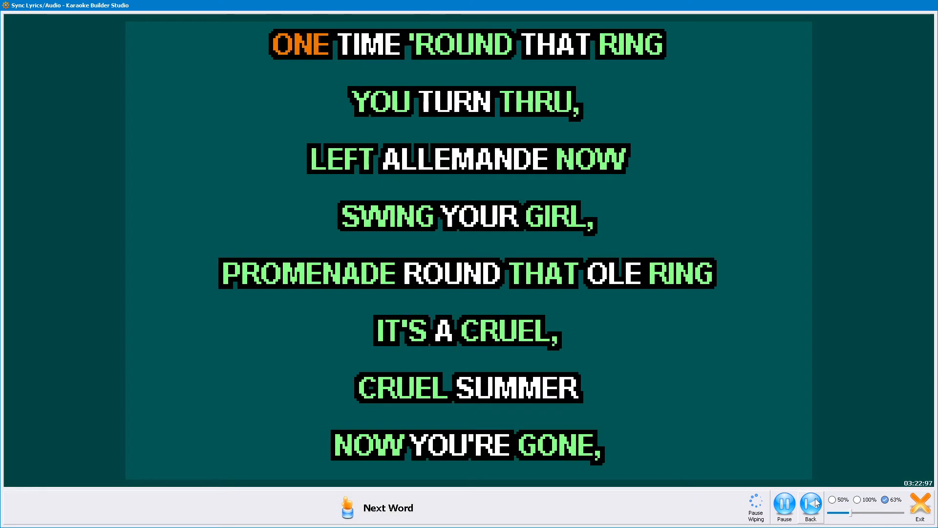
key(space)
key(space)
key(space)
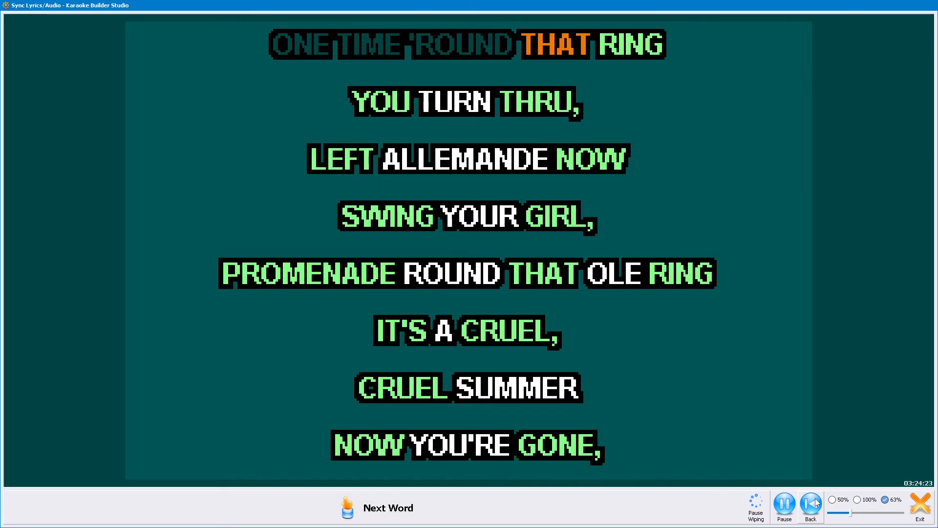
key(space)
key(space)
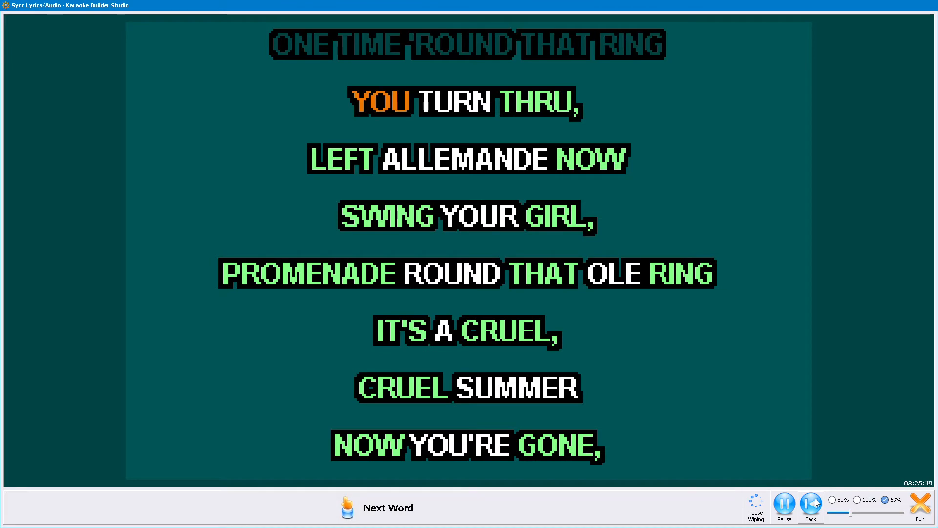
Step: Sync the lines "YOU TURN THRU," and "LEFT ALLEMANDE NOW" word by word with the audio
key(space)
key(space)
key(space)
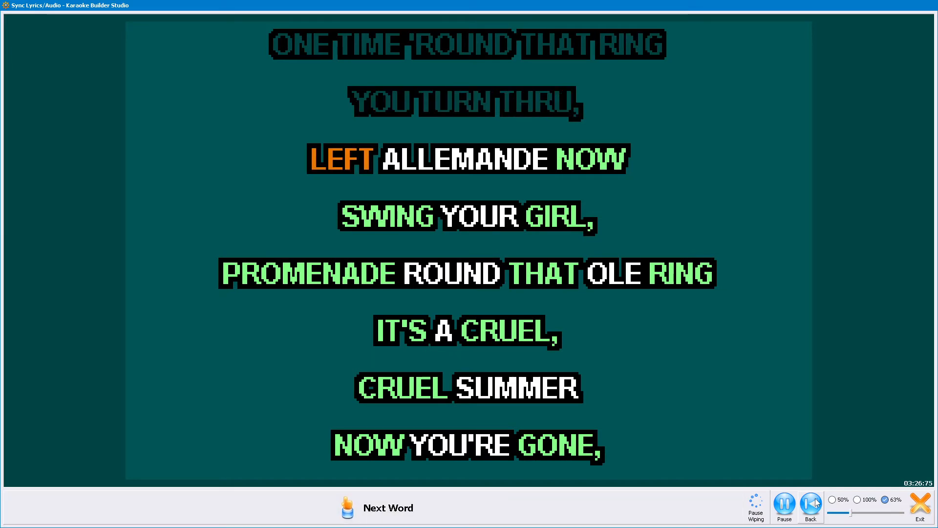
key(space)
key(space)
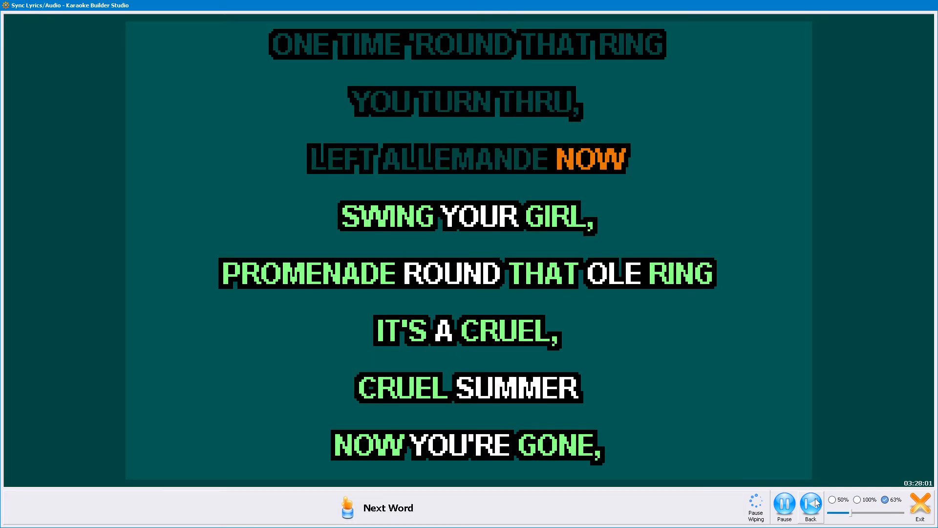
key(space)
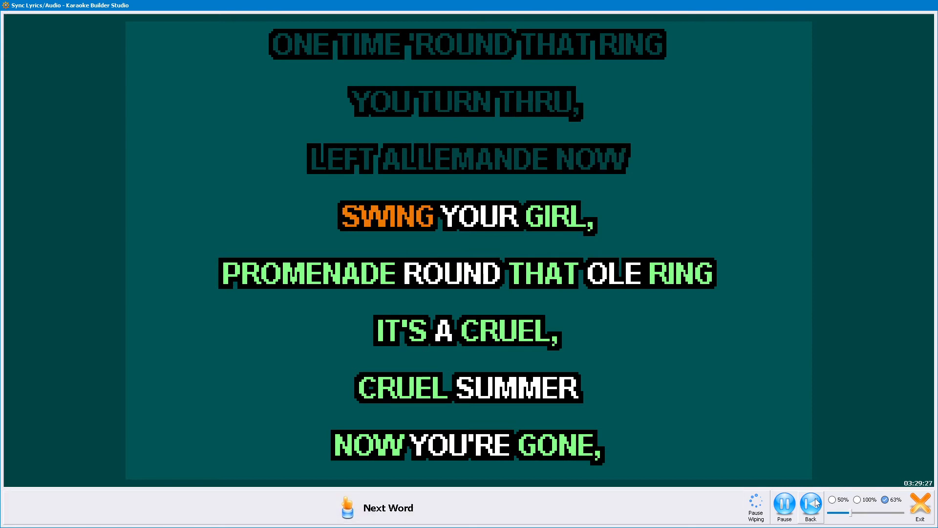
Step: Sync the lines "SWING YOUR GIRL," and "PROMENADE ROUND THAT OLE RING" word by word with the audio
key(space)
key(space)
key(space)
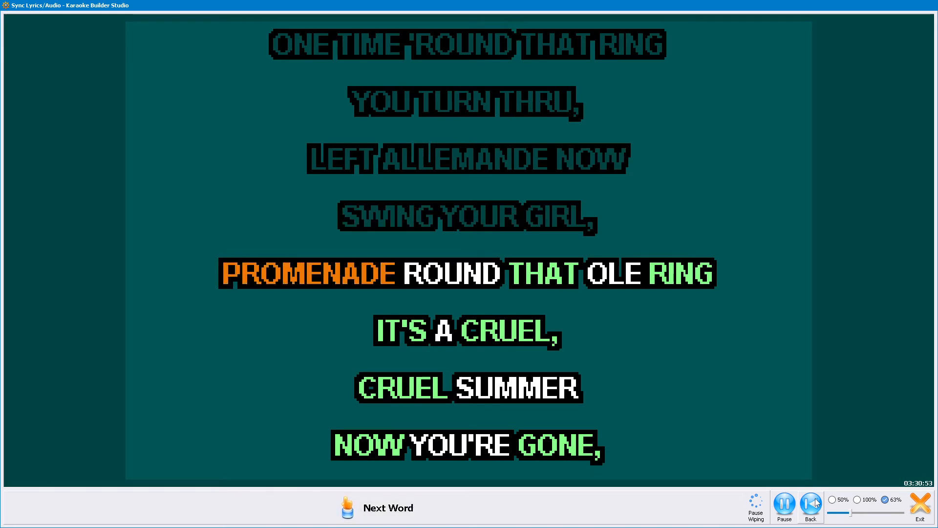
key(space)
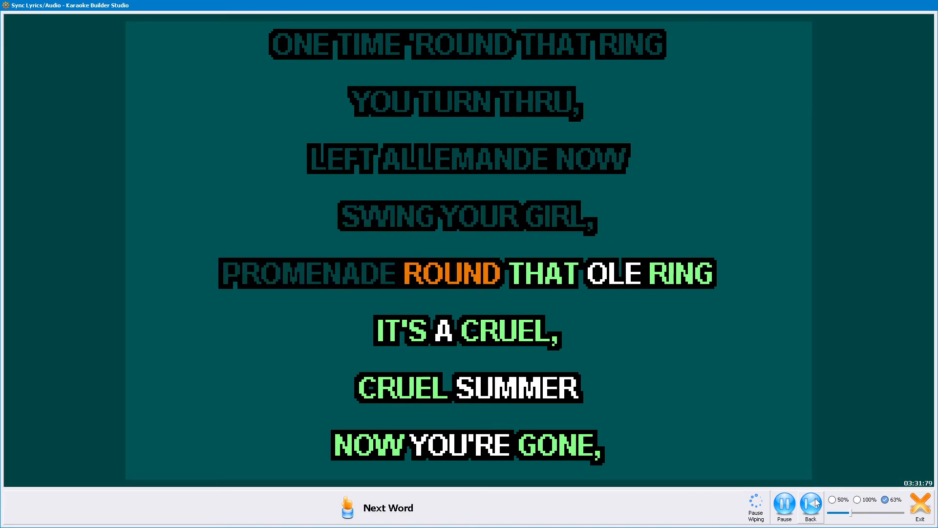
key(space)
key(space)
key(space)
key(space)
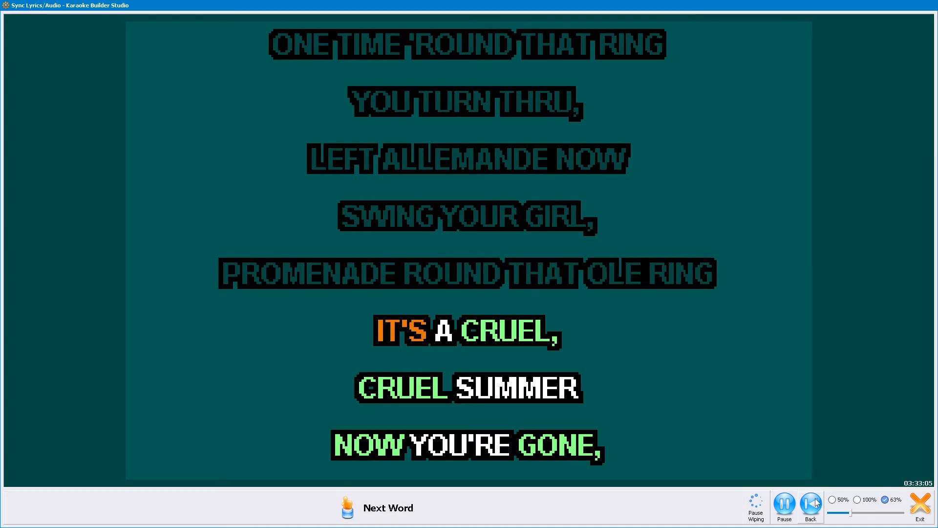
Step: Sync each word of the line "IT'S A CRUEL," with the audio
key(space)
key(space)
key(space)
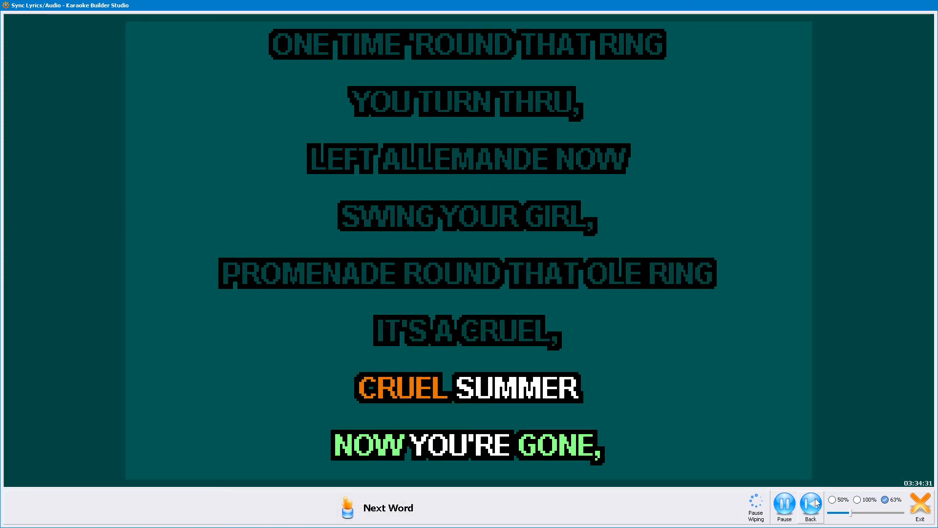
Step: Sync the lines "CRUEL SUMMER" and "NOW YOU'RE GONE," word by word with the audio
key(space)
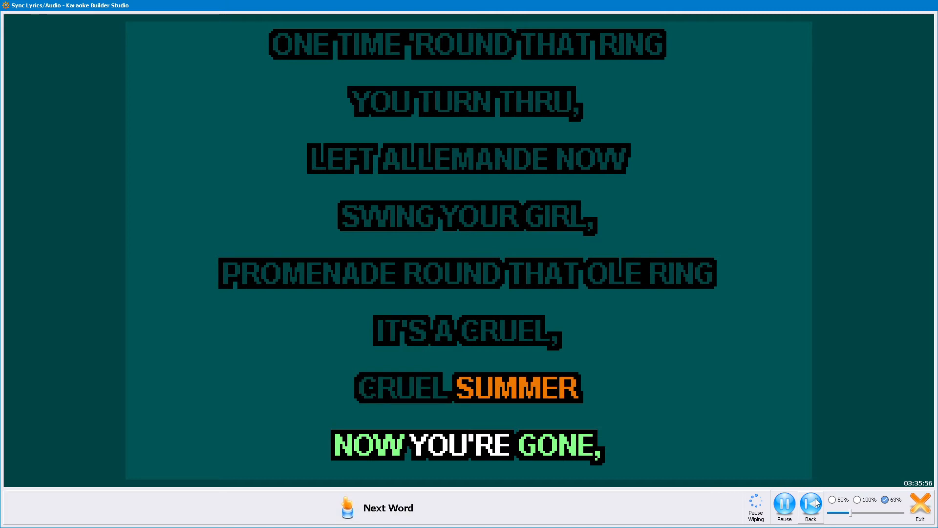
key(space)
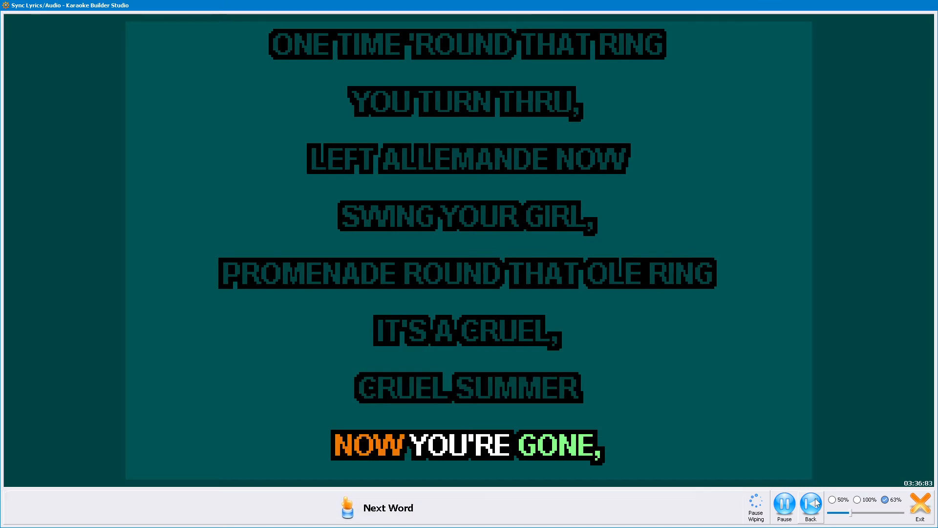
key(space)
key(space)
key(space)
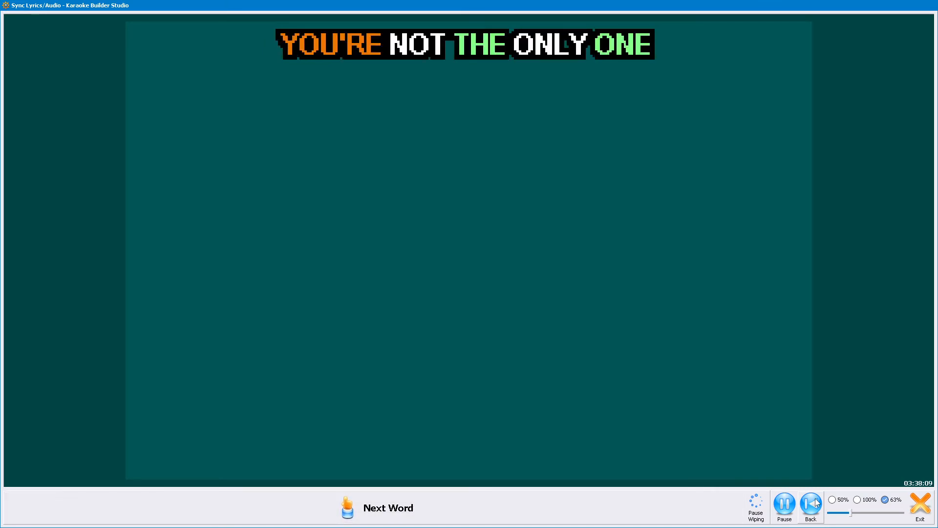
Step: Sync each word of the final line "YOU'RE NOT THE ONLY ONE" with the audio
key(space)
key(space)
key(space)
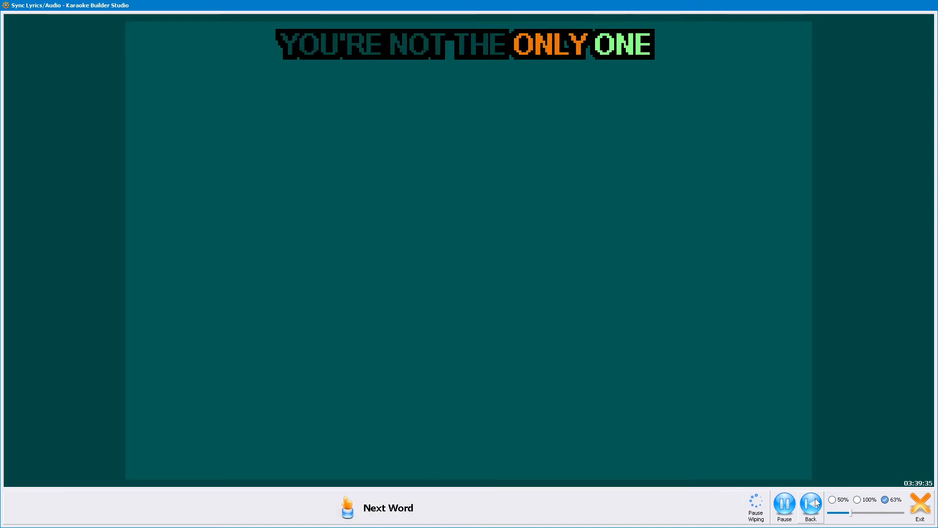
key(space)
key(space)
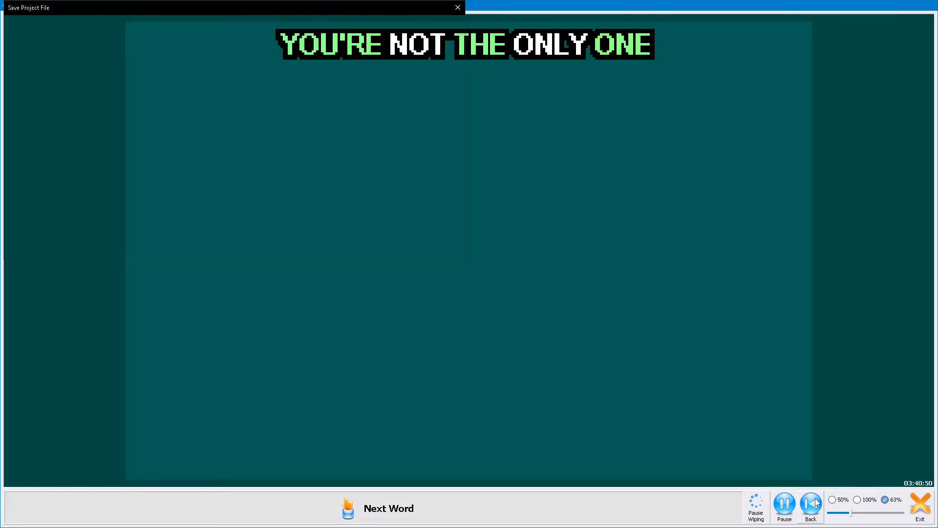
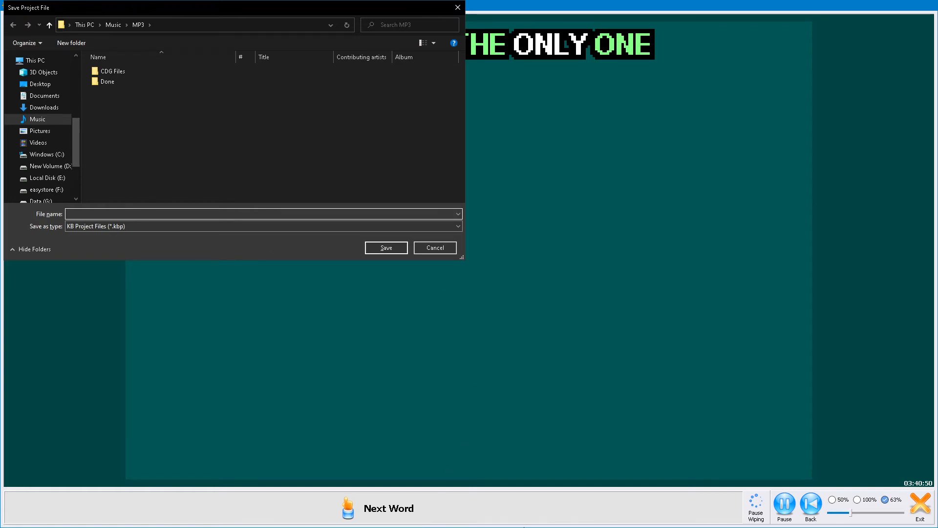
Step: Choose the Karaoke Builder Masters folder inside Music as the location for saving the project
click(112, 30)
click(123, 113)
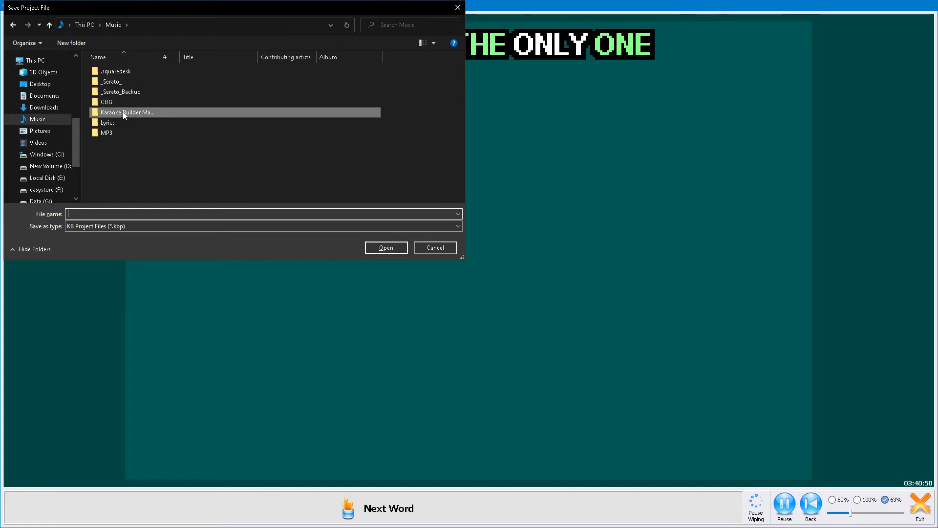
double_click(123, 112)
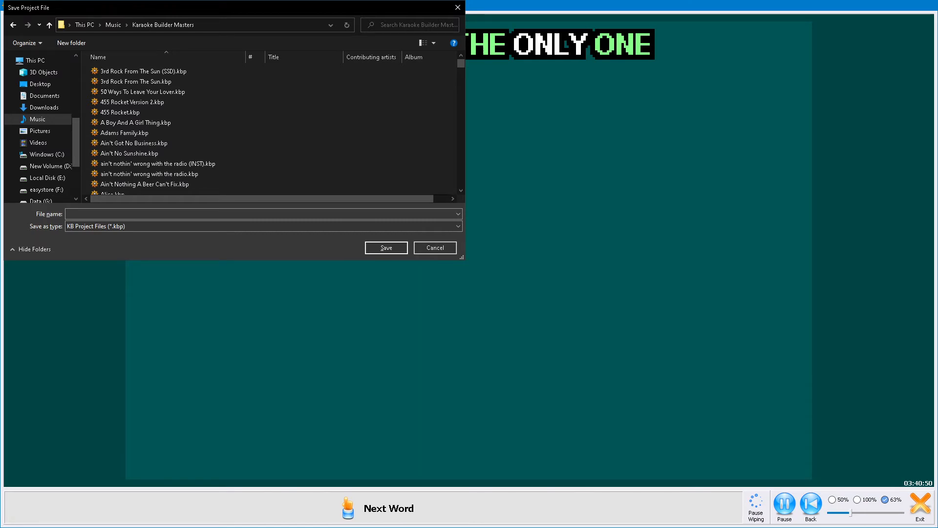
Step: Switch to File Explorer, copy "Cruel Summer" from the vocal MP3's file name, and return to the save dialog
key(alt+Tab)
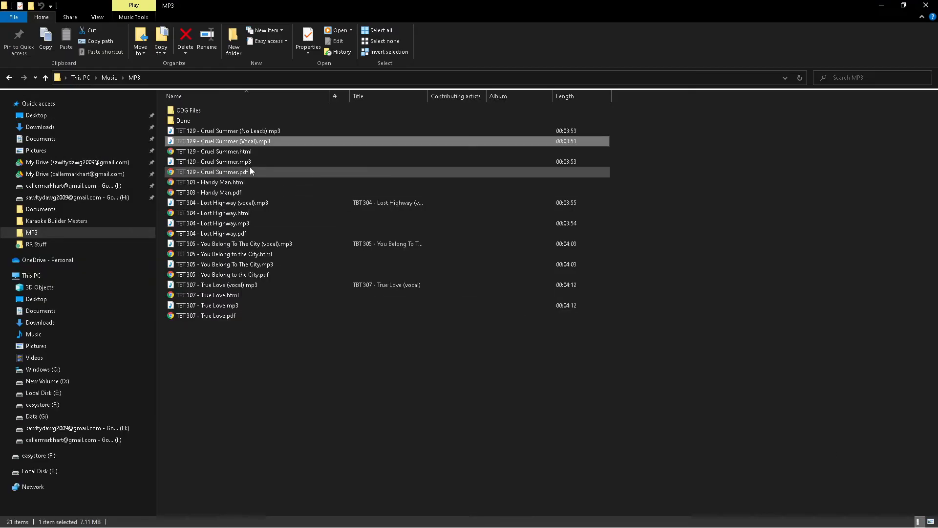
click(218, 147)
click(208, 141)
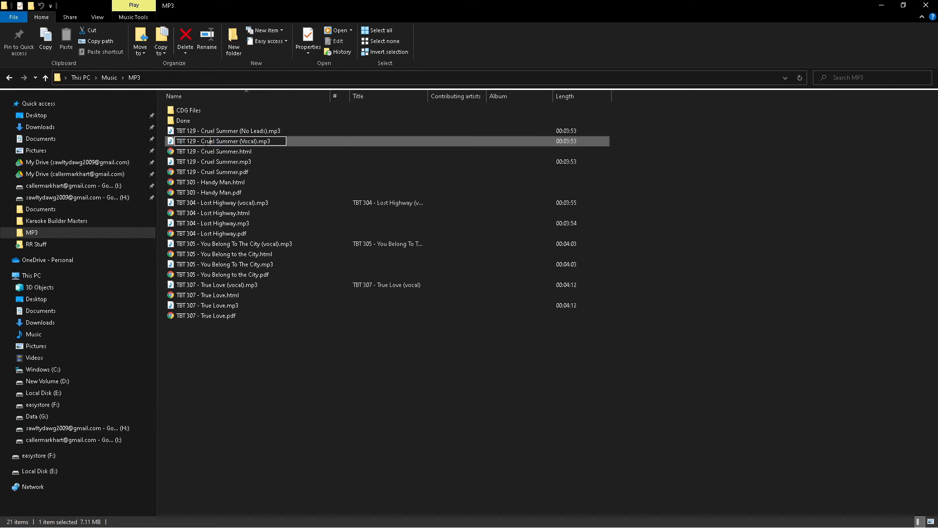
drag(202, 141, 237, 142)
right_click(232, 142)
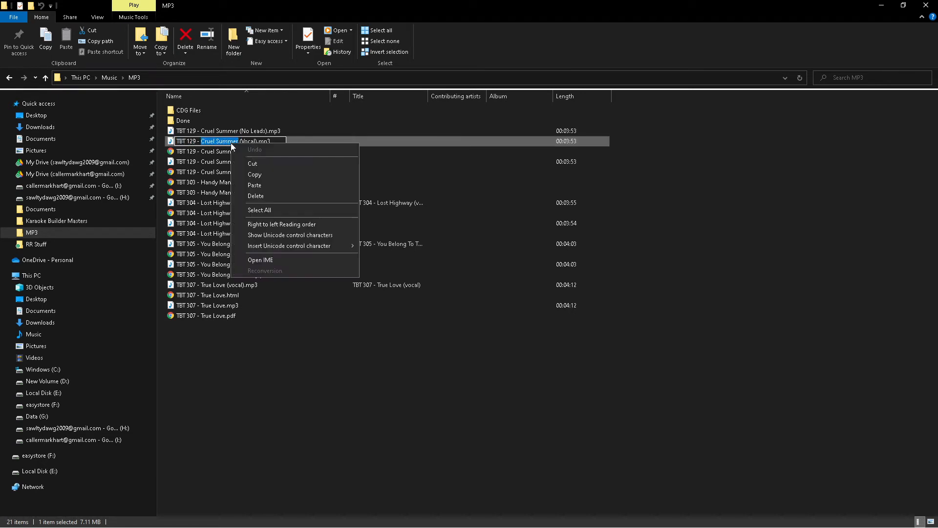
click(260, 171)
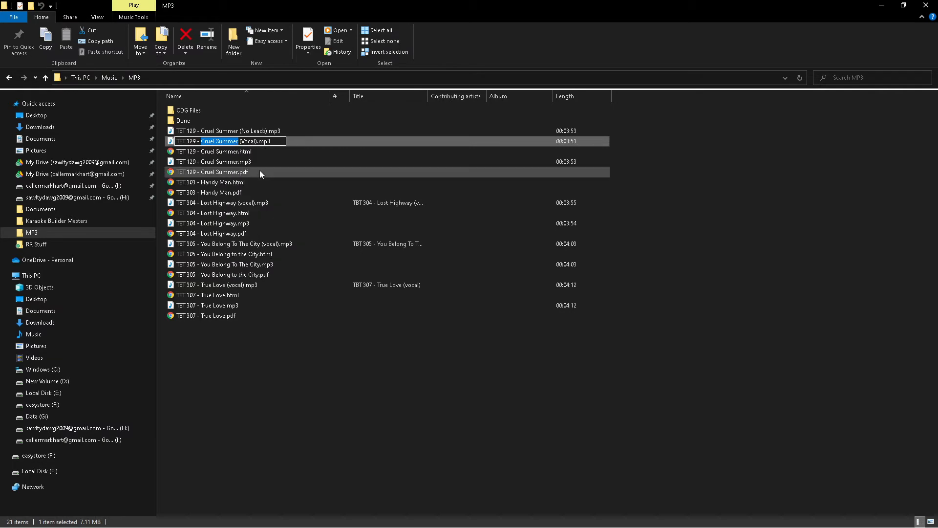
click(882, 9)
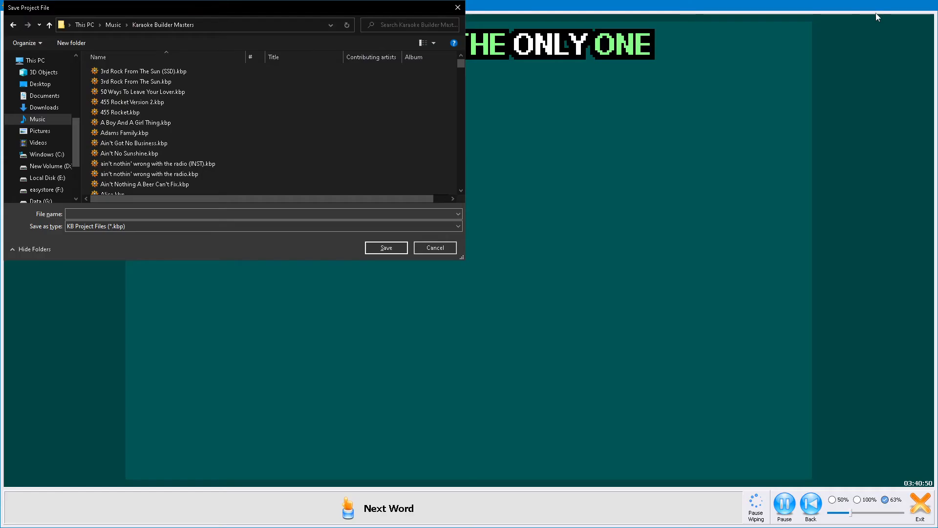
Step: Save the project under the copied name Cruel Summer
click(161, 215)
key(ctrl+v)
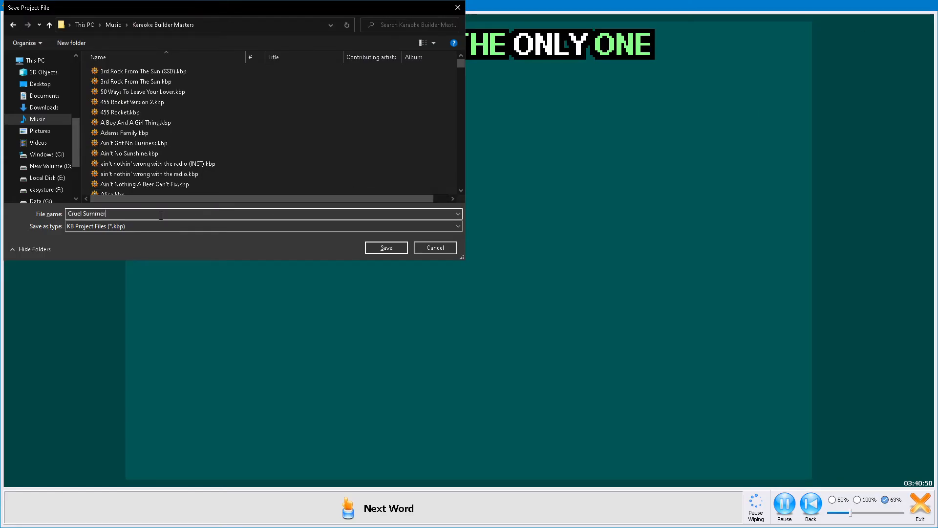
click(379, 248)
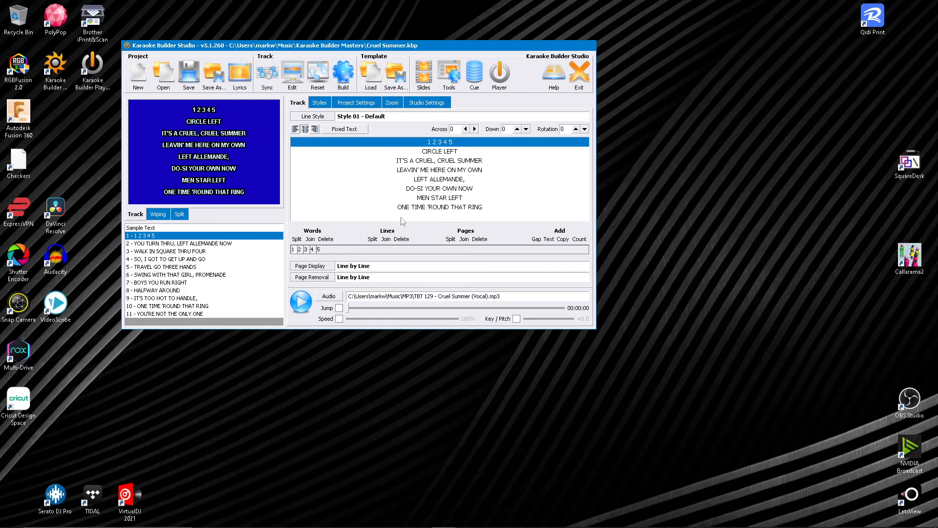
Step: Replace the count "1 2 3 4 5" in the first line of page 1 with a row of underscores
click(449, 164)
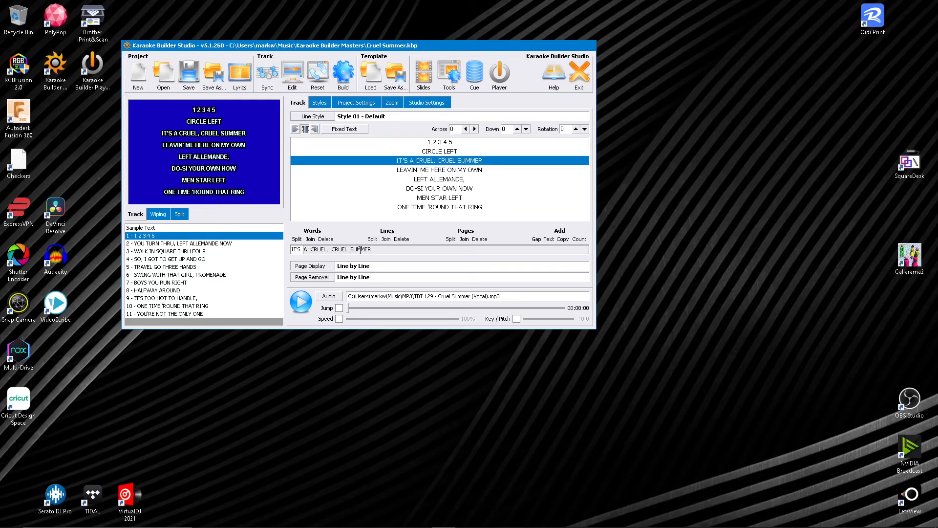
click(446, 143)
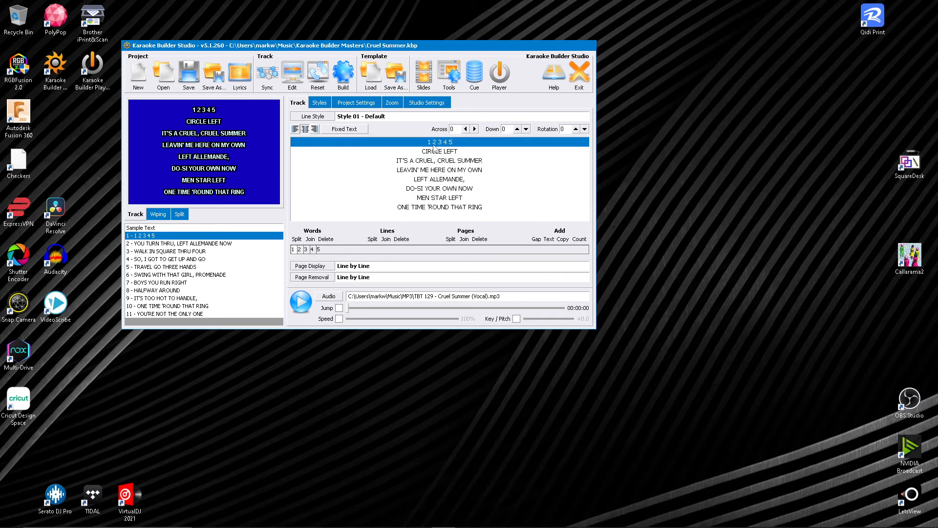
click(336, 250)
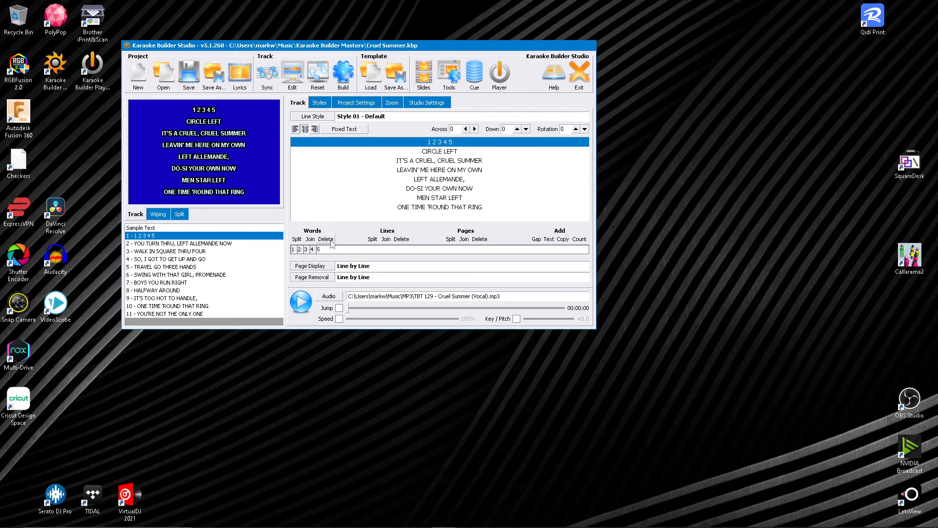
click(326, 239)
click(326, 239)
click(326, 239)
click(331, 240)
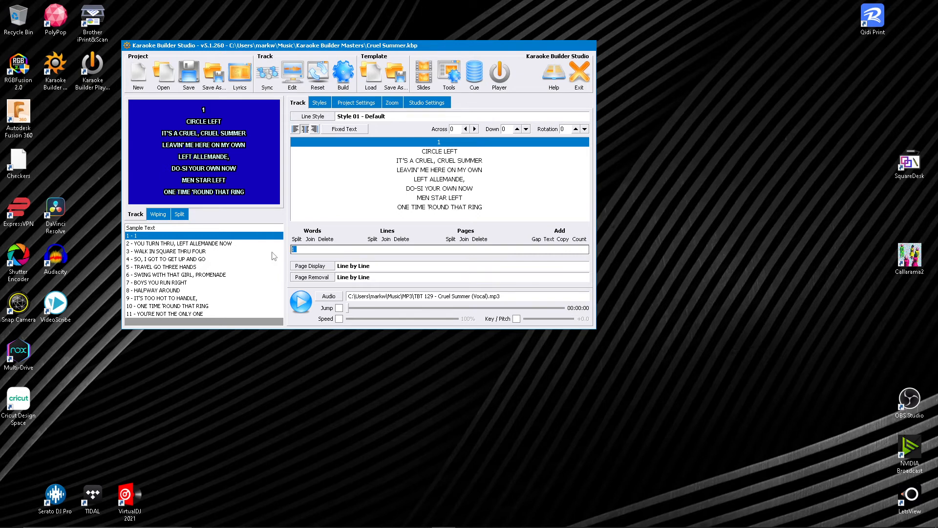
key(BackSpace)
Step: Apply the 05 - Progress Bar style to page 1's underscore line and raise it with a Down offset of -35
click(394, 120)
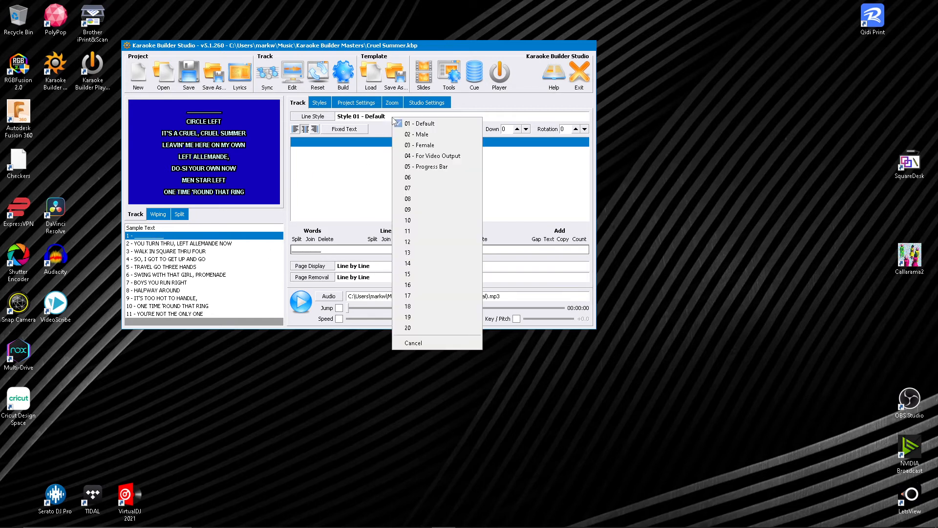
click(427, 167)
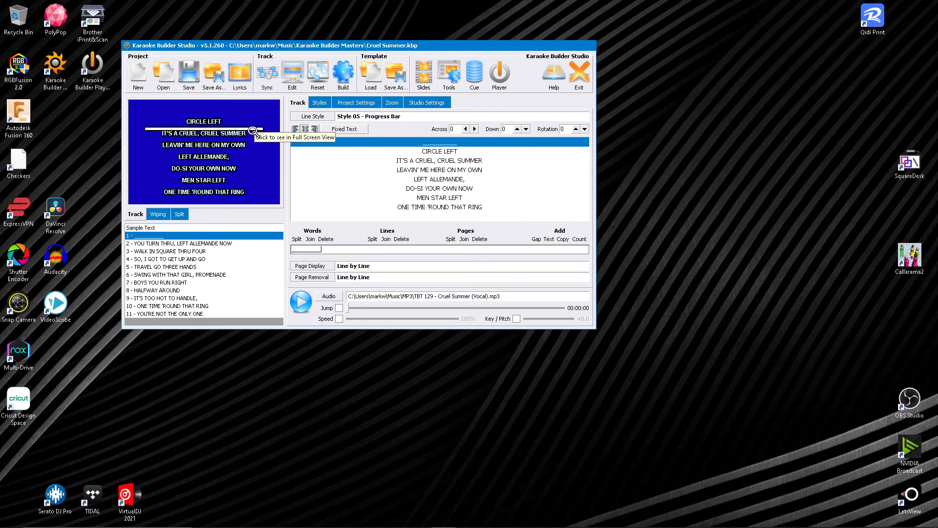
click(516, 129)
click(516, 129)
click(517, 130)
click(516, 129)
click(517, 130)
click(516, 130)
click(516, 129)
click(517, 130)
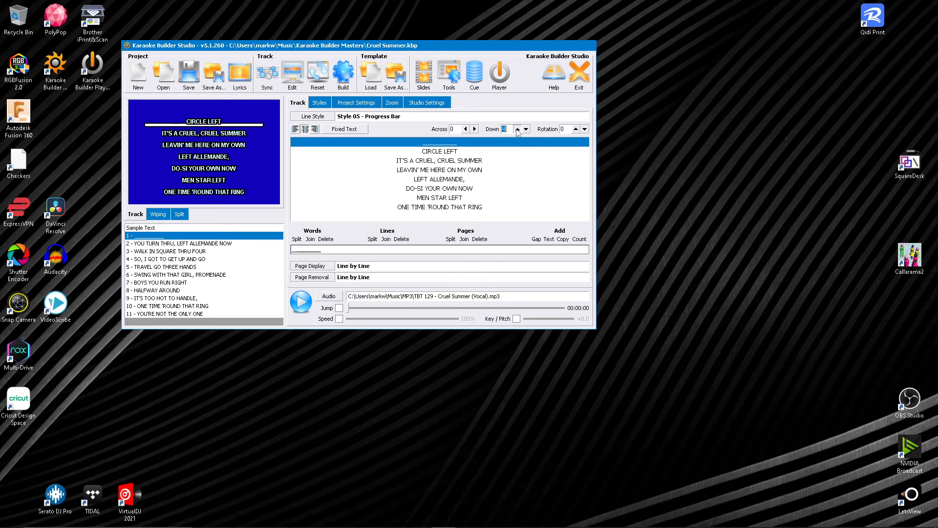
click(517, 130)
click(516, 129)
click(517, 130)
click(516, 130)
click(517, 130)
click(516, 129)
click(516, 130)
click(516, 130)
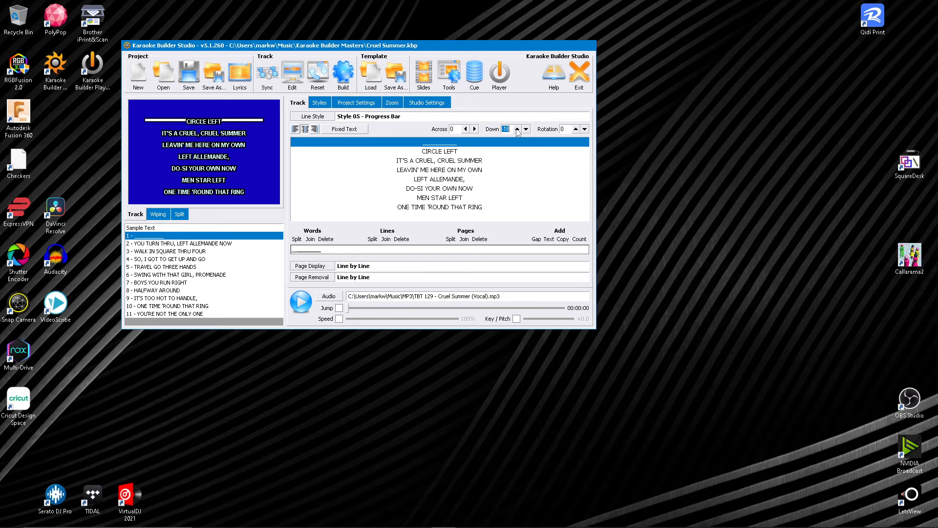
click(517, 130)
click(517, 130)
click(517, 130)
click(517, 130)
click(517, 130)
click(517, 130)
click(517, 130)
click(517, 130)
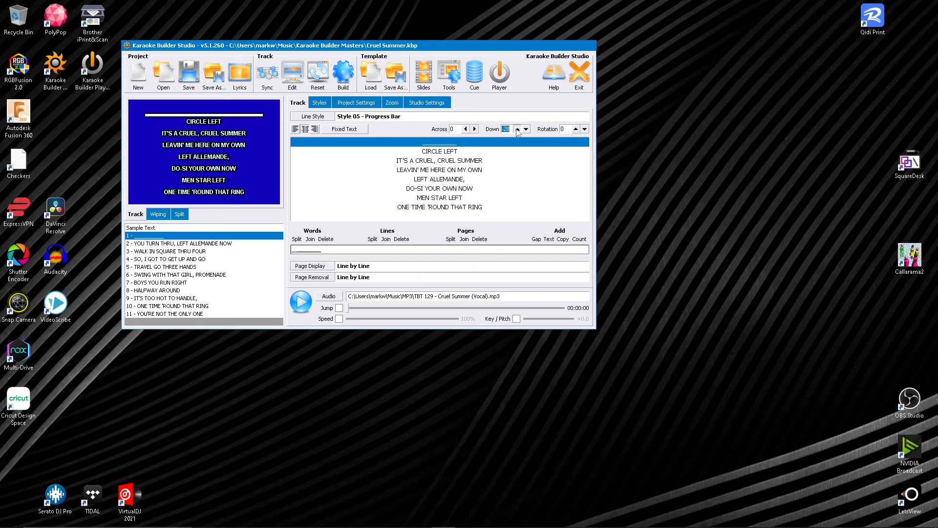
click(518, 129)
click(517, 129)
click(517, 129)
click(518, 130)
click(517, 130)
click(518, 130)
click(518, 129)
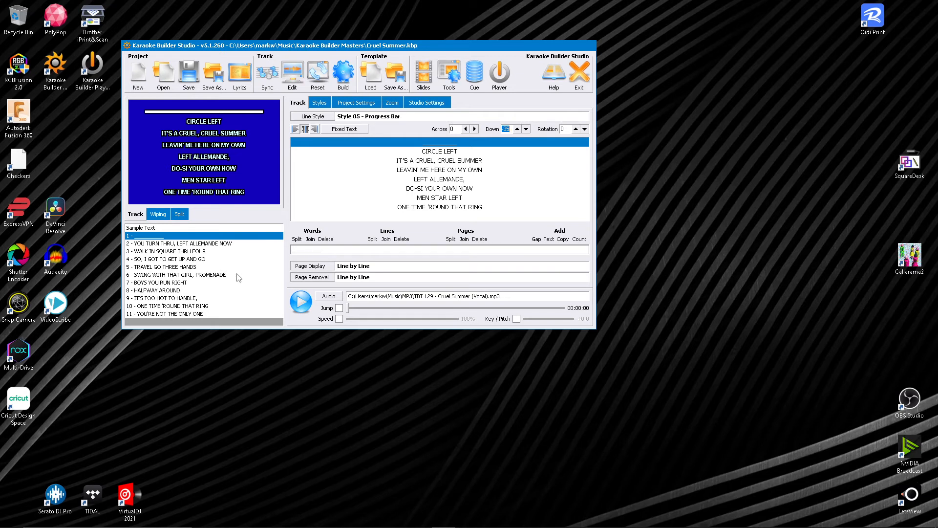
Step: On the page starting "TRAVEL GO THREE HANDS", replace the 1 to 14 count line with a row of underscores
click(186, 276)
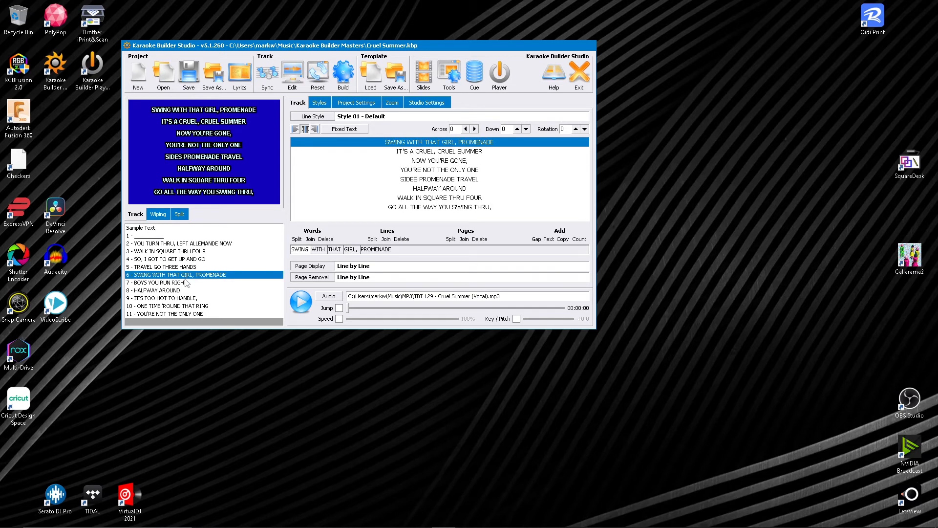
click(186, 284)
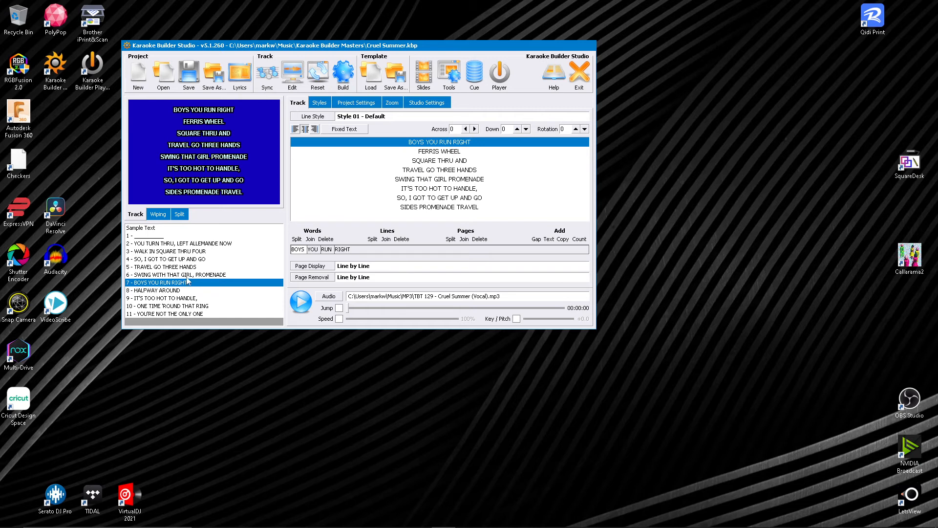
click(188, 275)
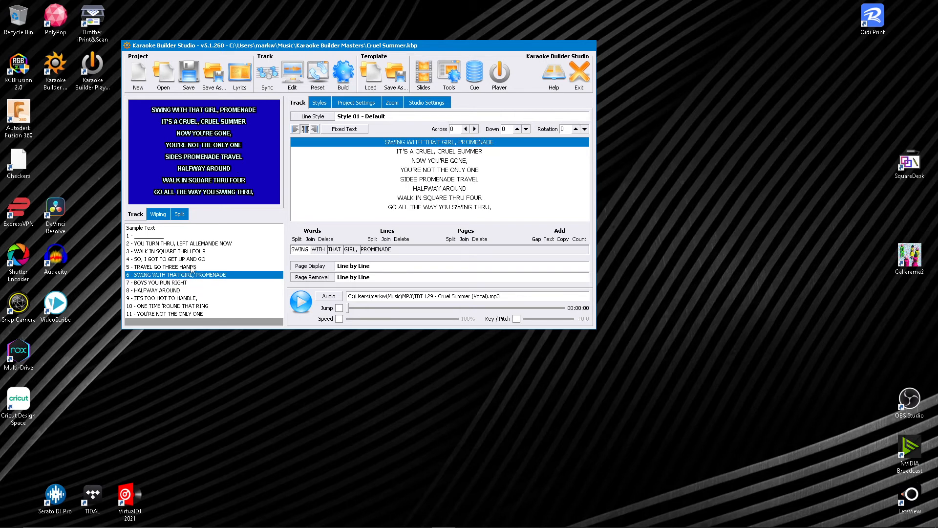
click(192, 267)
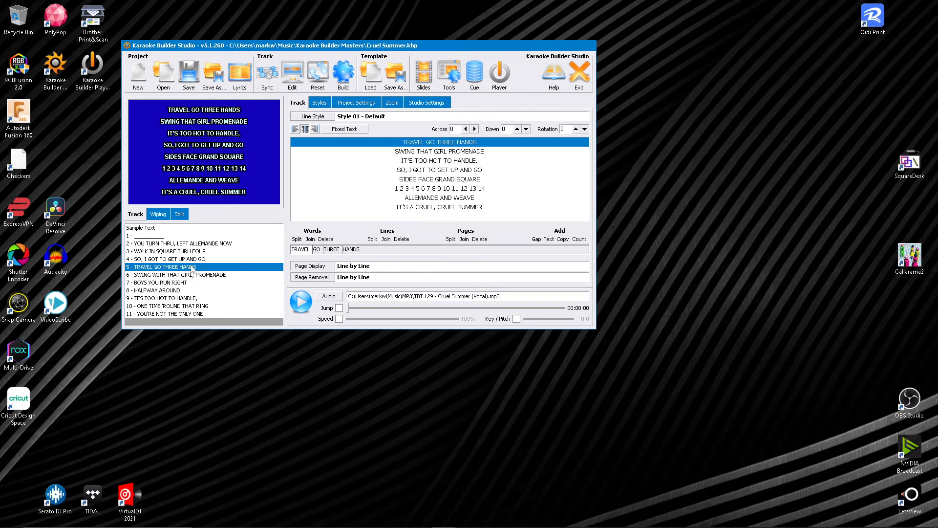
click(440, 190)
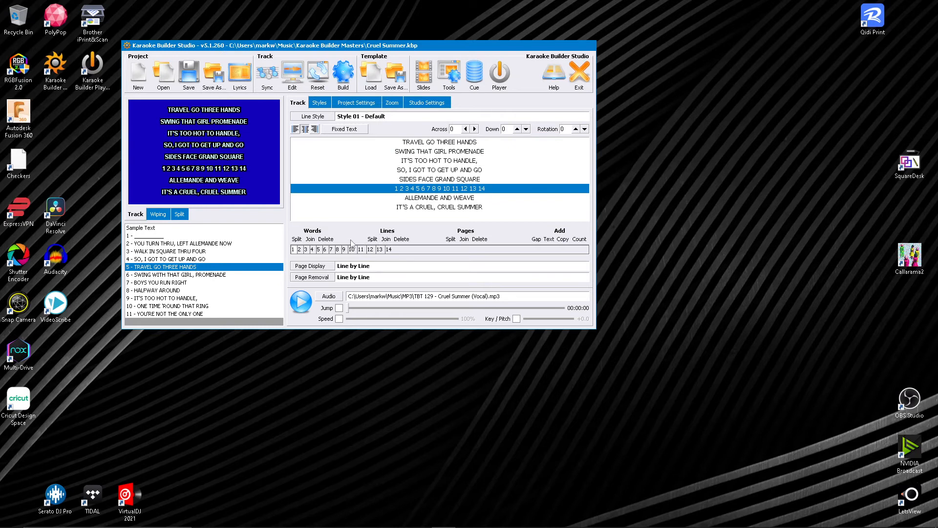
click(400, 249)
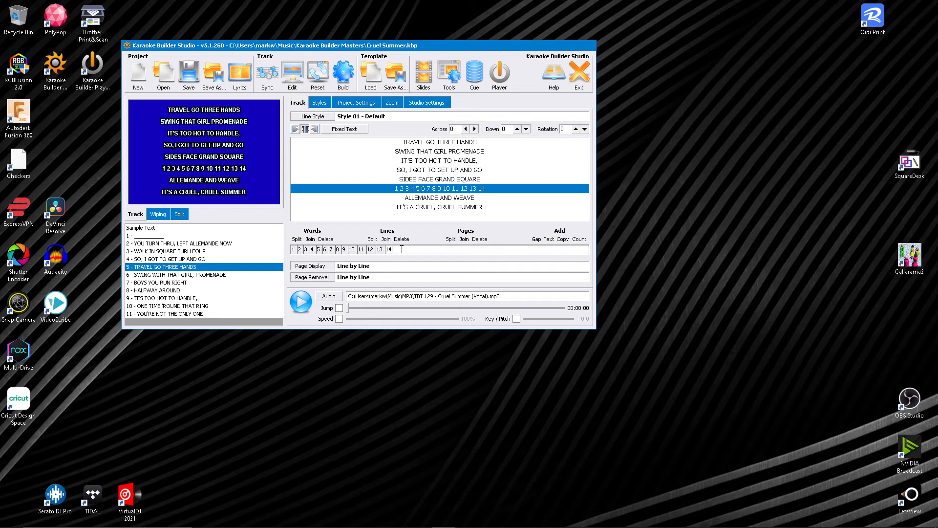
click(325, 239)
click(325, 239)
click(326, 239)
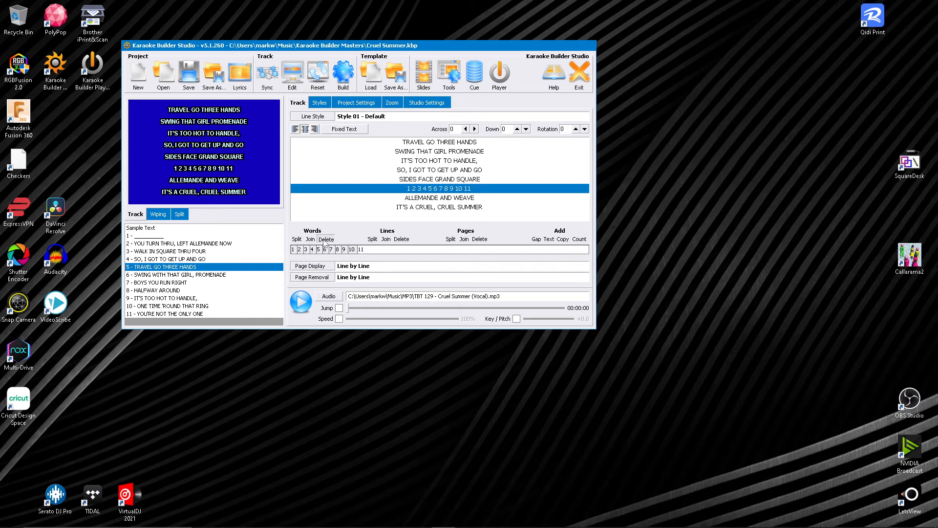
click(325, 239)
click(325, 239)
click(326, 239)
click(325, 239)
click(325, 239)
click(326, 239)
click(326, 239)
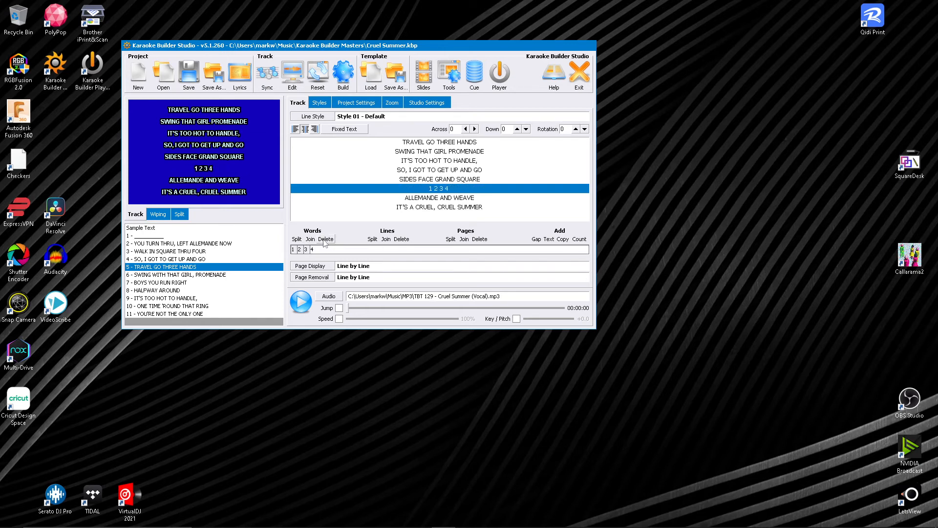
click(326, 239)
click(326, 239)
click(326, 239)
text(____________)
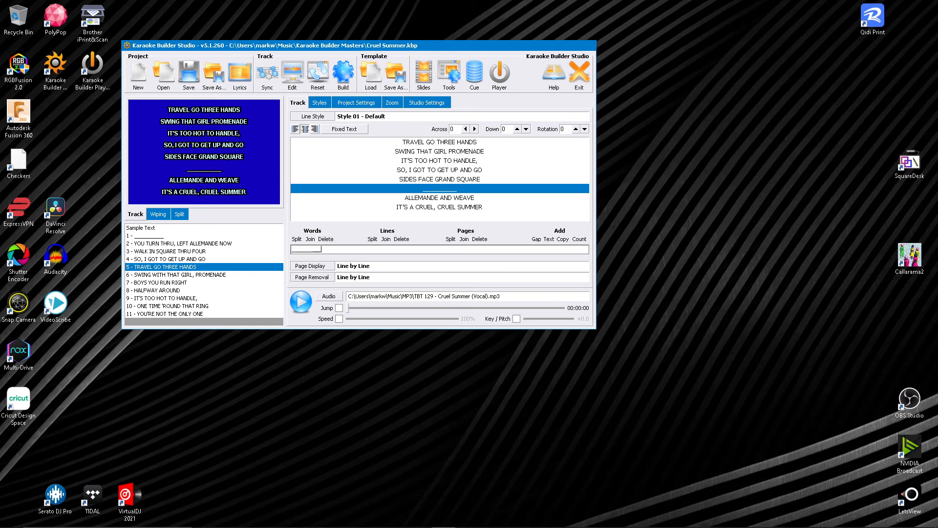
Step: Apply the 05 - Progress Bar style to the underscore line under SIDES FACE GRAND SQUARE and raise it with a Down offset of -37
click(389, 118)
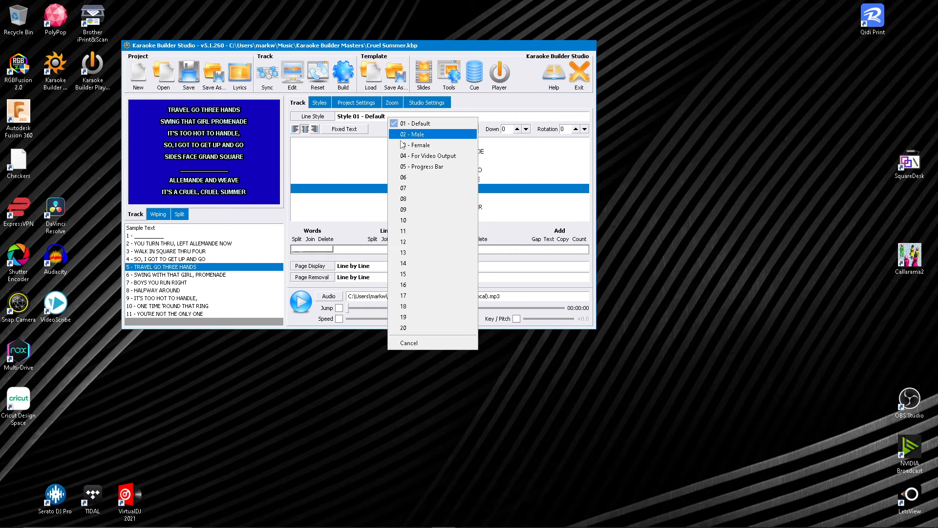
click(419, 167)
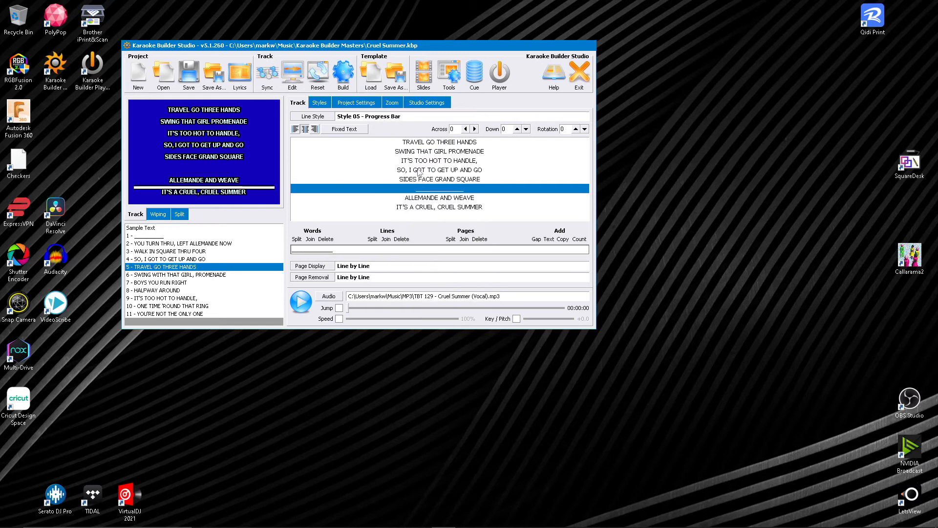
click(517, 129)
click(517, 129)
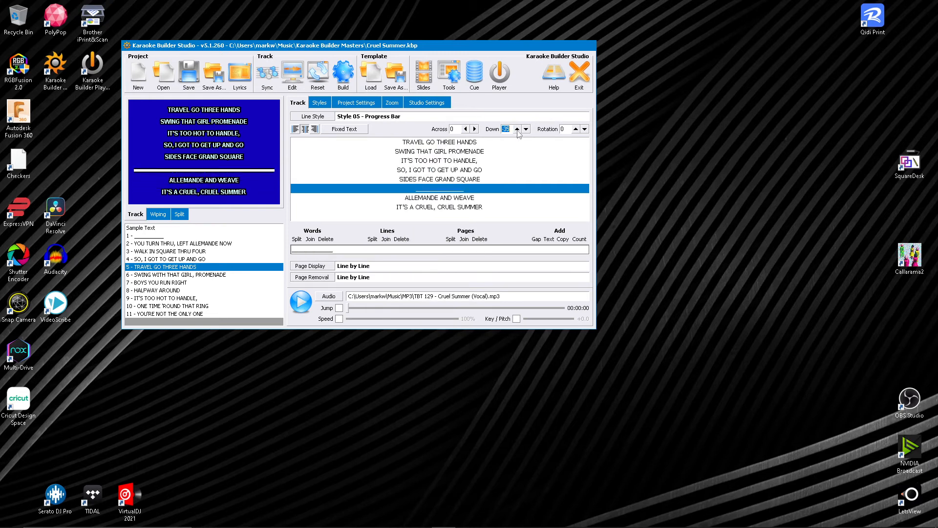
Step: Shorten the underscore row between SIDES FACE GRAND SQUARE and ALLEMANDE AND WEAVE to match the width of page 1's progress bar
click(382, 251)
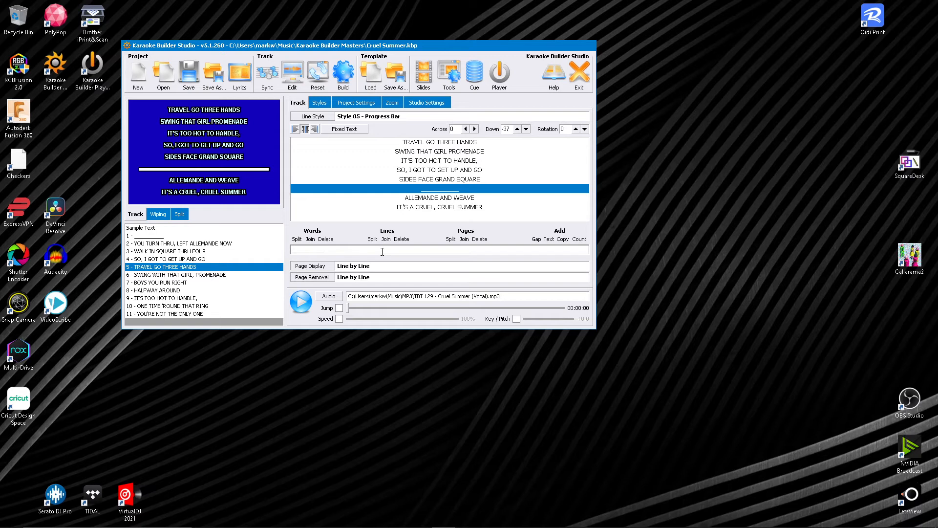
key(BackSpace)
click(451, 200)
click(442, 209)
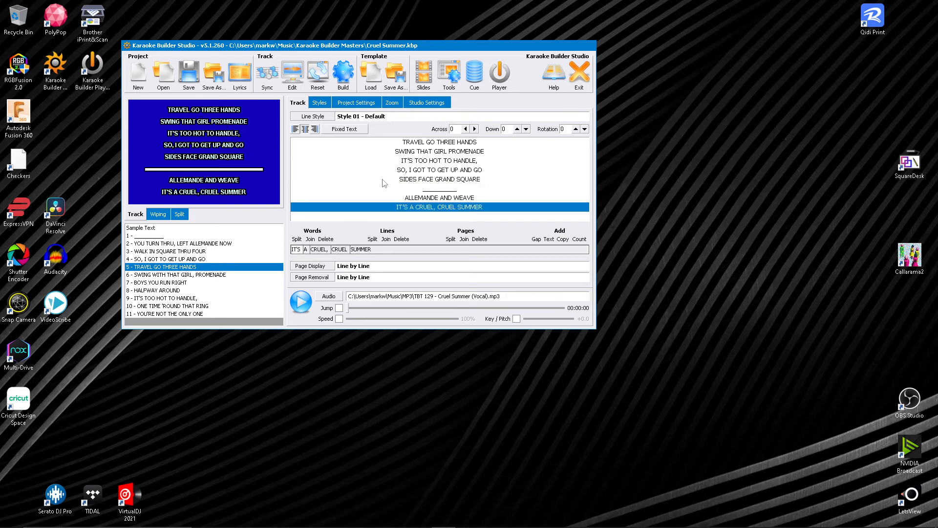
click(433, 191)
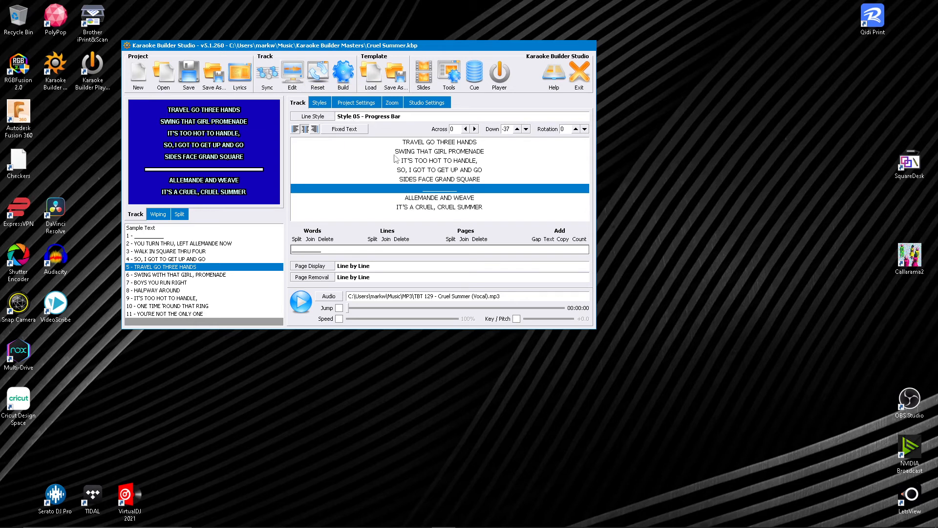
Step: Open the track editor from page 1 and review the wipe timing of its lyric lines, returning to the opening progress bar
click(171, 236)
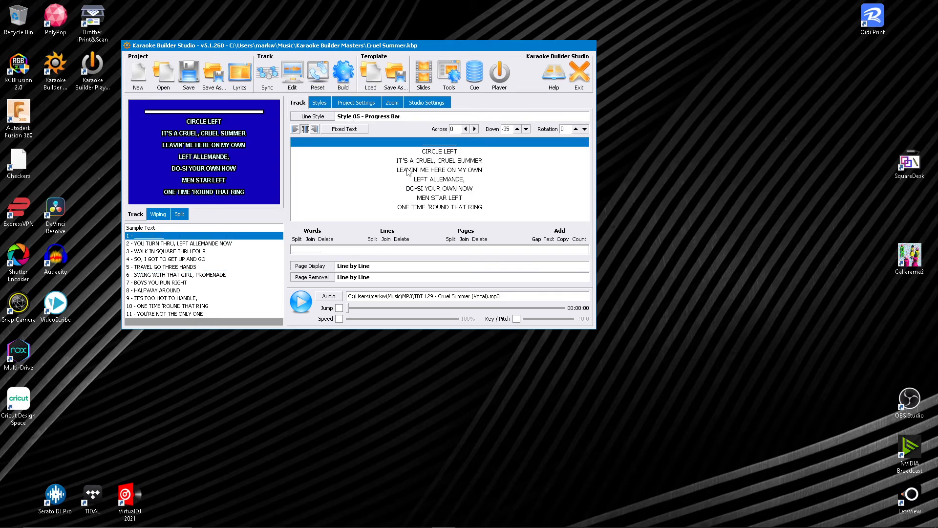
click(293, 78)
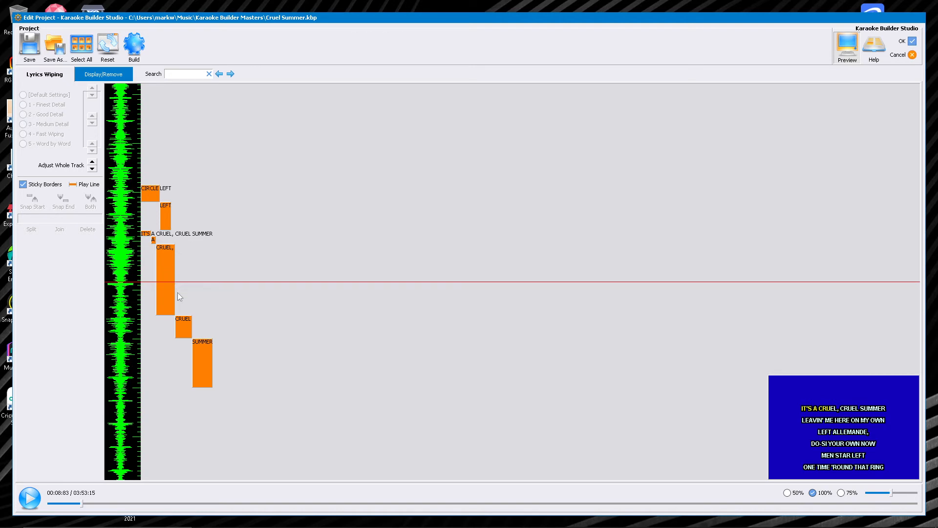
scroll(204, 320, down, 6)
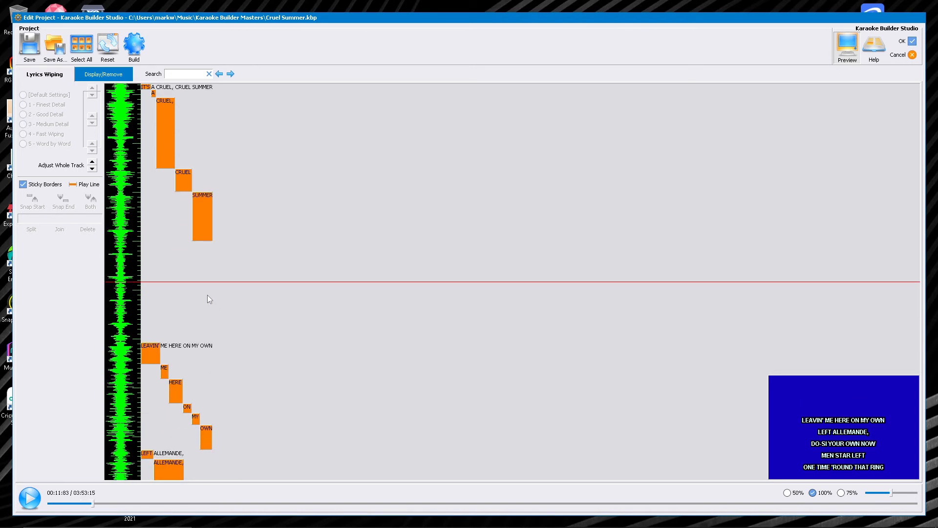
scroll(208, 295, down, 8)
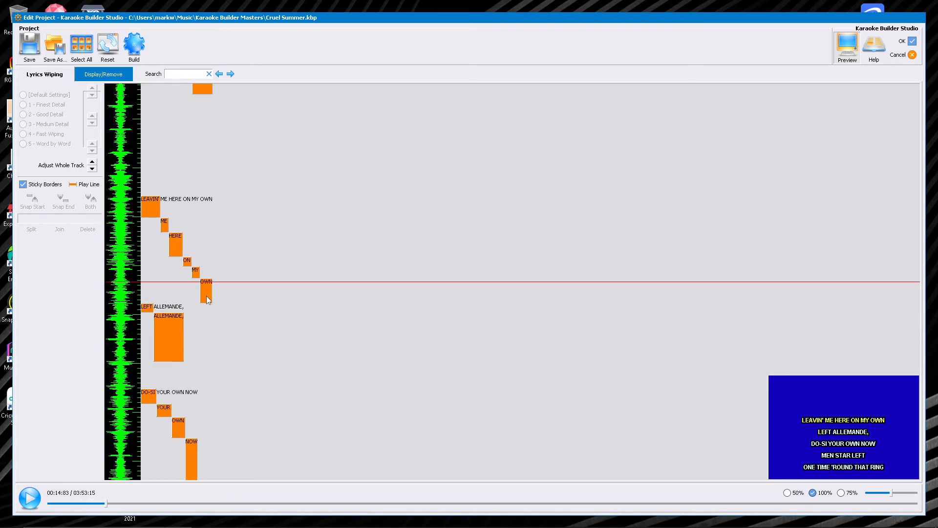
scroll(207, 295, down, 6)
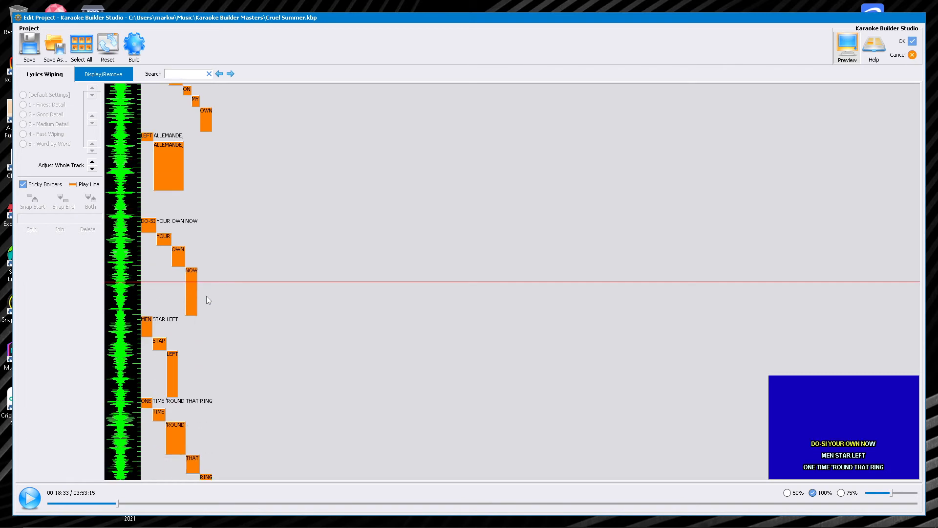
scroll(210, 296, up, 19)
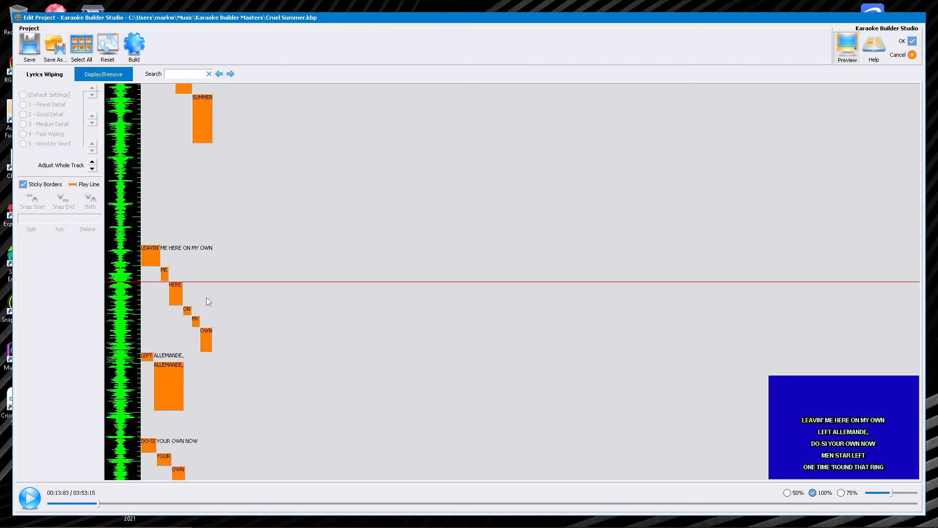
scroll(204, 301, up, 16)
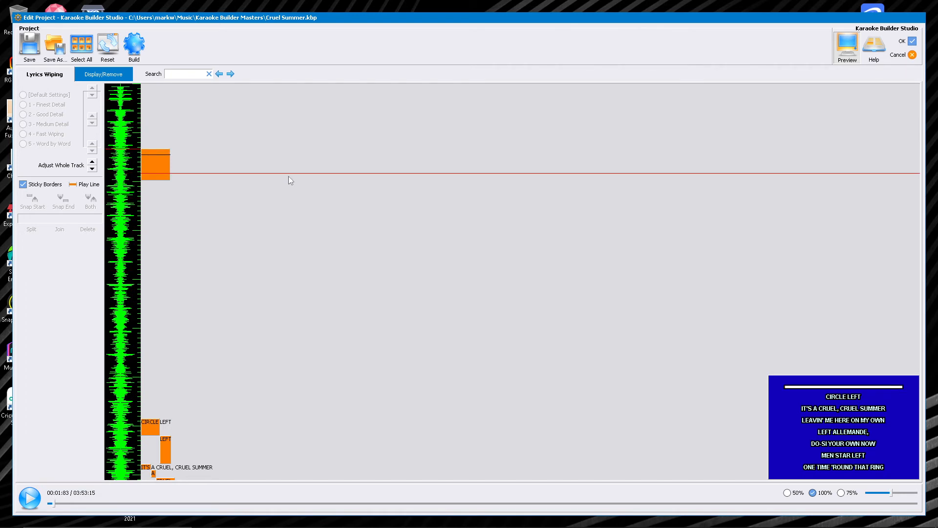
Step: Stretch page 1's progress bar wipe so it starts near the beginning of the track and ends just before CIRCLE LEFT
scroll(289, 178, down, 2)
scroll(289, 178, up, 3)
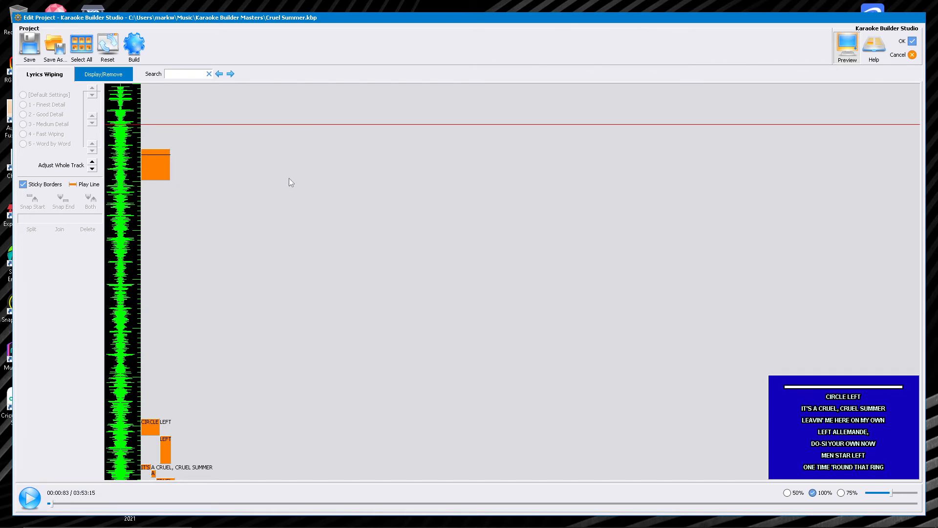
scroll(290, 179, down, 2)
scroll(291, 180, down, 1)
scroll(291, 179, up, 2)
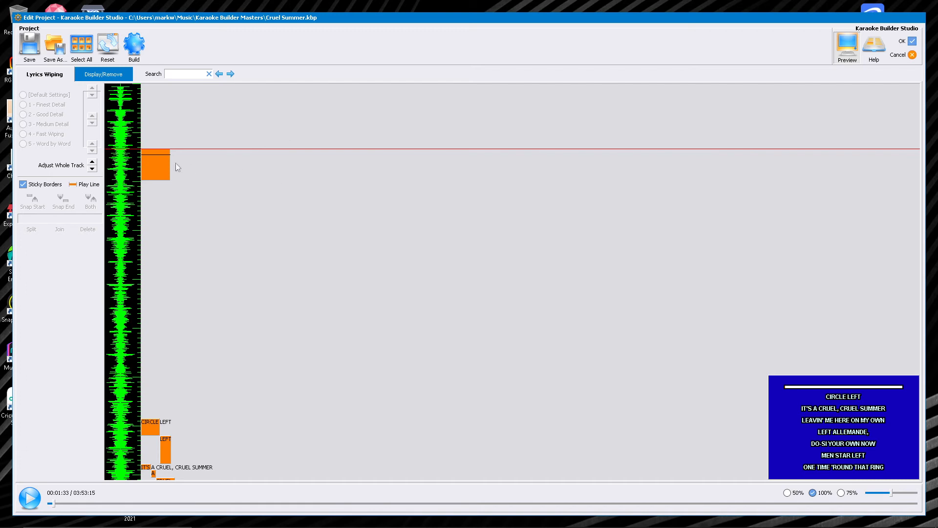
click(155, 166)
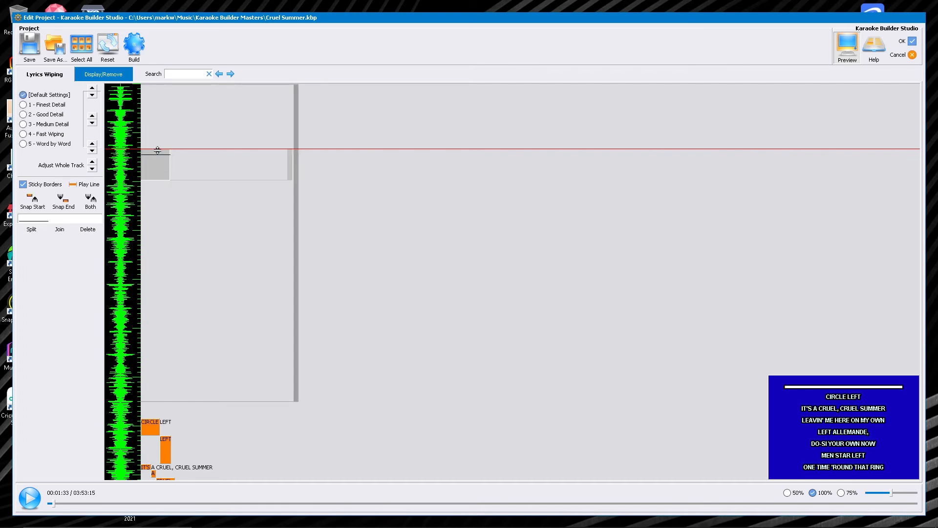
drag(158, 150, 160, 90)
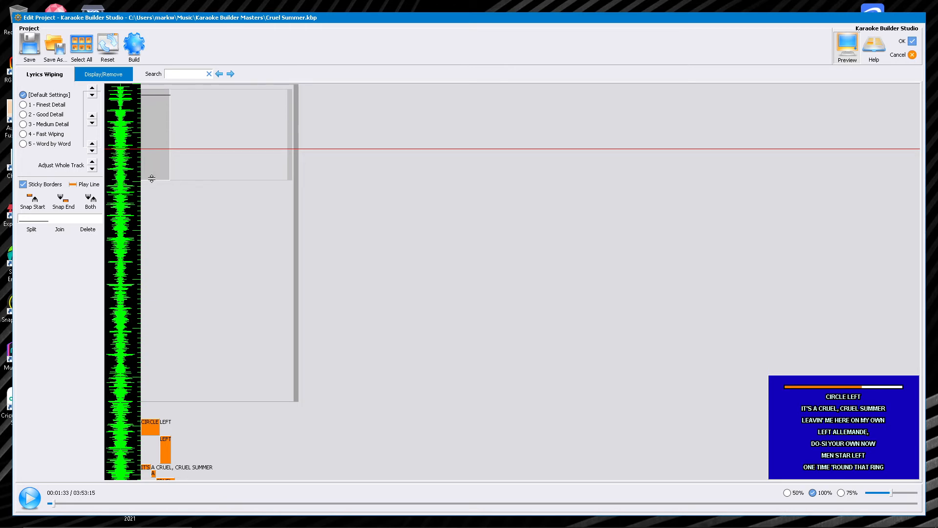
drag(151, 178, 159, 413)
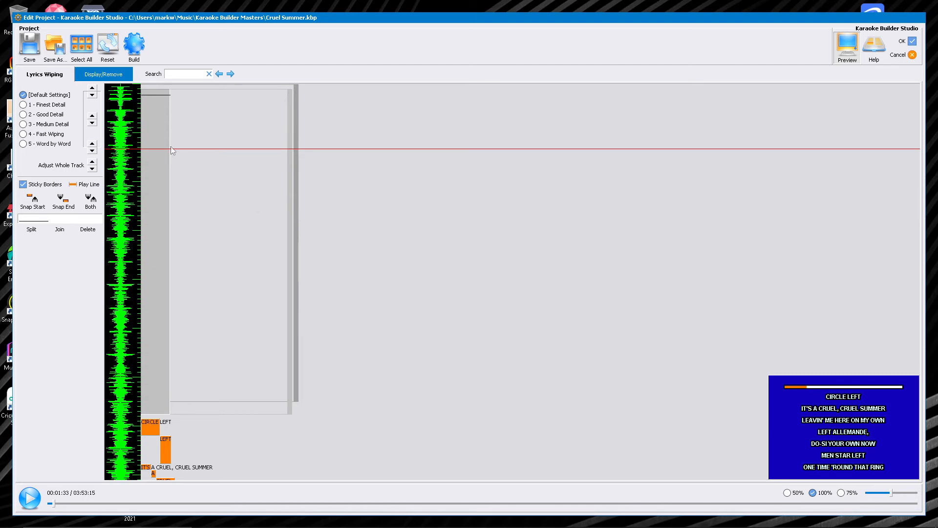
Step: Check in the display and removal timeline how page 1's progress bar fills during the first seven seconds
click(109, 77)
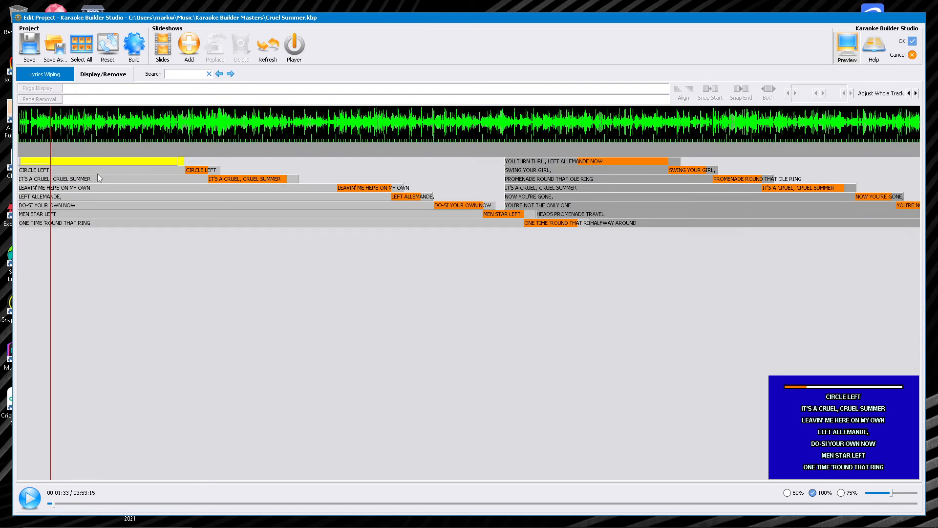
scroll(97, 174, down, 2)
scroll(98, 175, up, 3)
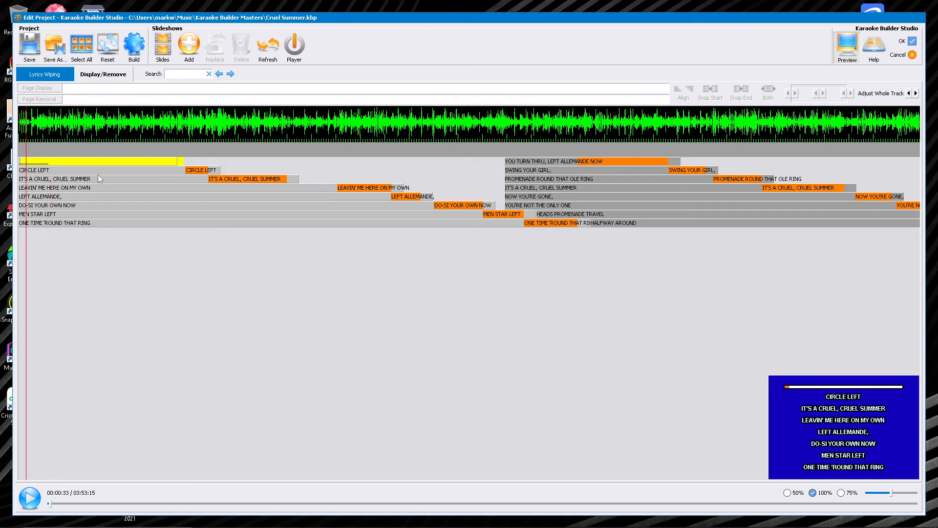
scroll(99, 175, down, 1)
scroll(98, 172, down, 1)
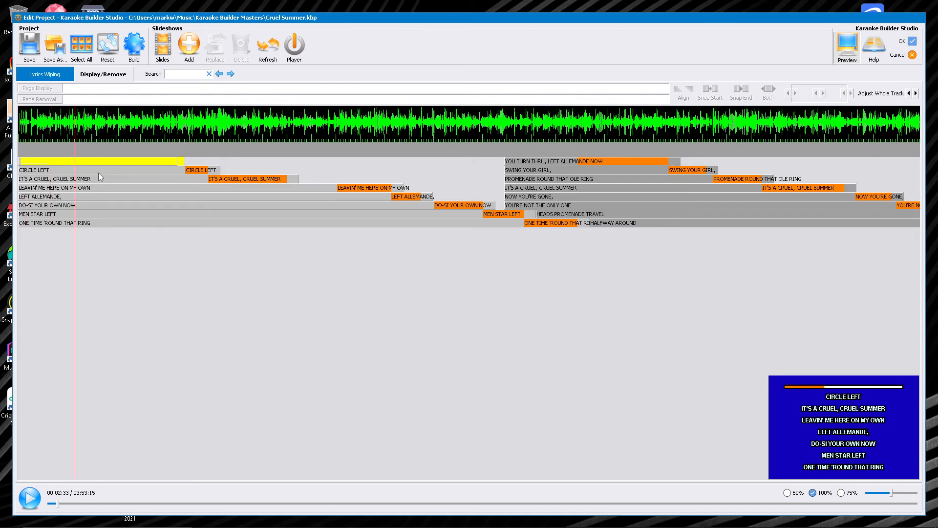
scroll(98, 172, down, 2)
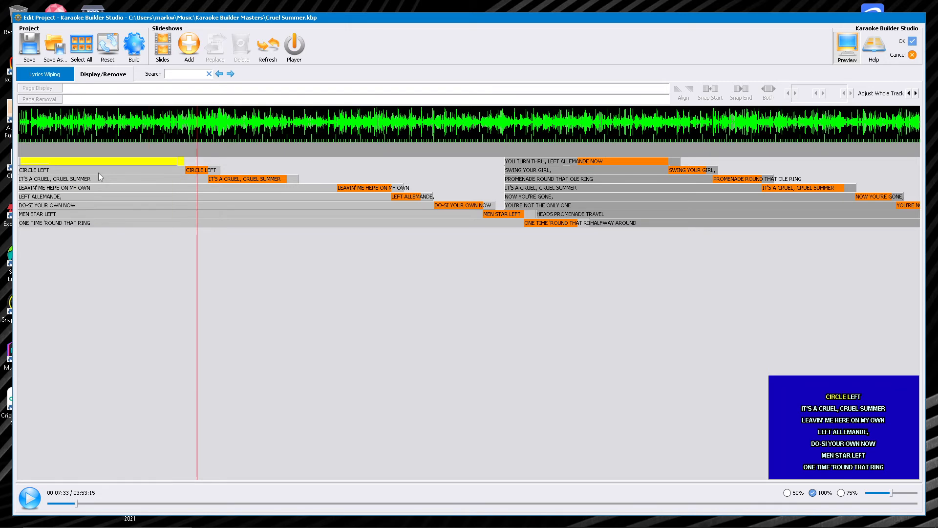
key(Left)
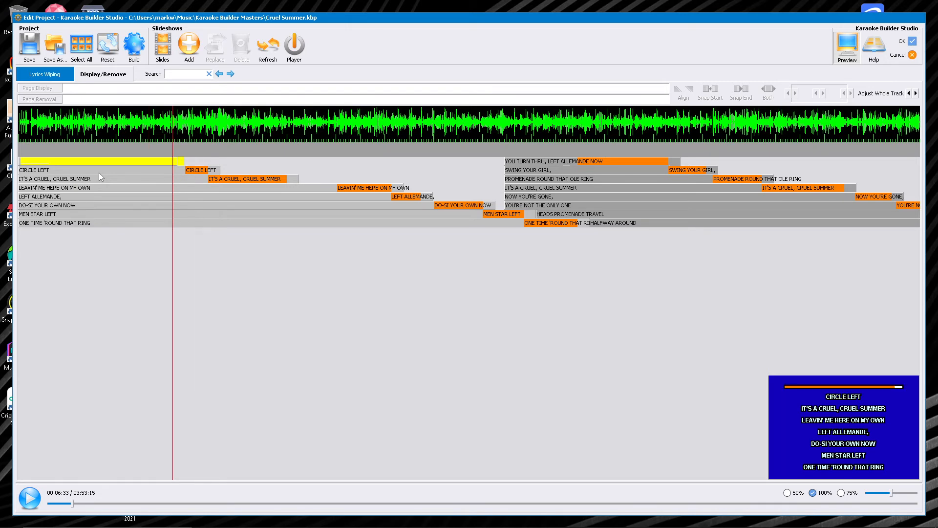
Step: Select page 1's progress bar block, step back and forth around its end in the preview, and return to the track's start
click(162, 161)
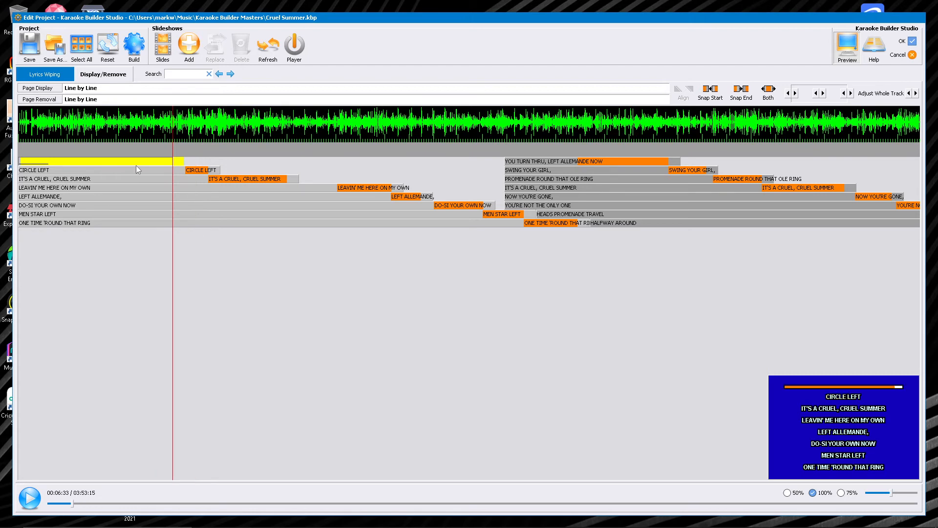
key(Left)
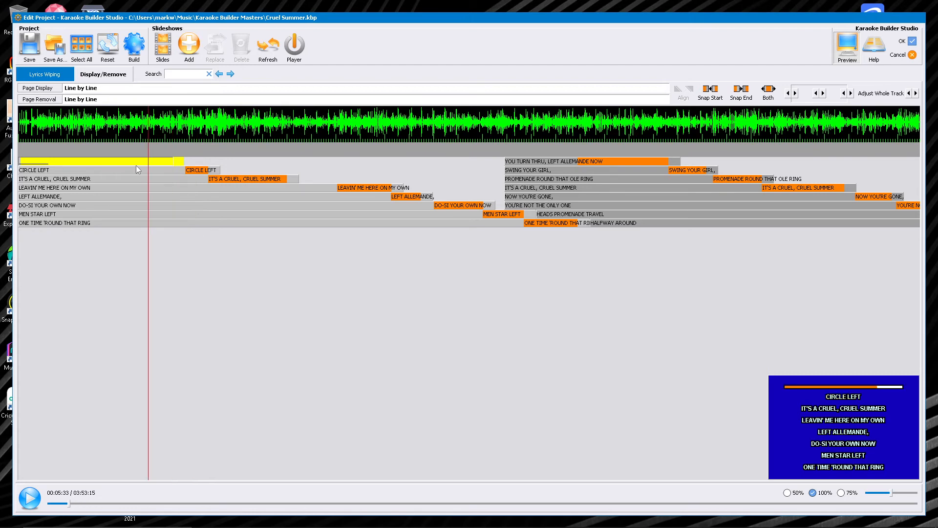
key(Left)
key(Right)
key(Right)
key(Right)
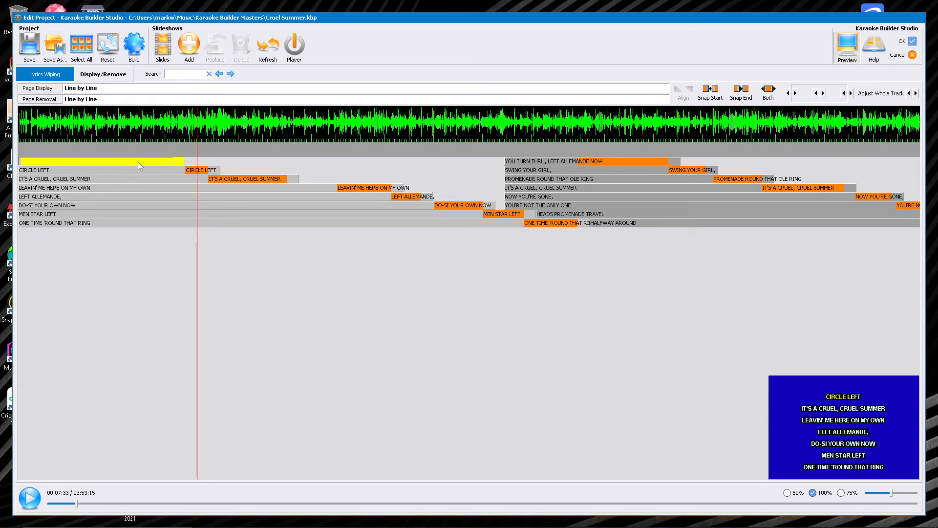
key(Left)
key(Left)
key(Left)
key(Left)
key(Home)
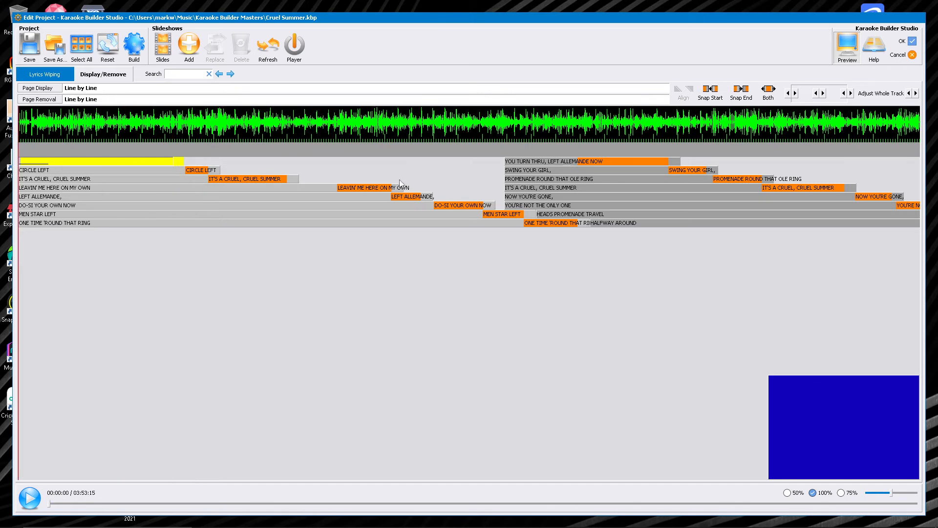
Step: In the lyrics wiping view, stretch the progress bar wipe after SIDES FACE GRAND SQUARE so it ends just before ALLEMANDE AND WEAVE
click(49, 78)
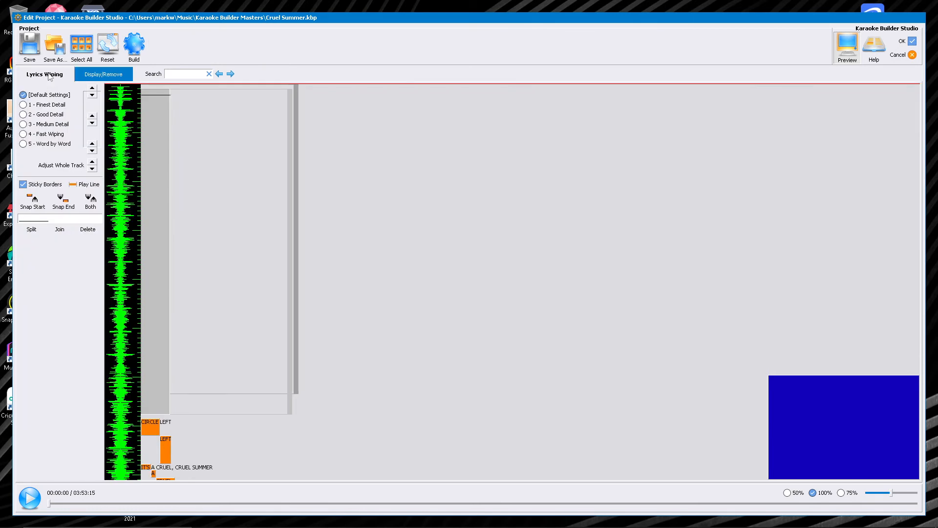
scroll(247, 226, down, 5)
scroll(245, 228, down, 3)
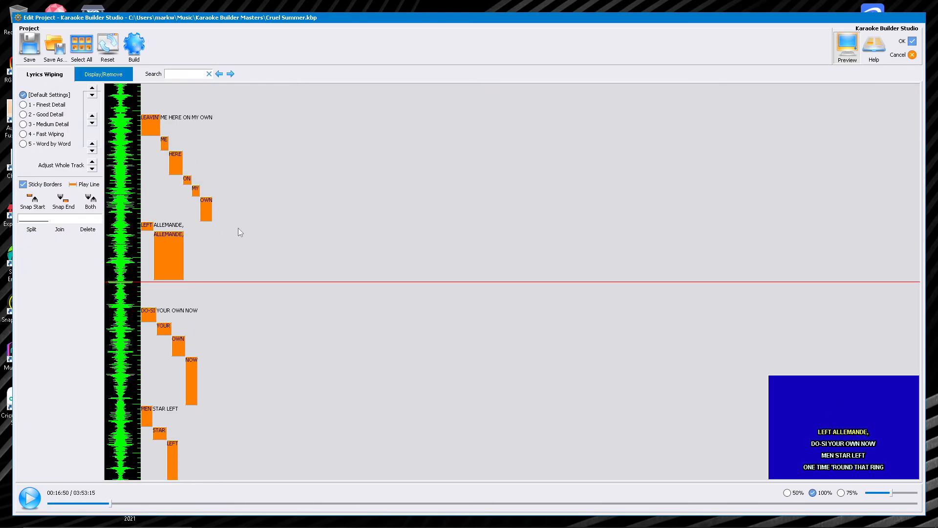
click(110, 504)
drag(110, 508, 432, 519)
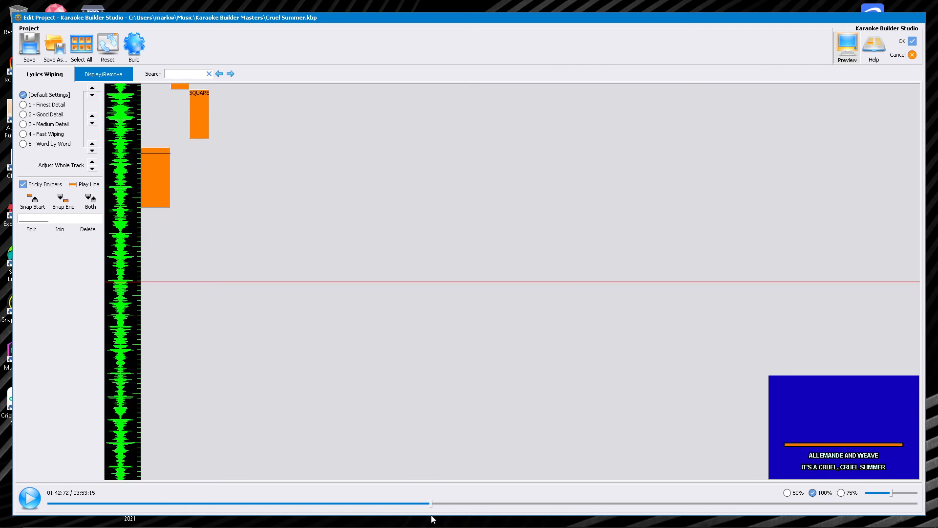
click(156, 178)
drag(162, 206, 191, 443)
scroll(230, 343, down, 10)
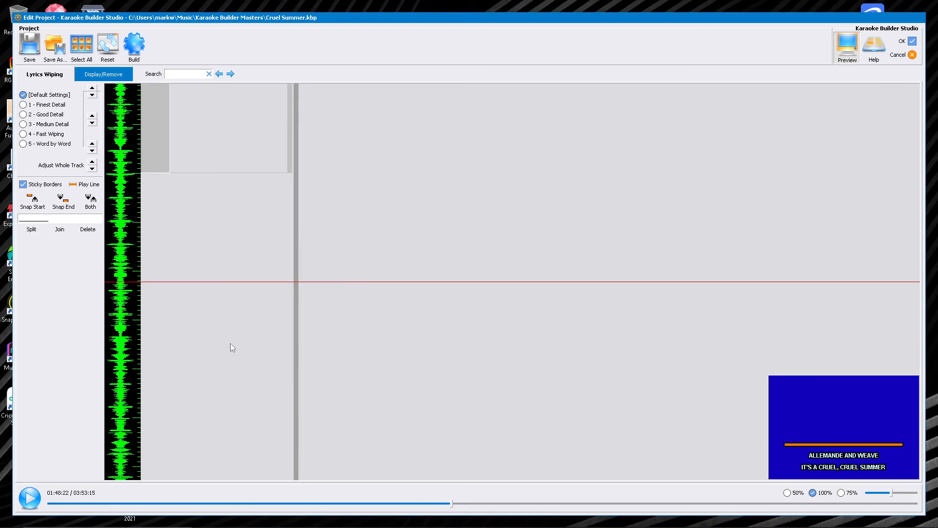
scroll(225, 295, up, 1)
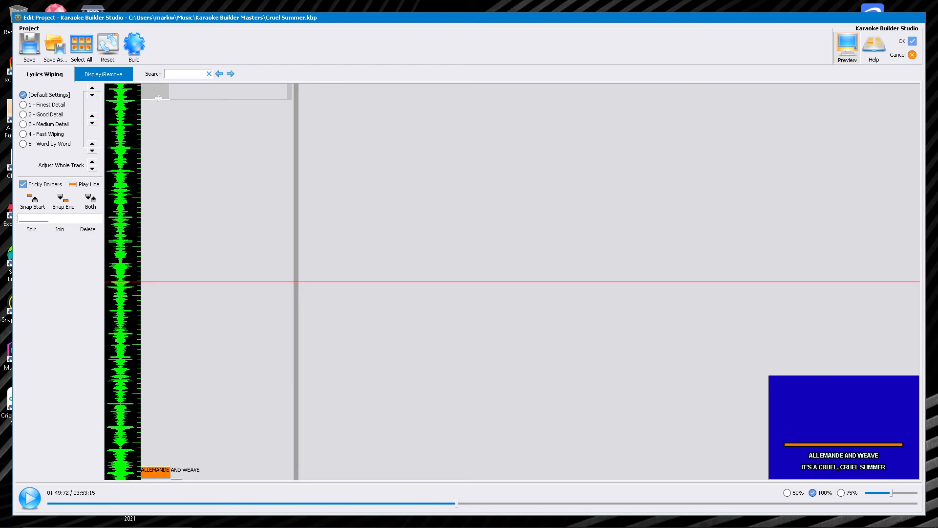
drag(158, 98, 170, 462)
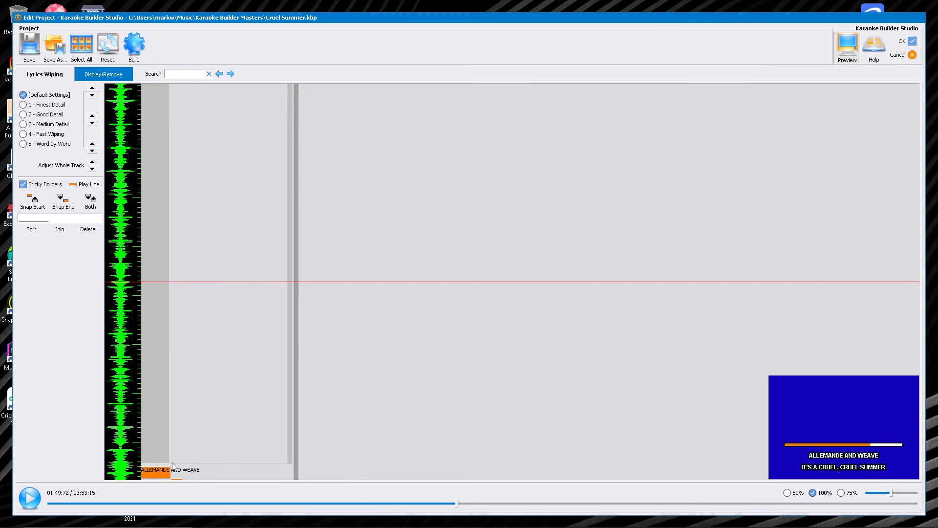
Step: Check in the preview how the progress bar between SIDES FACE GRAND SQUARE and ALLEMANDE AND WEAVE fills, and accept the project edits
scroll(271, 391, down, 3)
scroll(272, 388, down, 4)
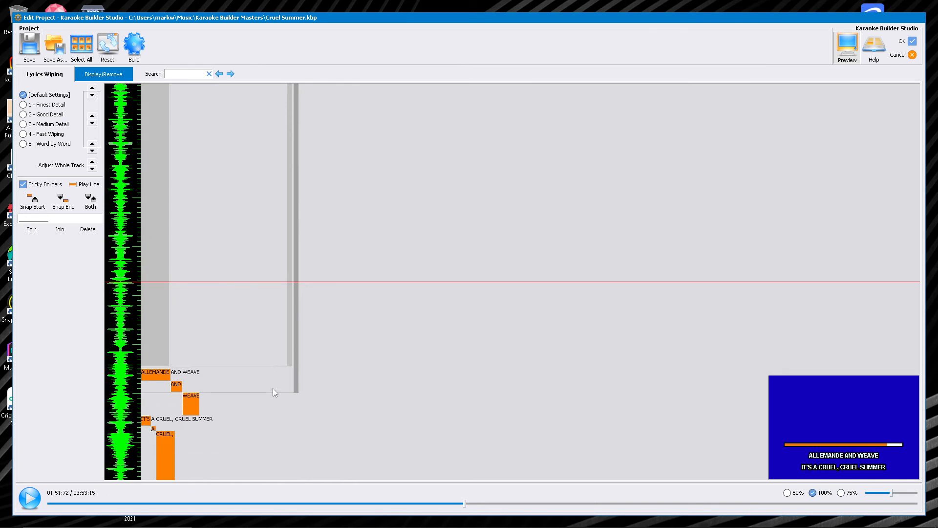
scroll(275, 388, up, 20)
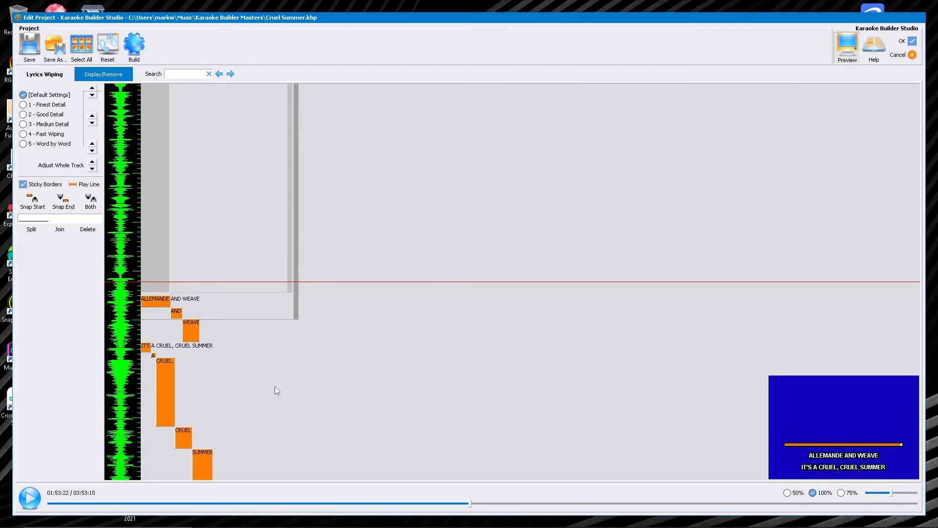
scroll(268, 381, up, 4)
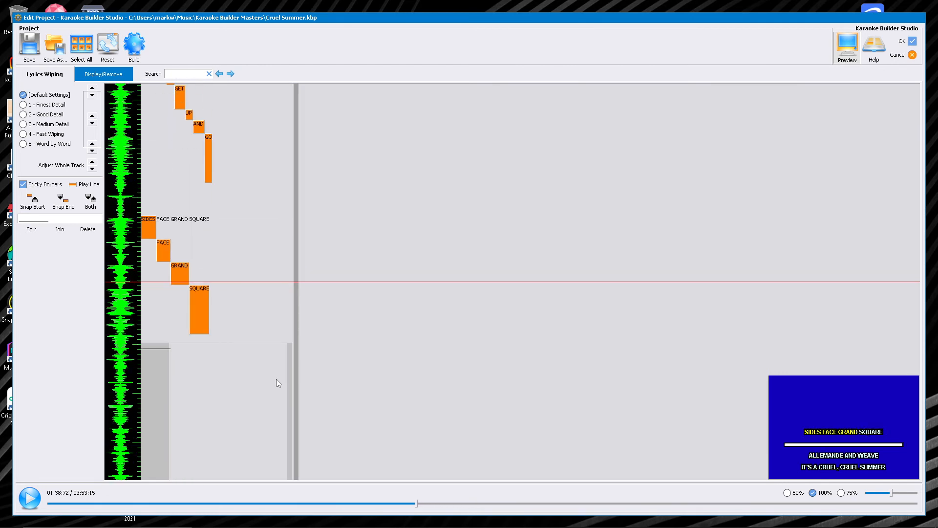
scroll(277, 379, down, 3)
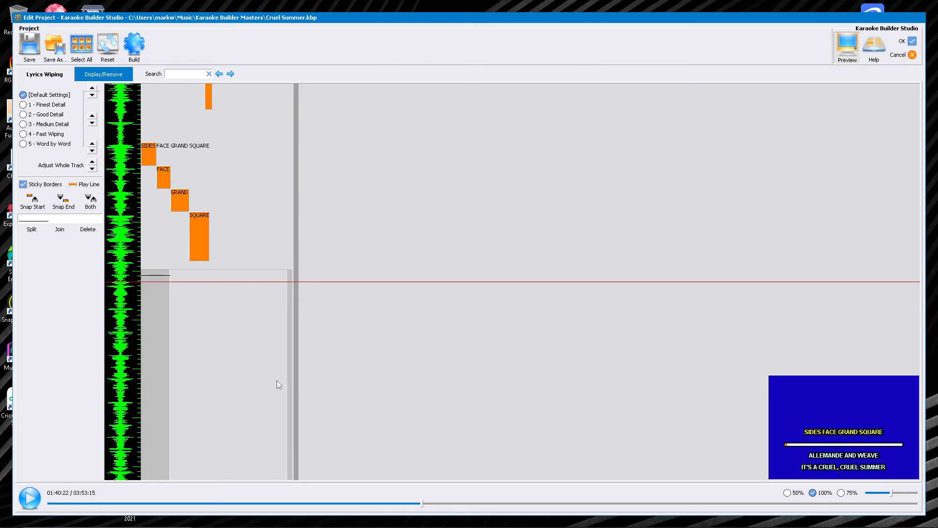
scroll(277, 380, down, 5)
scroll(281, 384, down, 15)
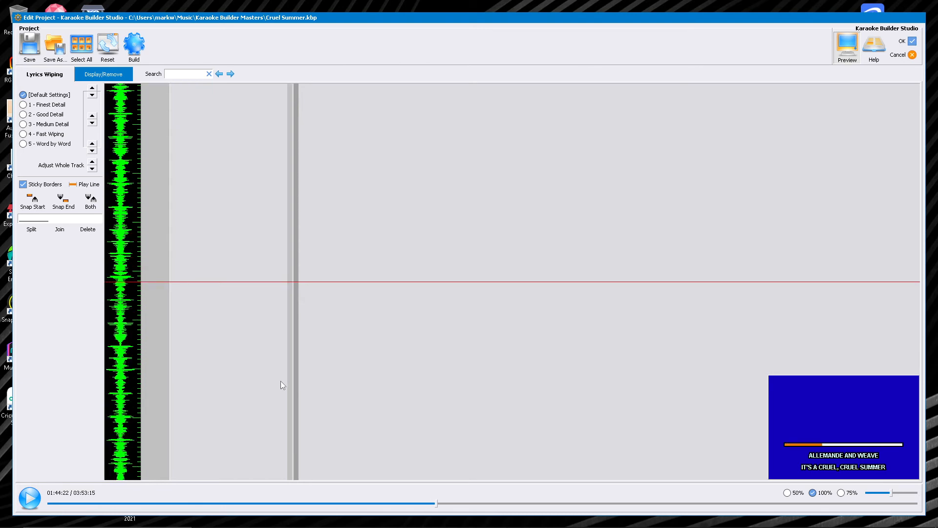
scroll(283, 379, down, 6)
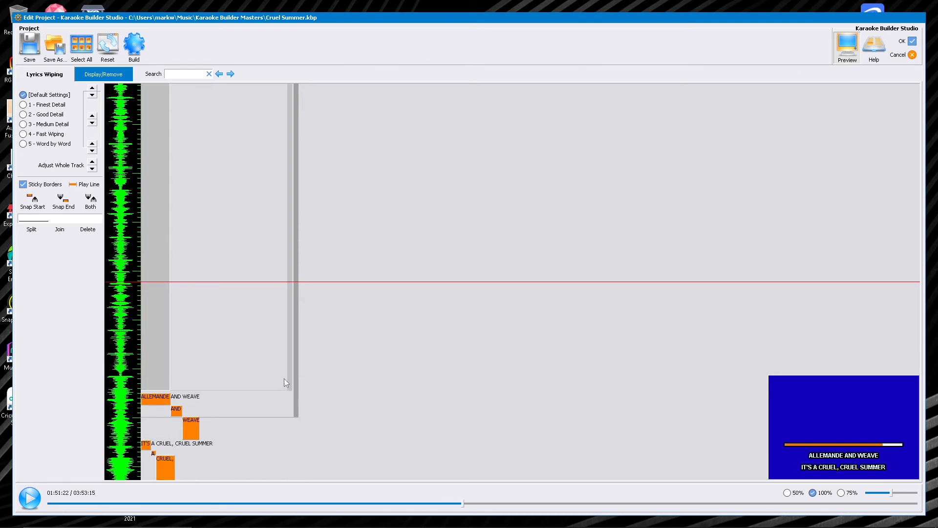
scroll(288, 379, down, 1)
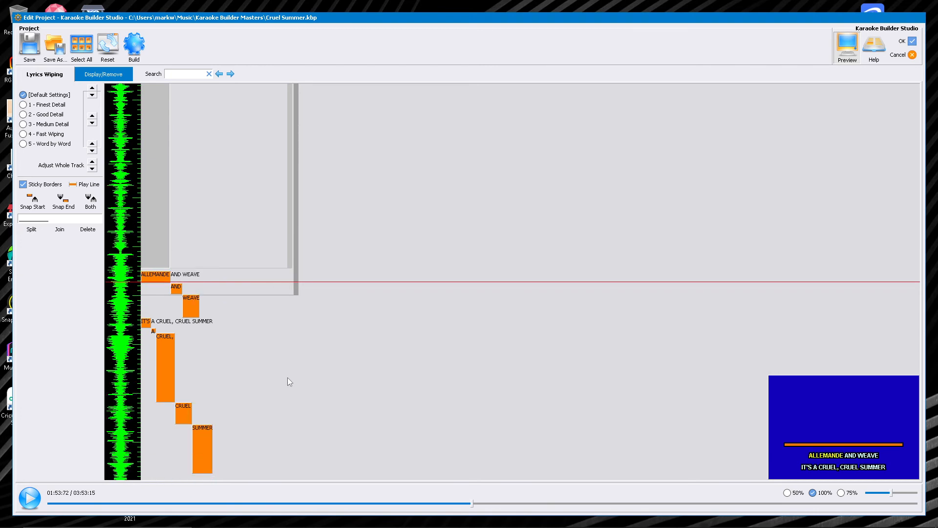
scroll(288, 380, down, 3)
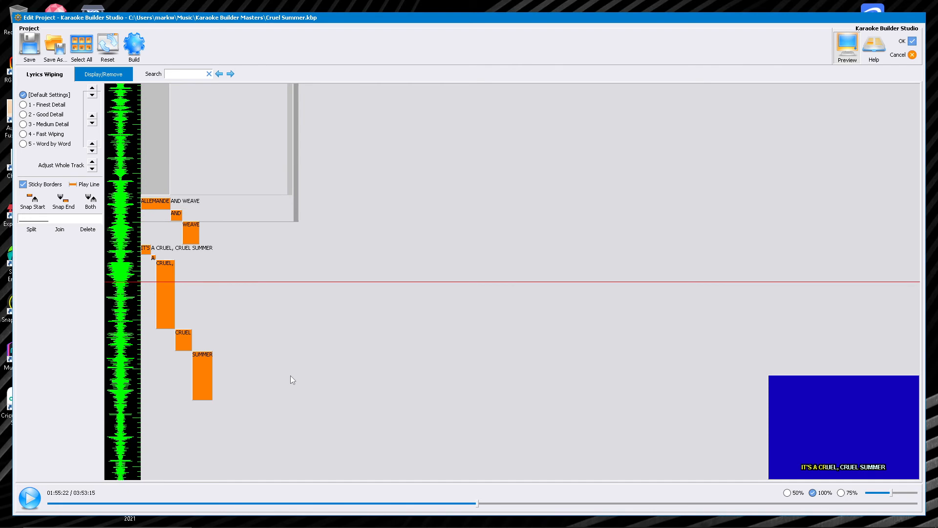
scroll(288, 372, up, 20)
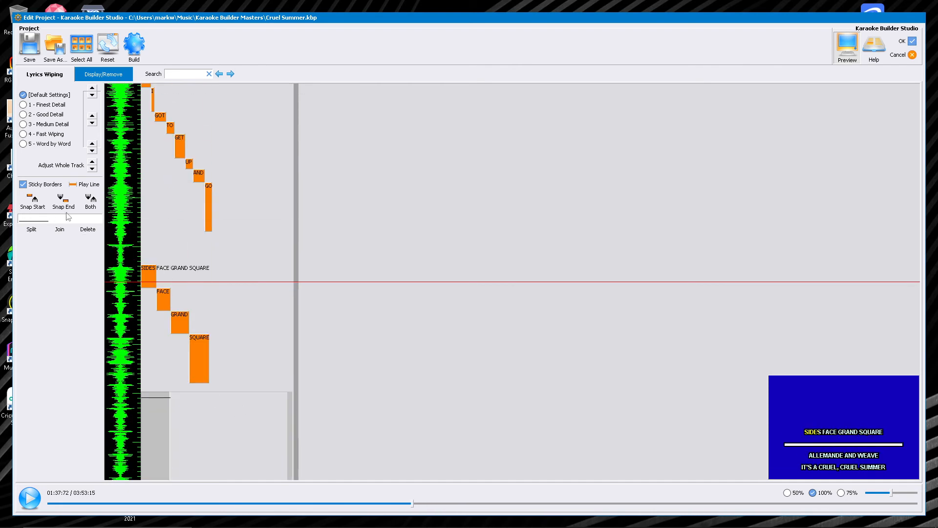
click(912, 42)
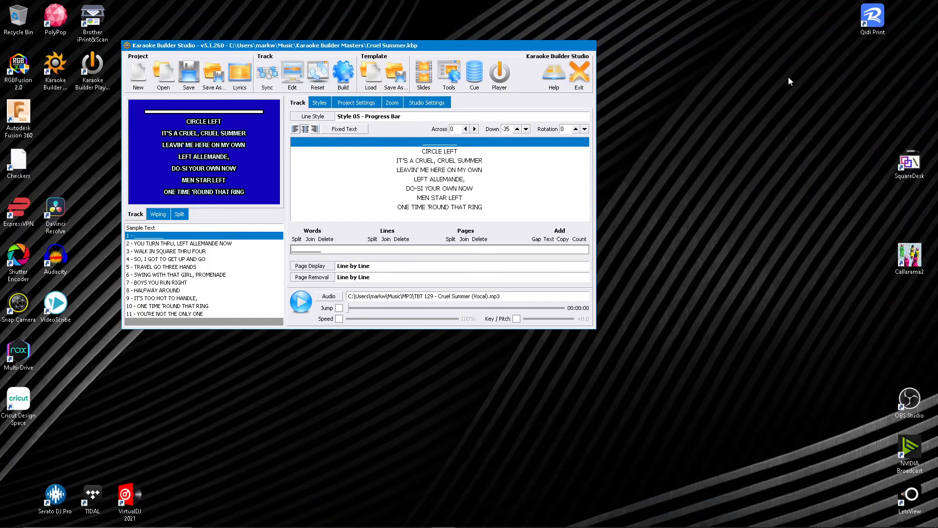
Step: Start building a CDG file and choose the MP3 folder under Music as its destination
click(348, 73)
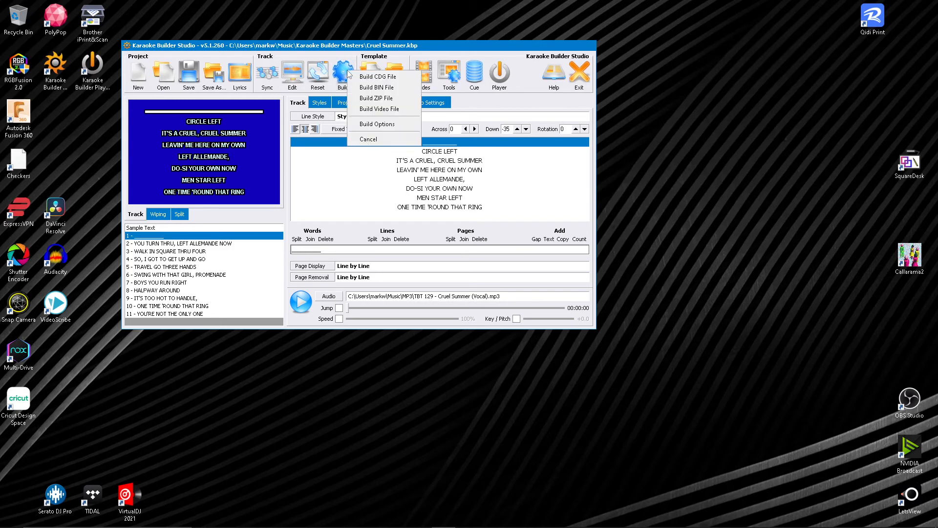
click(390, 77)
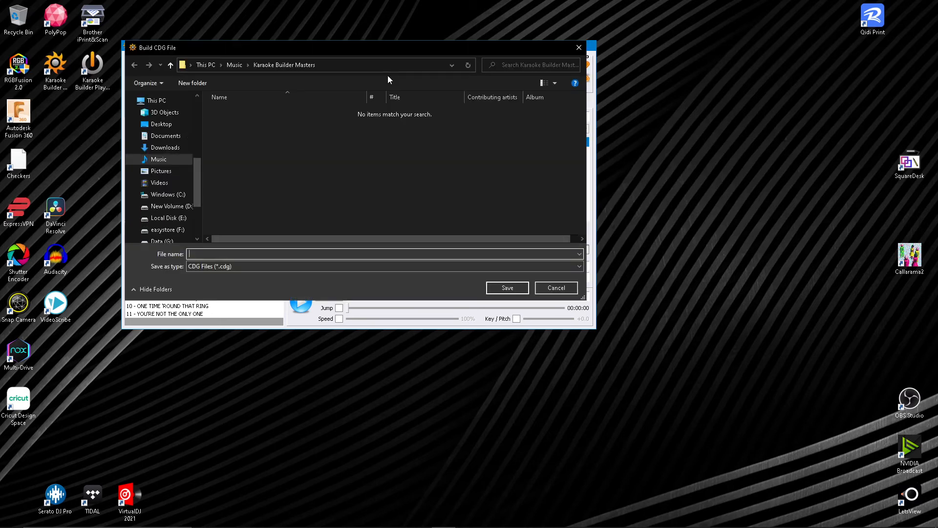
click(239, 66)
double_click(240, 175)
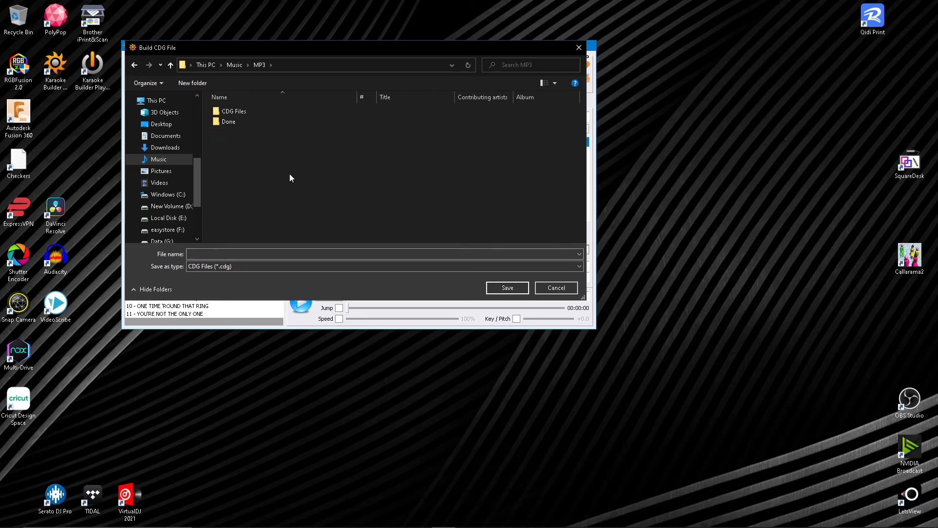
Step: Build the CDG file as TBT 129 - Cruel Summer (Vocal) and preview its opening in the player
click(266, 254)
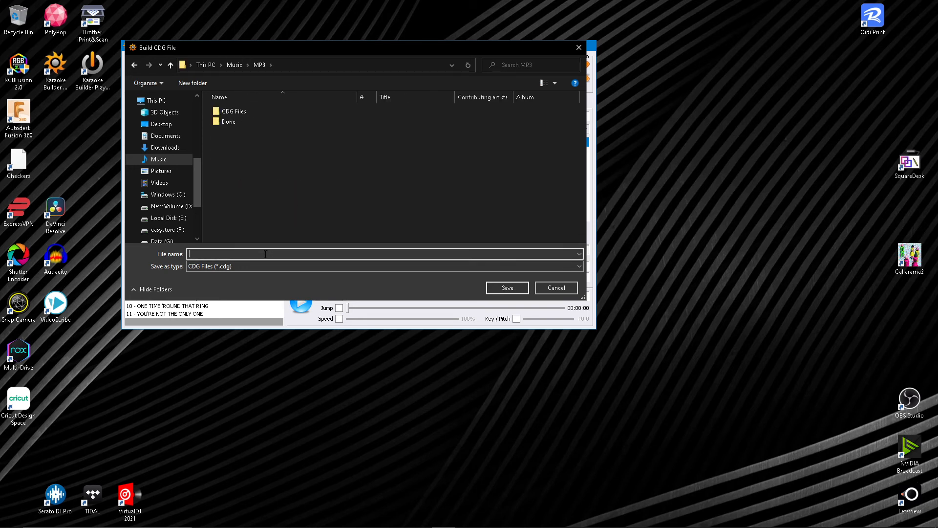
text(tbt)
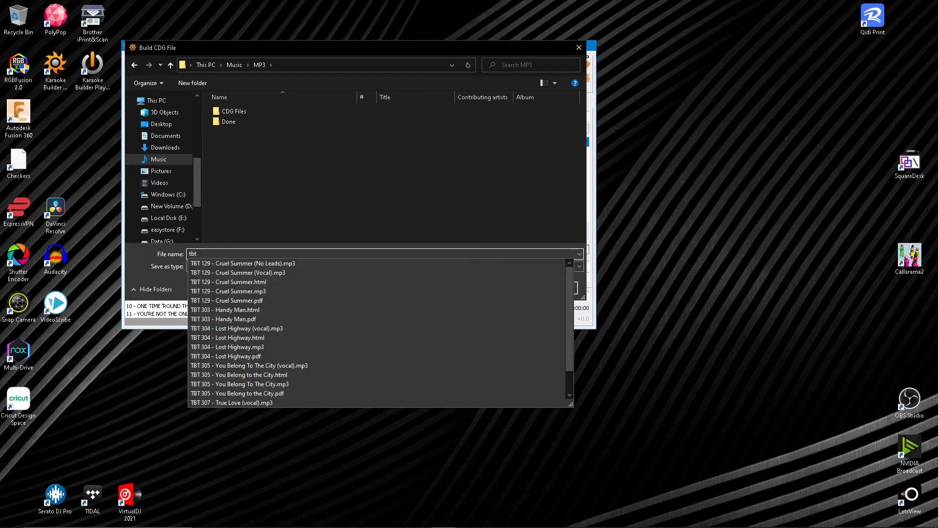
click(254, 273)
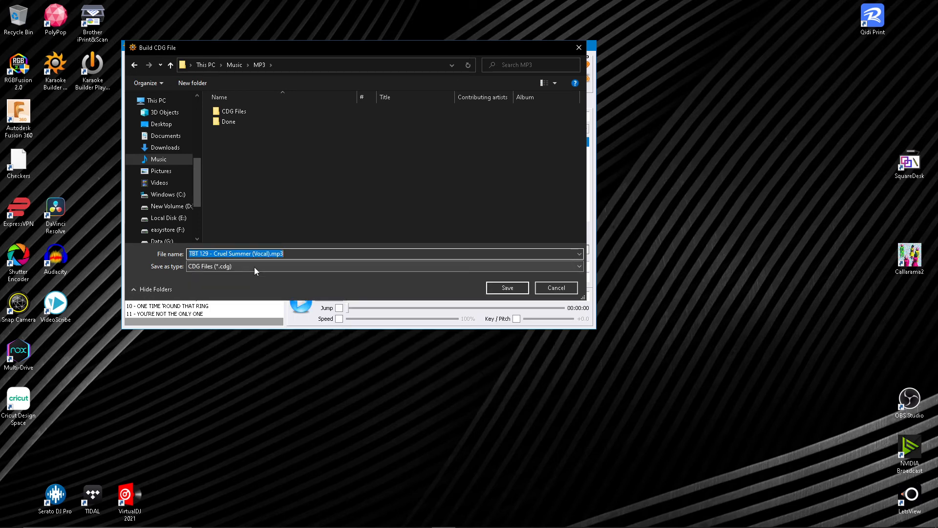
click(294, 254)
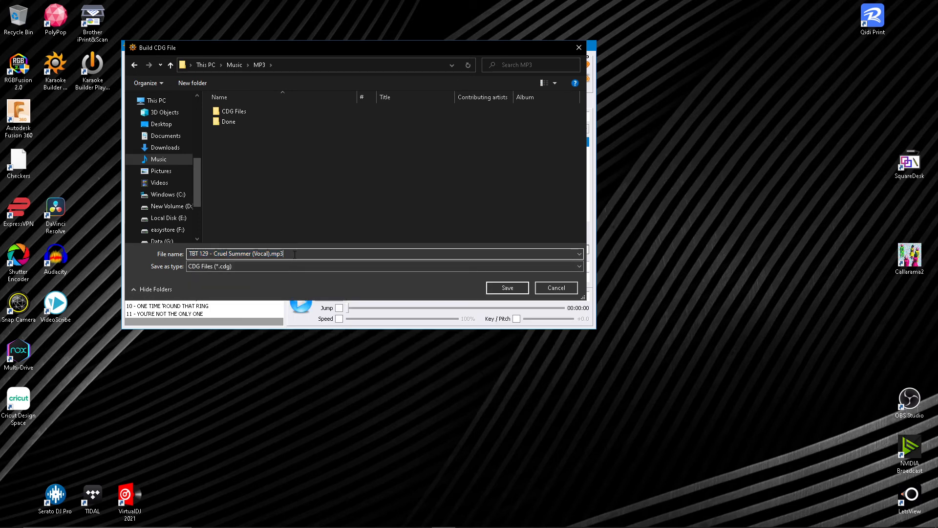
key(BackSpace)
key(BackSpace)
key(BackSpace)
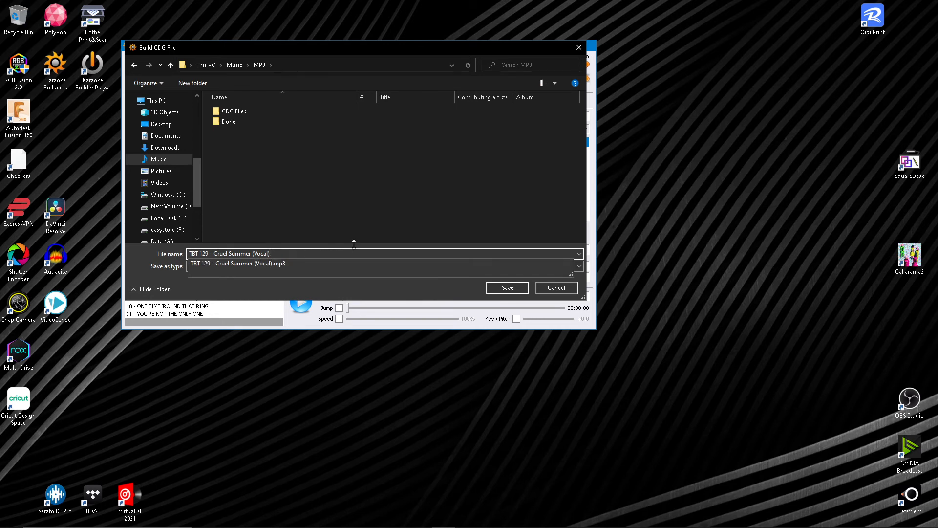
click(396, 220)
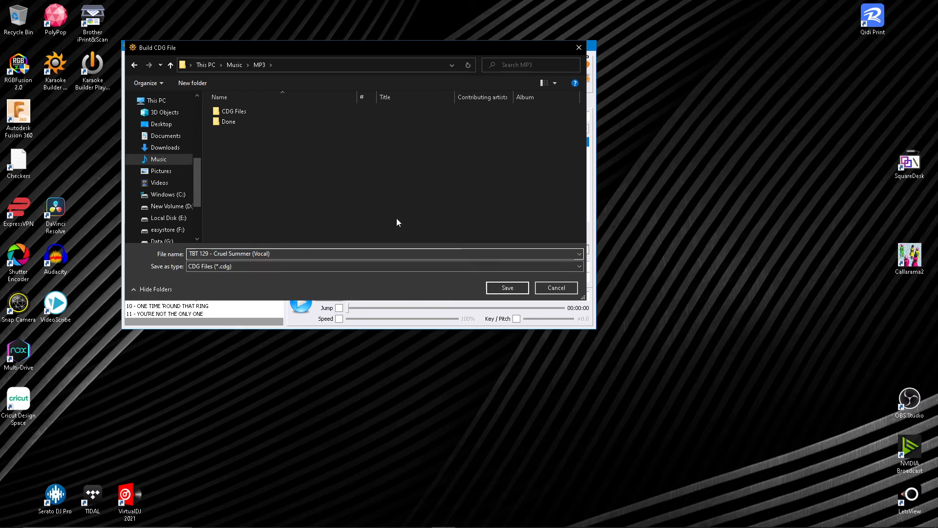
click(508, 288)
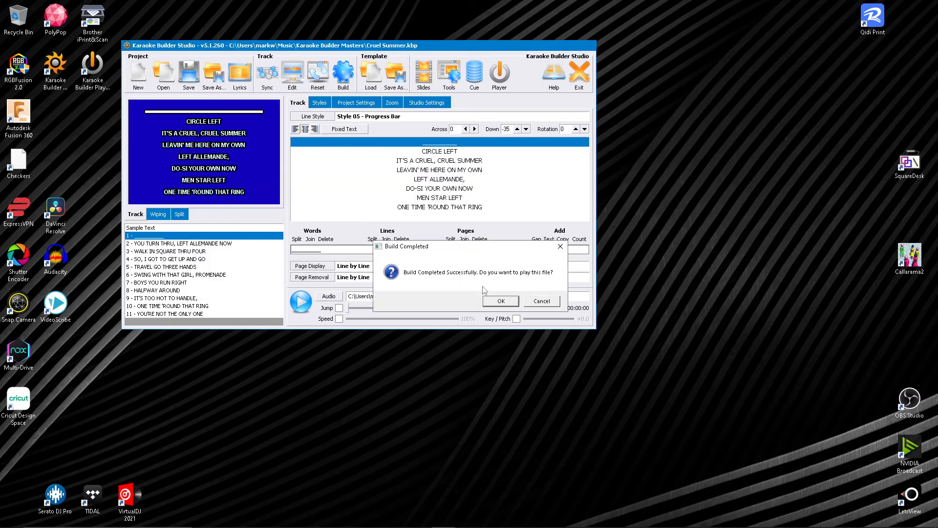
click(508, 305)
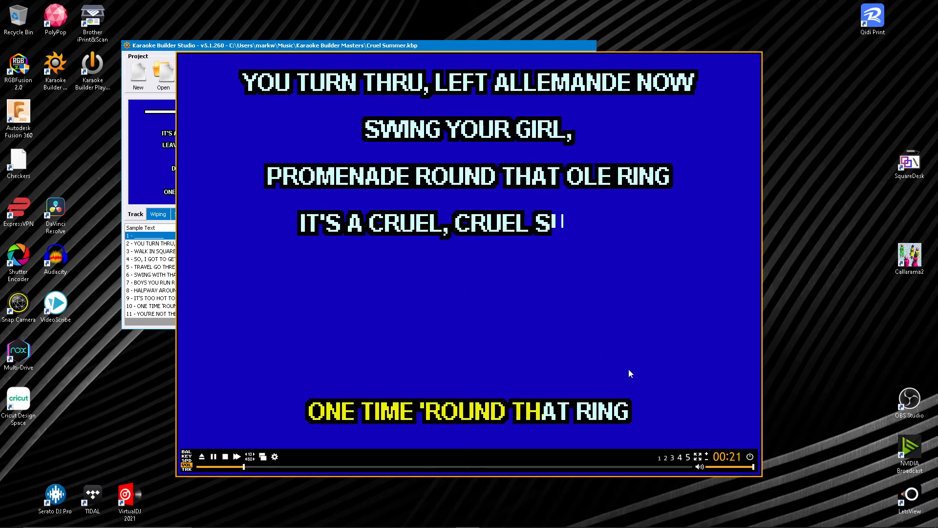
click(750, 457)
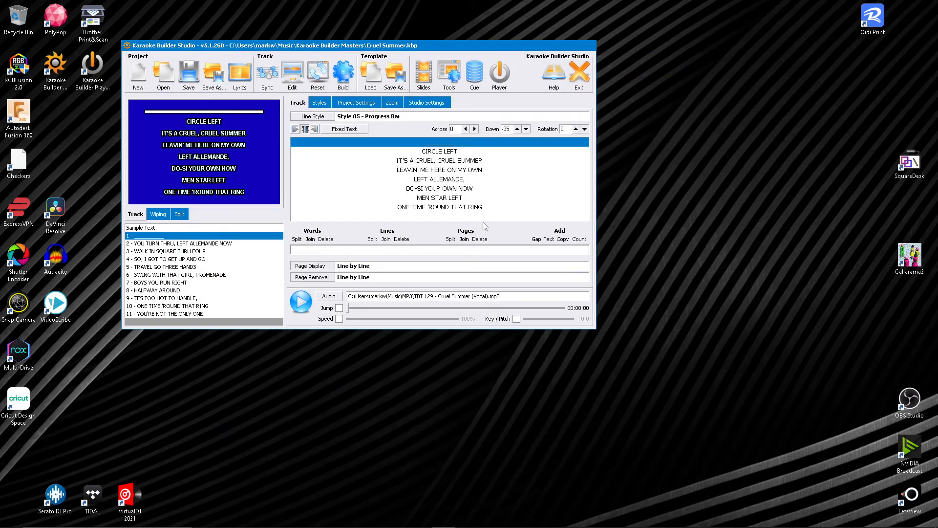
Step: Change page 1's CIRCLE LEFT line to CIRCLE TO THE LEFT, splitting TO and THE into separate wipe words
click(445, 154)
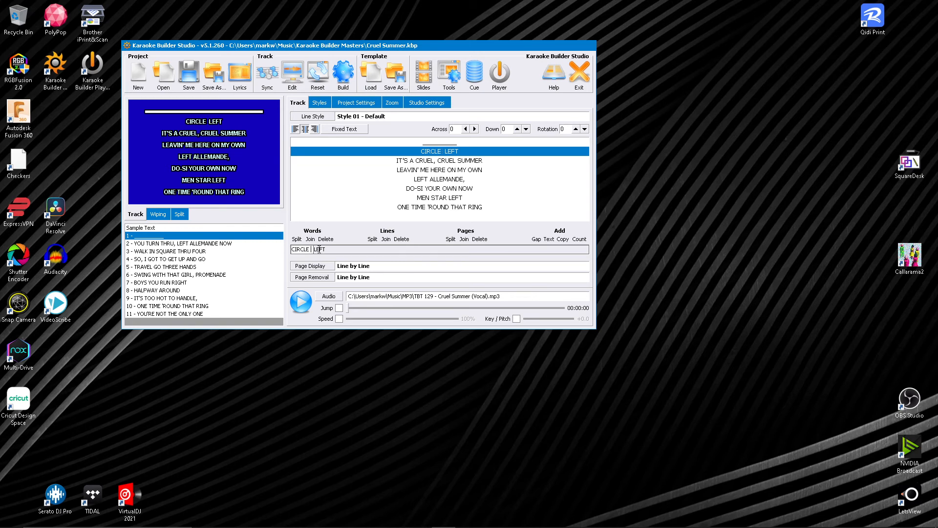
text(/TO)
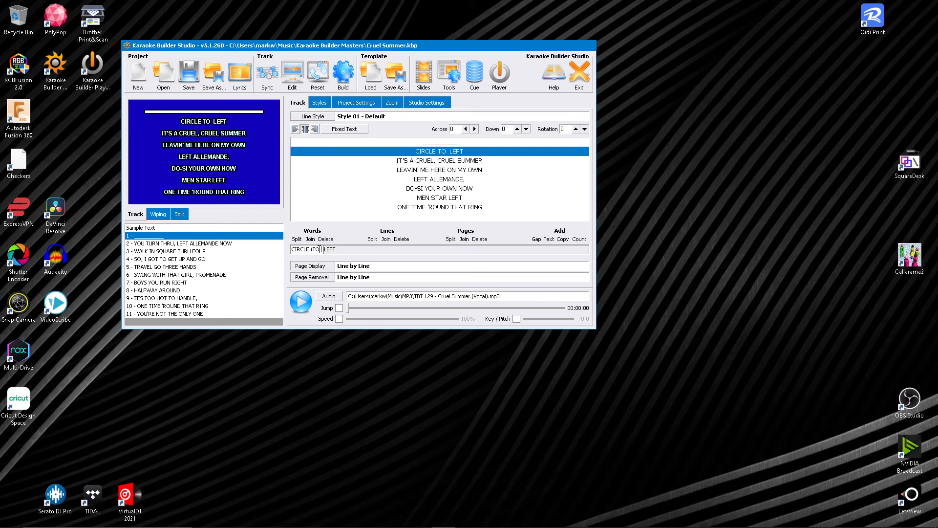
text( /THE)
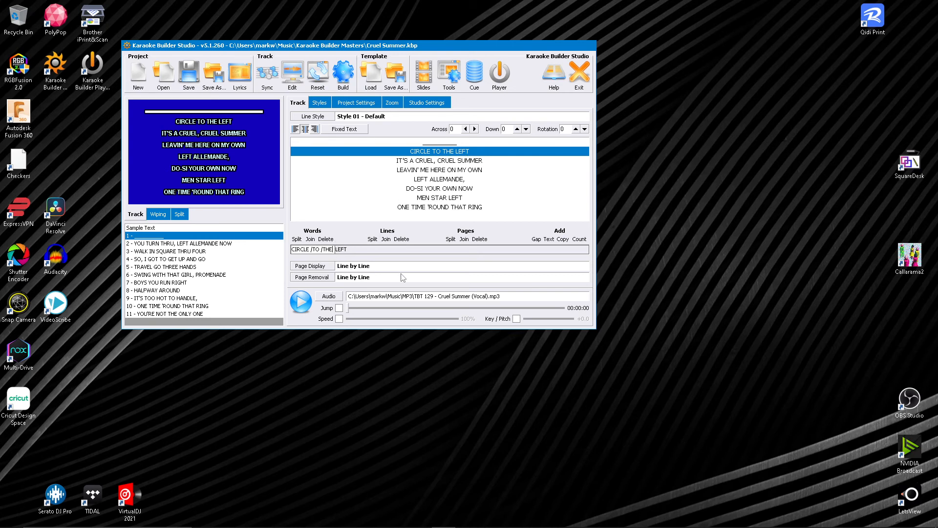
key(Delete)
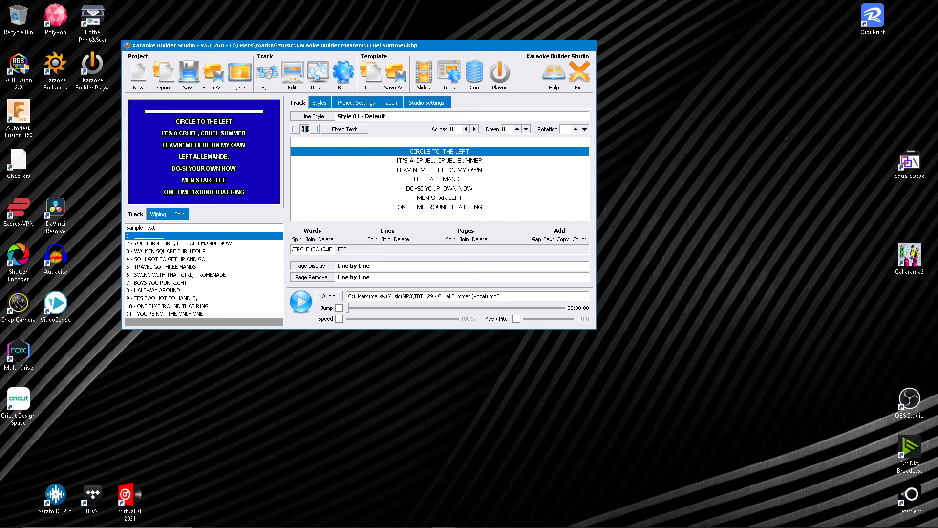
click(296, 240)
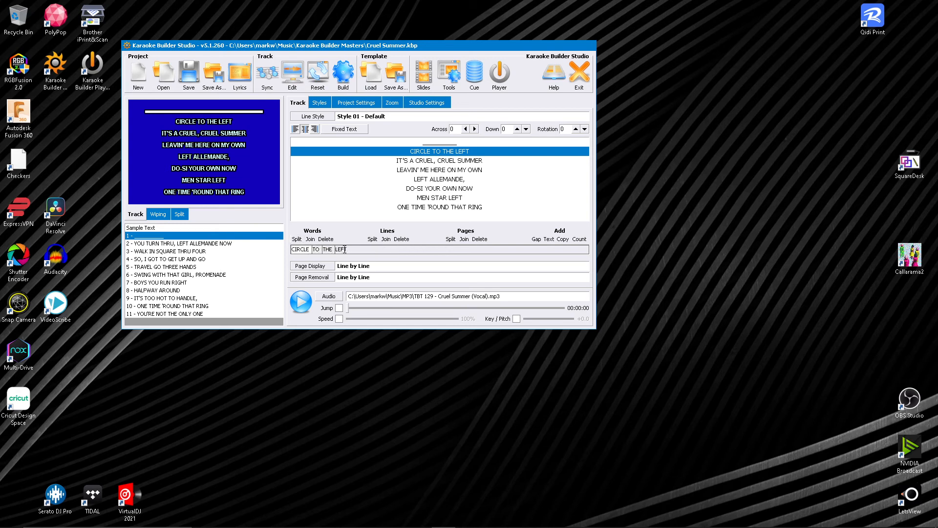
Step: Rebuild the CDG file over the existing TBT 129 - Cruel Summer (Vocal).cdg and preview the edited first page in the player
click(347, 78)
click(359, 80)
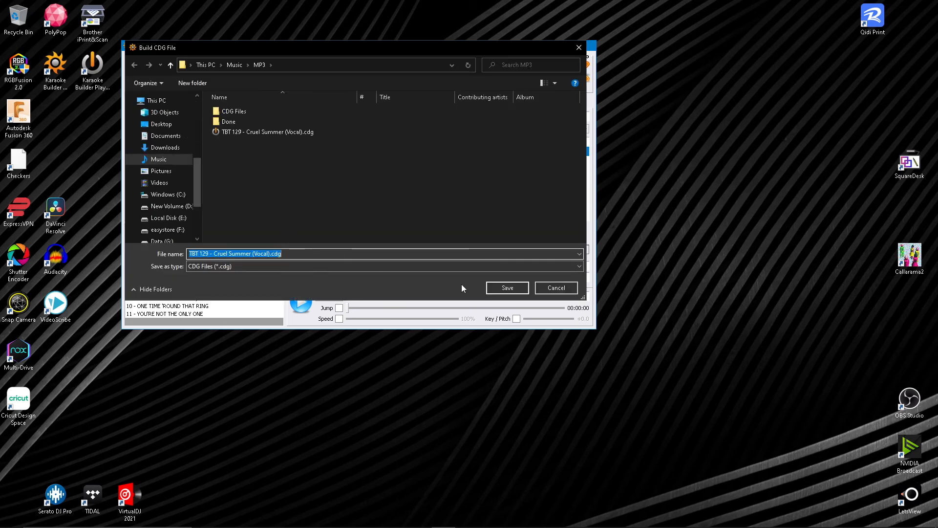
click(502, 289)
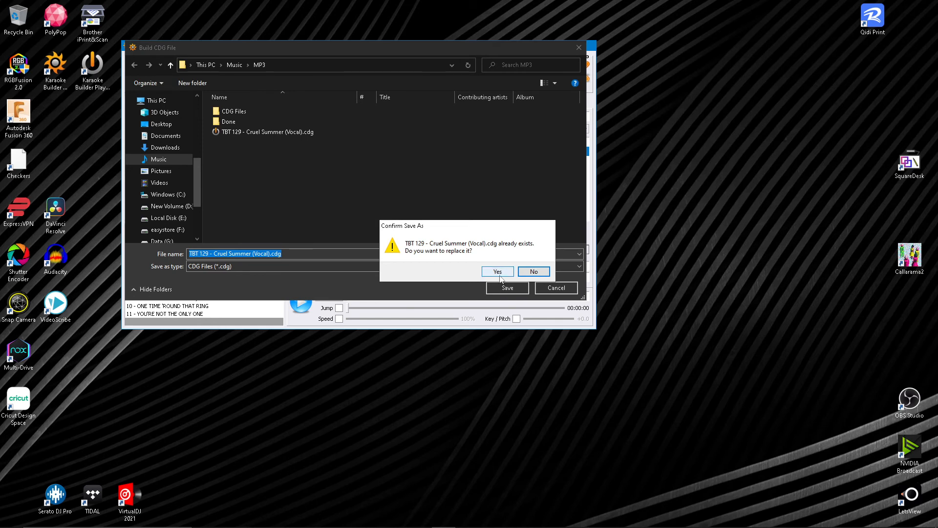
click(498, 272)
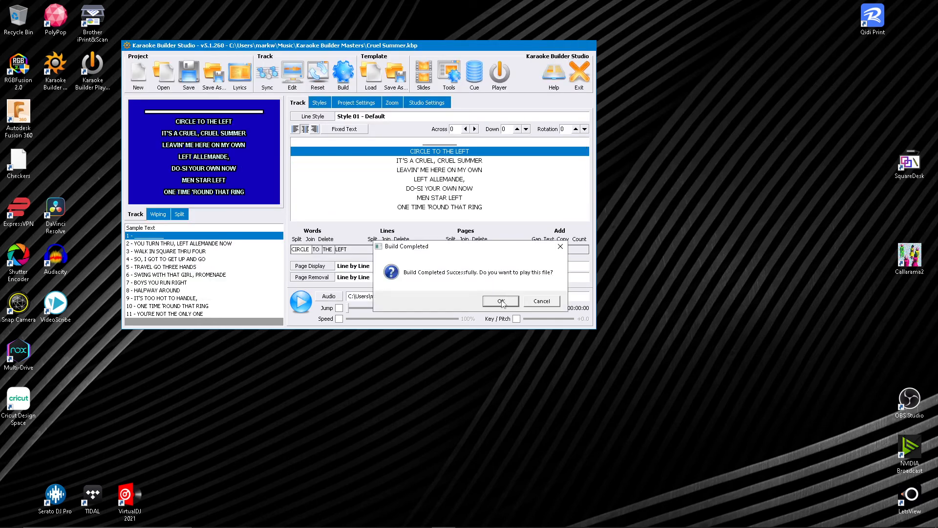
click(506, 303)
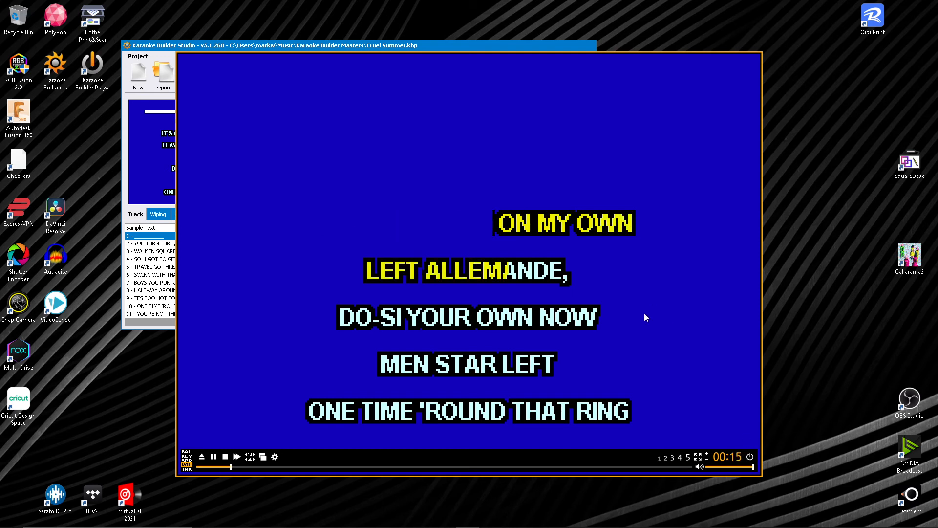
click(751, 459)
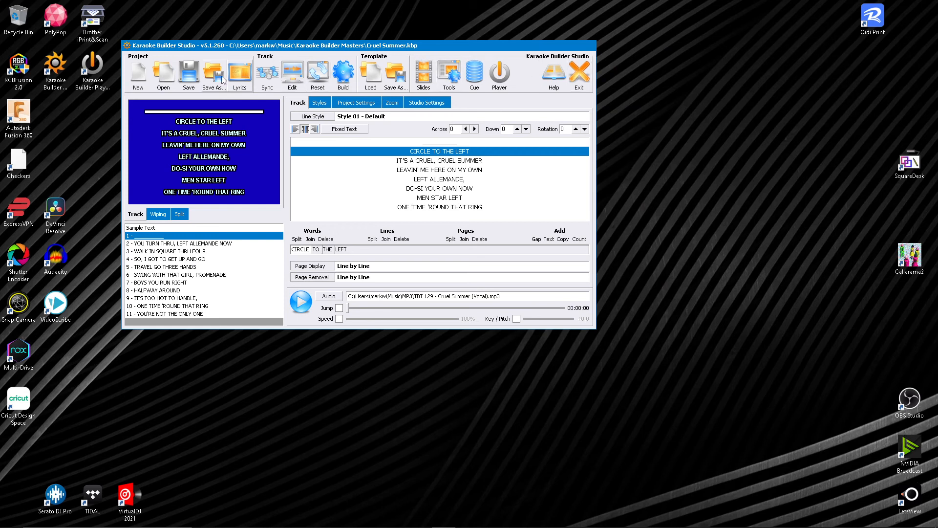
Step: Save the Cruel Summer project
click(190, 78)
Step: Switch to the MP3 folder in File Explorer and open TBT 129 - Cruel Summer (Vocal).mp3 in Audacity
mouse_move(325, 523)
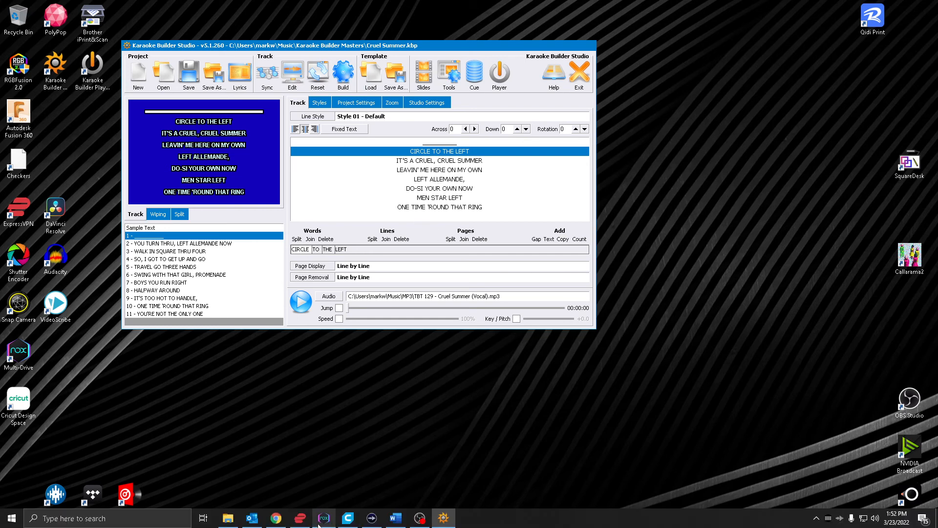
click(238, 521)
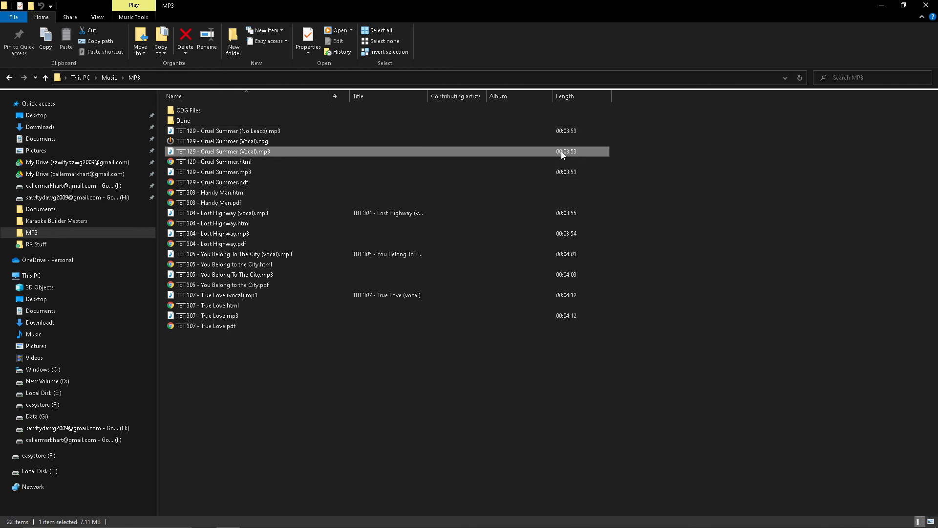
right_click(322, 155)
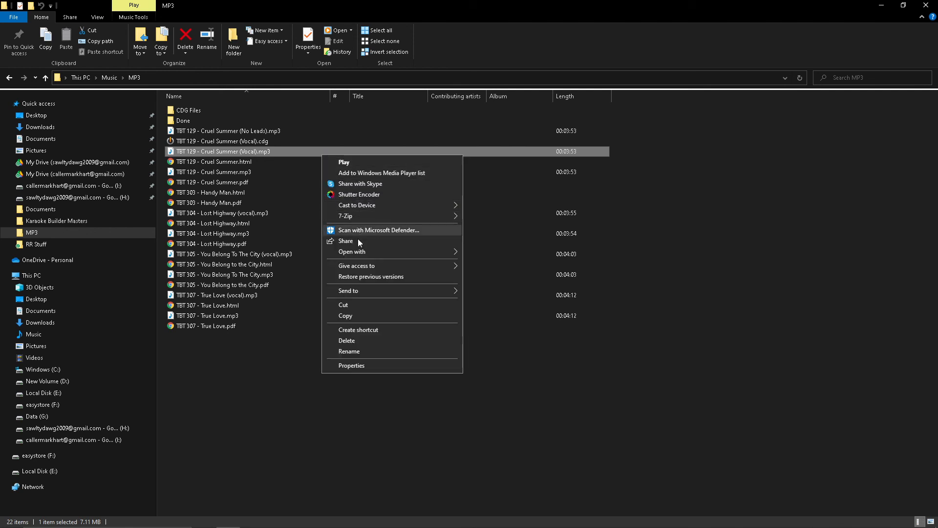
mouse_move(402, 252)
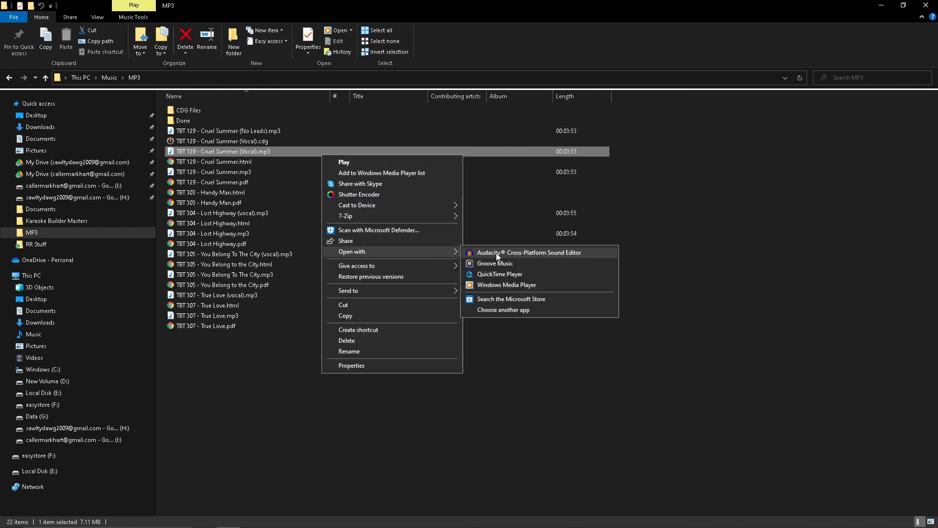
click(497, 253)
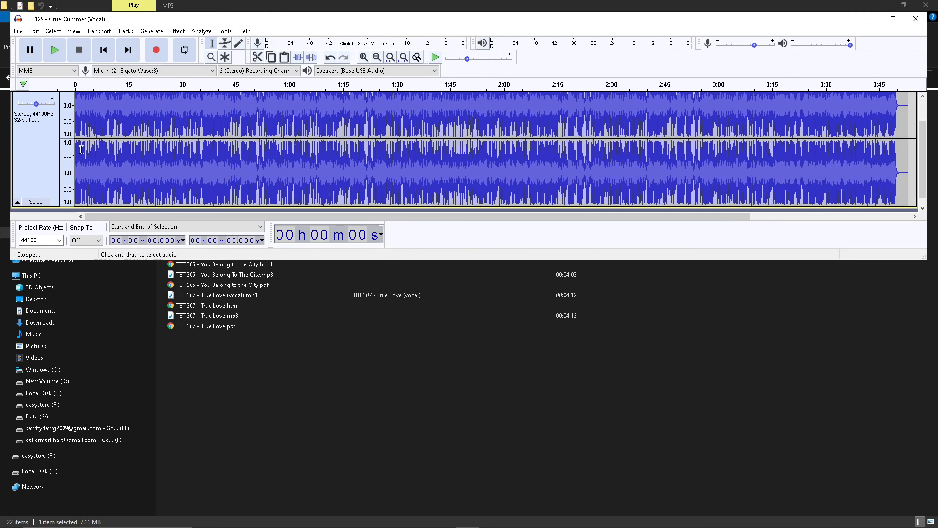
Step: Zoom in on the start of the waveform and select the silent lead-in, about 0.055 seconds, to examine its length
drag(82, 155, 68, 157)
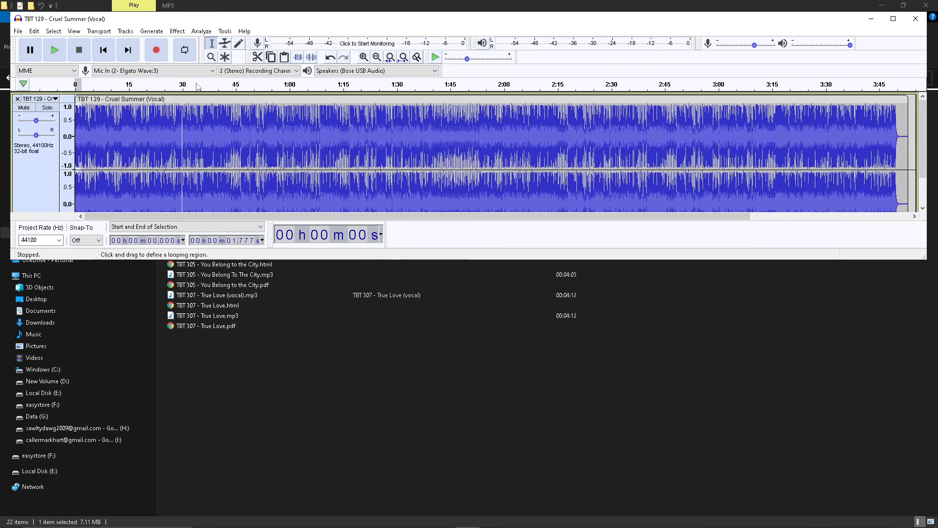
click(390, 59)
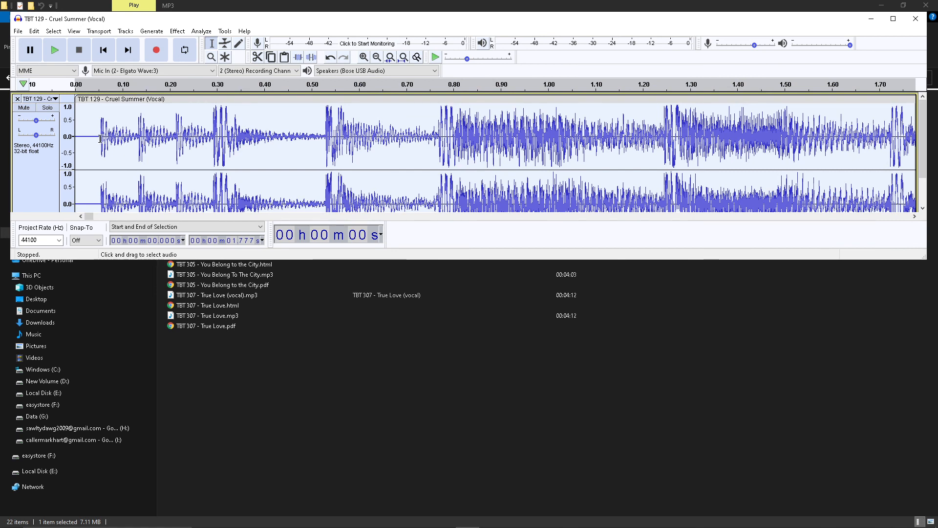
drag(101, 140, 73, 152)
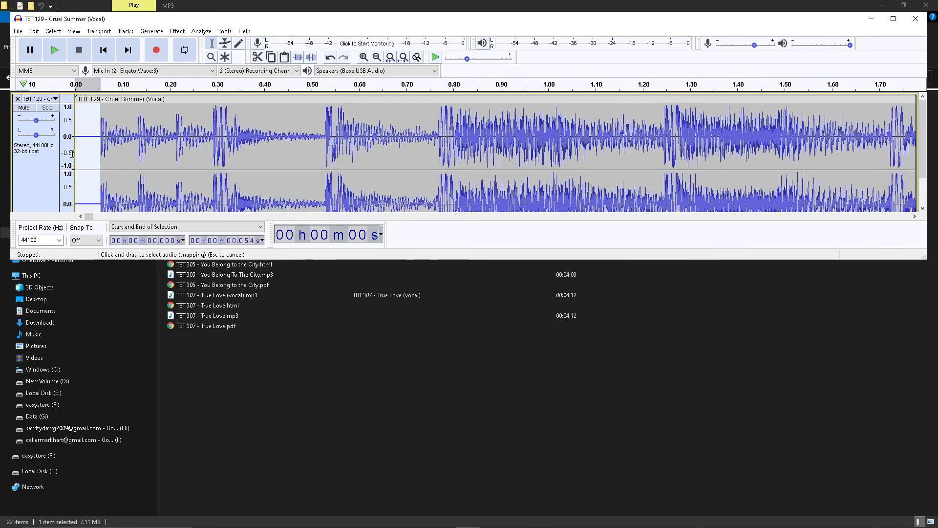
scroll(83, 150, down, 1)
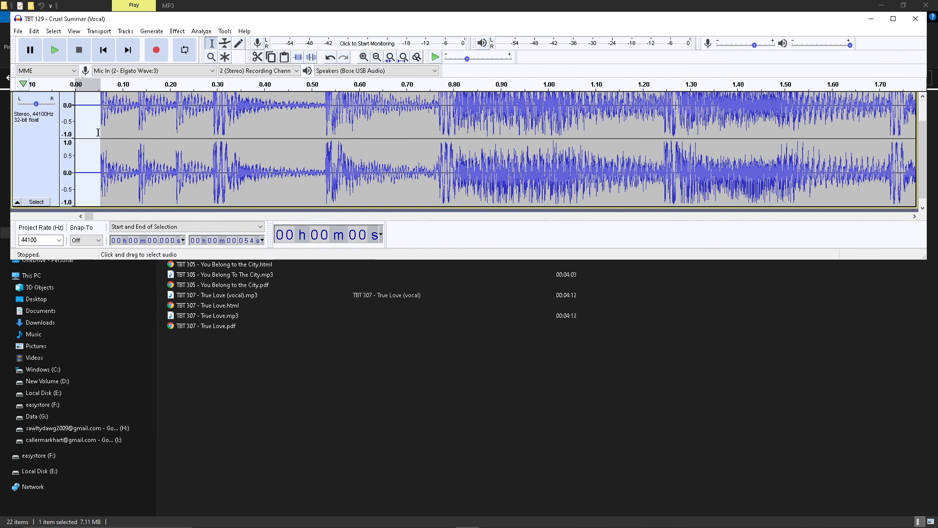
mouse_move(100, 133)
mouse_down()
mouse_move(71, 136)
mouse_move(93, 137)
mouse_up()
scroll(92, 137, up, 2)
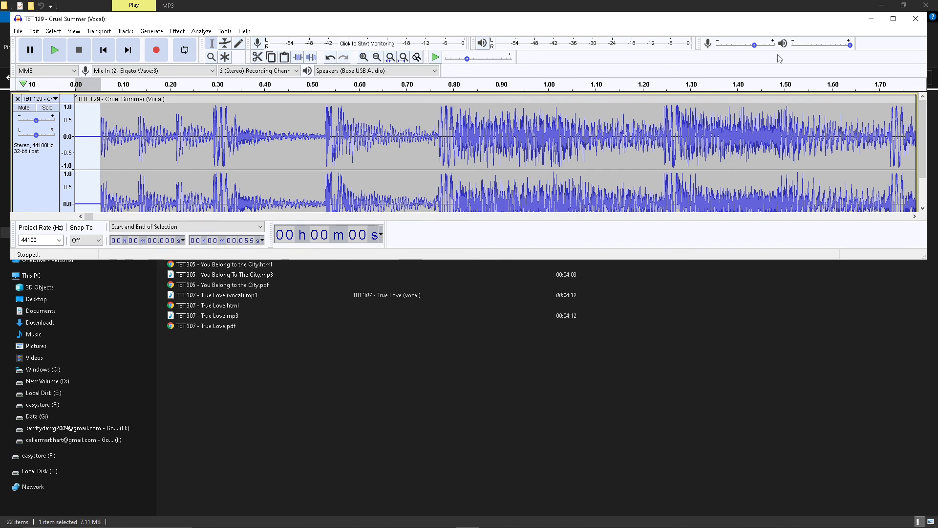
Step: Close the vocal track in Audacity without saving and return to Karaoke Builder Studio
click(915, 19)
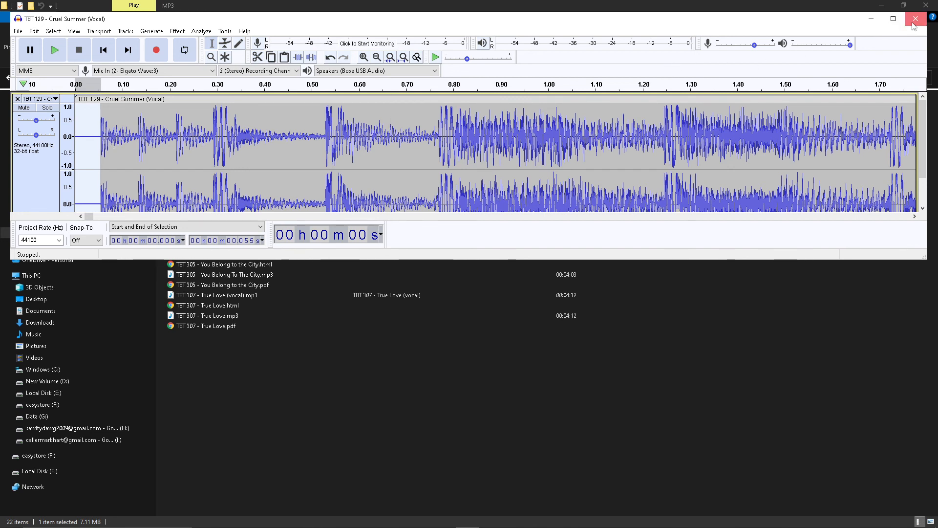
click(489, 139)
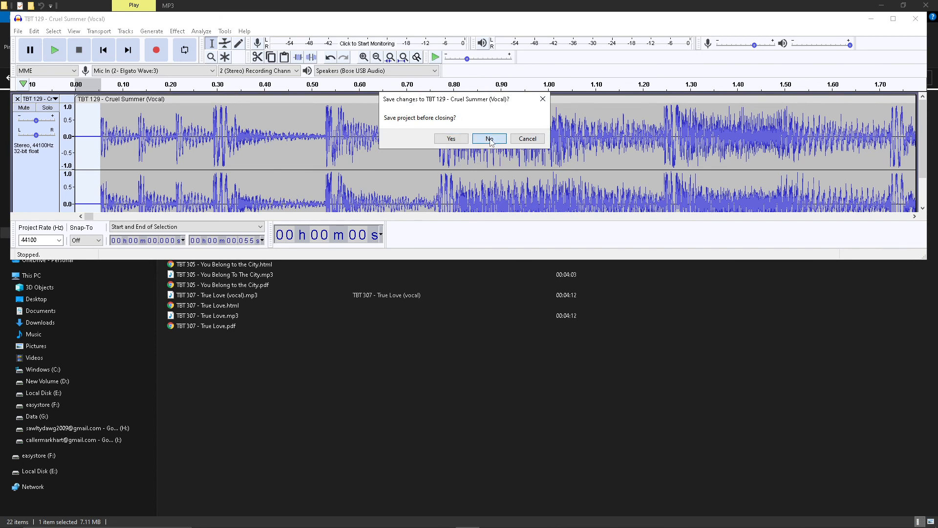
click(447, 365)
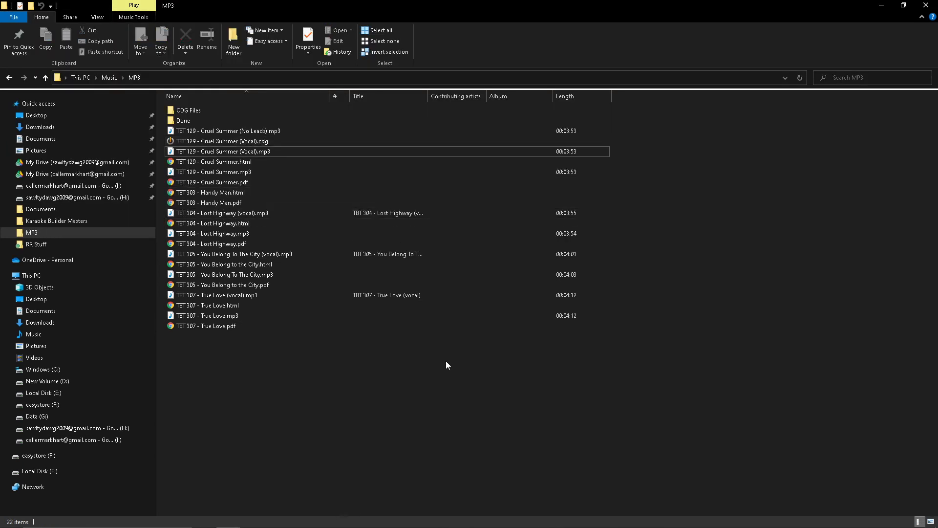
click(882, 6)
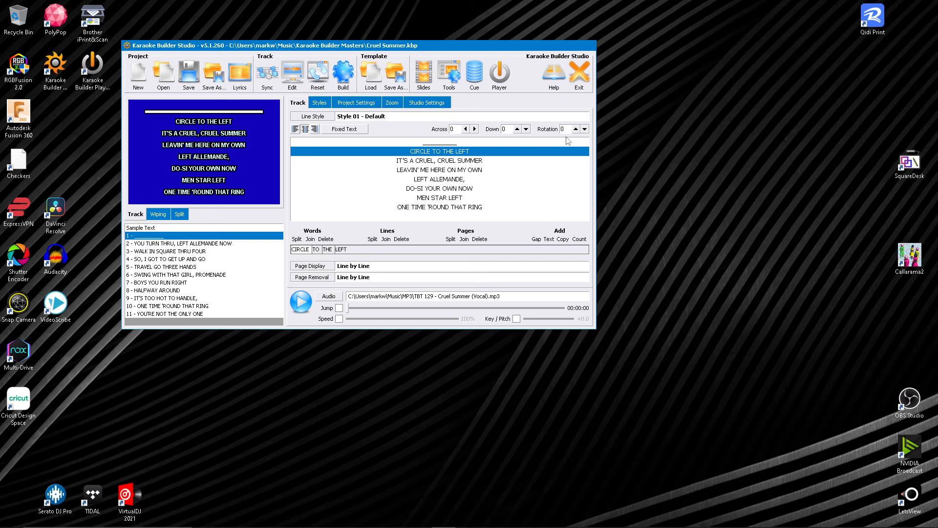
Step: Change the project's audio track to TBT 129 - Cruel Summer.mp3
drag(496, 50, 509, 51)
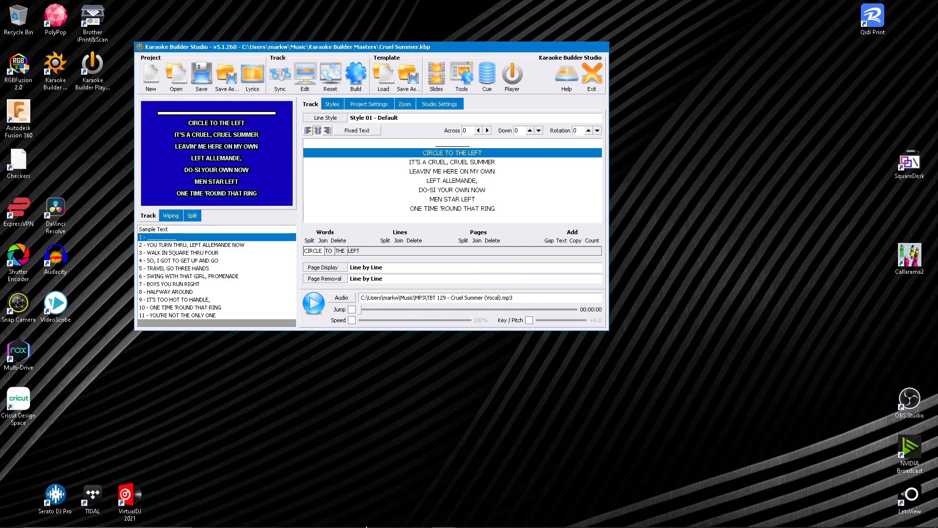
mouse_move(366, 527)
click(341, 298)
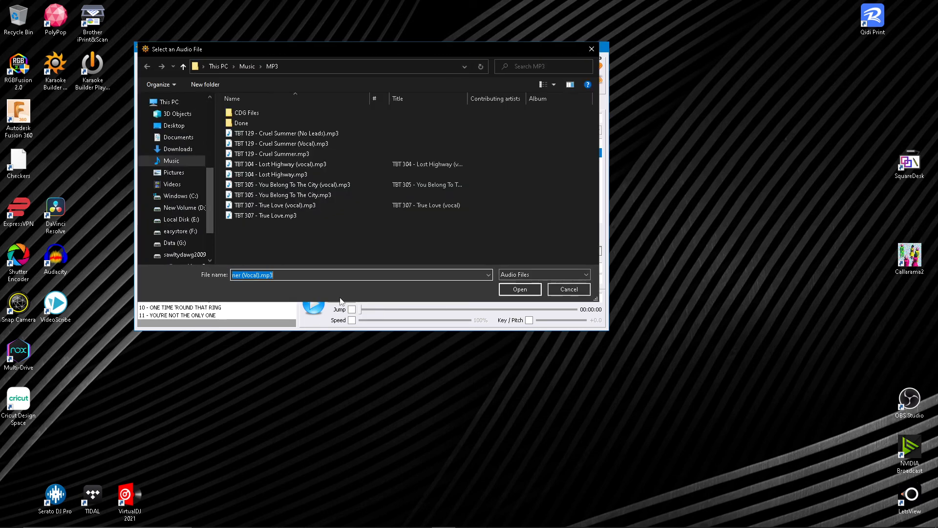
click(328, 153)
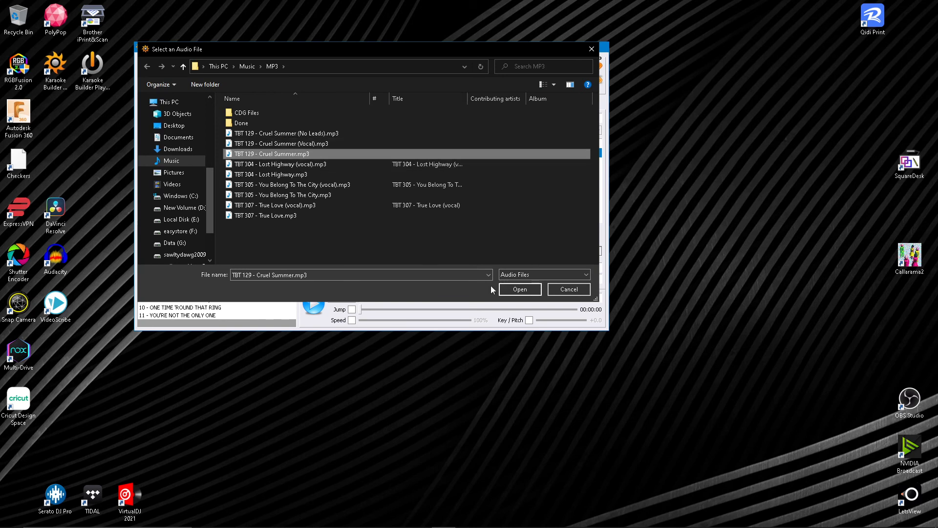
click(511, 289)
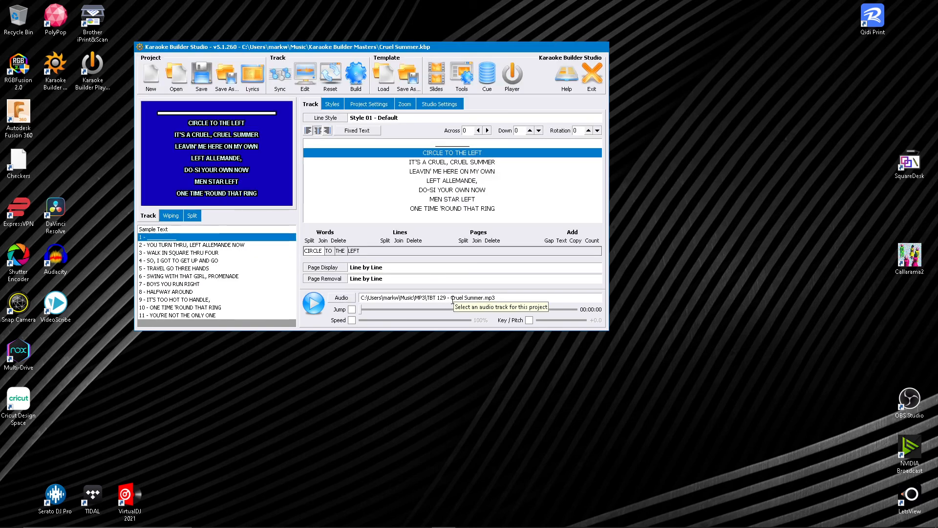
Step: Copy the name TBT 129 - Cruel Summer from the audio file and reselect that MP3 as the project's audio
drag(483, 298, 375, 302)
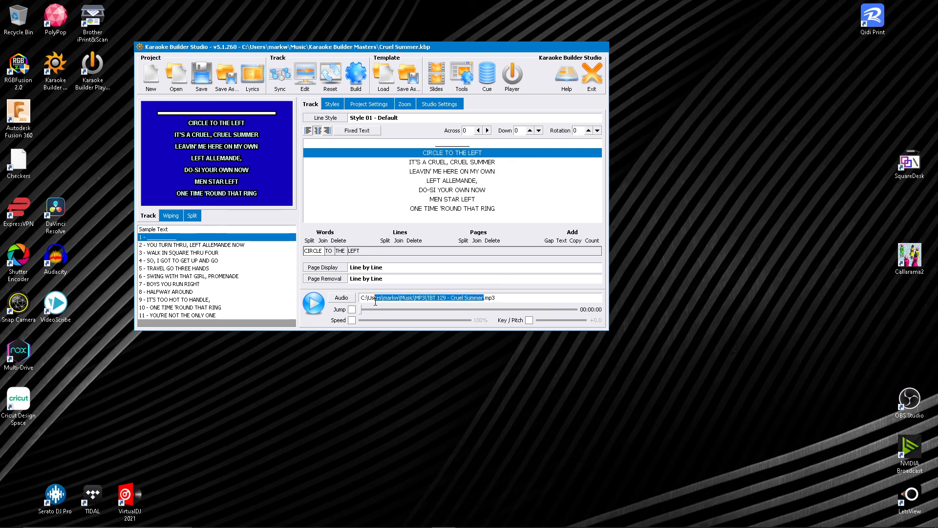
click(458, 297)
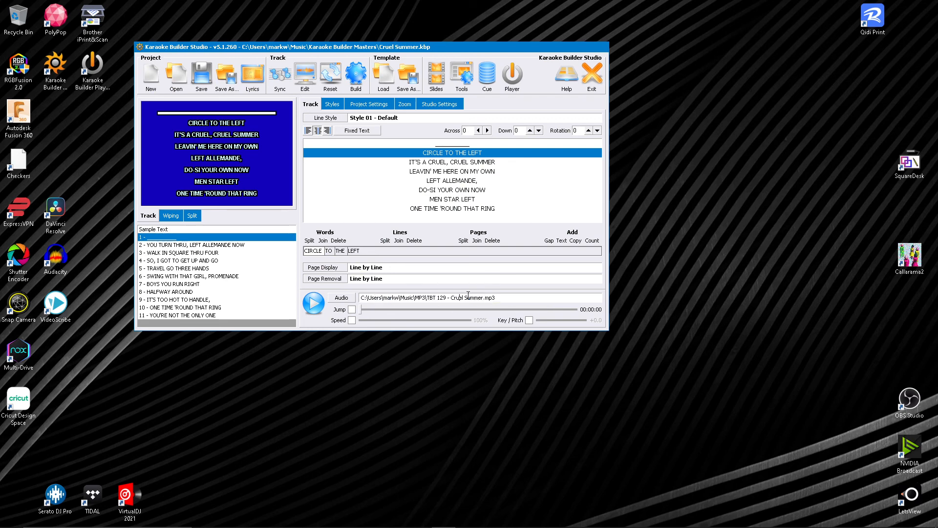
click(343, 298)
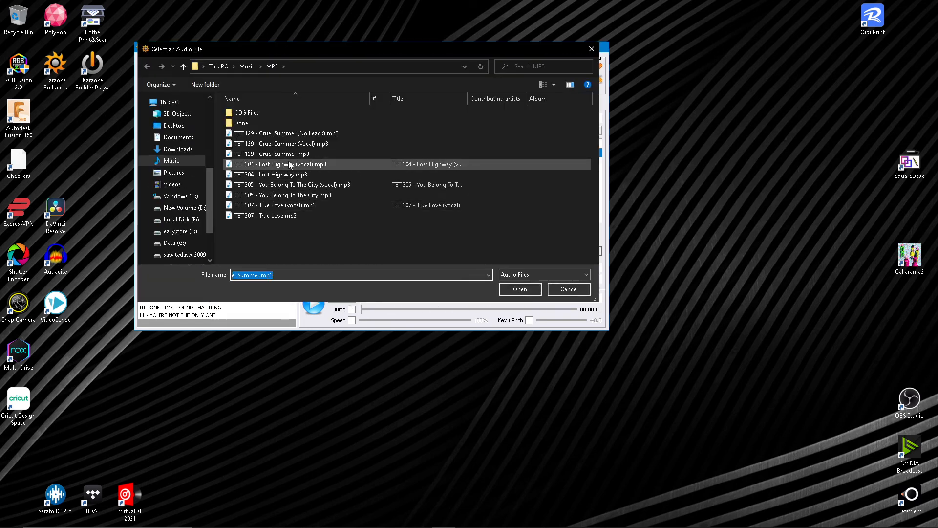
click(281, 157)
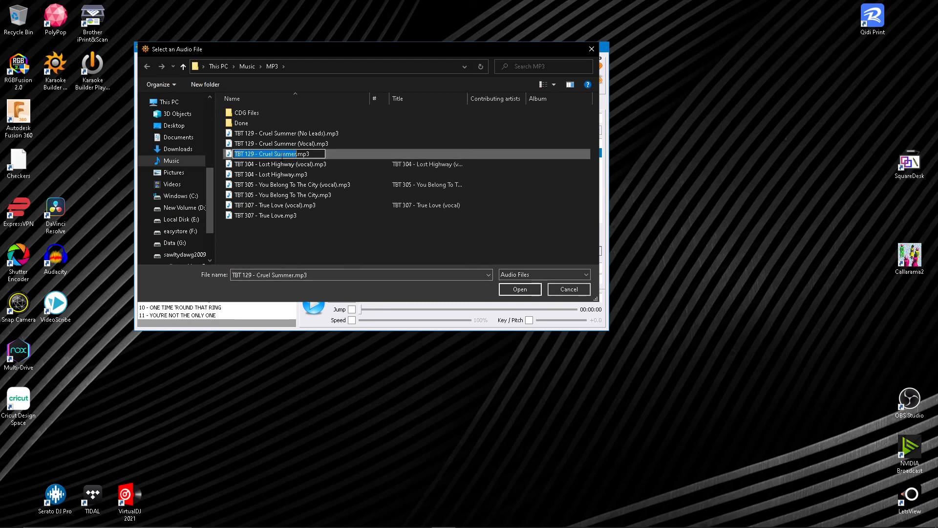
right_click(279, 156)
click(305, 189)
click(363, 197)
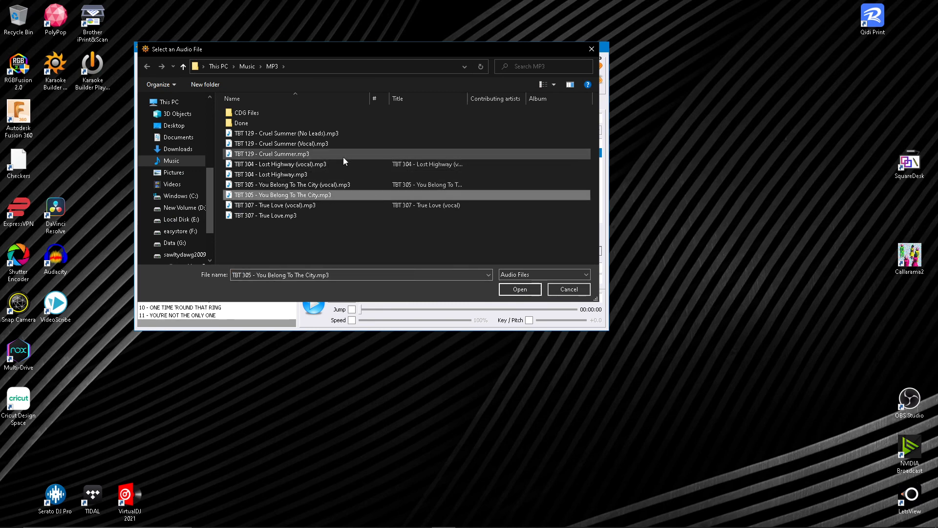
double_click(344, 156)
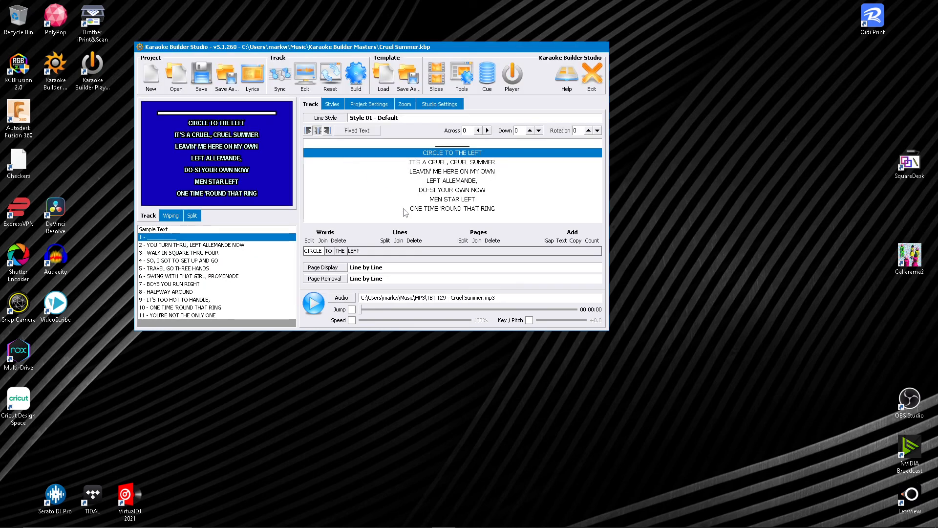
Step: Build a CDG file named TBT 129 - Cruel Summer in the MP3 folder and preview its opening in the player
click(357, 76)
click(383, 84)
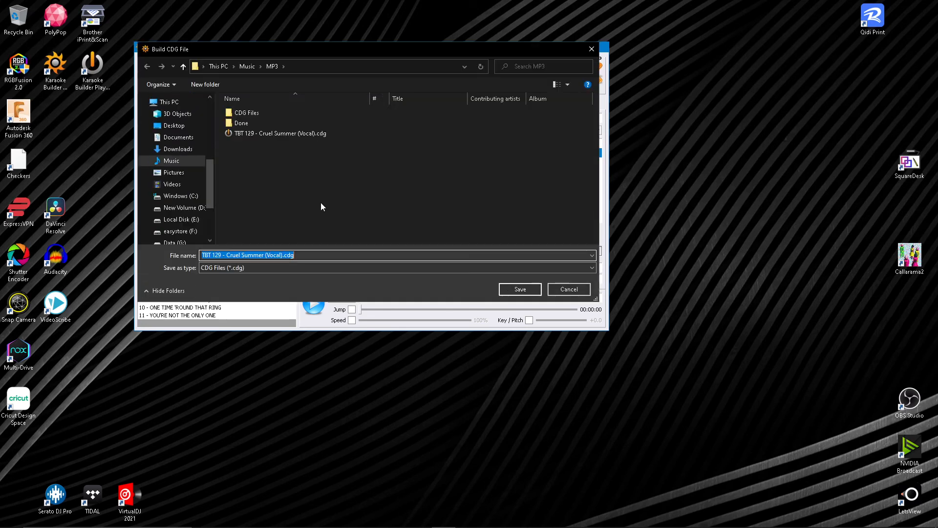
right_click(255, 254)
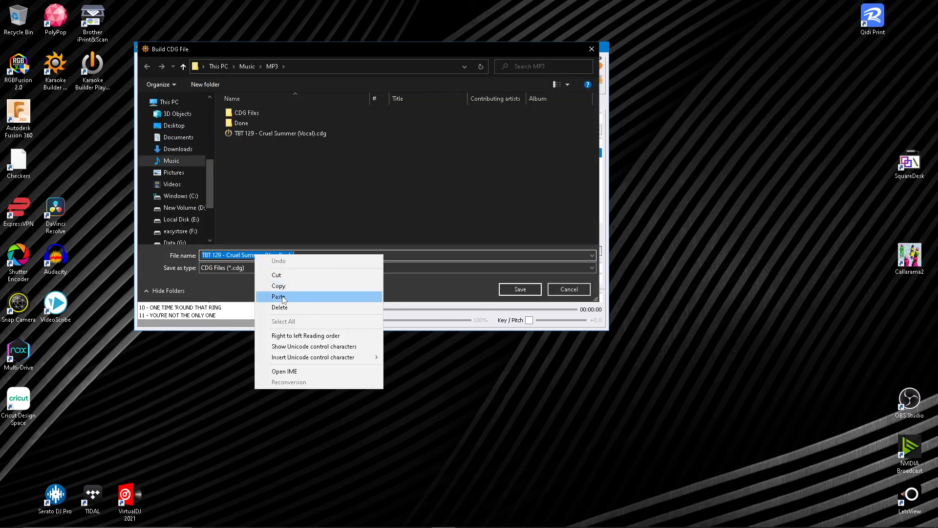
click(365, 295)
click(500, 220)
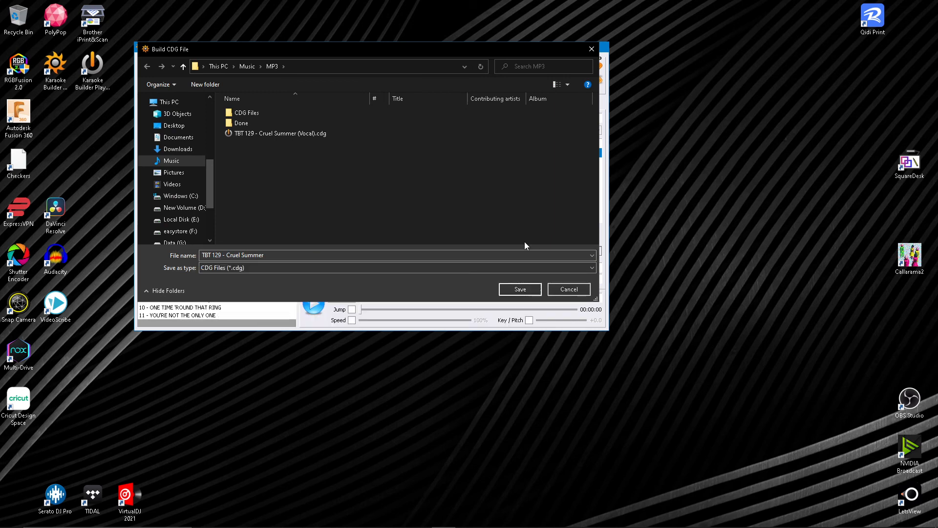
click(525, 292)
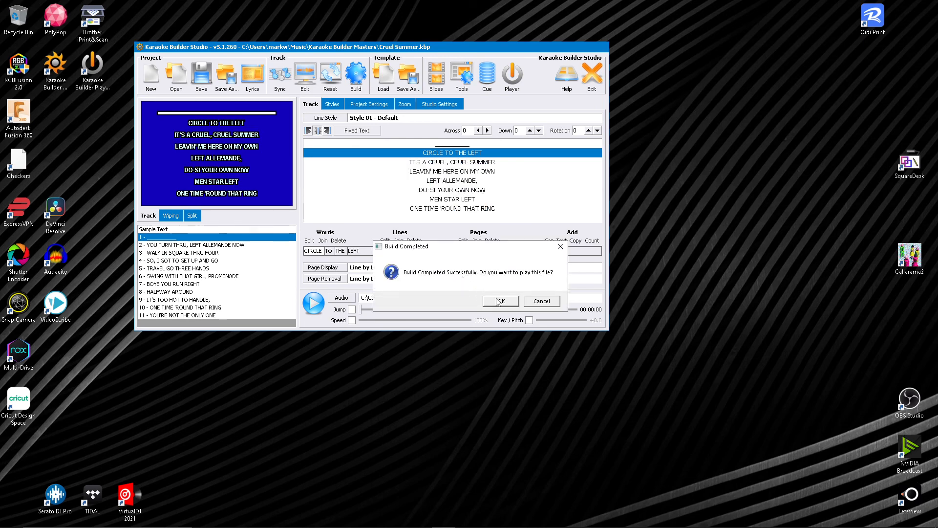
click(501, 301)
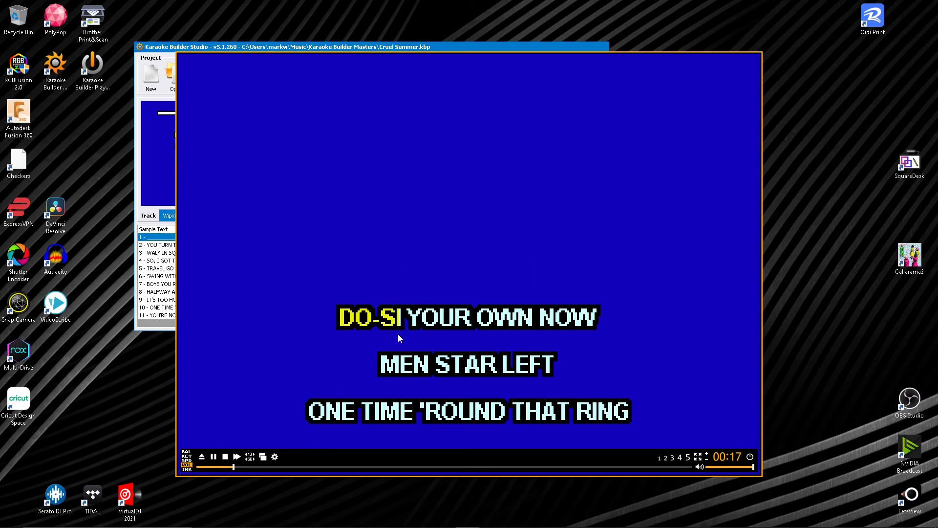
click(750, 456)
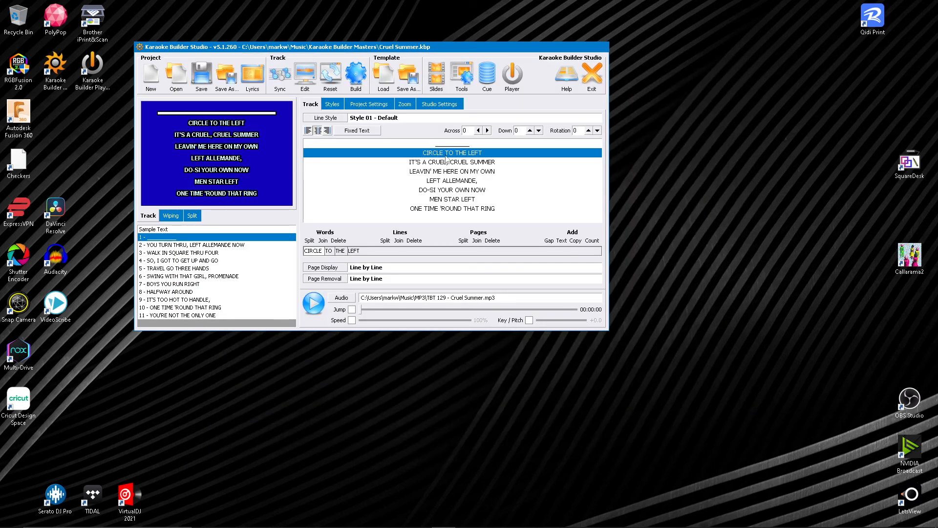
Step: Exit Karaoke Builder Studio, saving the project changes over the existing Cruel Summer.kbp
click(590, 81)
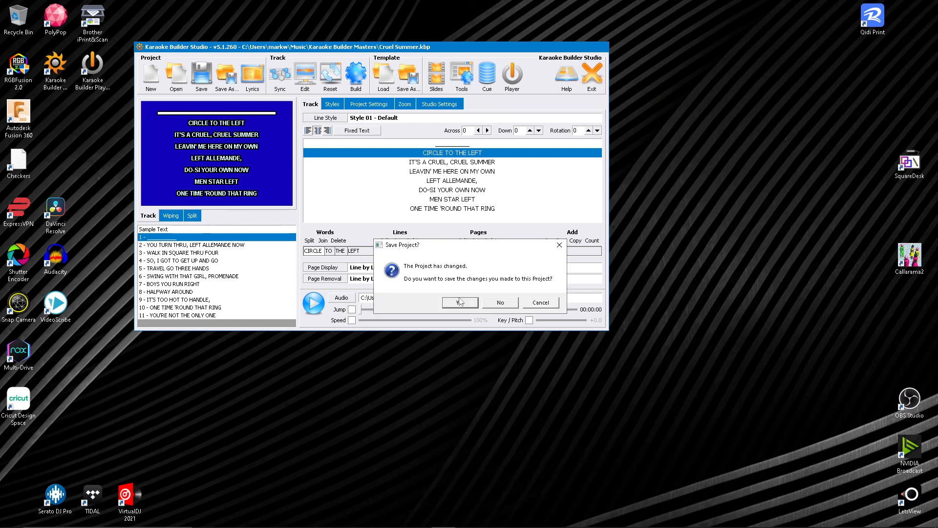
click(460, 302)
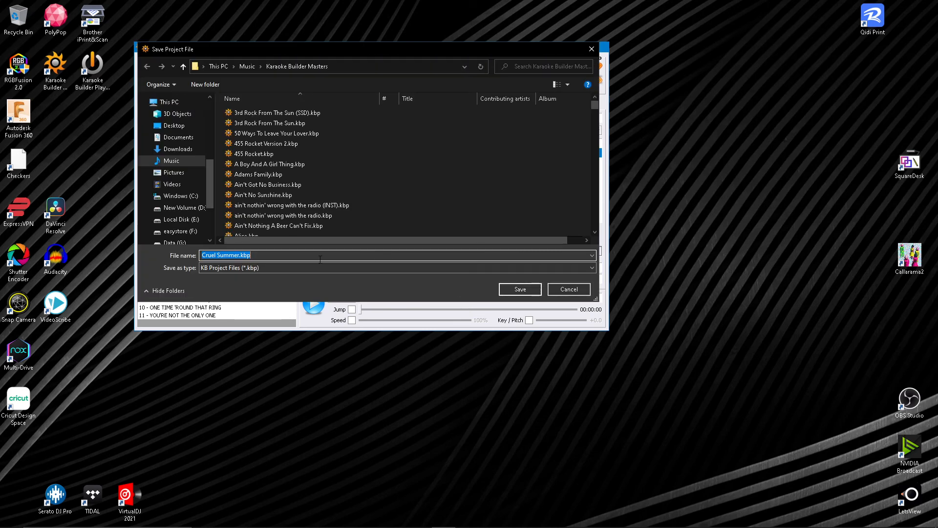
click(523, 290)
click(499, 273)
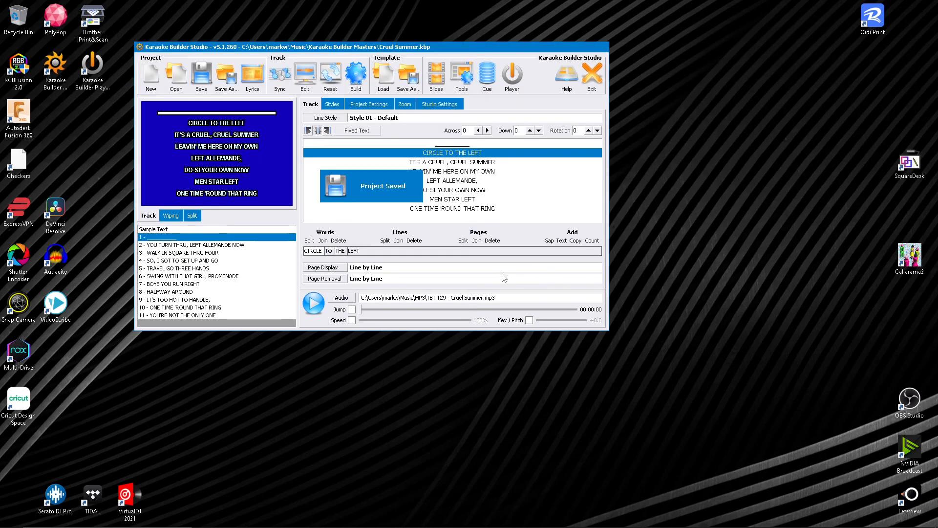